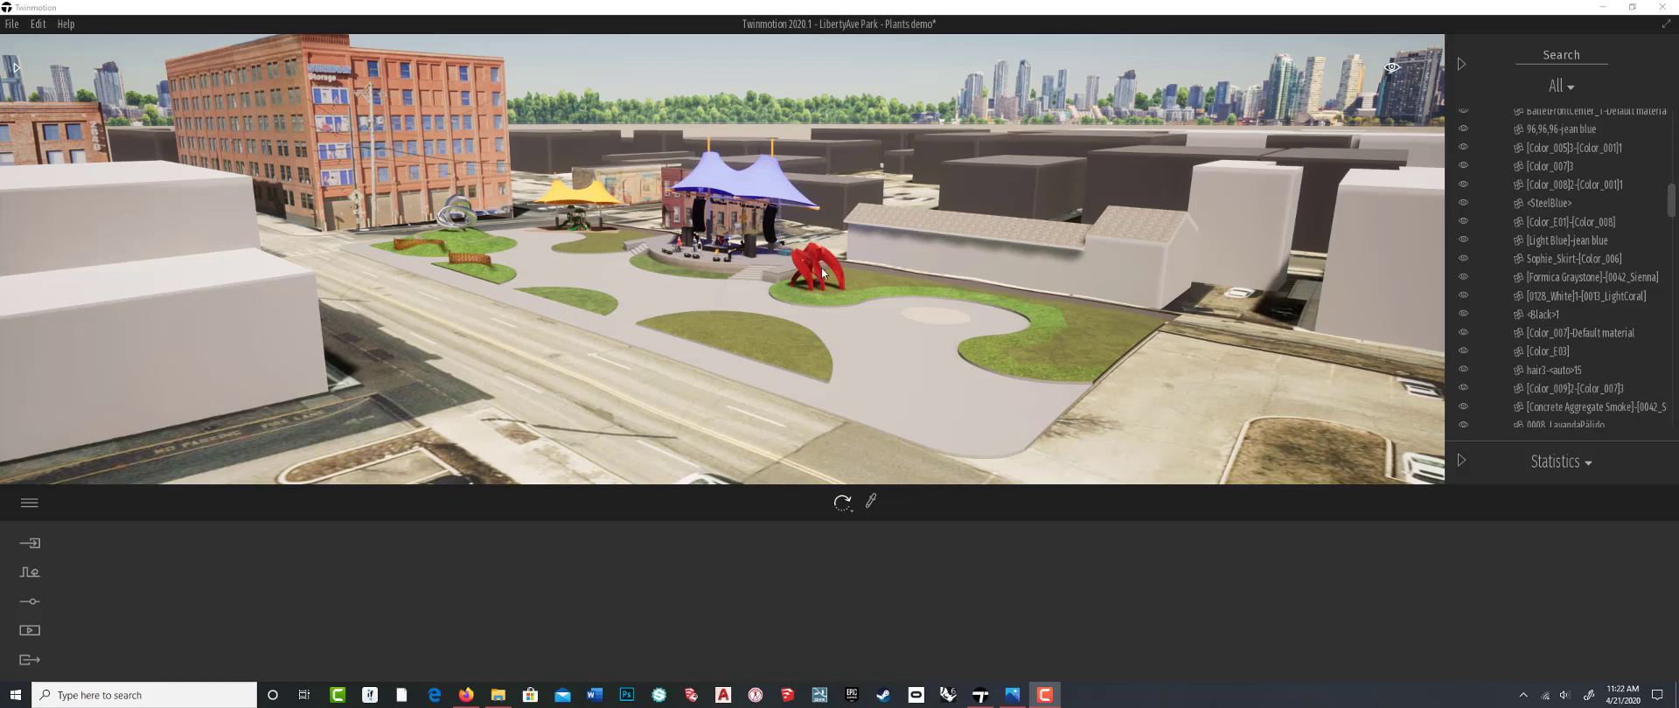
Hide the scene object list and open the Vegetation and landscape category of the asset library
click(981, 696)
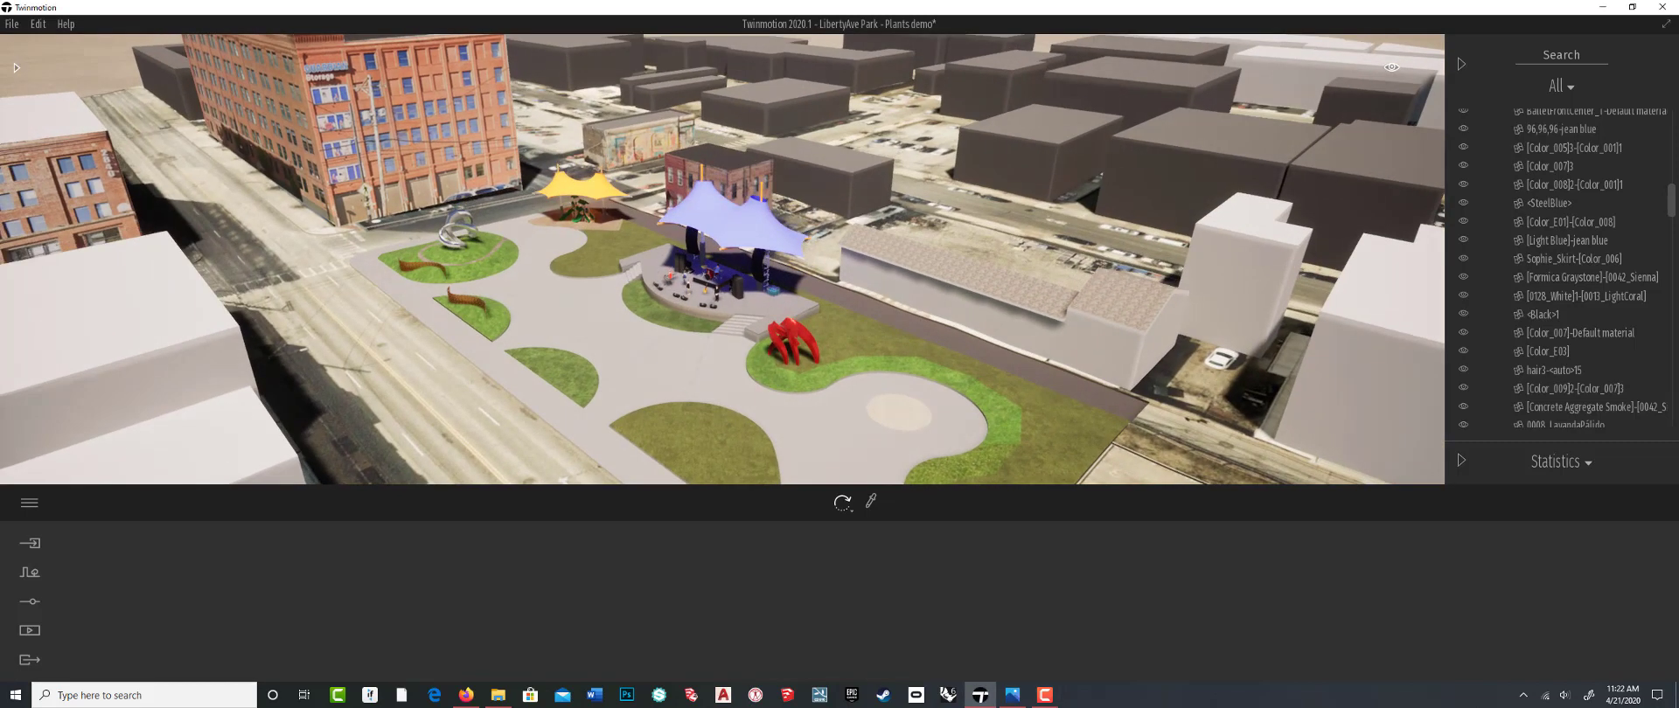
drag(842, 201, 842, 243)
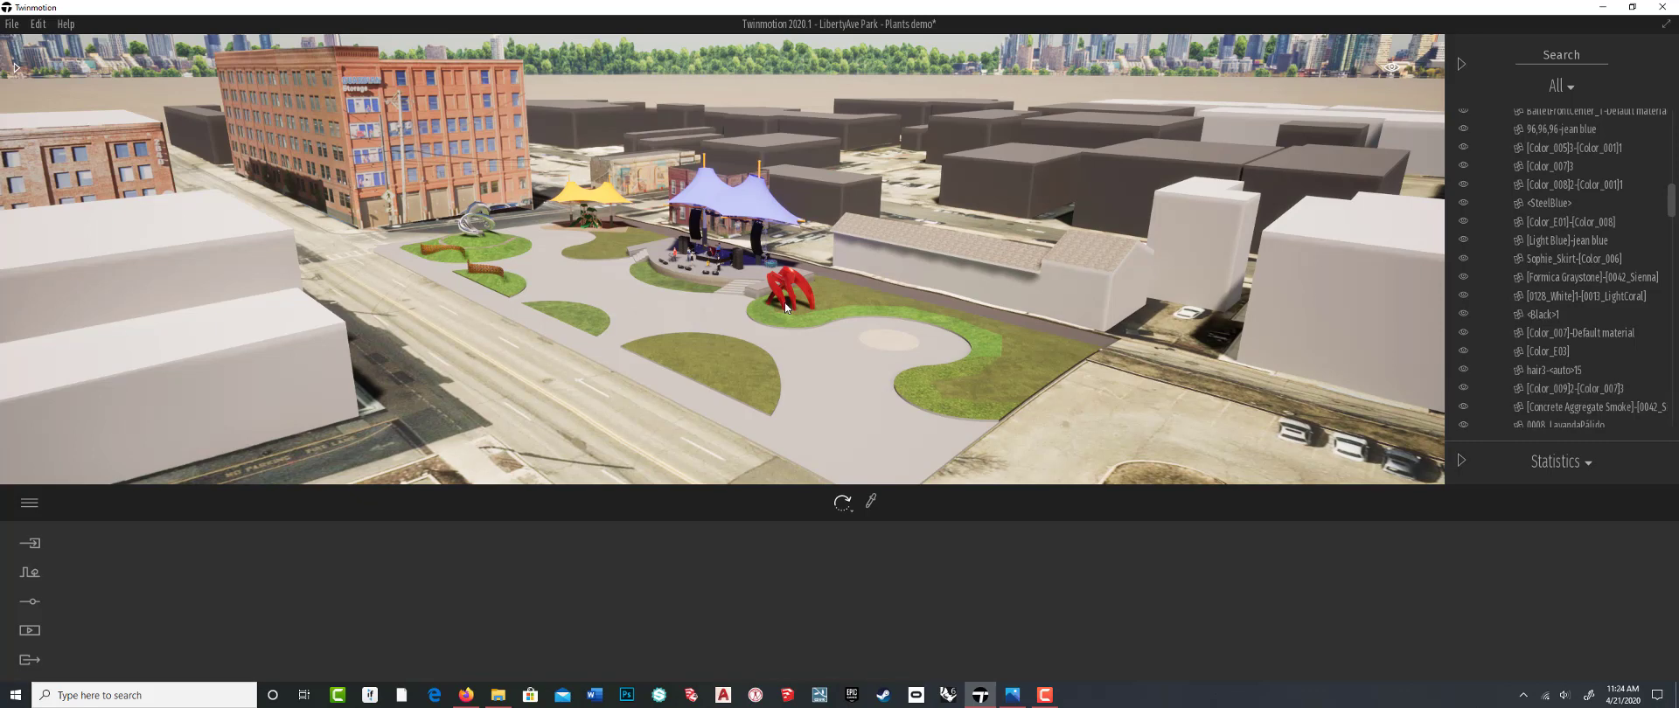
scroll(630, 293, up, 3)
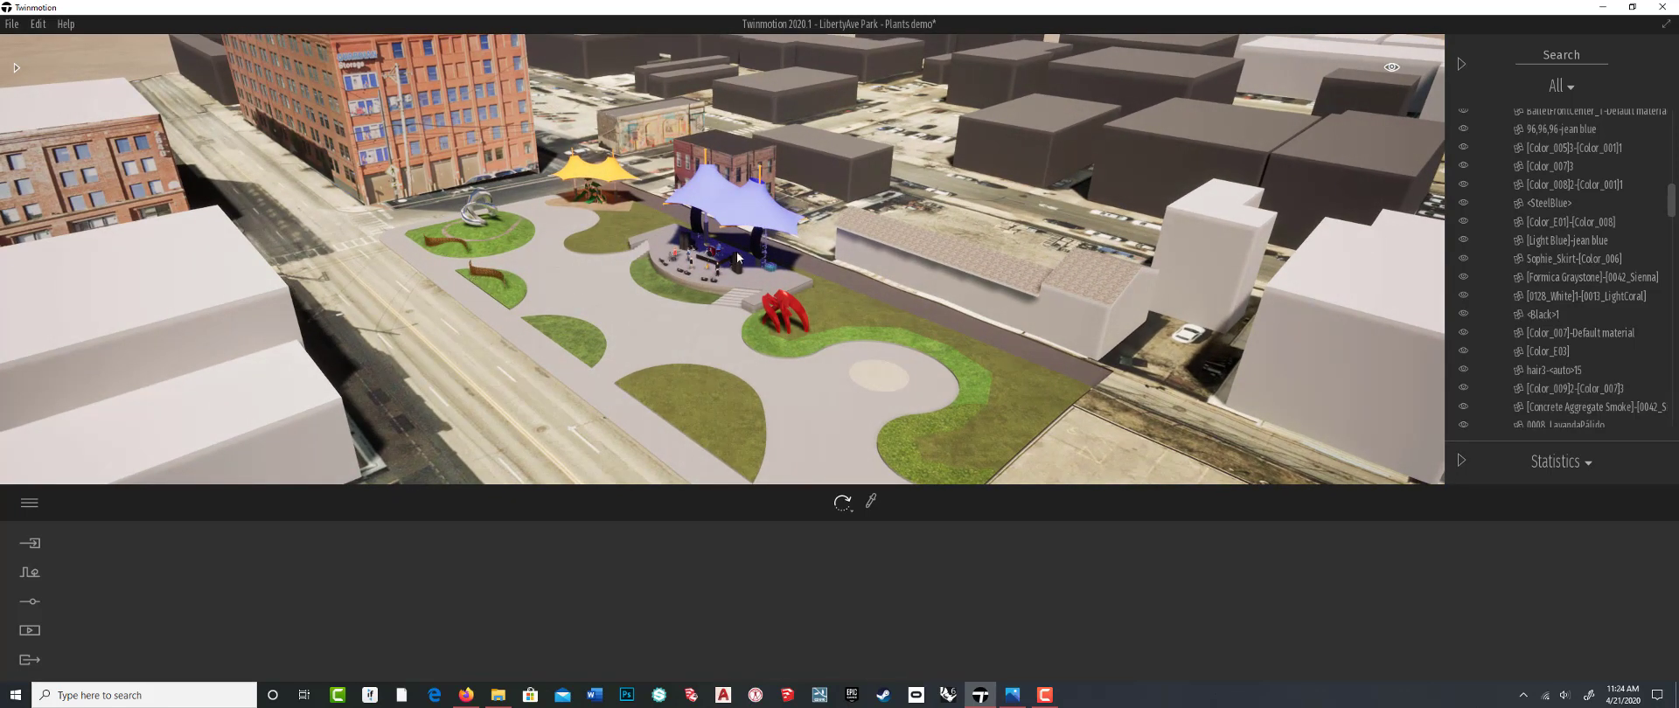
click(1461, 63)
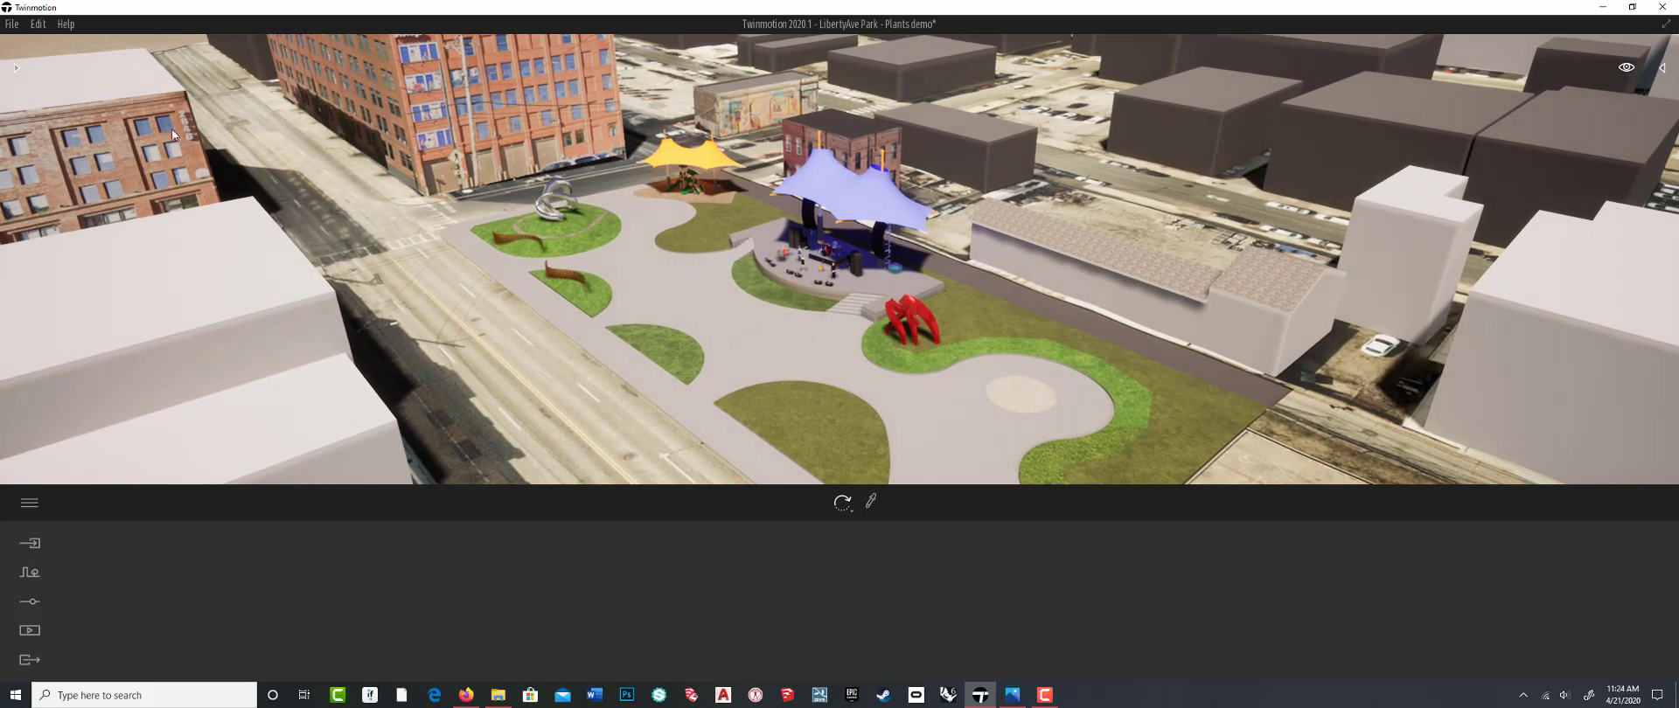
click(16, 67)
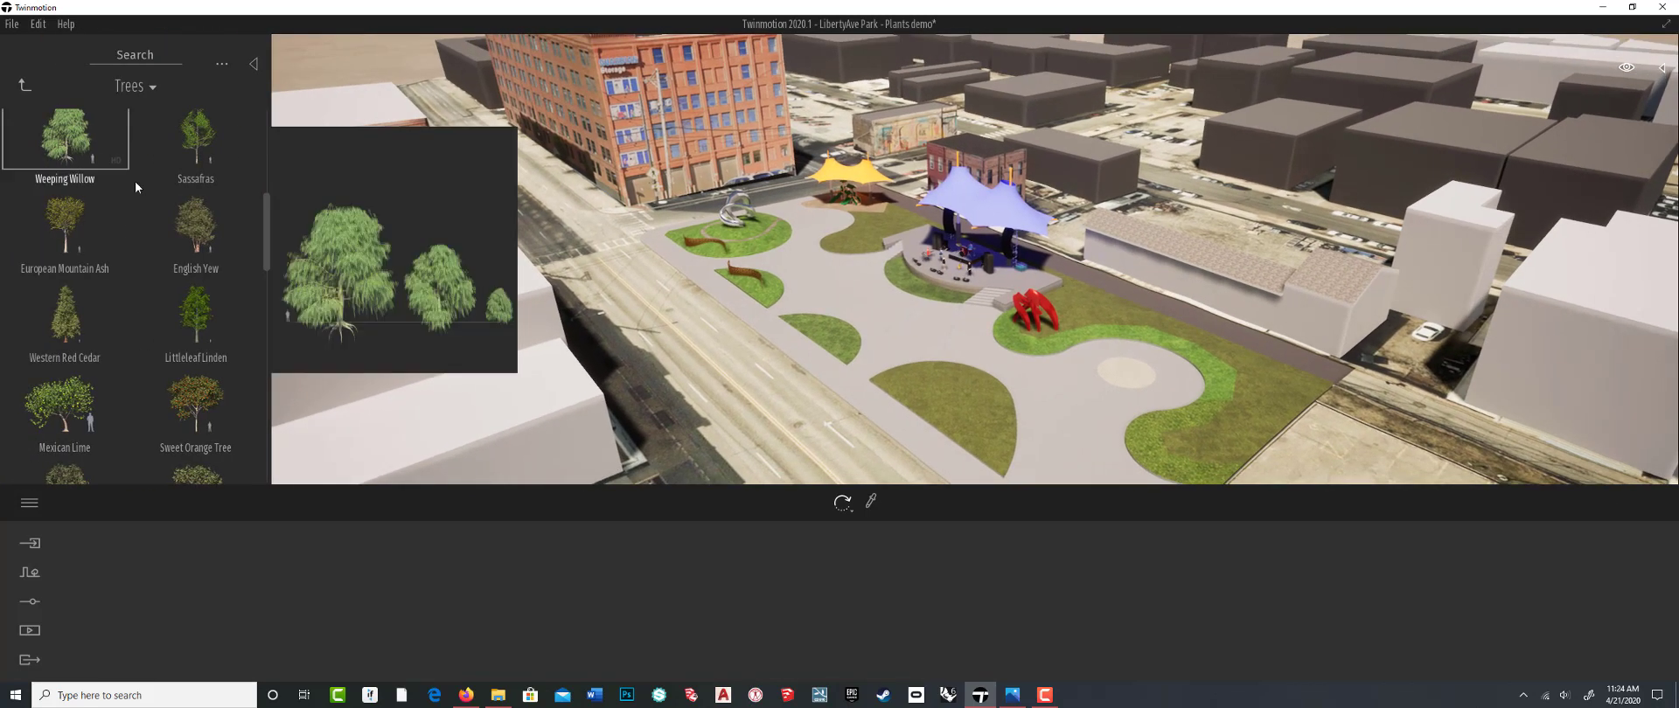
click(24, 89)
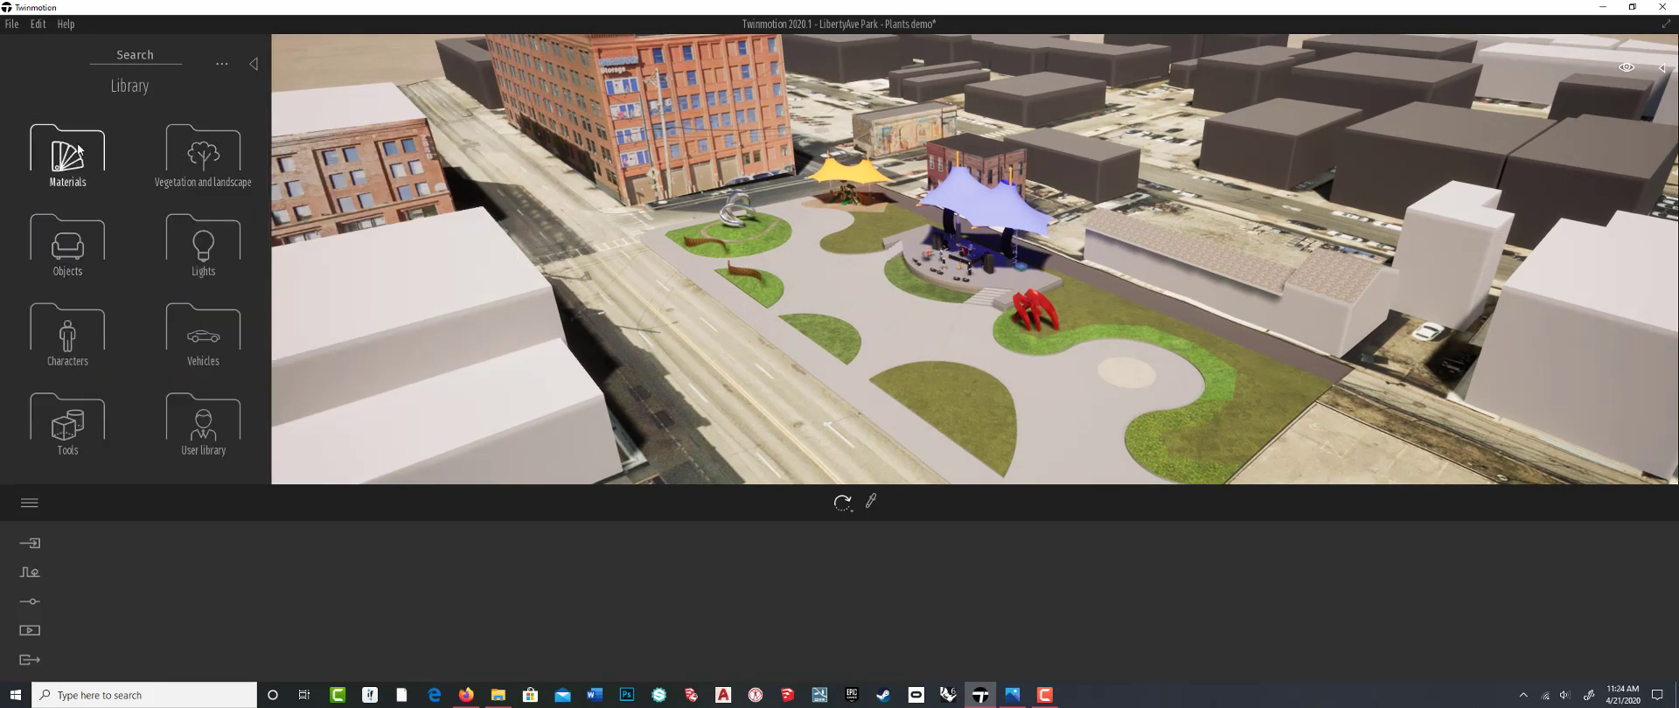
click(210, 160)
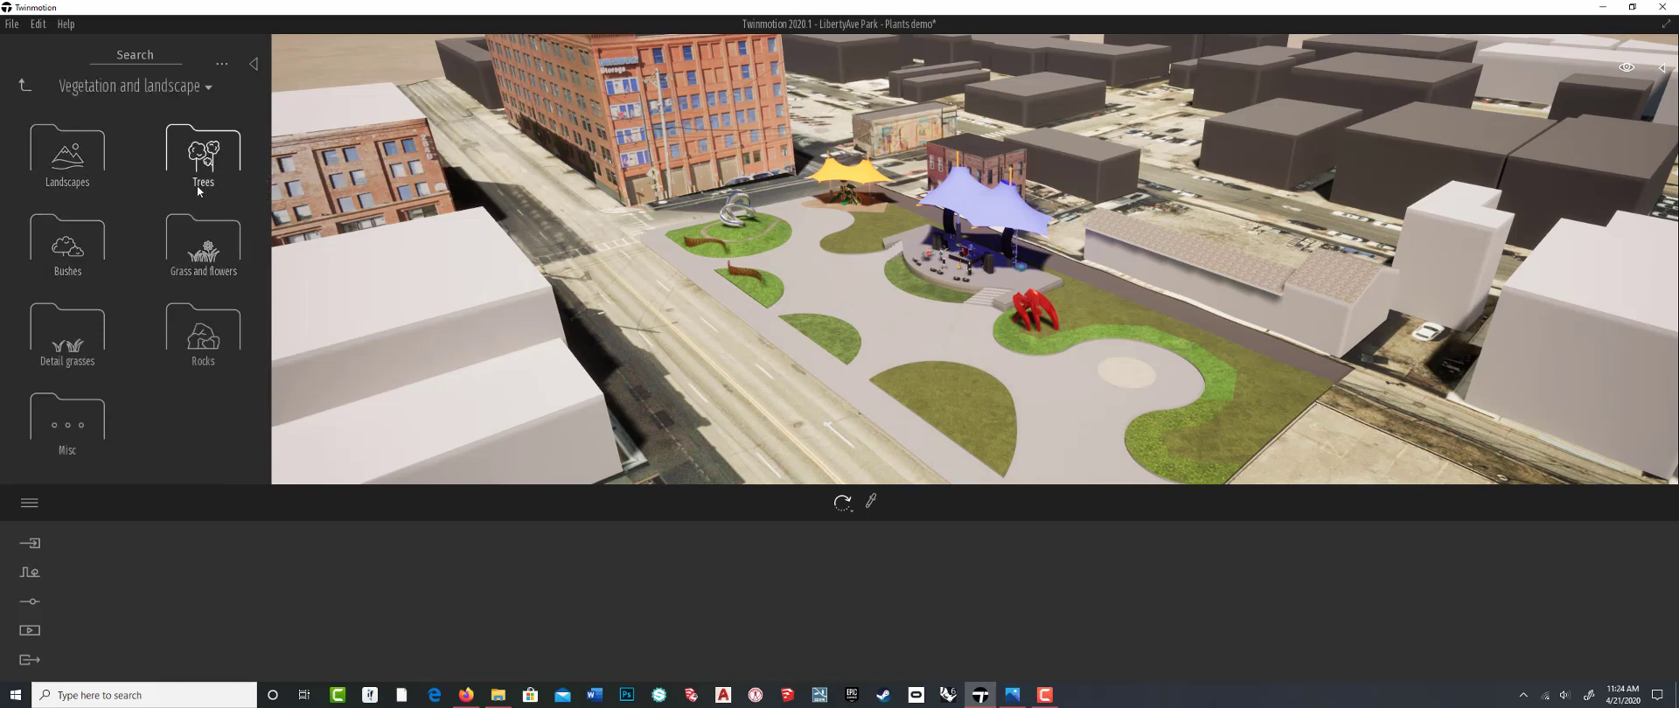
Look at the Landscapes presets and preview trees such as English Yew and European Mountain Ash in the Trees category
click(70, 158)
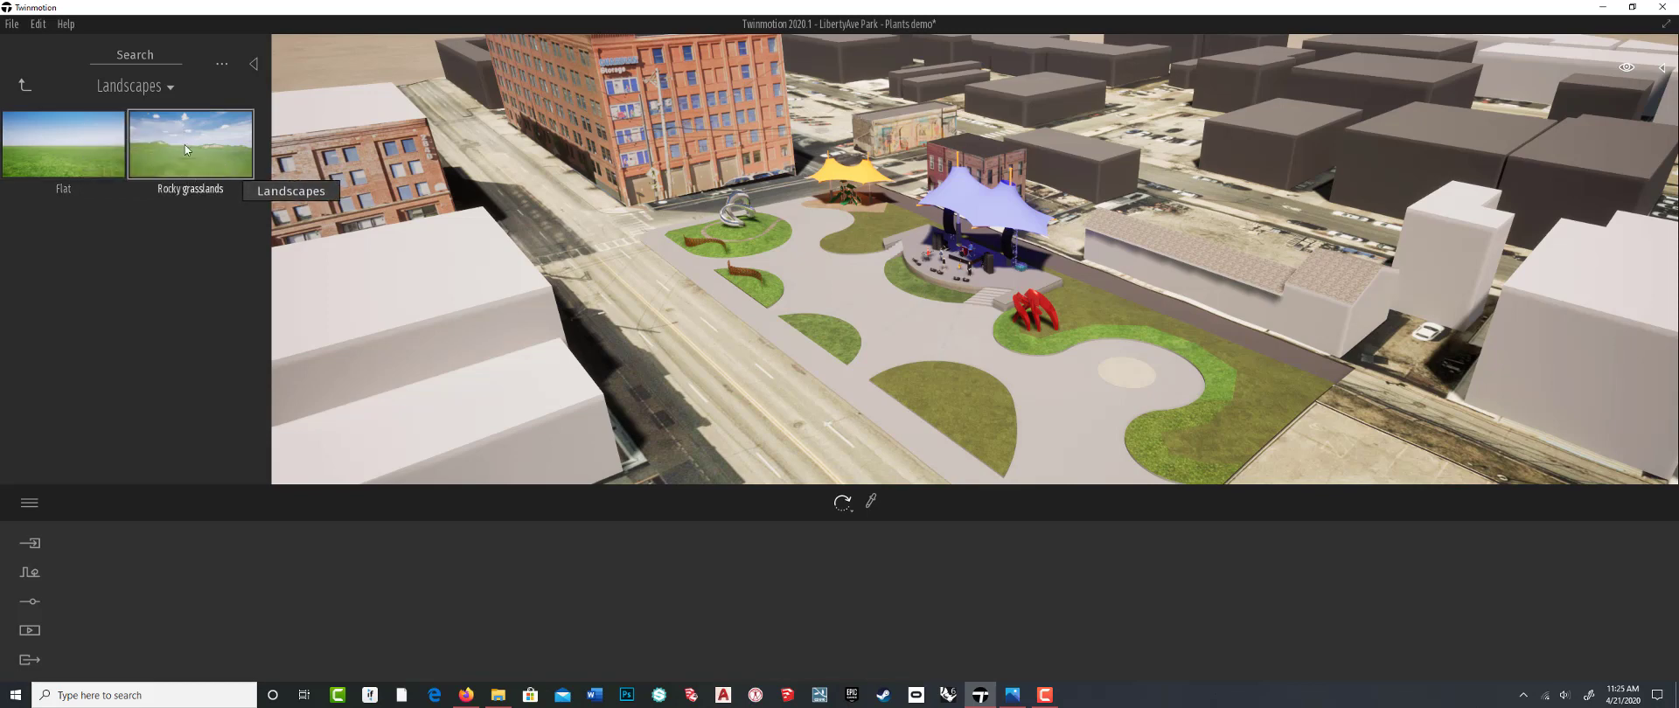
click(23, 86)
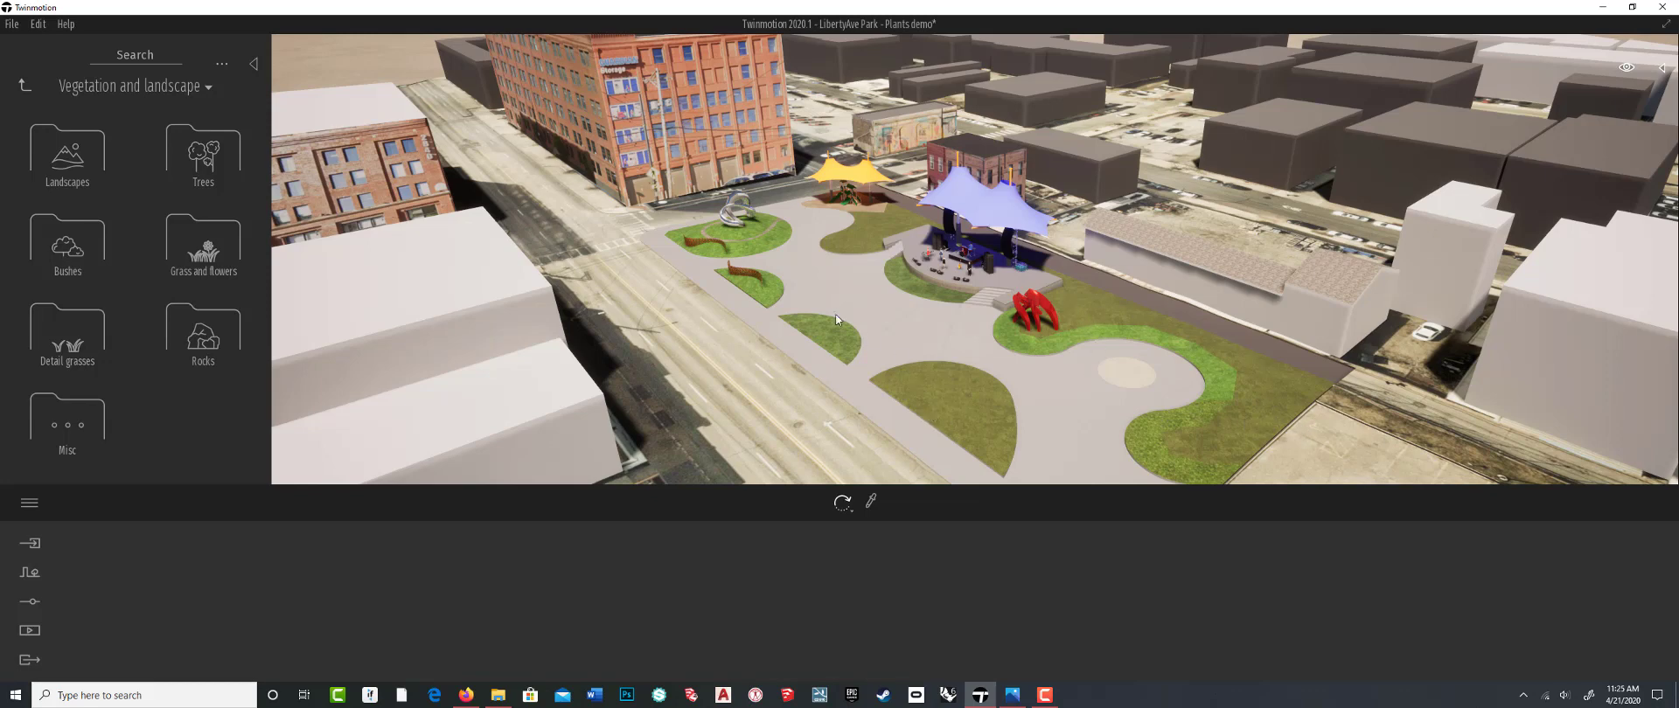
click(209, 150)
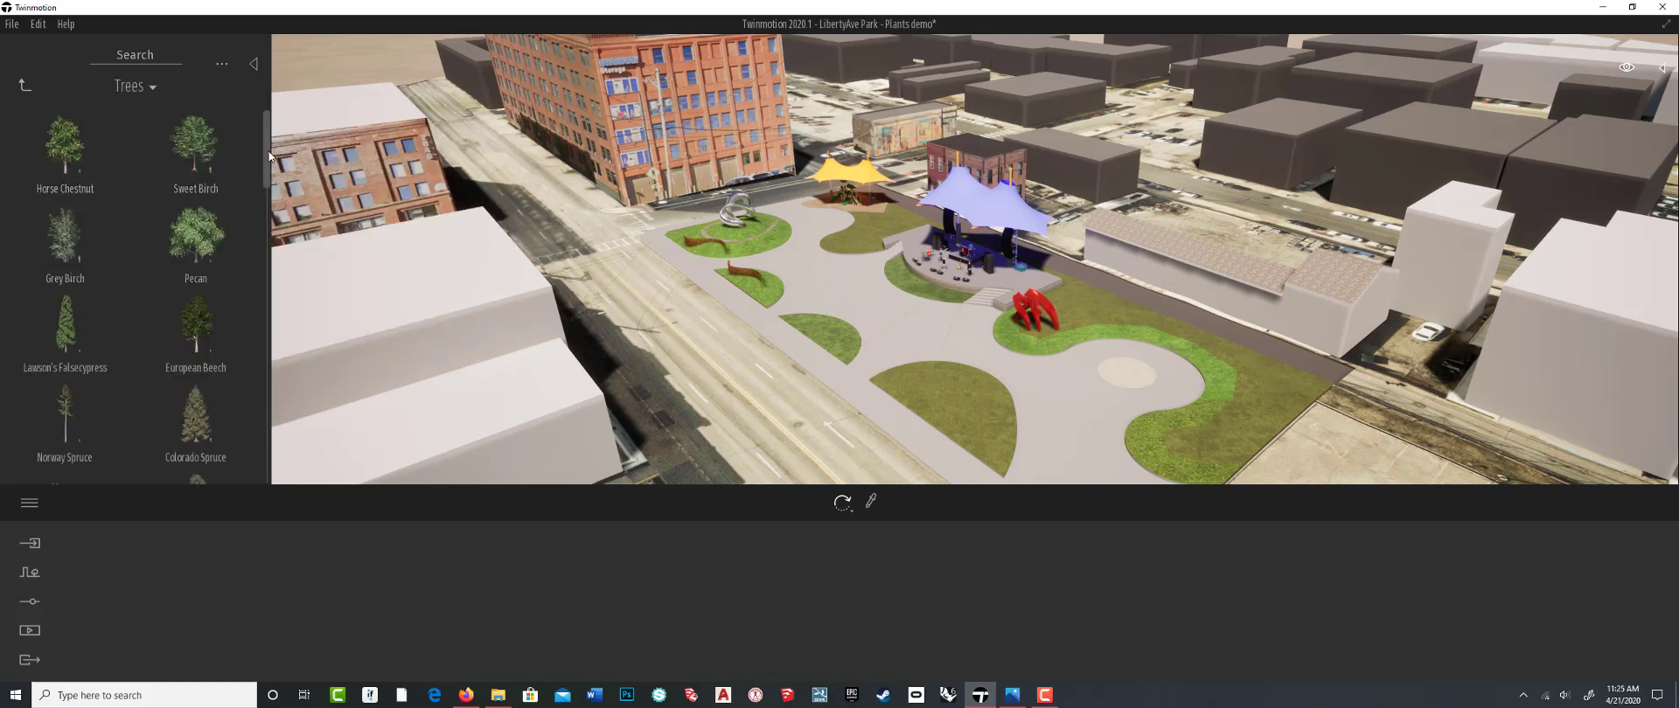
drag(269, 150, 255, 210)
scroll(251, 240, down, 3)
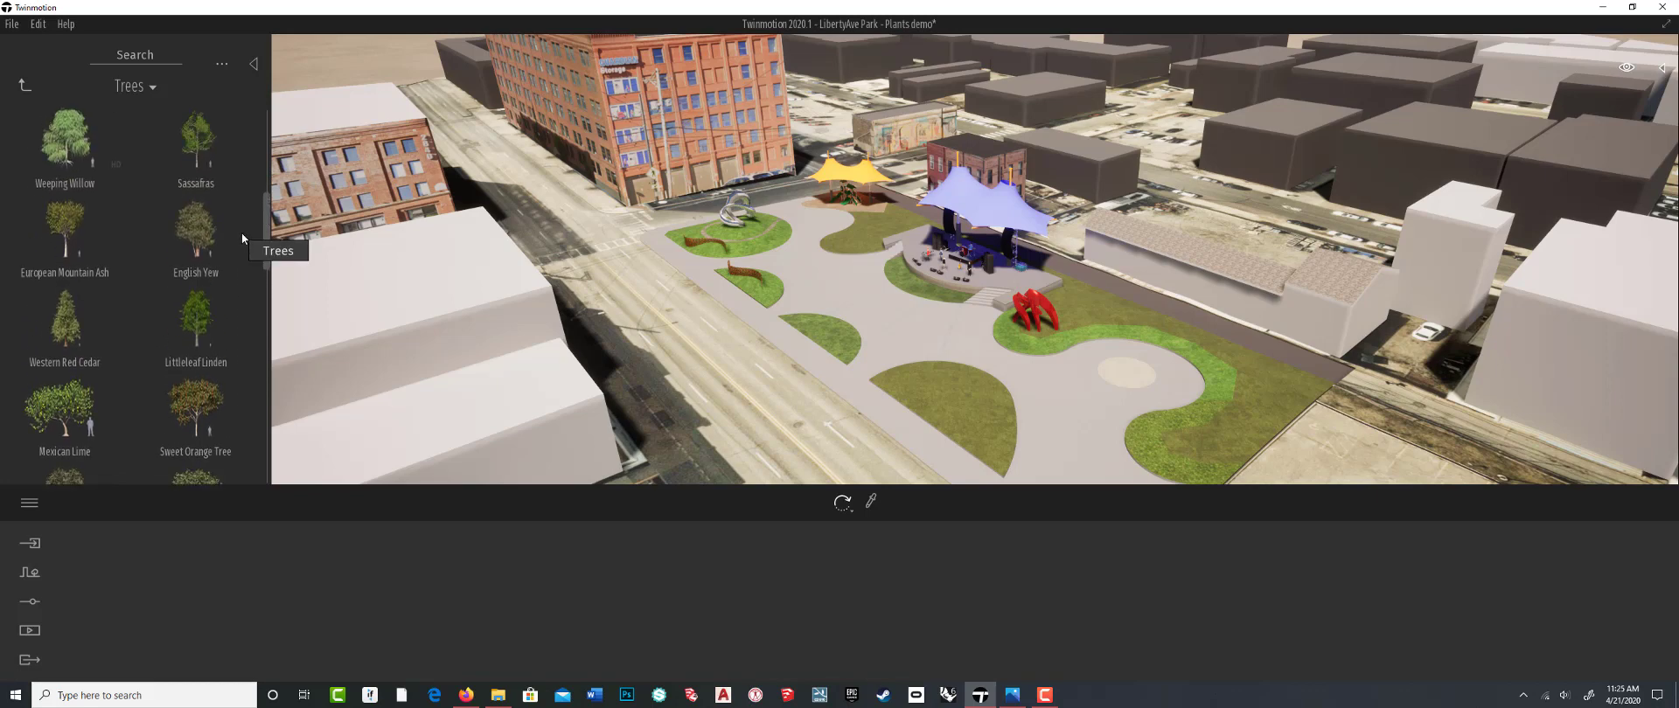
mouse_move(198, 248)
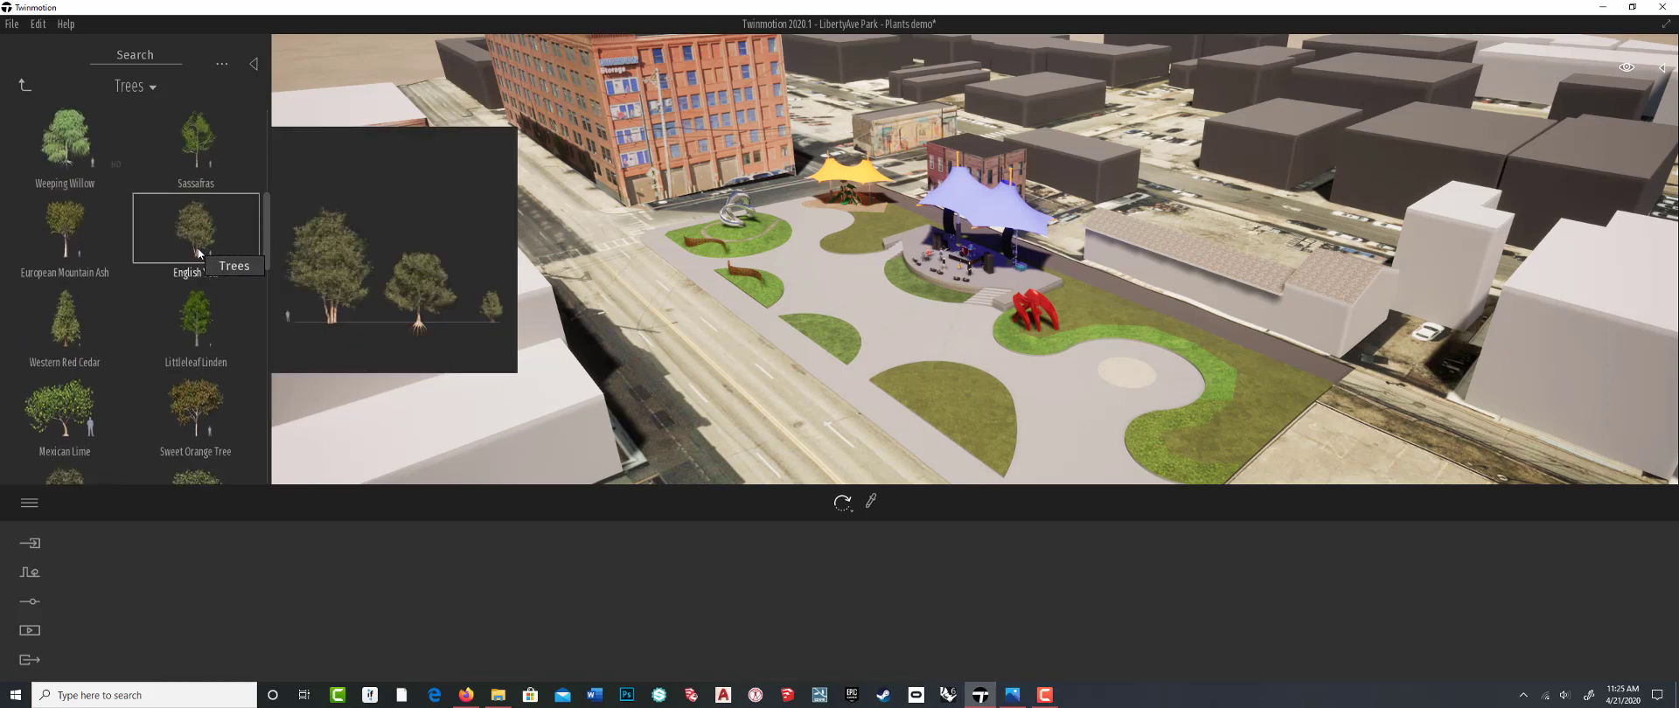
mouse_move(120, 150)
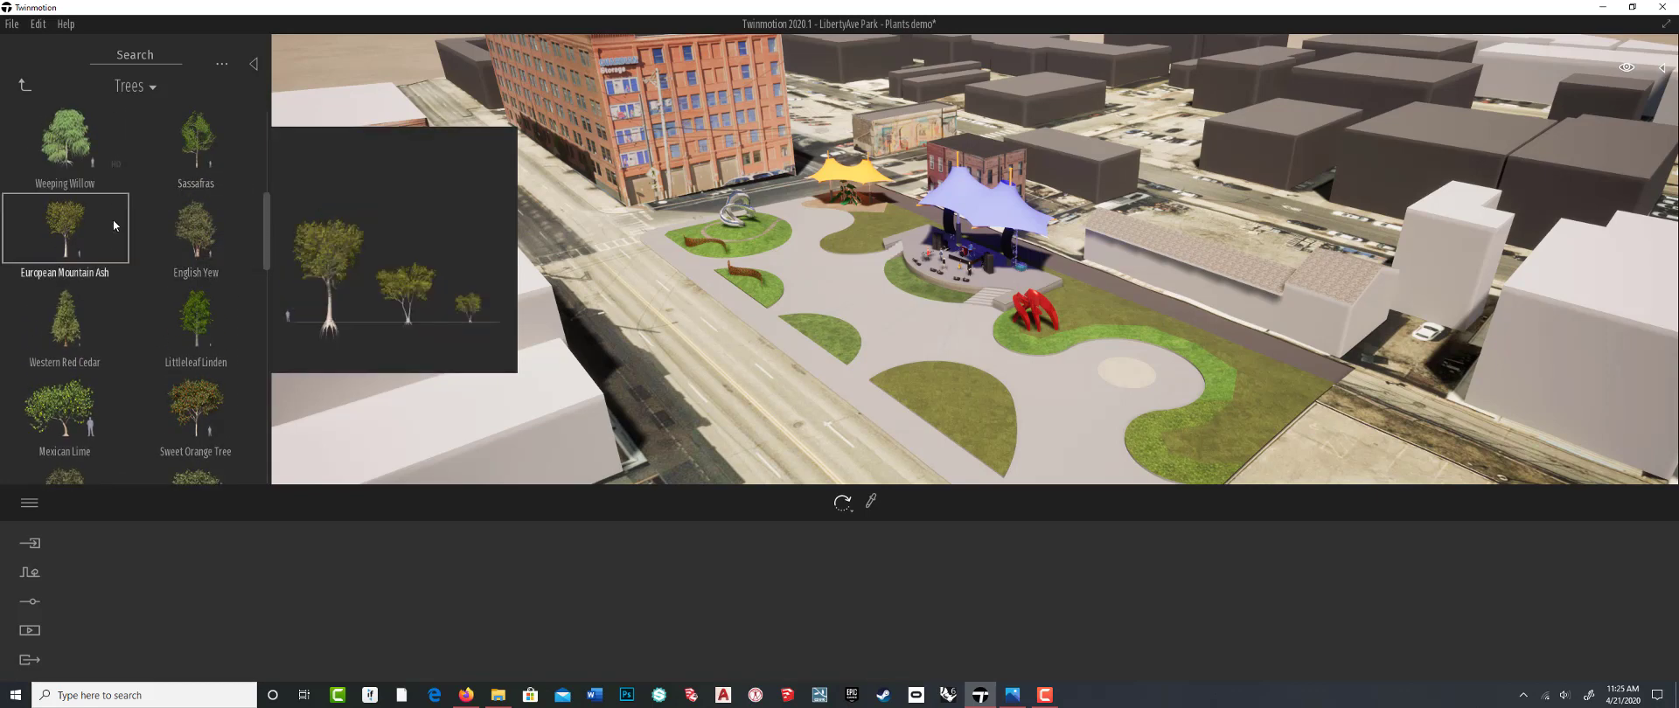
mouse_move(198, 306)
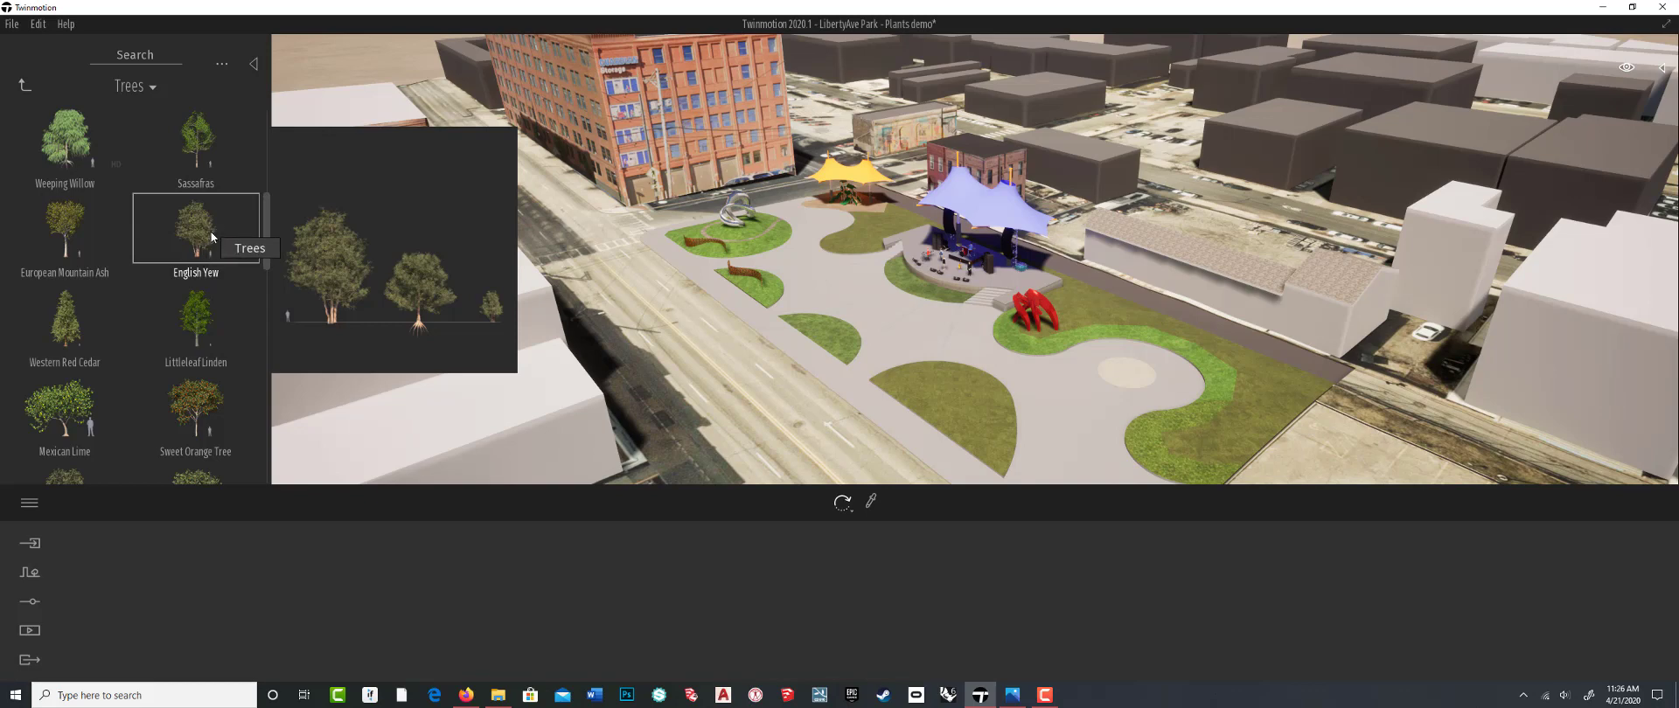
Preview the fruit trees further down the Trees category, including Guava, Pomegranate, Sweet Cherry Tree and Apricot Tree
drag(266, 252, 259, 343)
scroll(267, 324, down, 1)
mouse_move(249, 311)
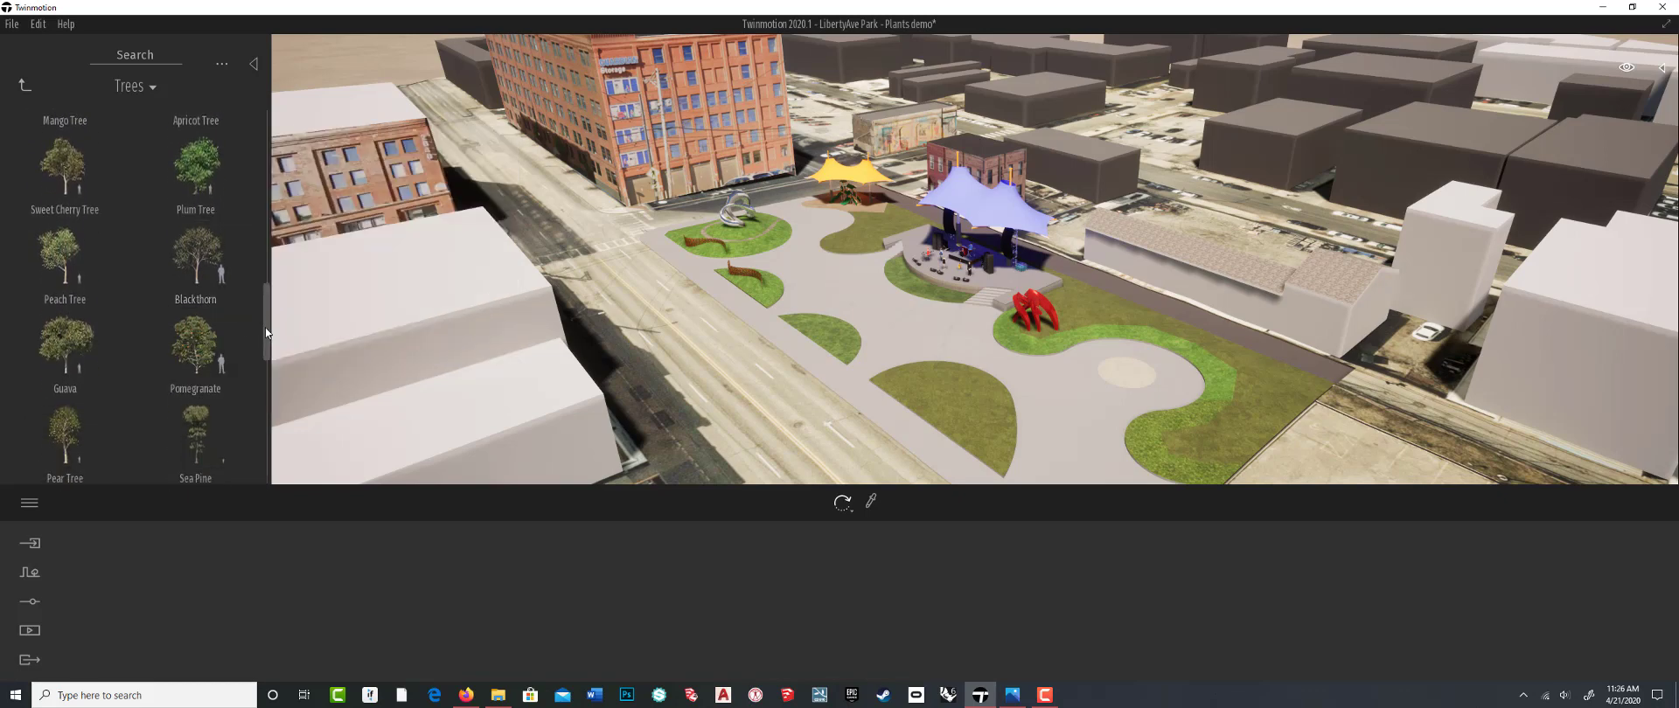
mouse_move(265, 327)
mouse_down()
mouse_move(265, 297)
mouse_move(259, 343)
mouse_move(259, 290)
mouse_move(249, 390)
mouse_move(260, 308)
mouse_up()
mouse_move(216, 279)
mouse_move(78, 285)
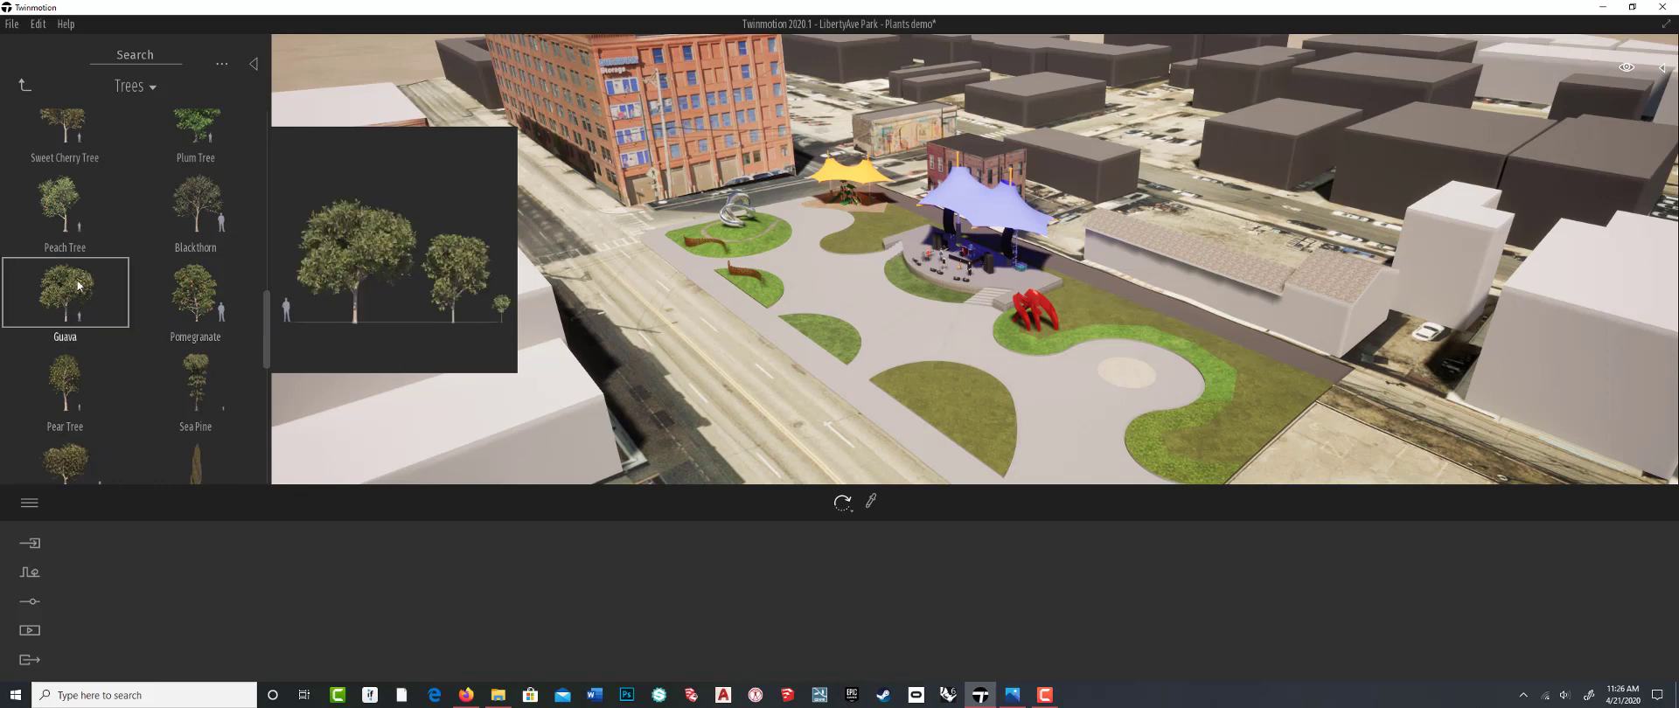
mouse_move(161, 287)
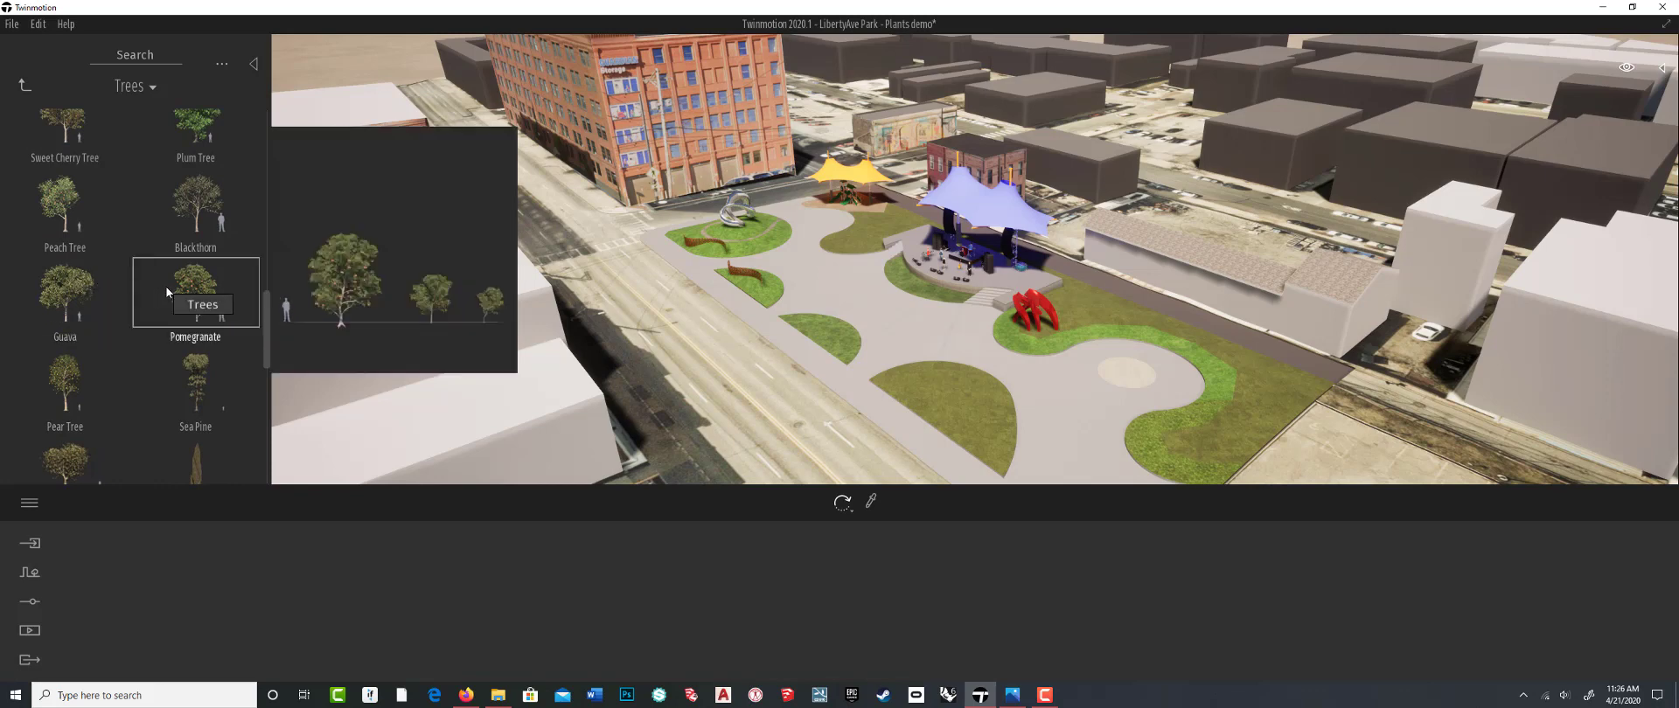
scroll(195, 280, up, 1)
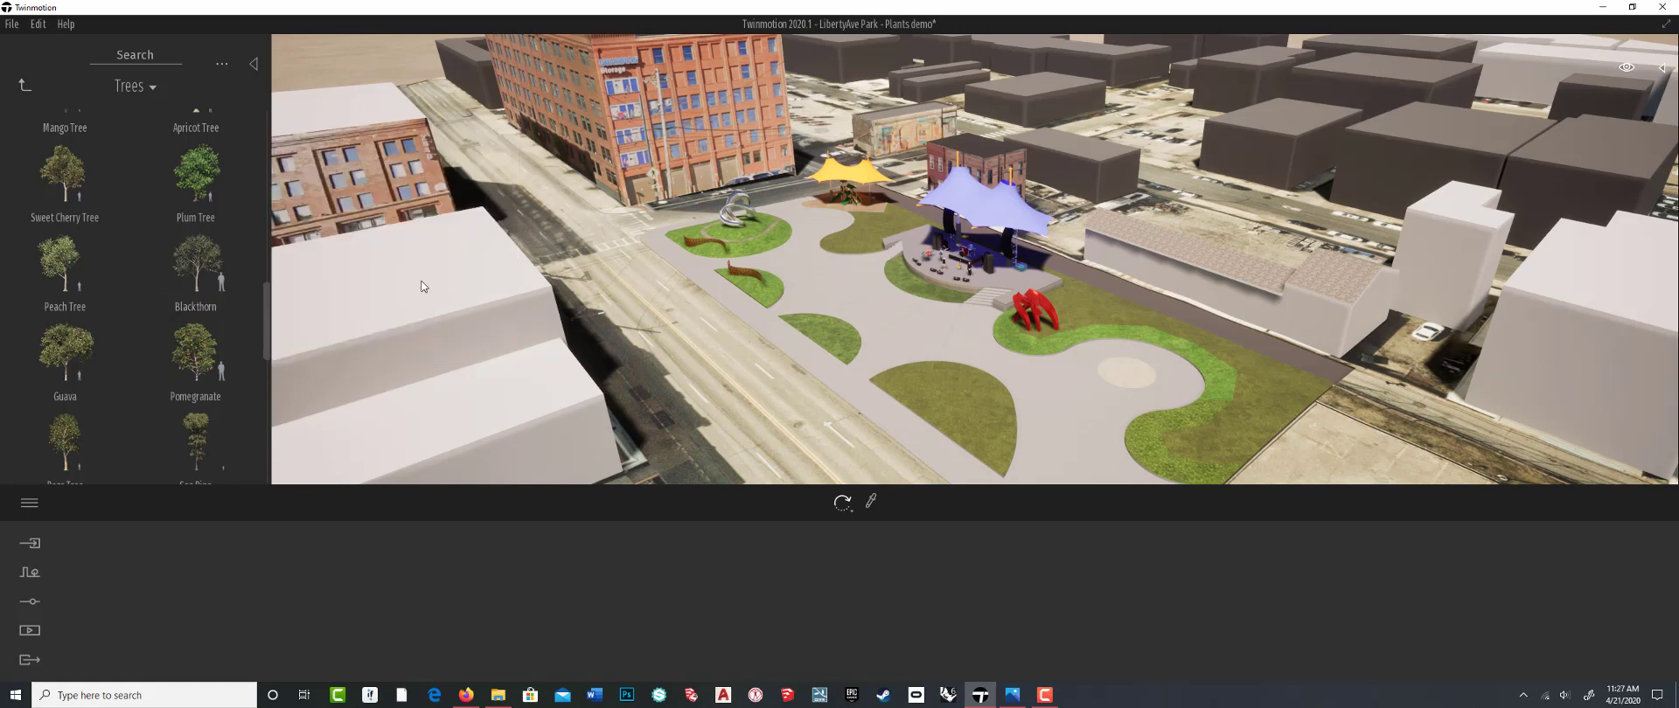
mouse_move(183, 259)
mouse_move(102, 196)
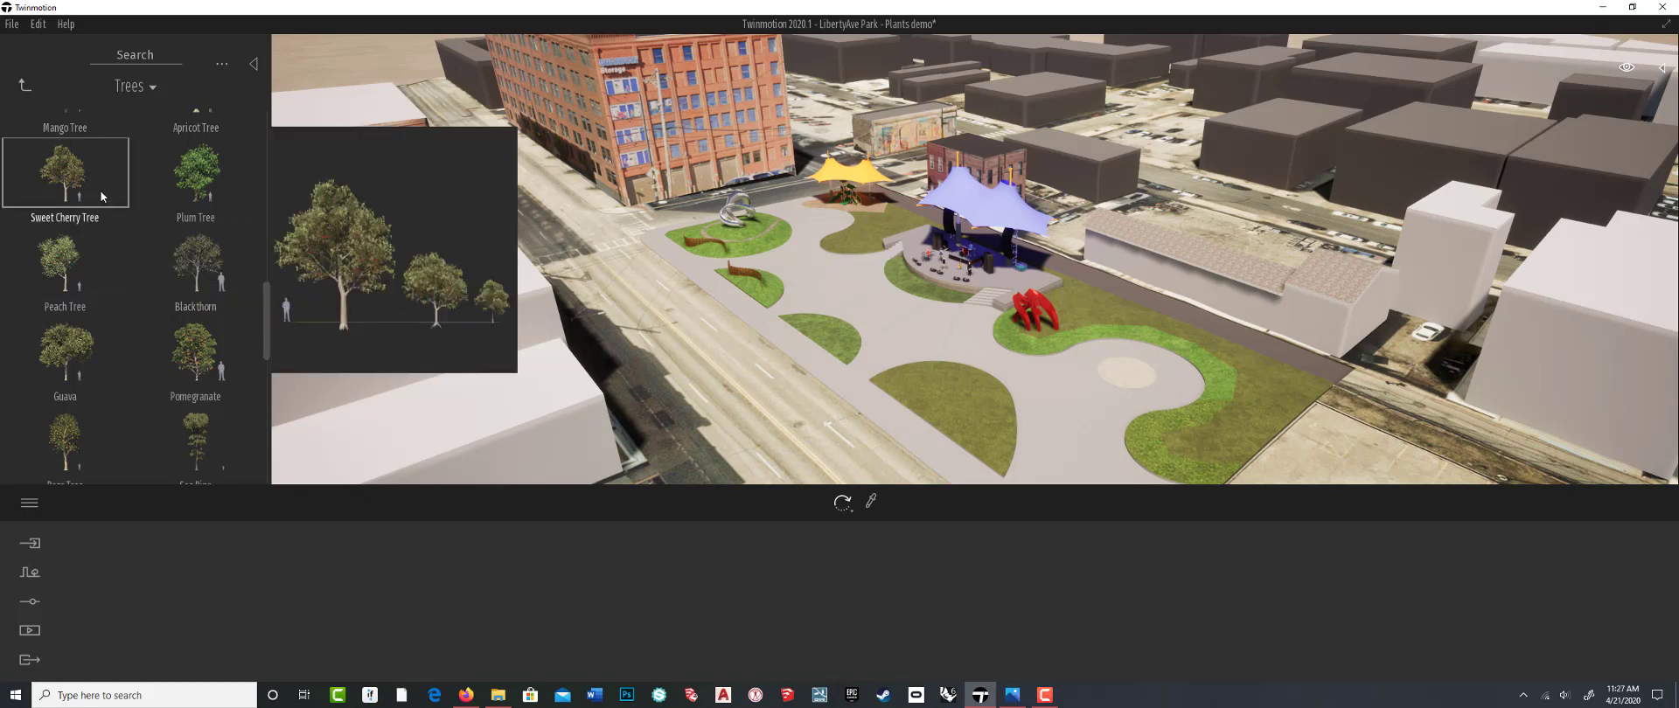
mouse_move(135, 235)
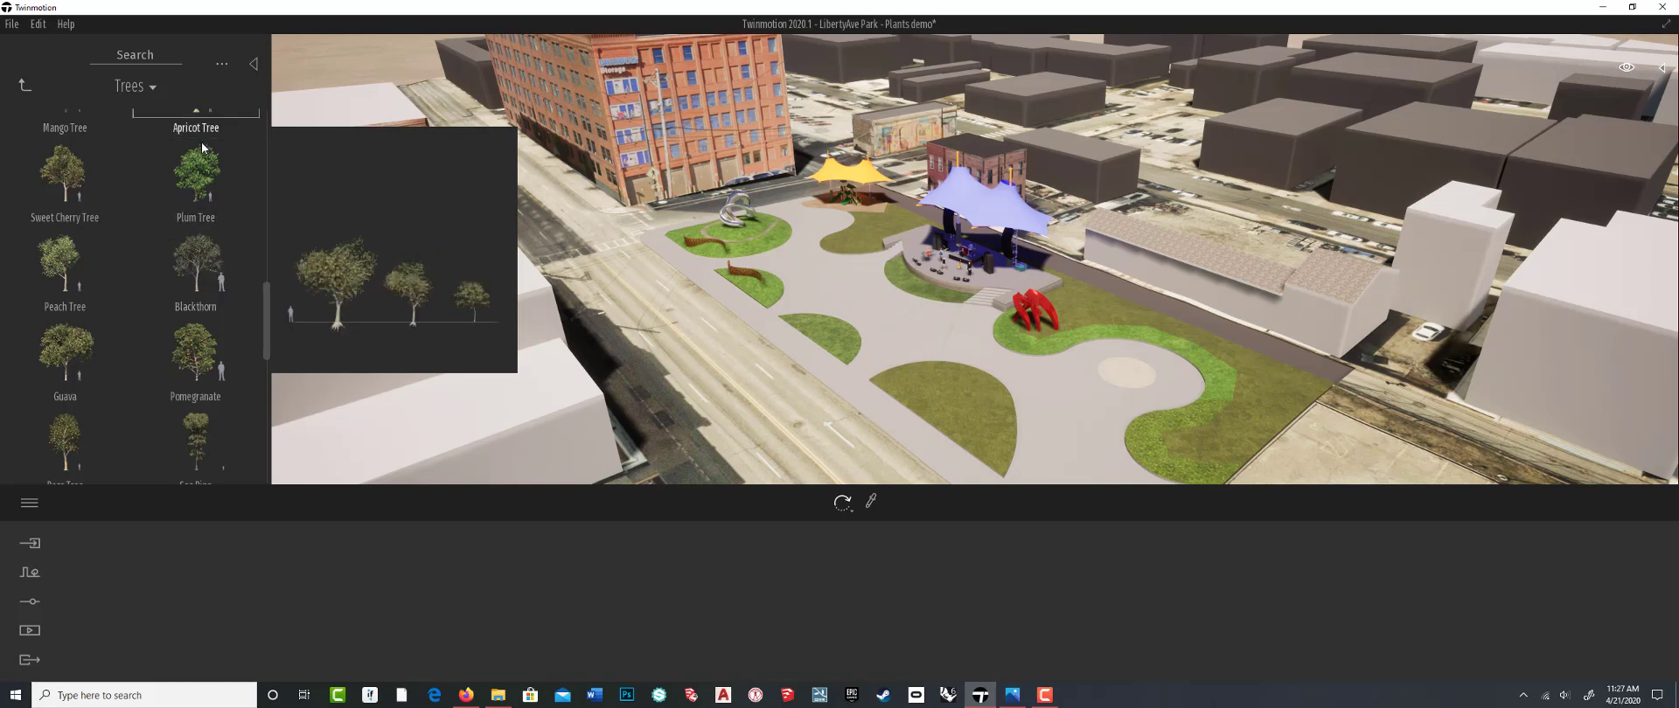
Compare the entries in the Bushes category with the tree previews, such as Sweet Birch and Austrian Pine
click(24, 85)
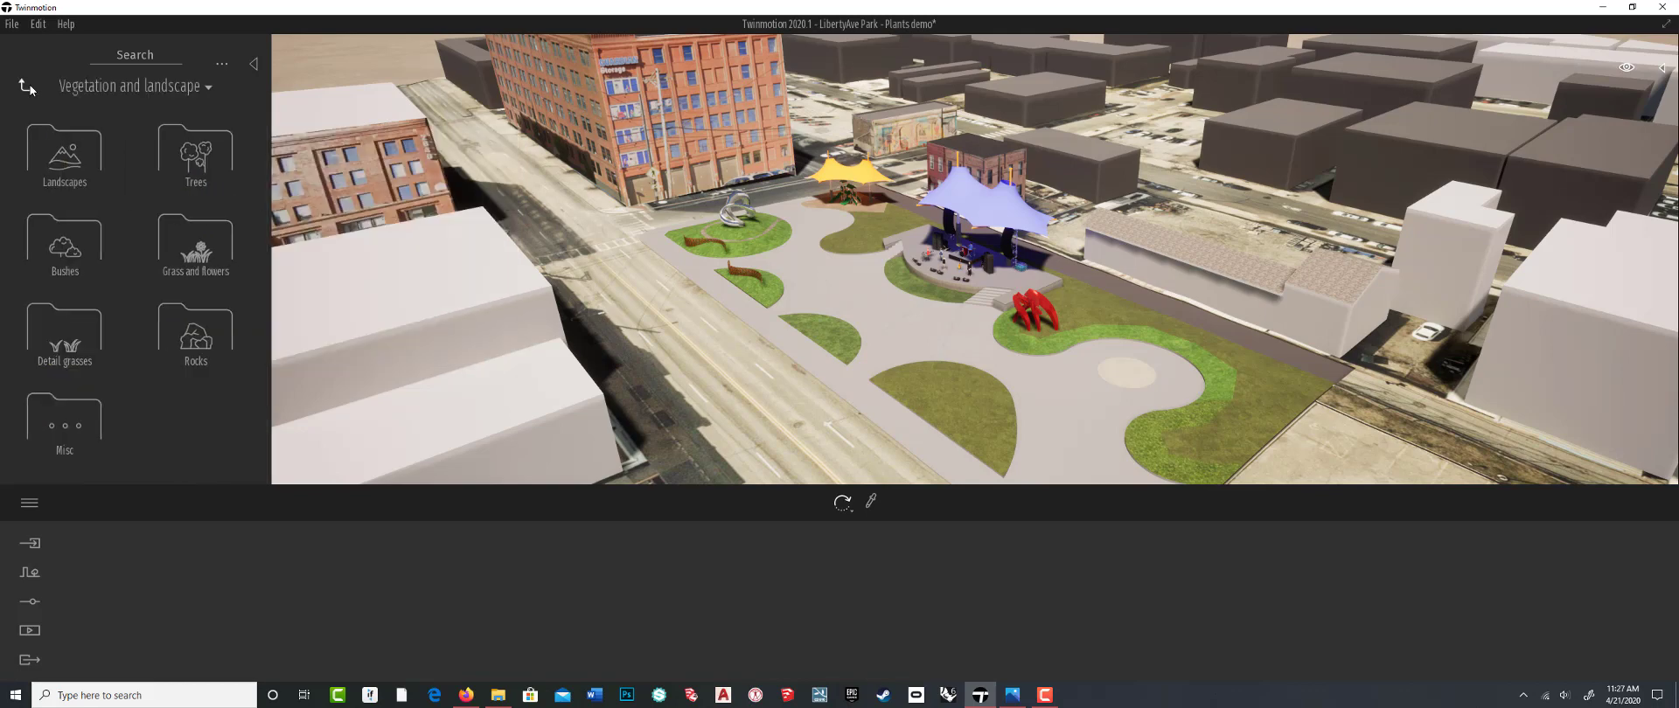
click(80, 238)
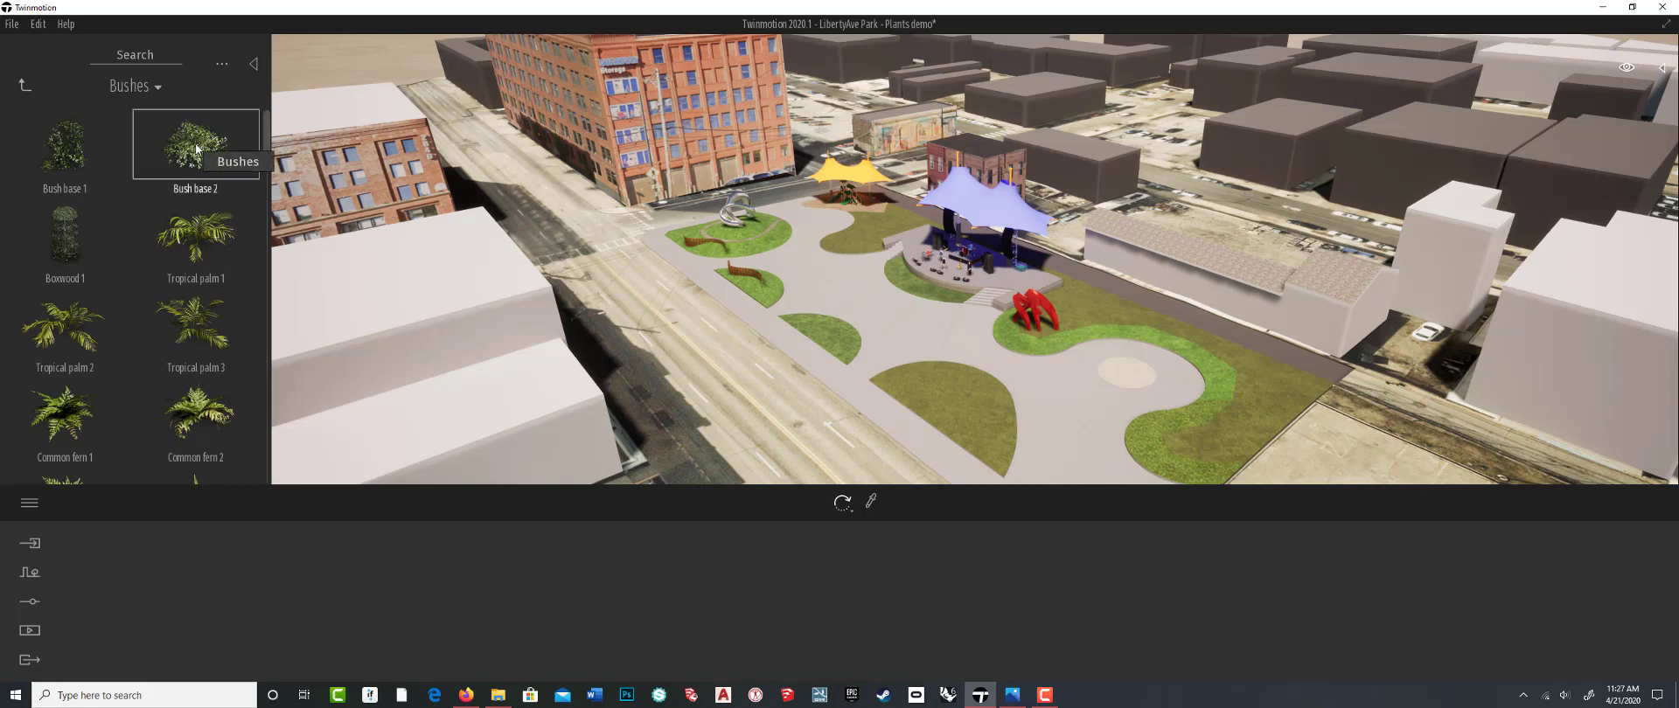
mouse_move(266, 159)
mouse_down()
mouse_move(266, 186)
mouse_move(255, 154)
mouse_up()
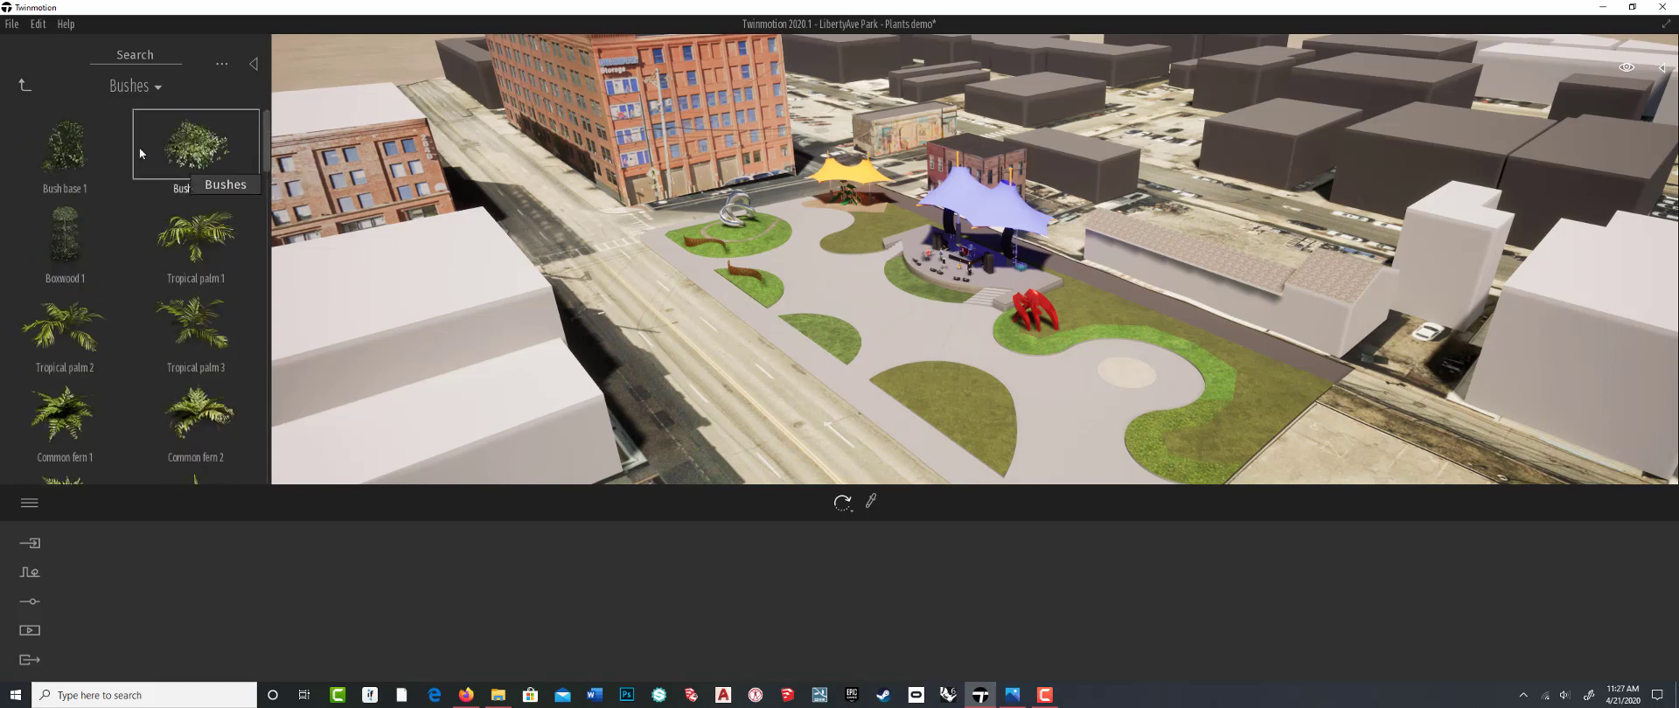
click(26, 85)
click(187, 163)
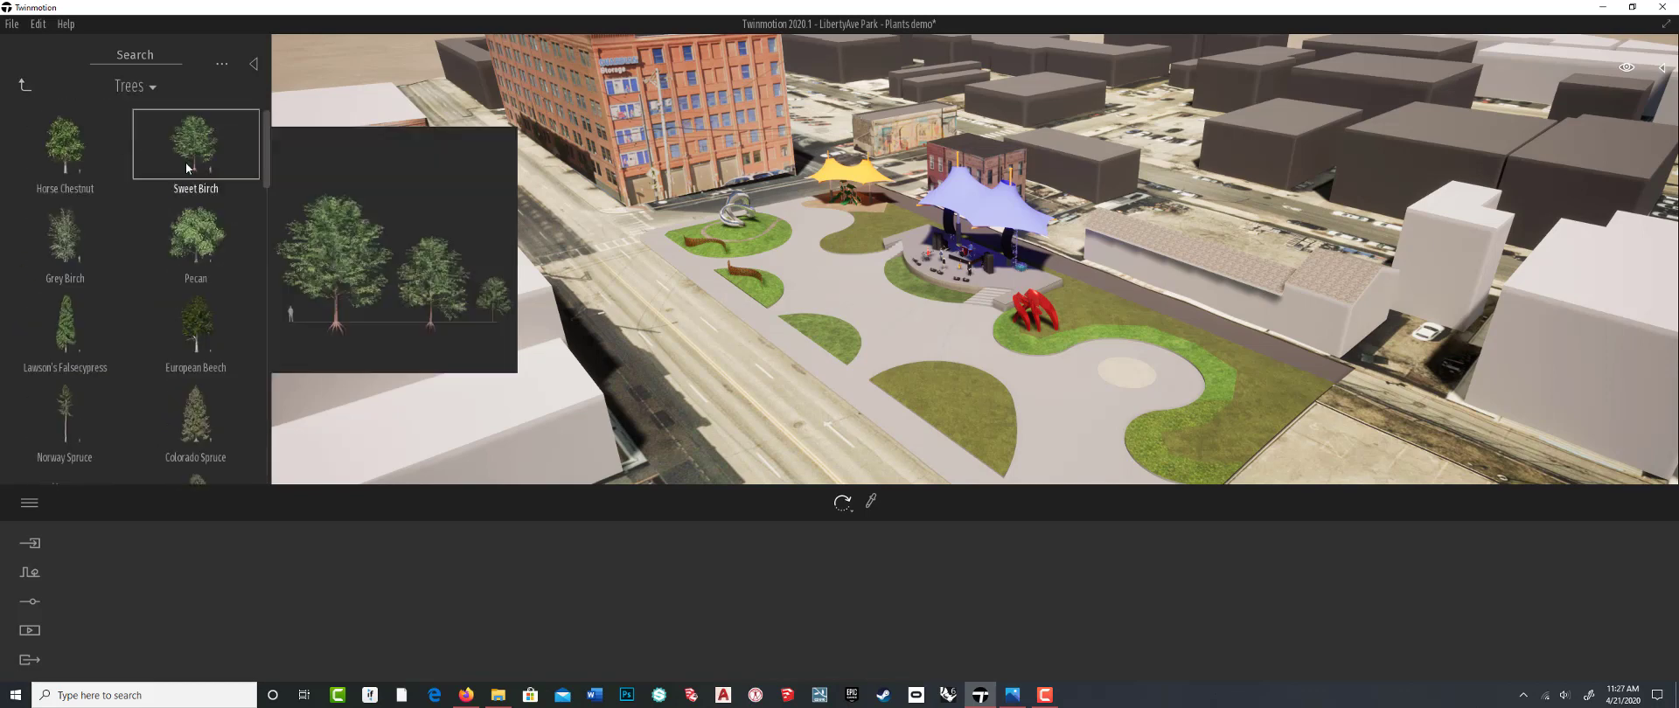
scroll(136, 215, down, 2)
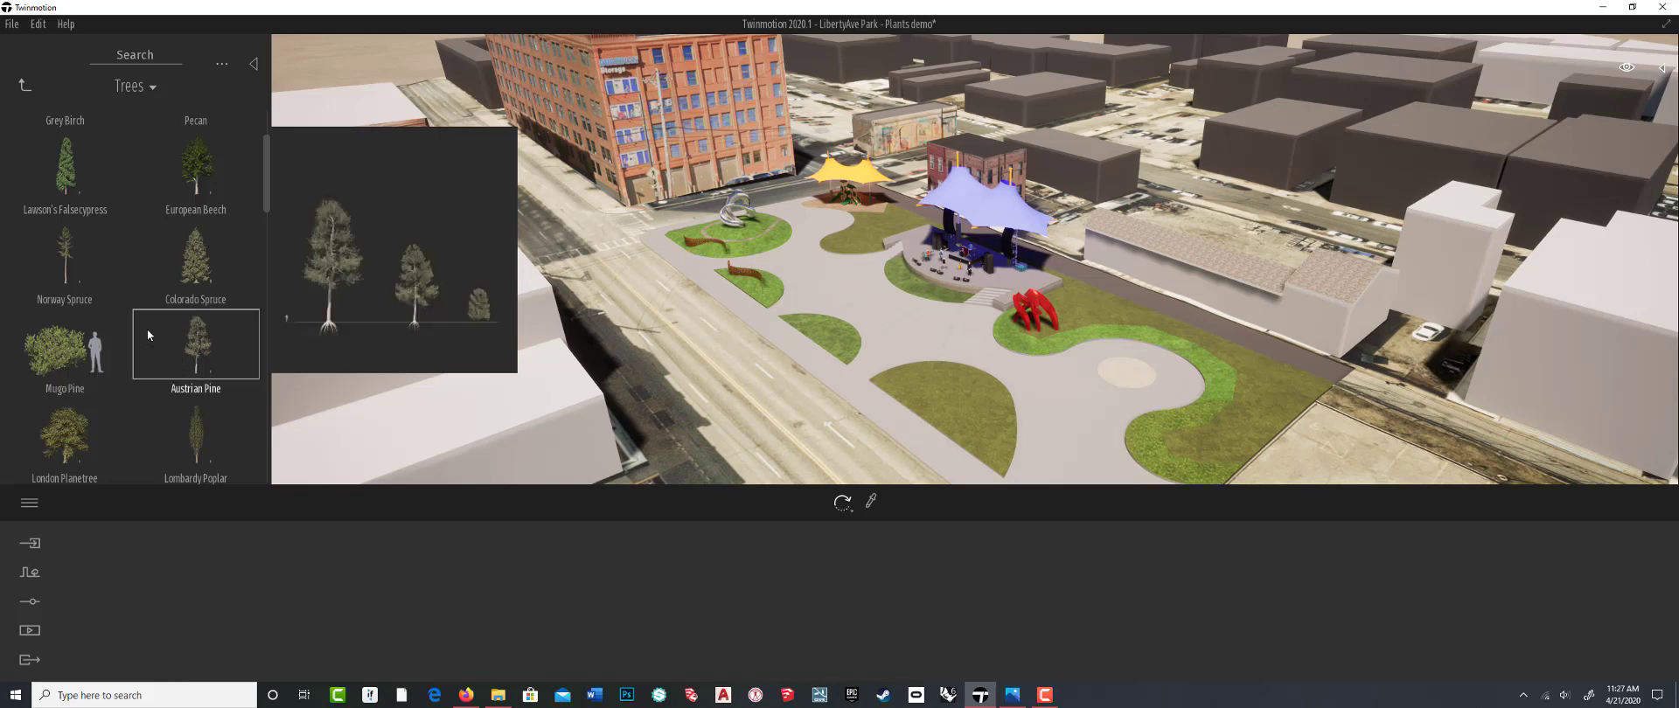
Look through the Bushes category from the tropical palms to the RosaCanina plants and return to its beginning
click(25, 85)
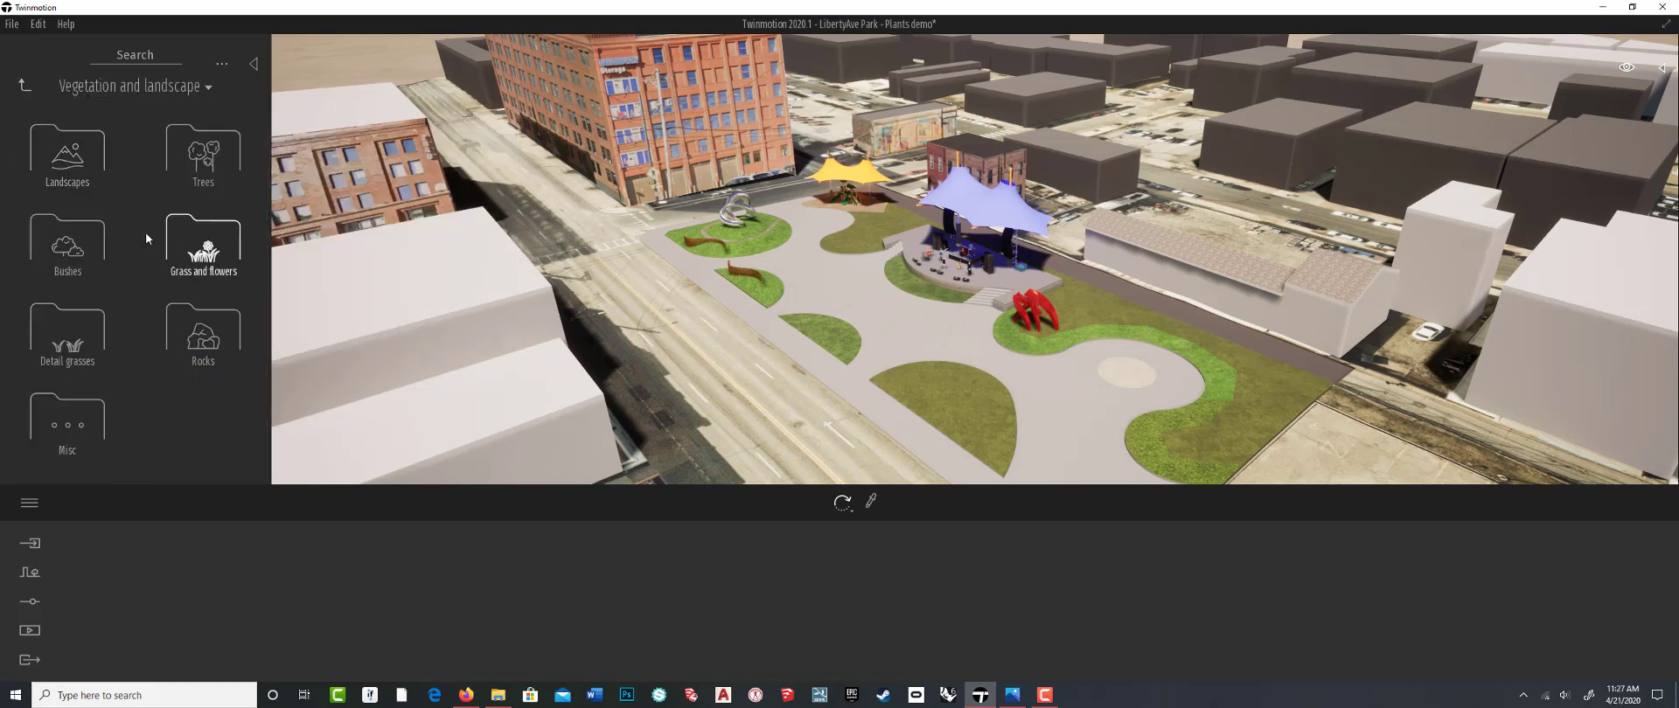
click(101, 233)
scroll(187, 265, down, 1)
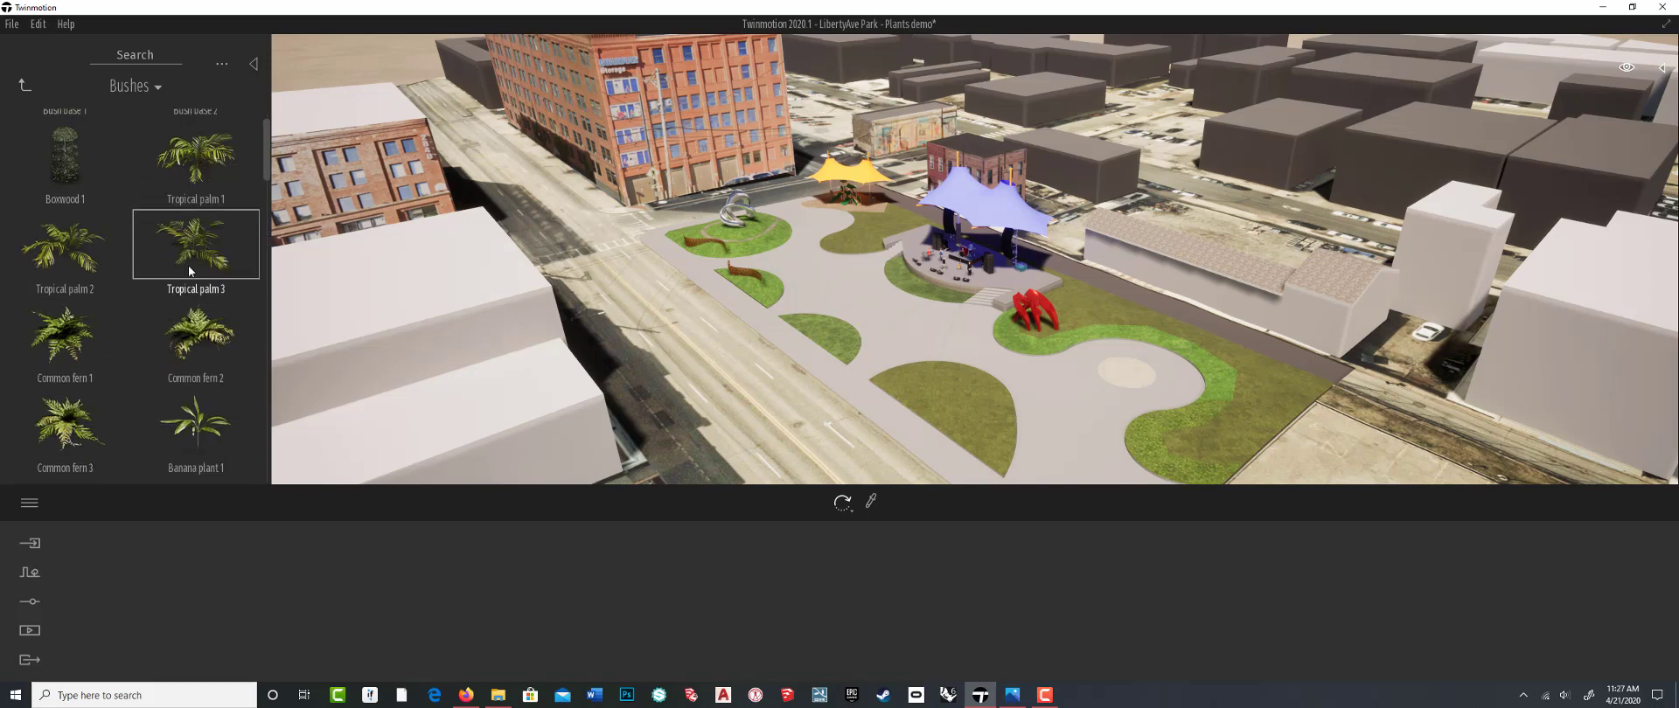
scroll(184, 275, down, 4)
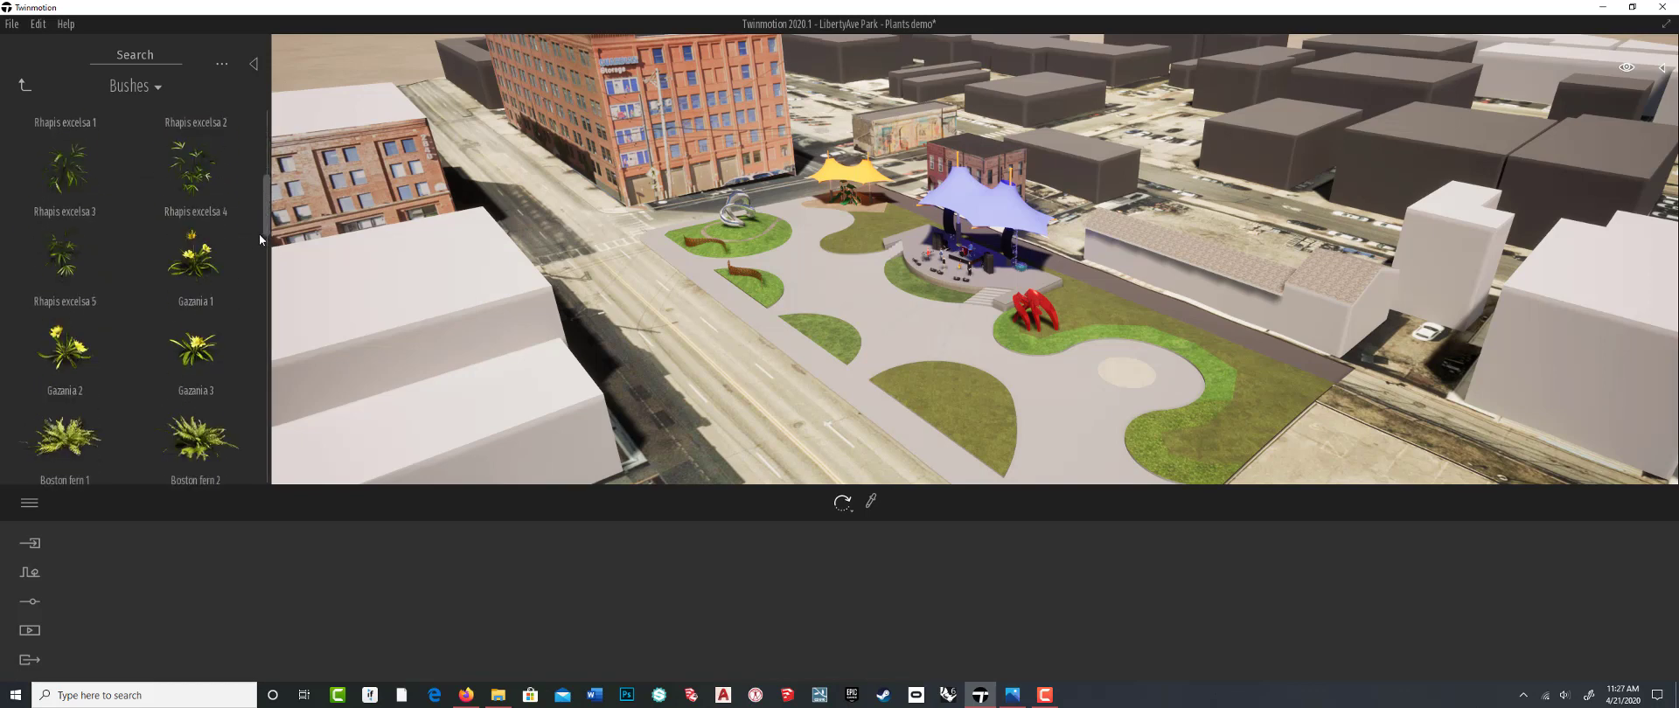
drag(259, 233, 251, 321)
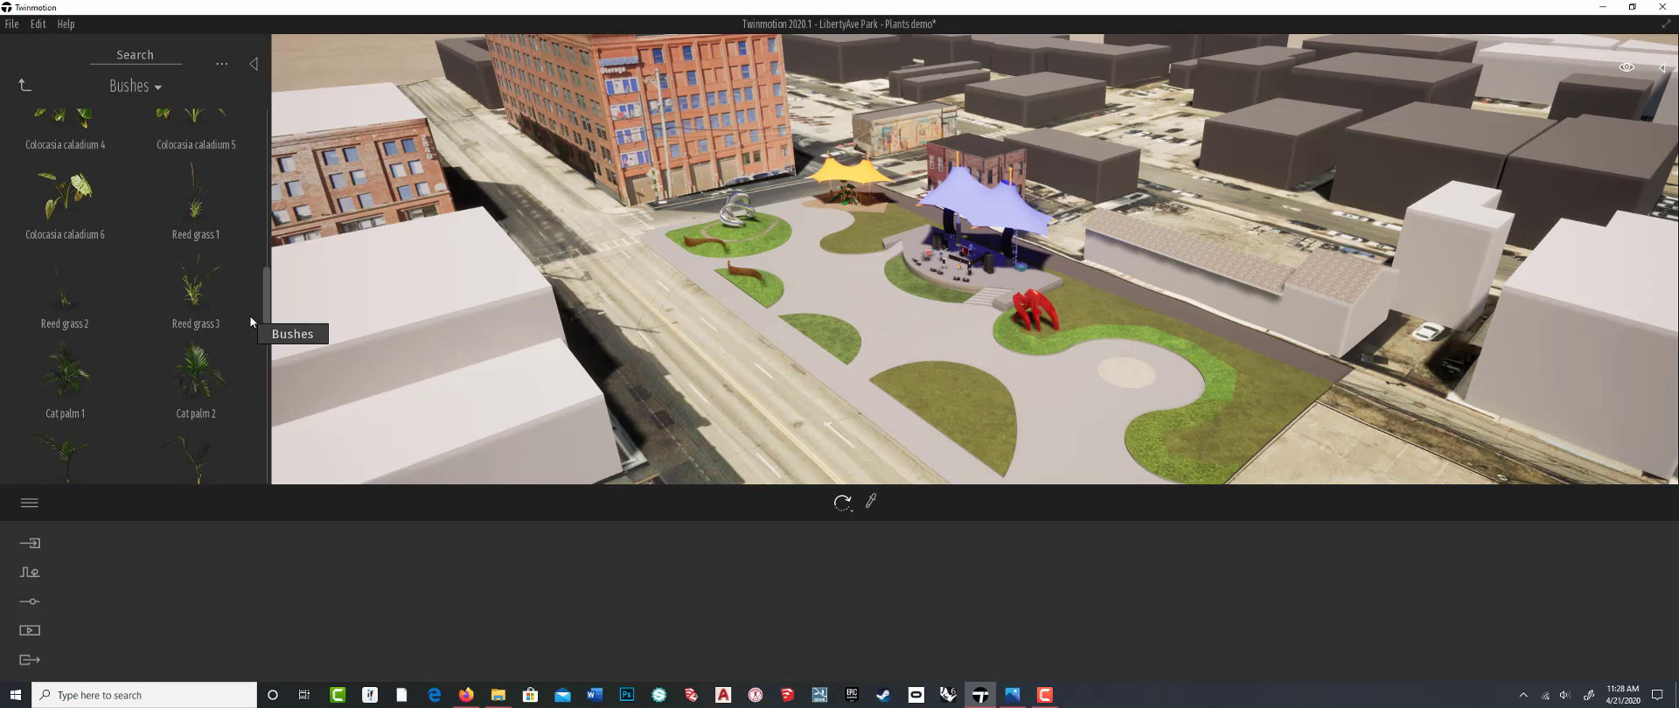
drag(251, 323, 261, 412)
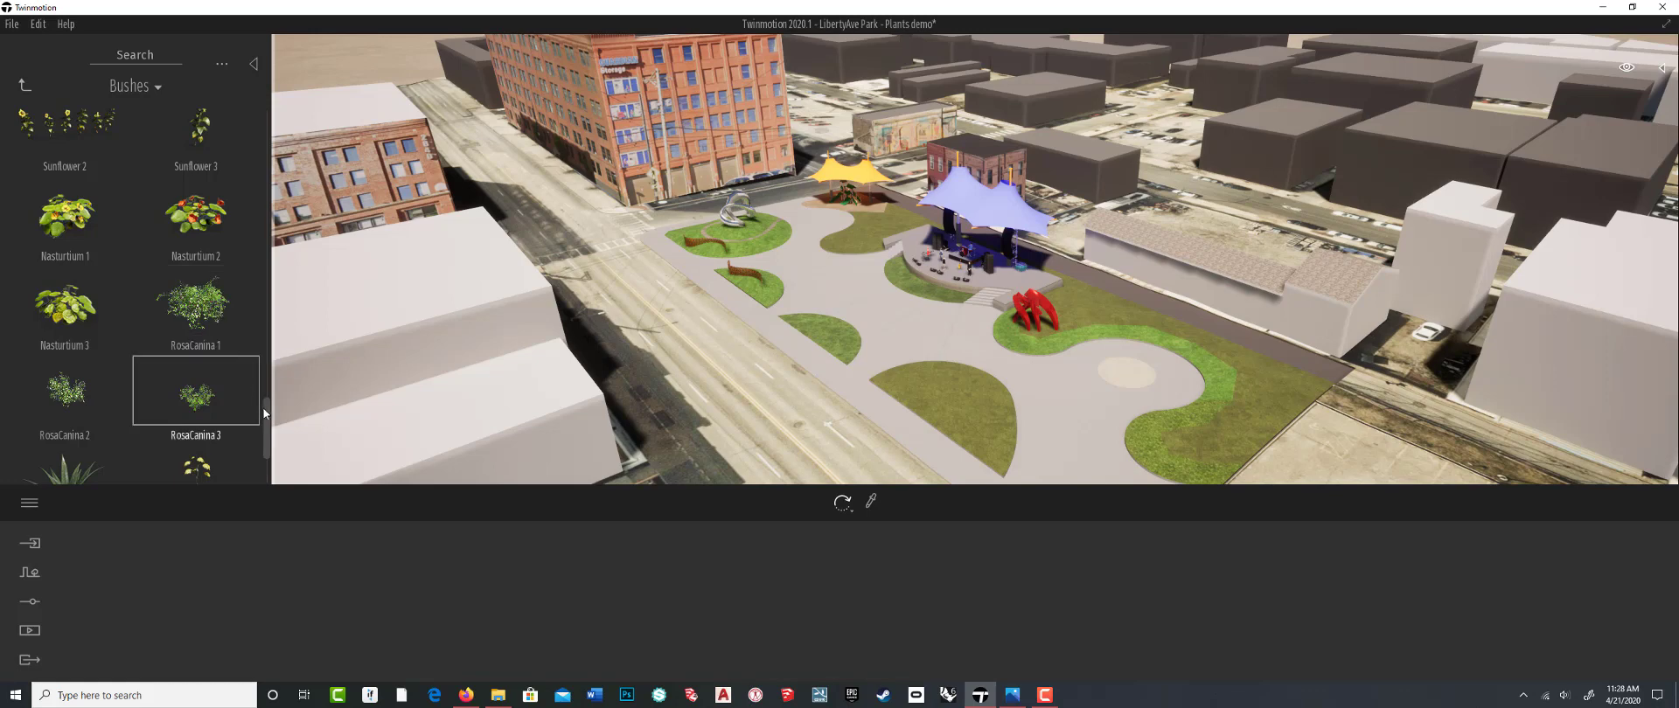
drag(269, 416, 268, 105)
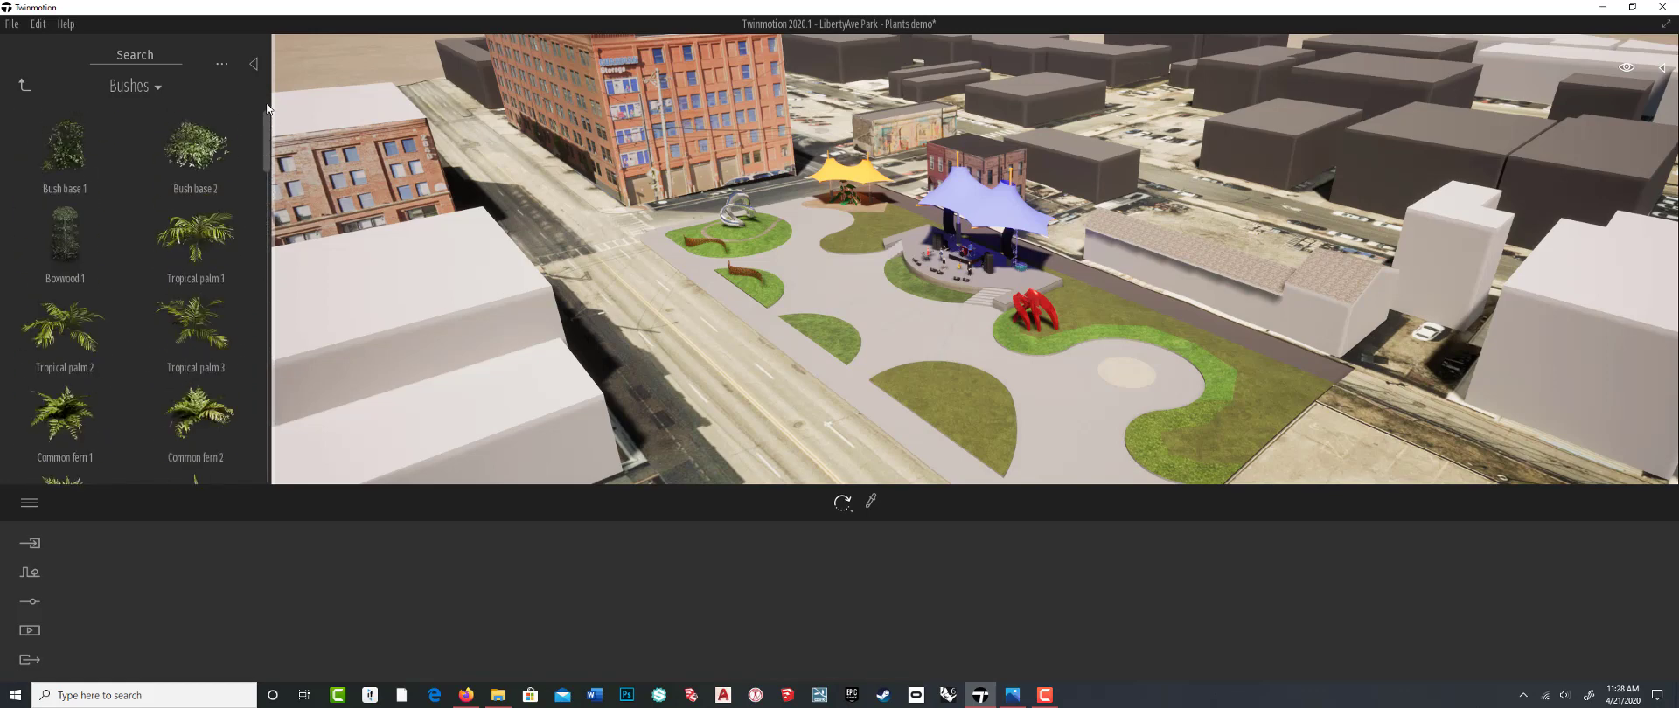
Look at the Rocks category and open the Detail grasses category to preview the long grass borders
click(26, 86)
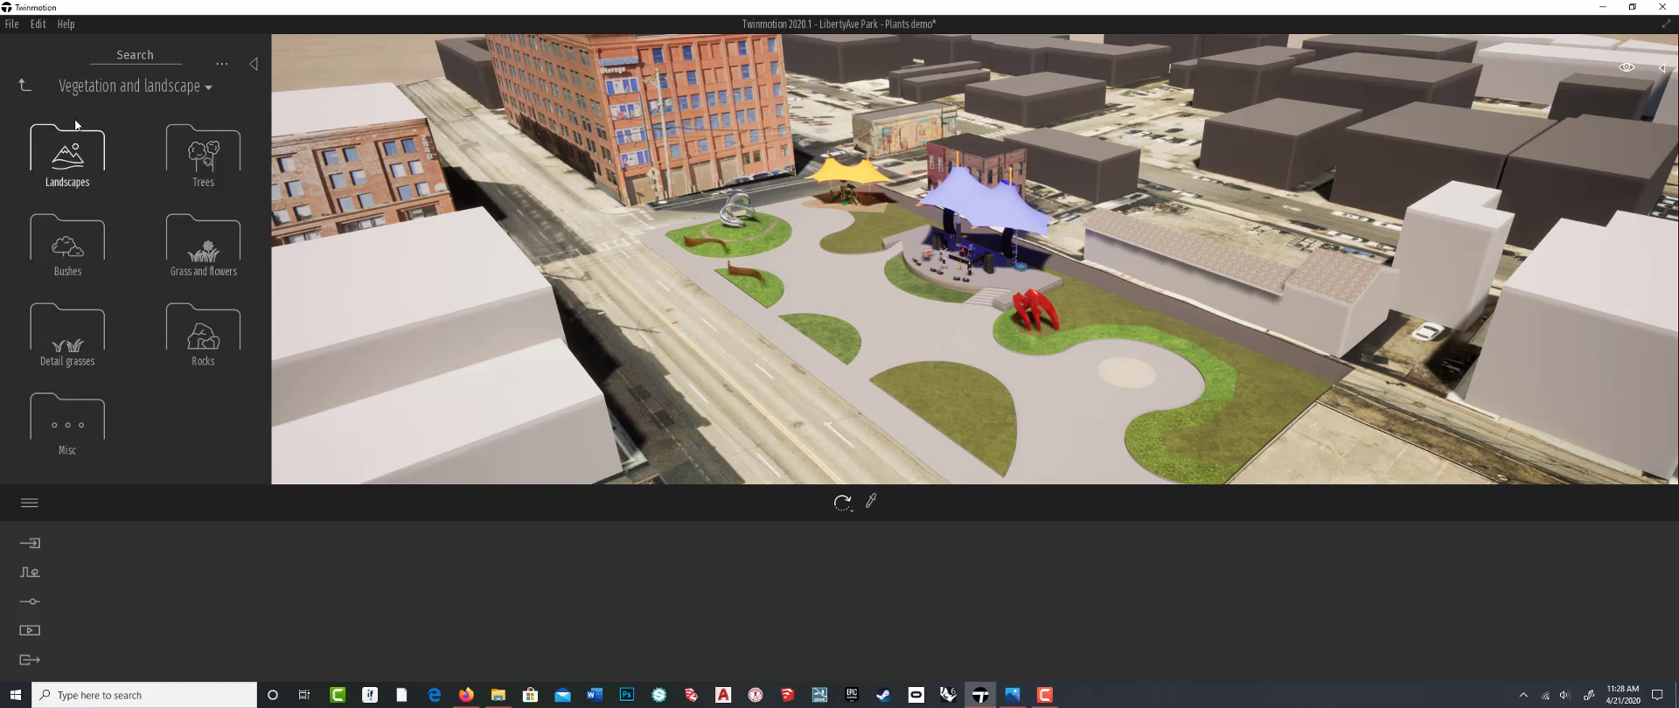
click(207, 329)
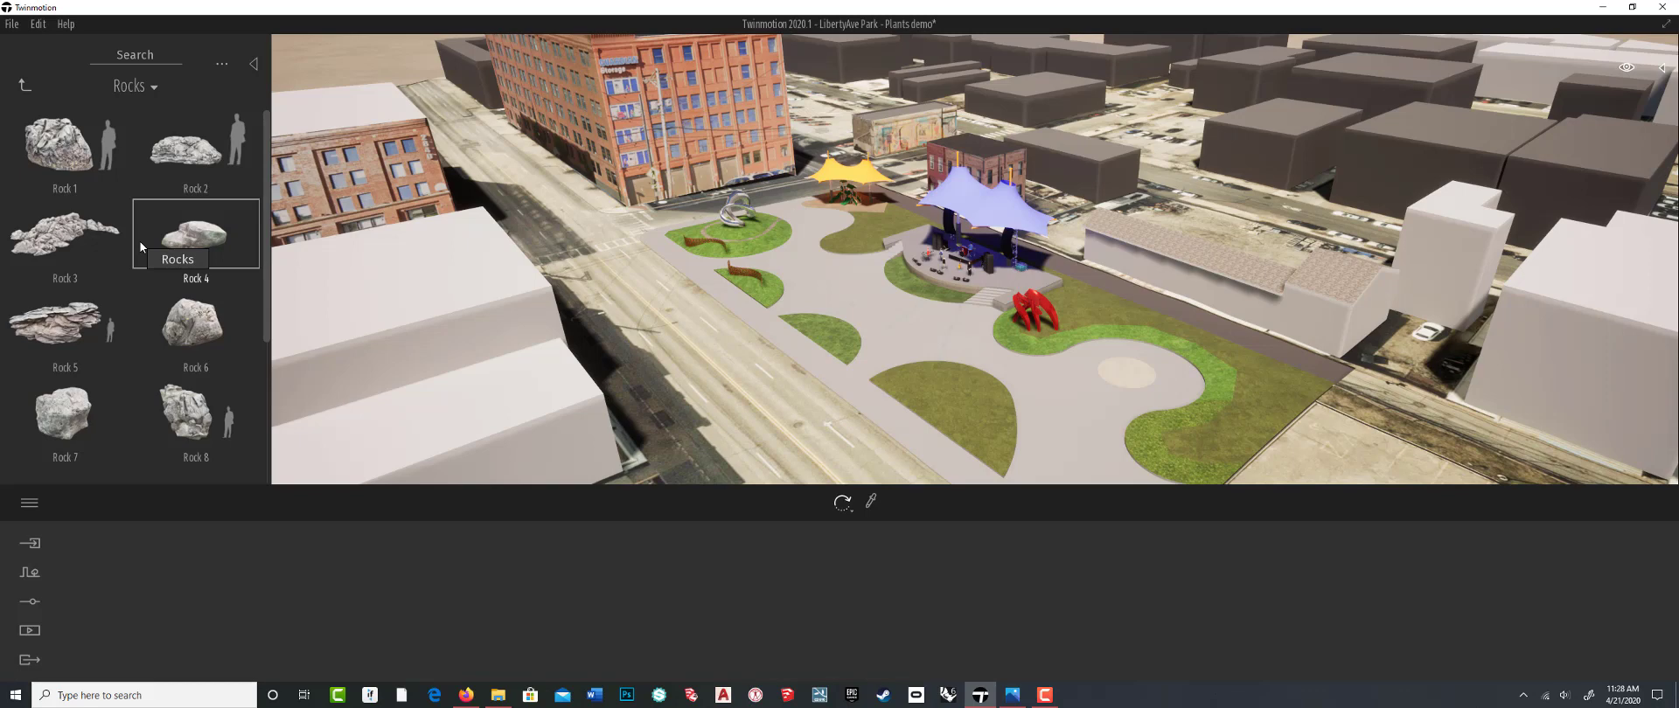
click(25, 85)
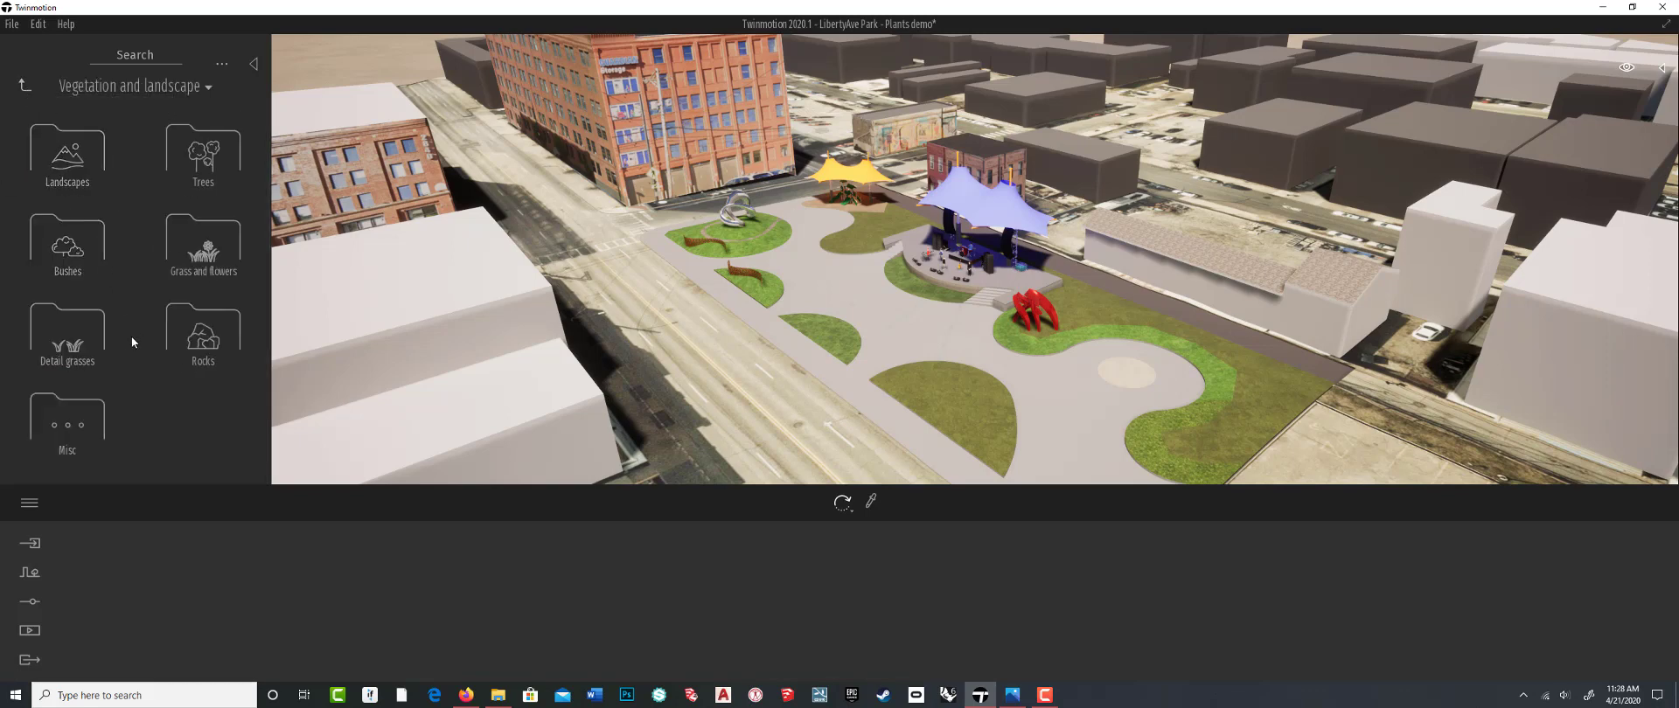
click(64, 348)
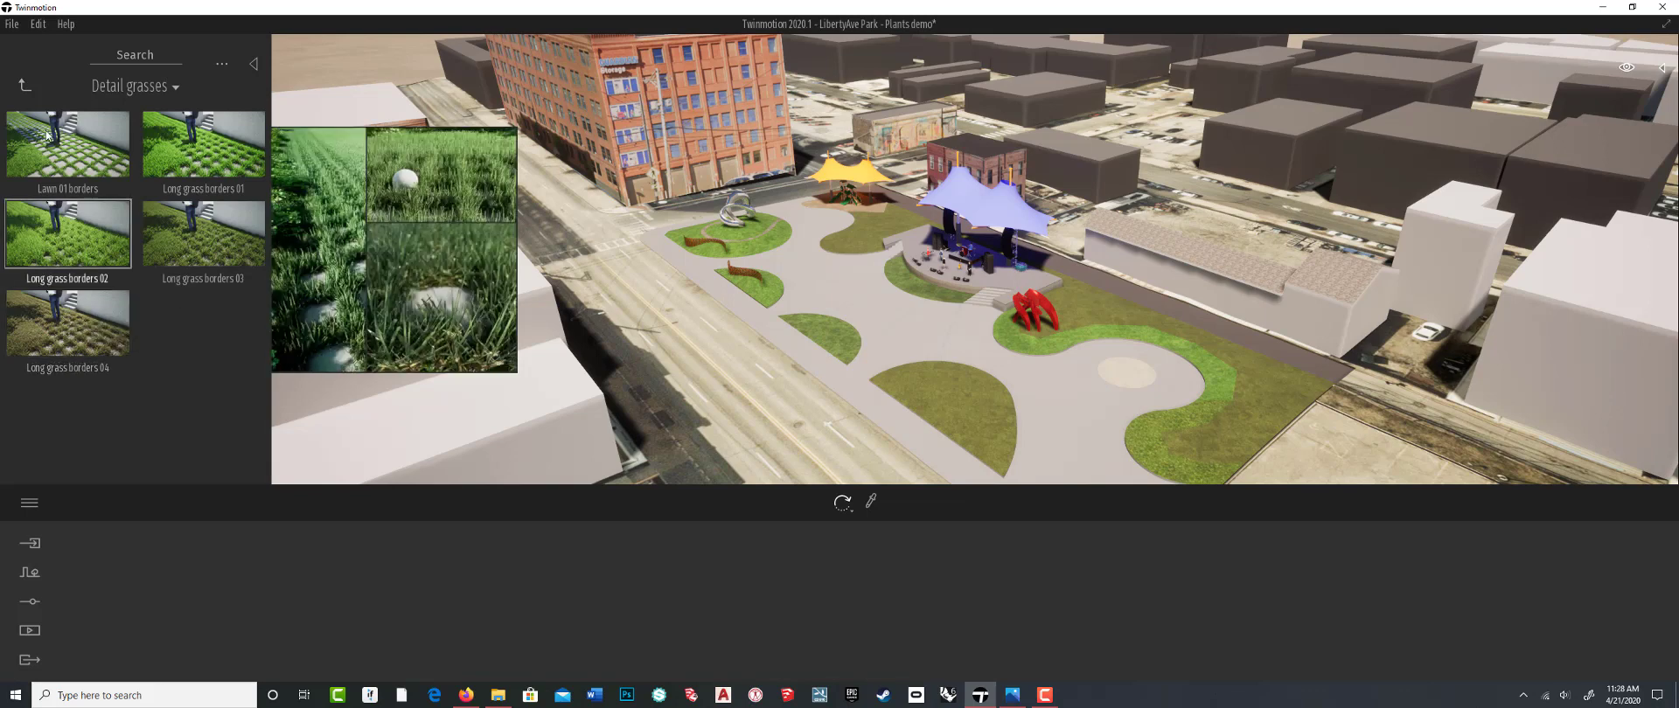
Look through the Misc vegetation category, from dead branches and fallen trees to hedges and ivy, and view the forest render in Photos
click(25, 85)
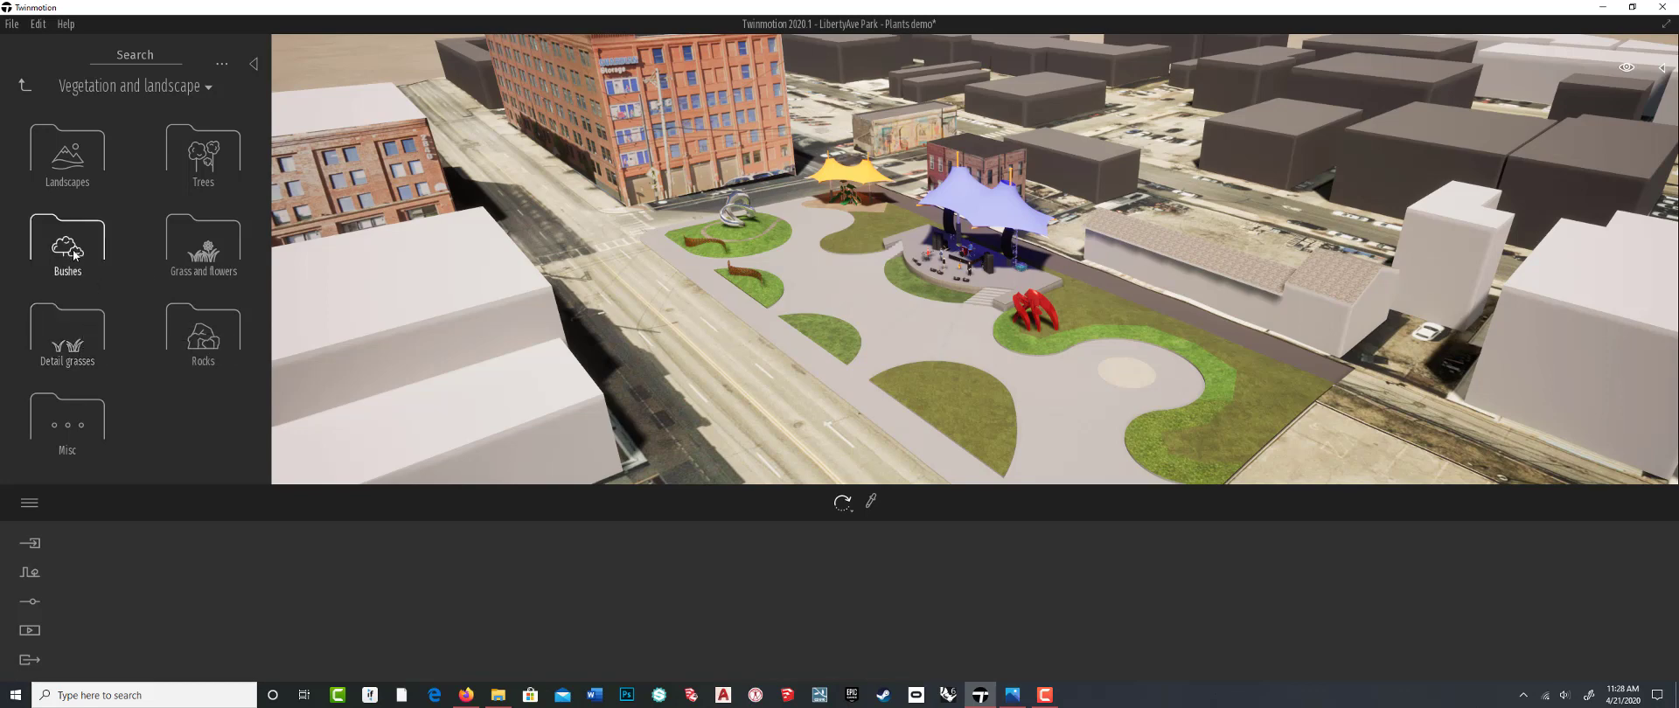
click(87, 415)
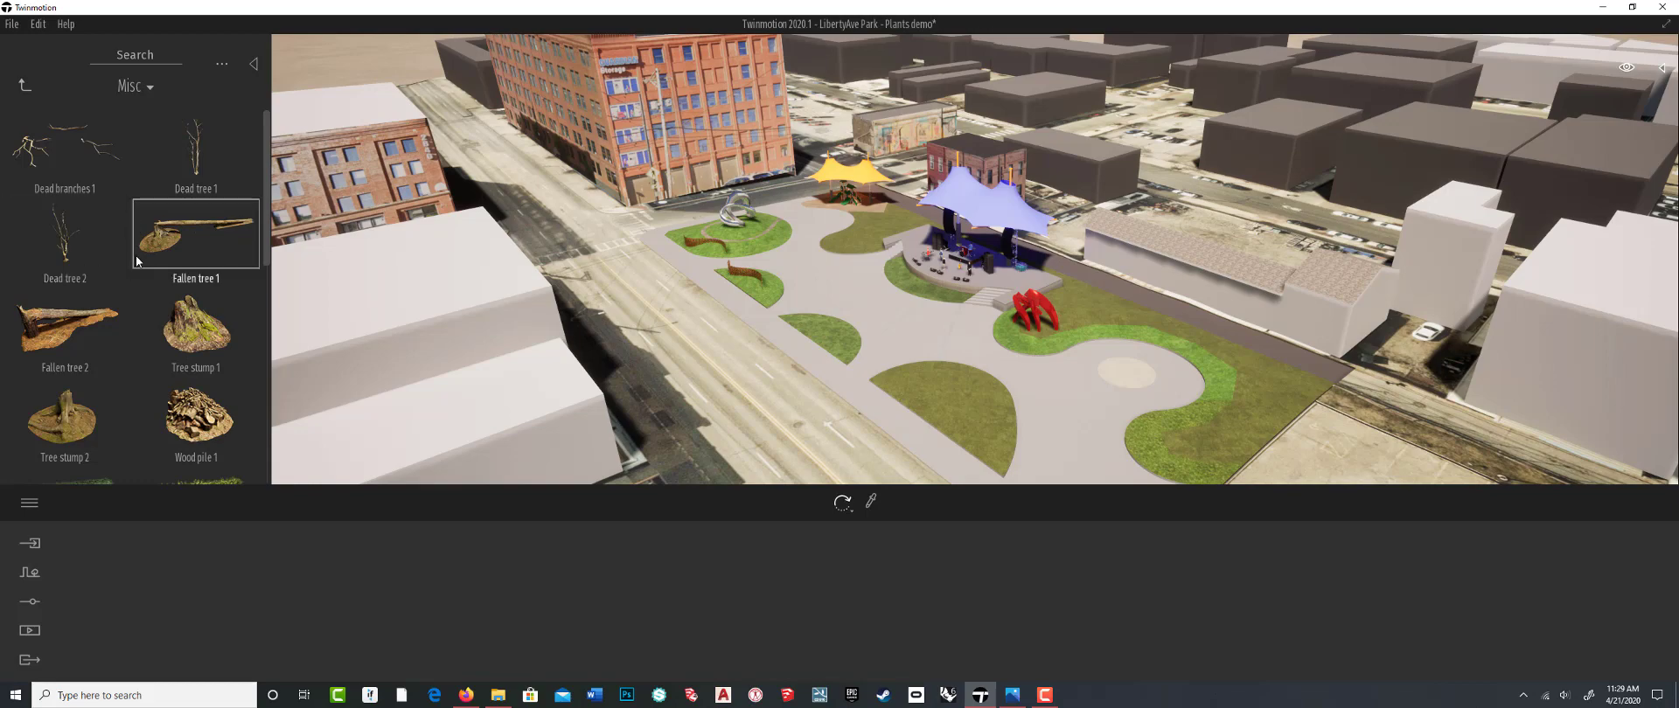
click(1012, 694)
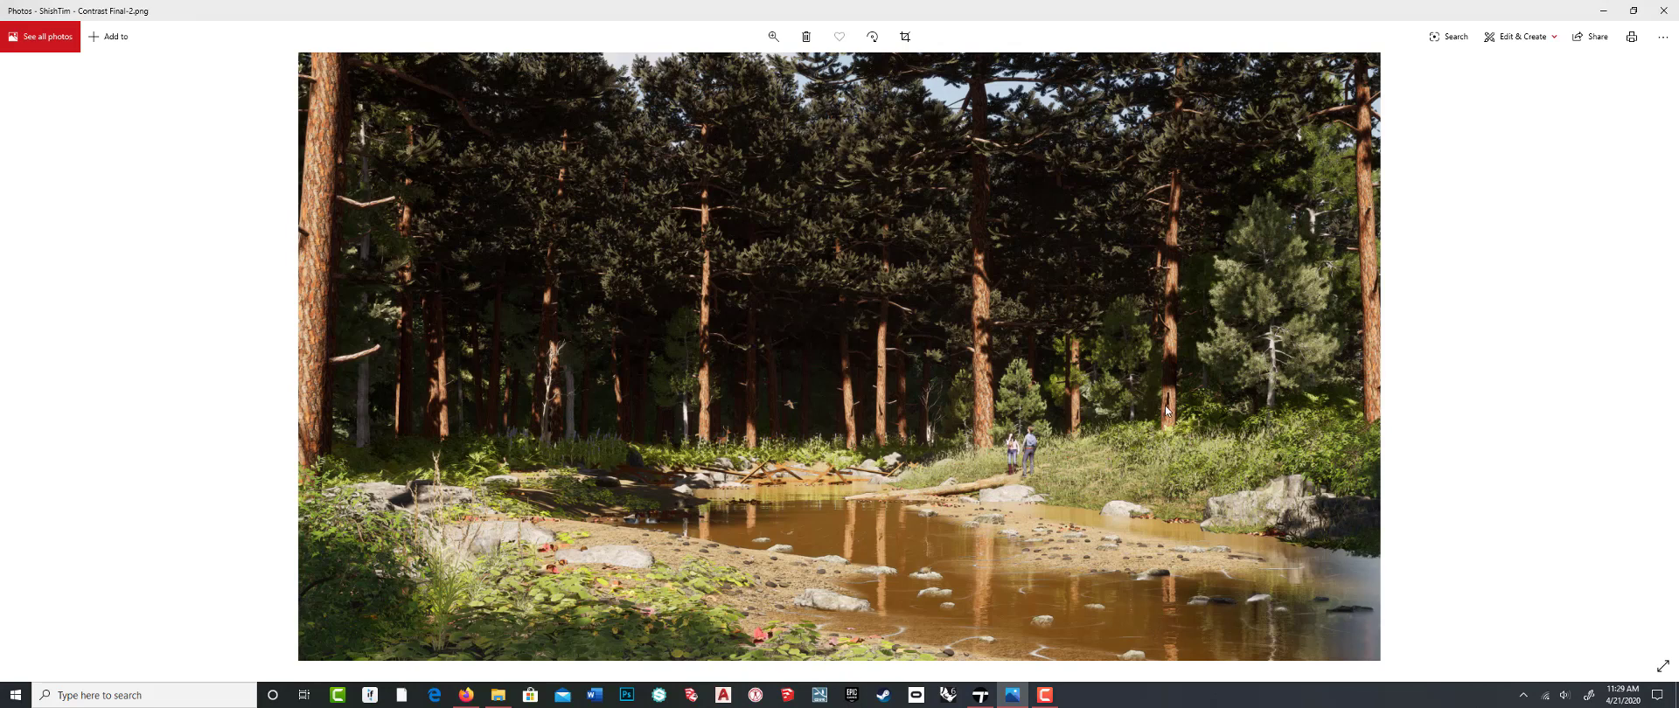
click(1603, 11)
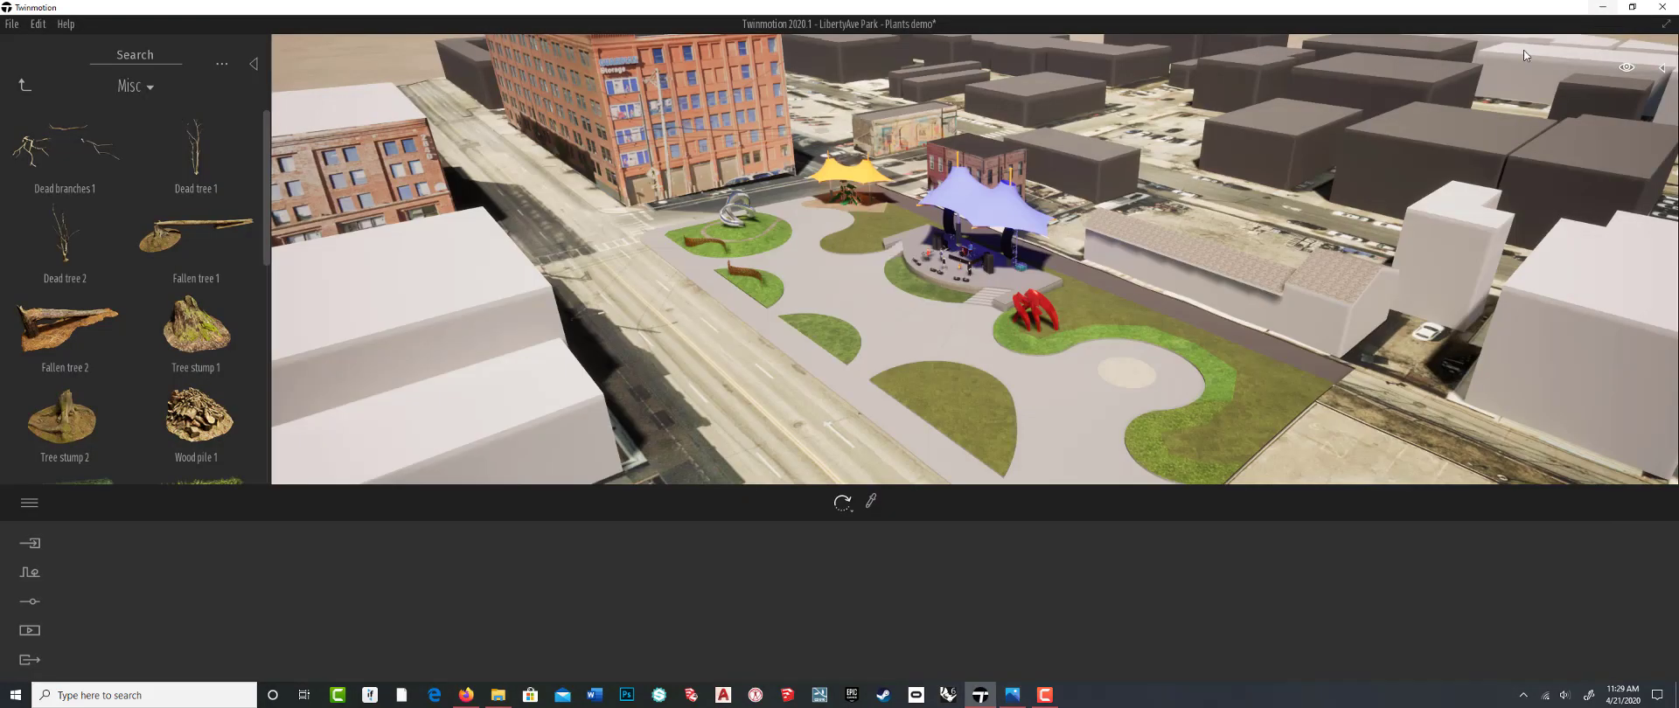
scroll(213, 373, down, 3)
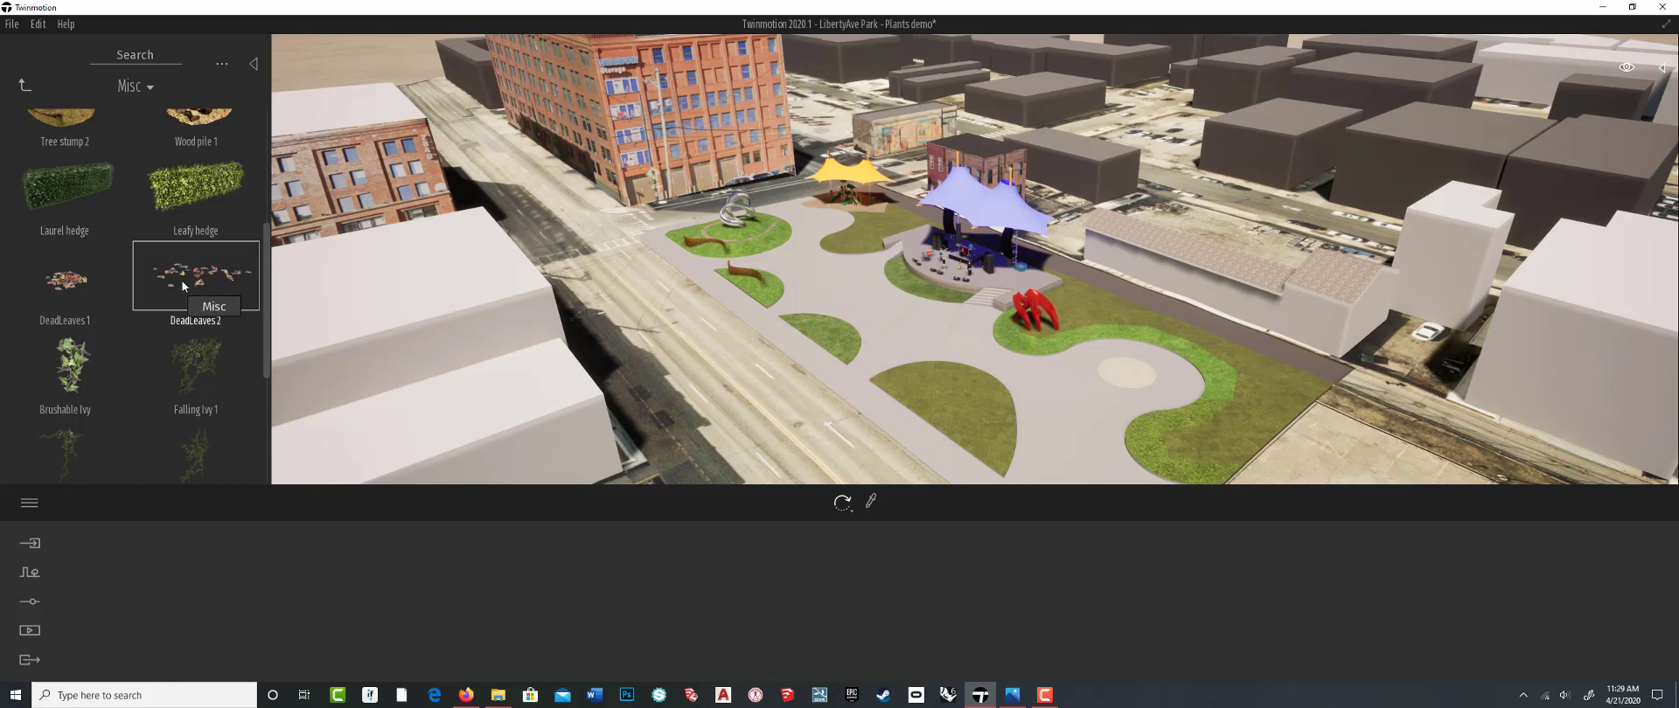
click(24, 84)
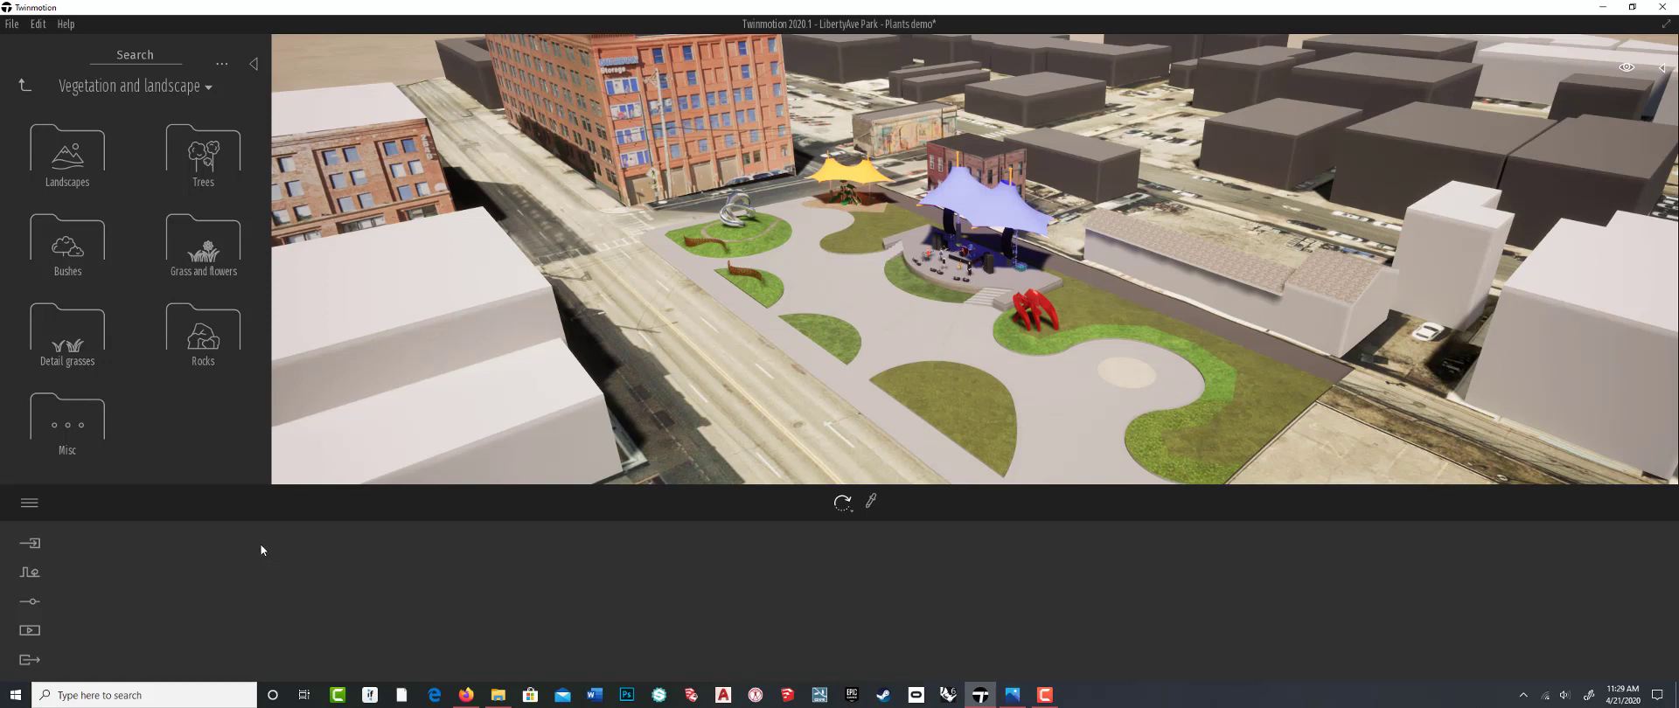
Plant a row of Sweet Birch trees along the lawn behind the red sculpture and the round paved circle
click(199, 148)
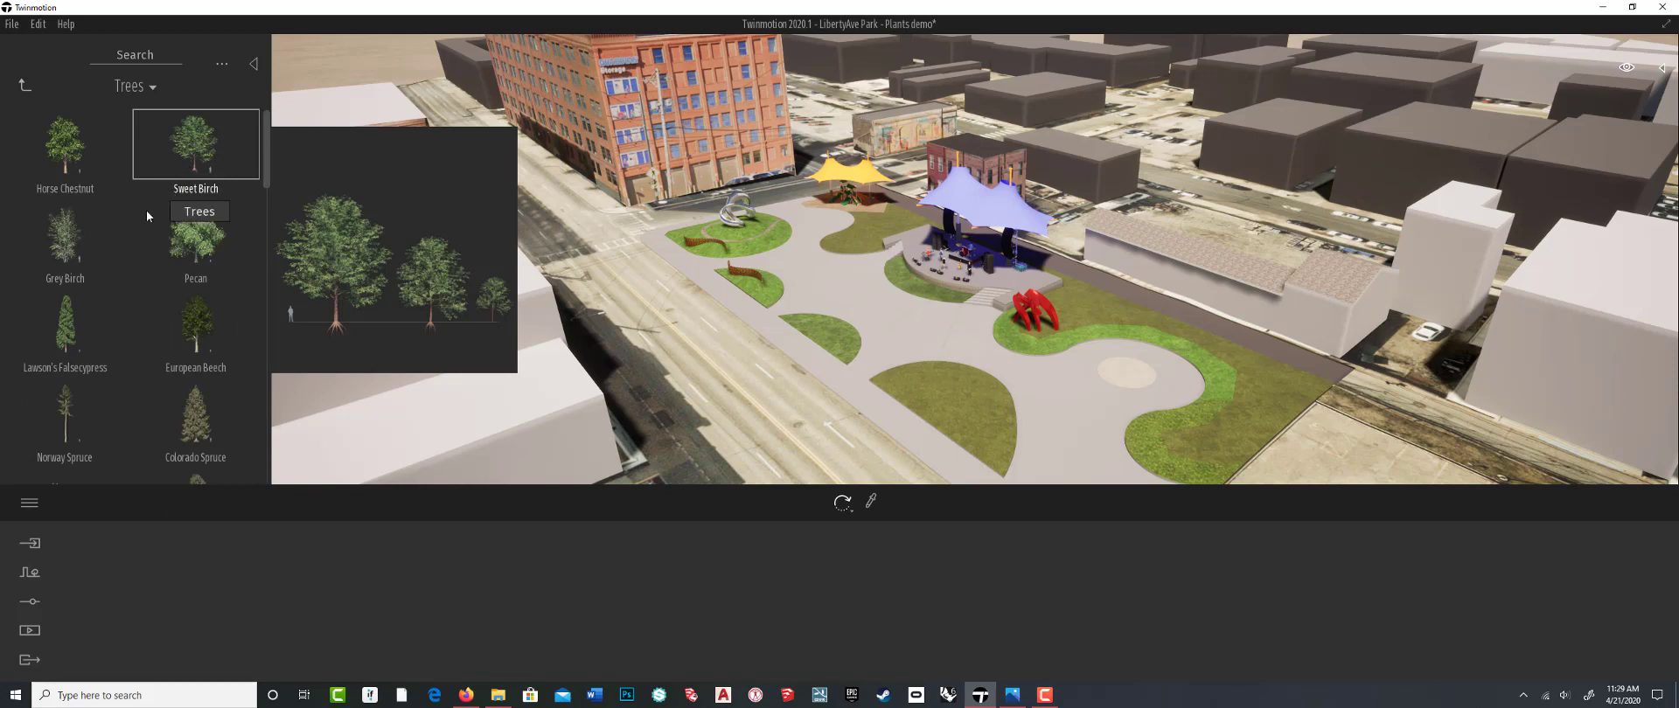
drag(197, 140, 1141, 364)
scroll(1105, 292, up, 3)
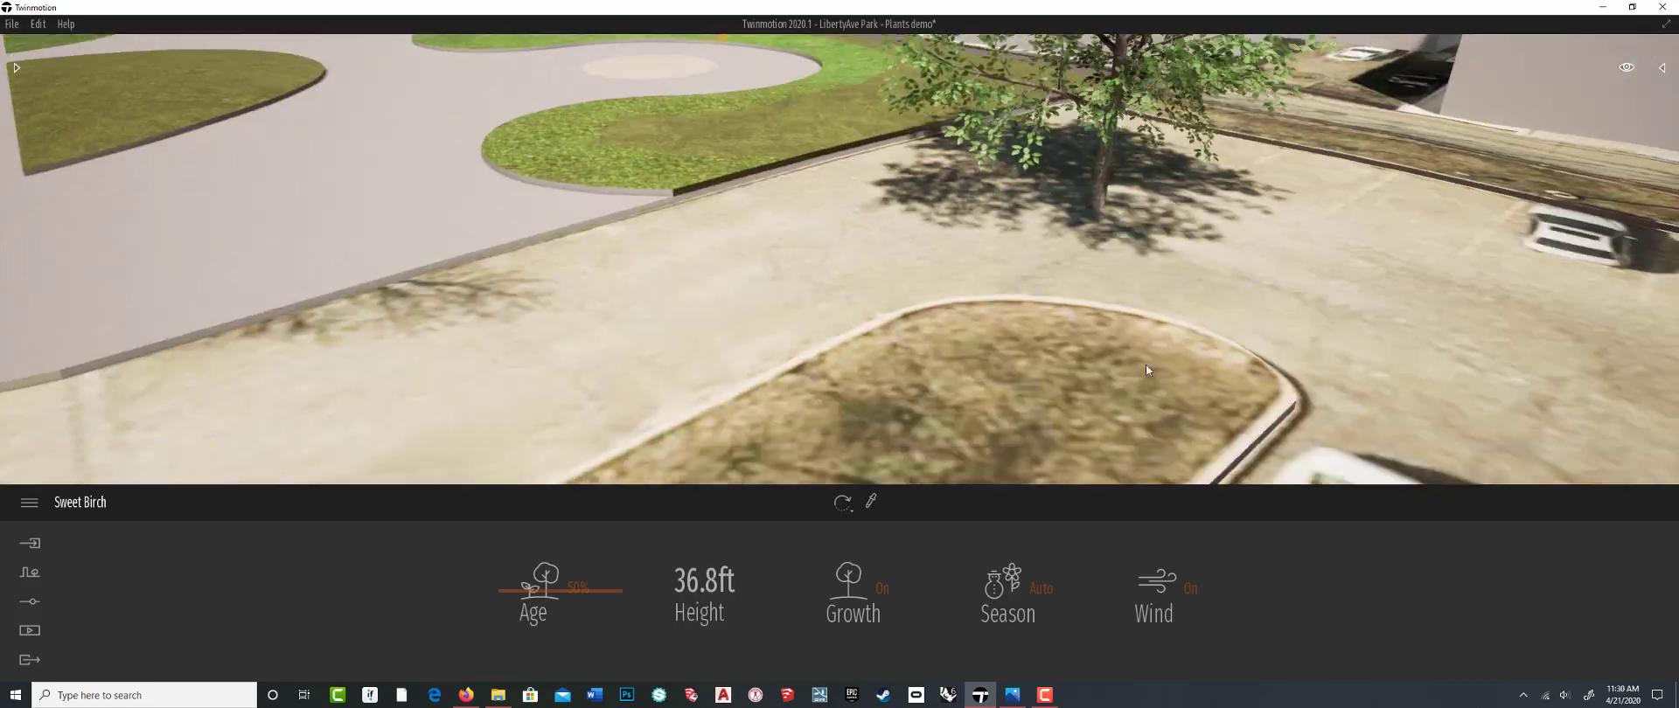
scroll(1146, 365, down, 3)
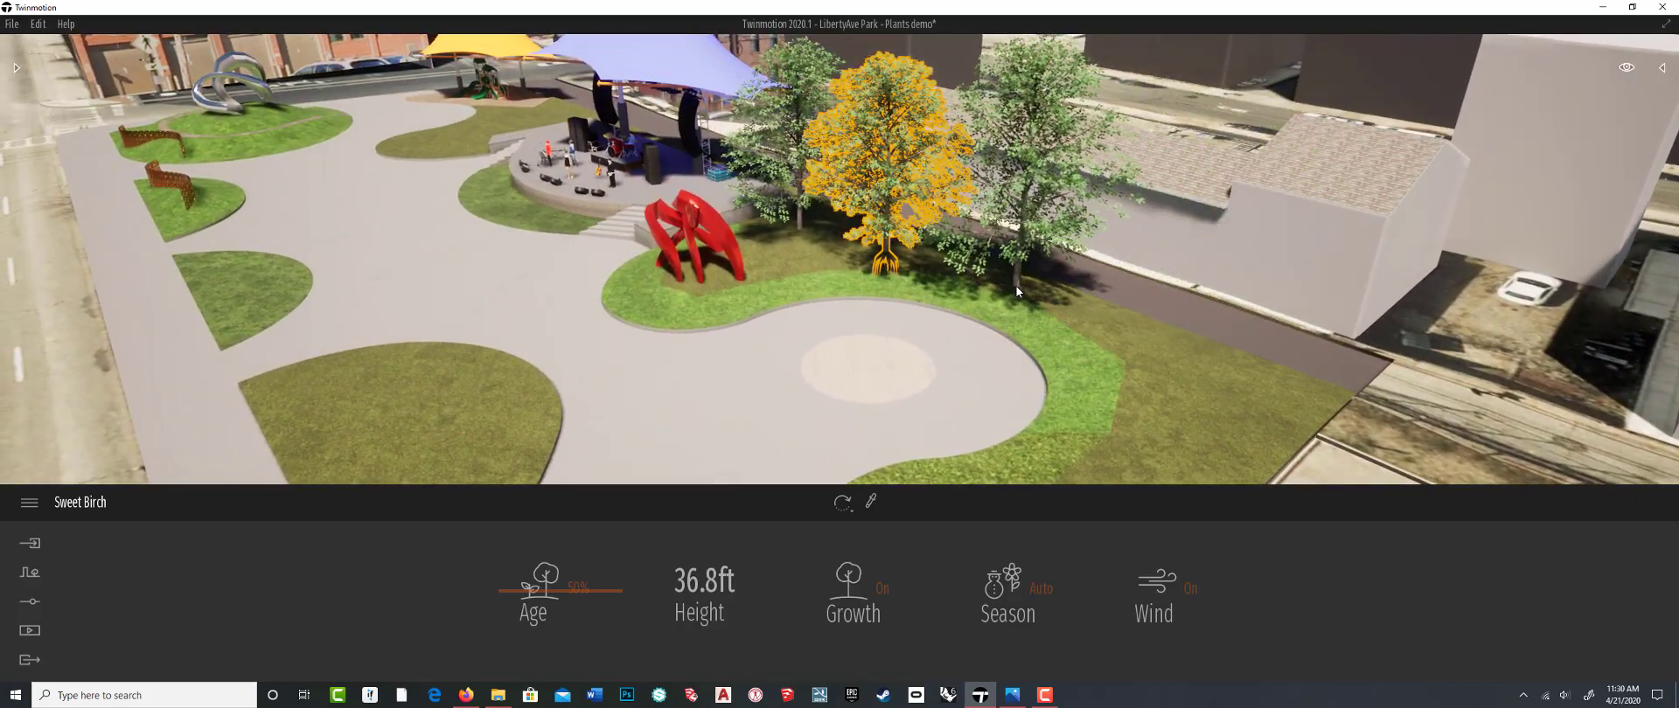
drag(1135, 338, 1137, 437)
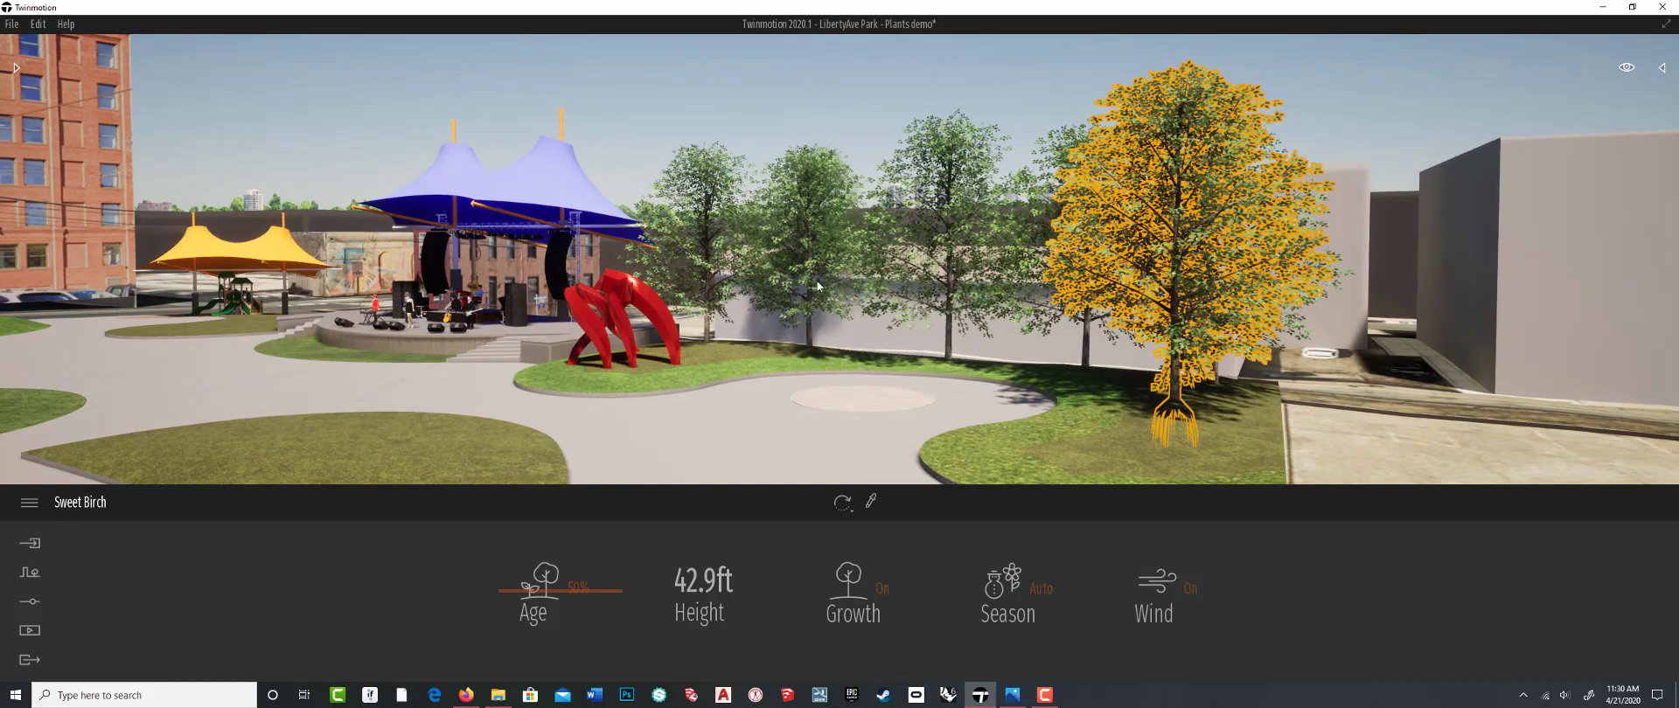
click(868, 89)
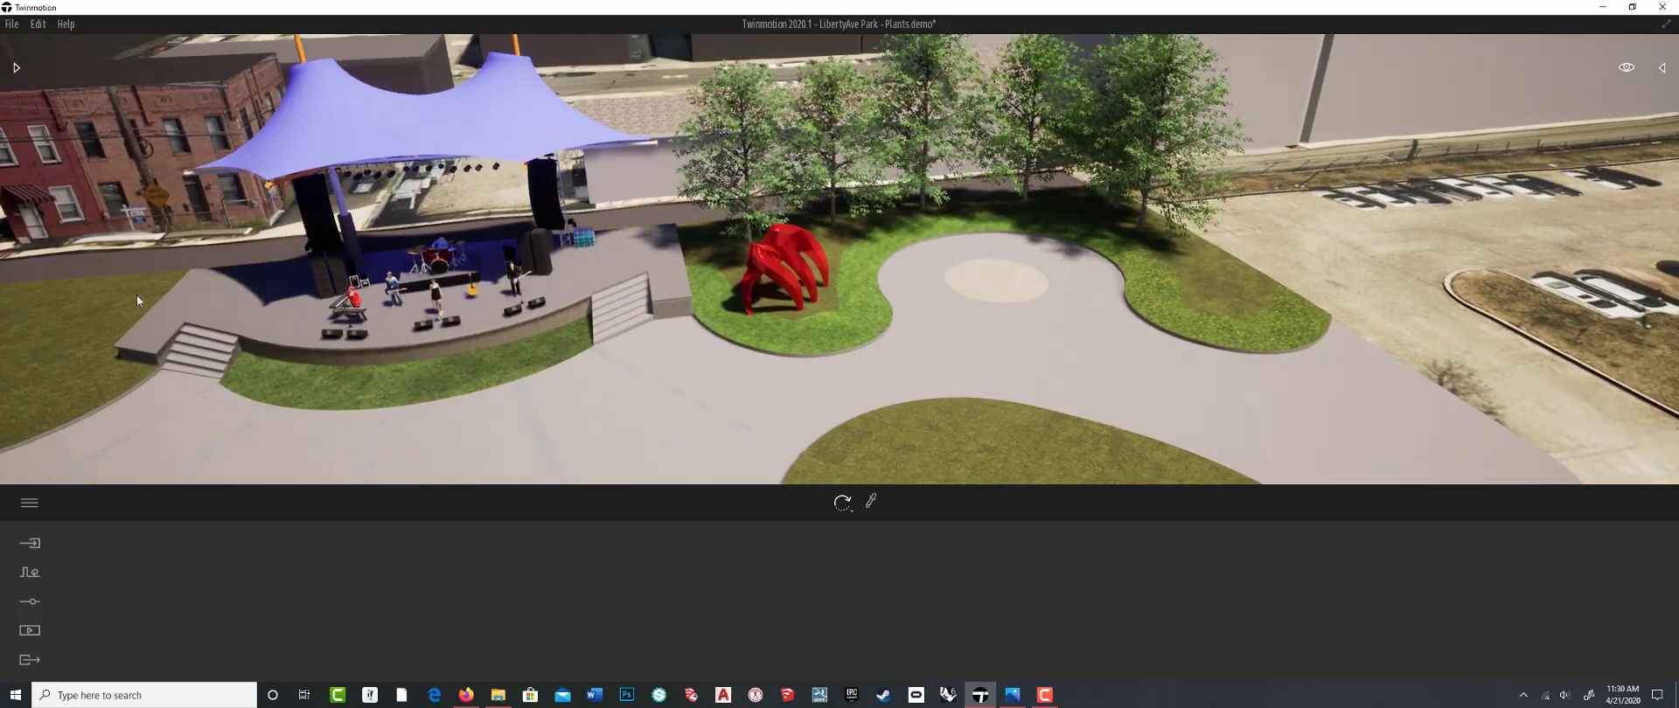
click(15, 67)
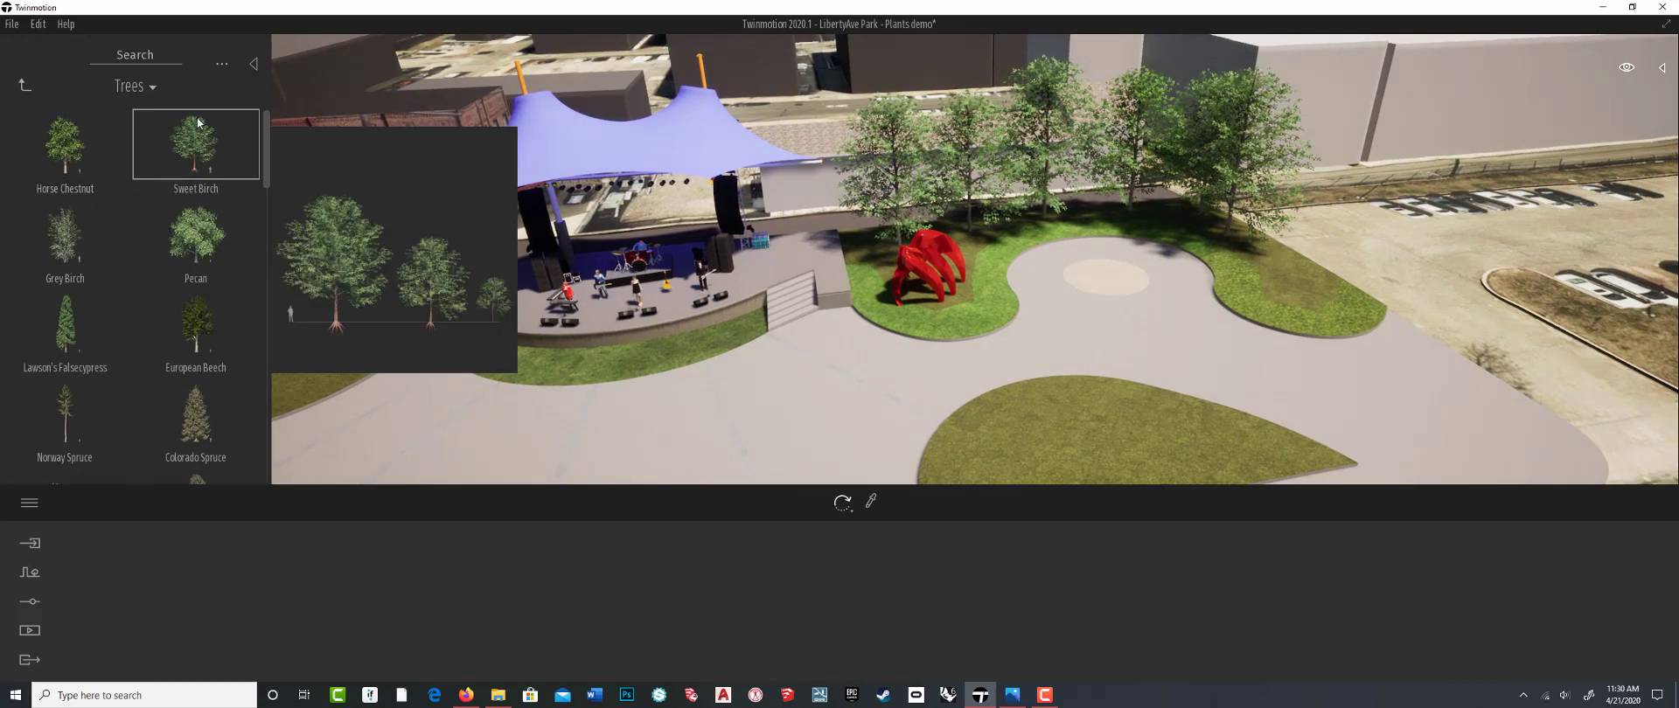
click(253, 65)
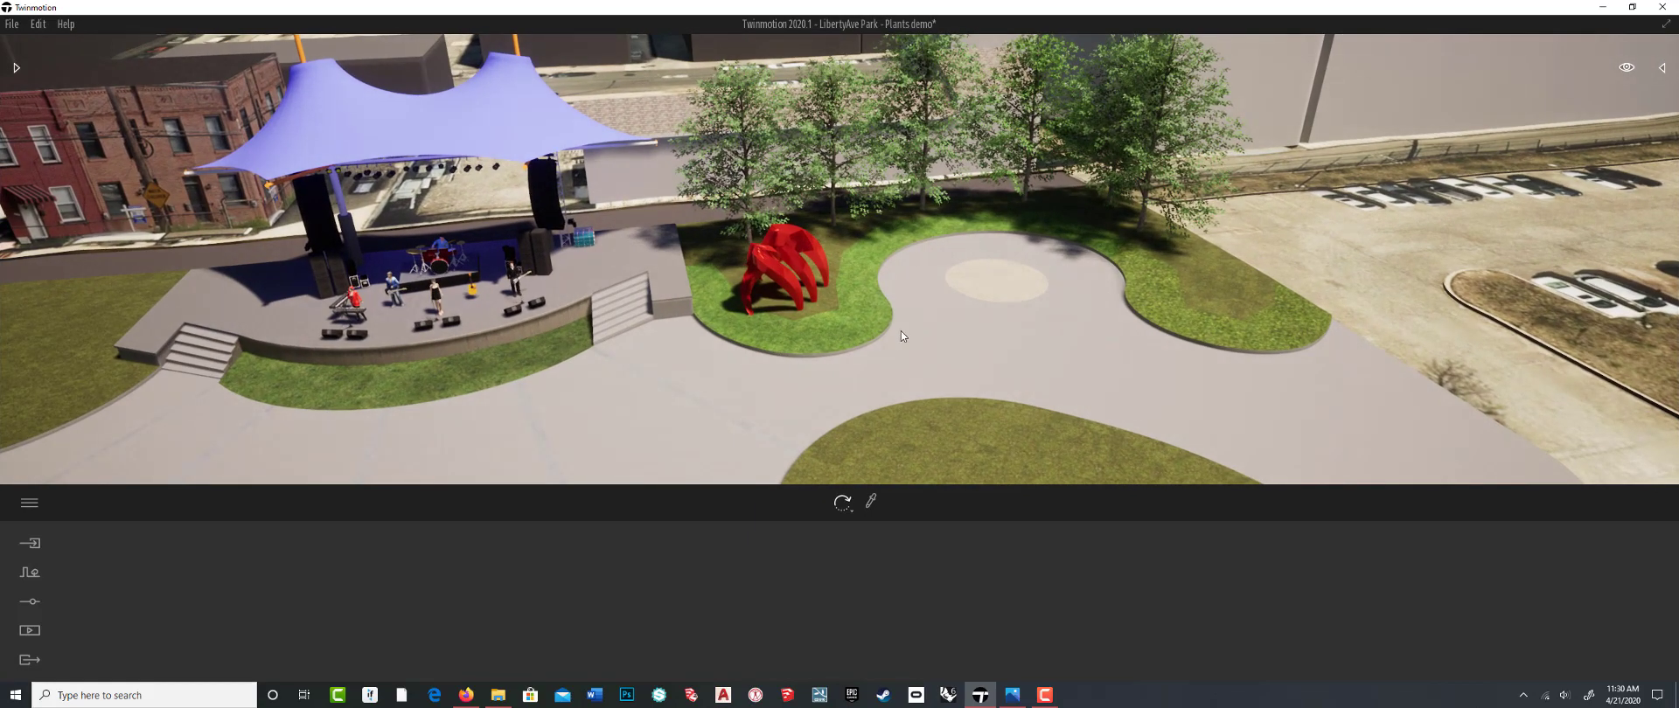
scroll(901, 333, down, 5)
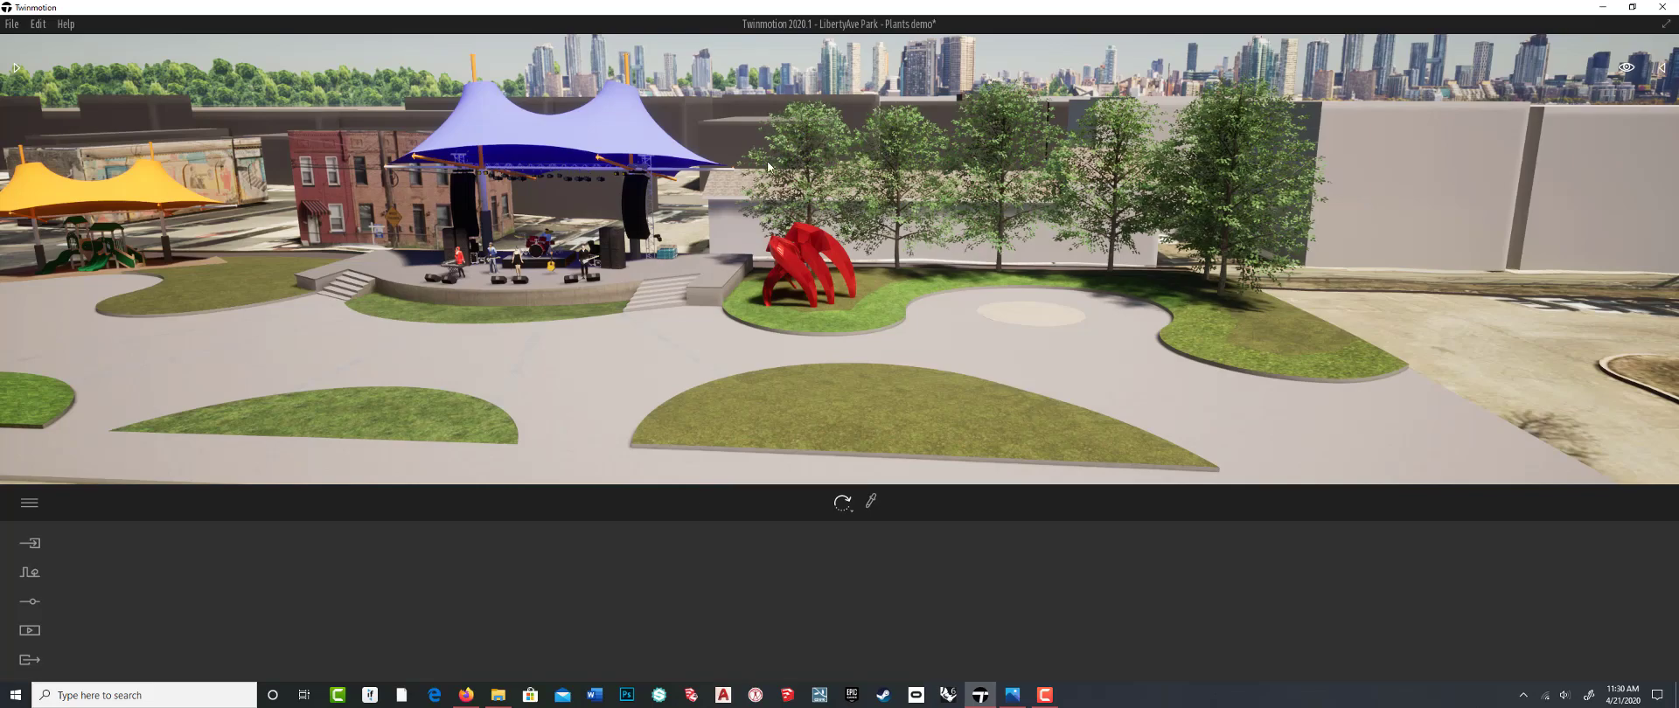
scroll(1225, 175, up, 5)
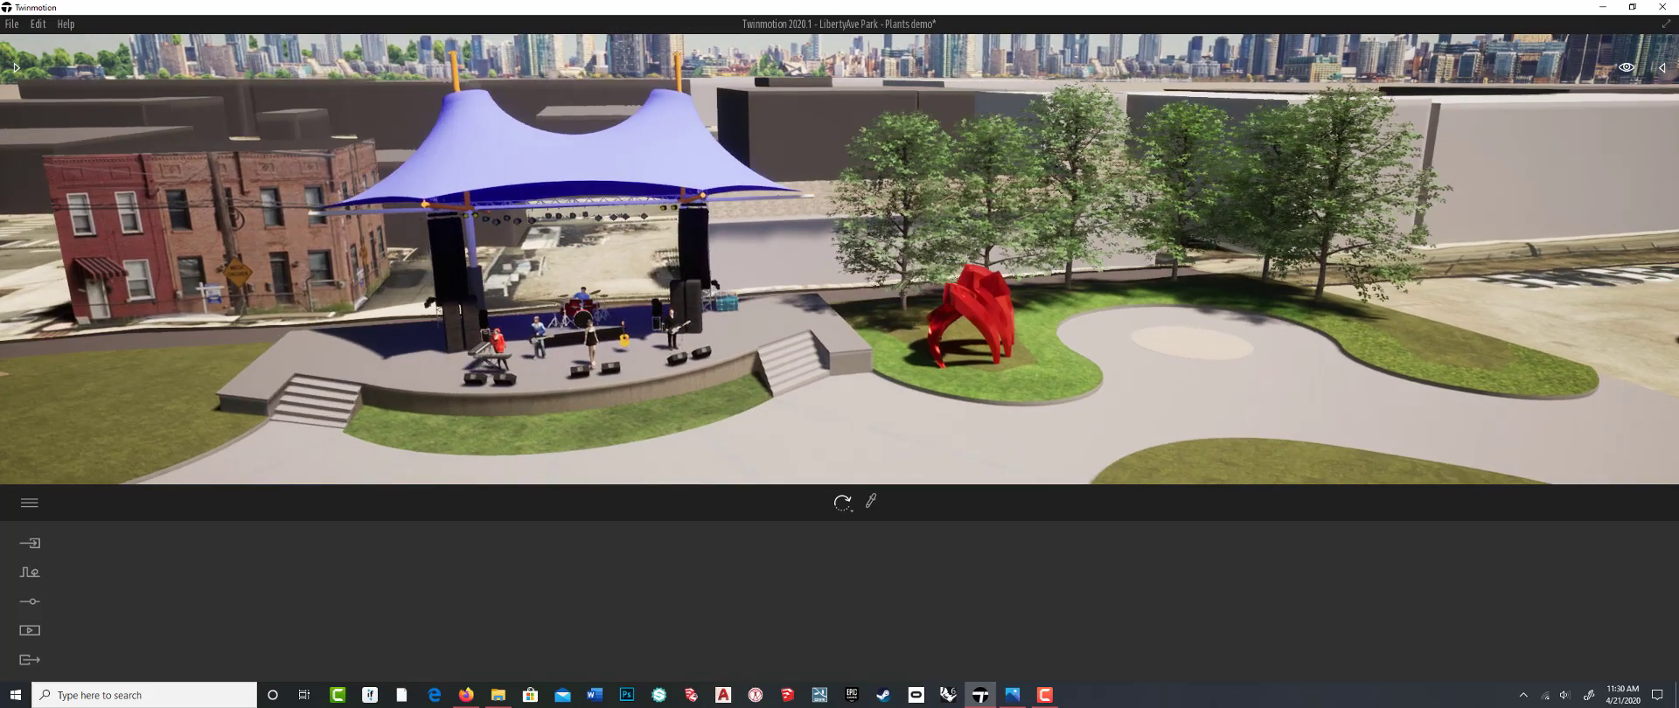
Set the age of the Sweet Birch nearest the parking lot to 34%
scroll(1225, 175, down, 5)
click(1229, 201)
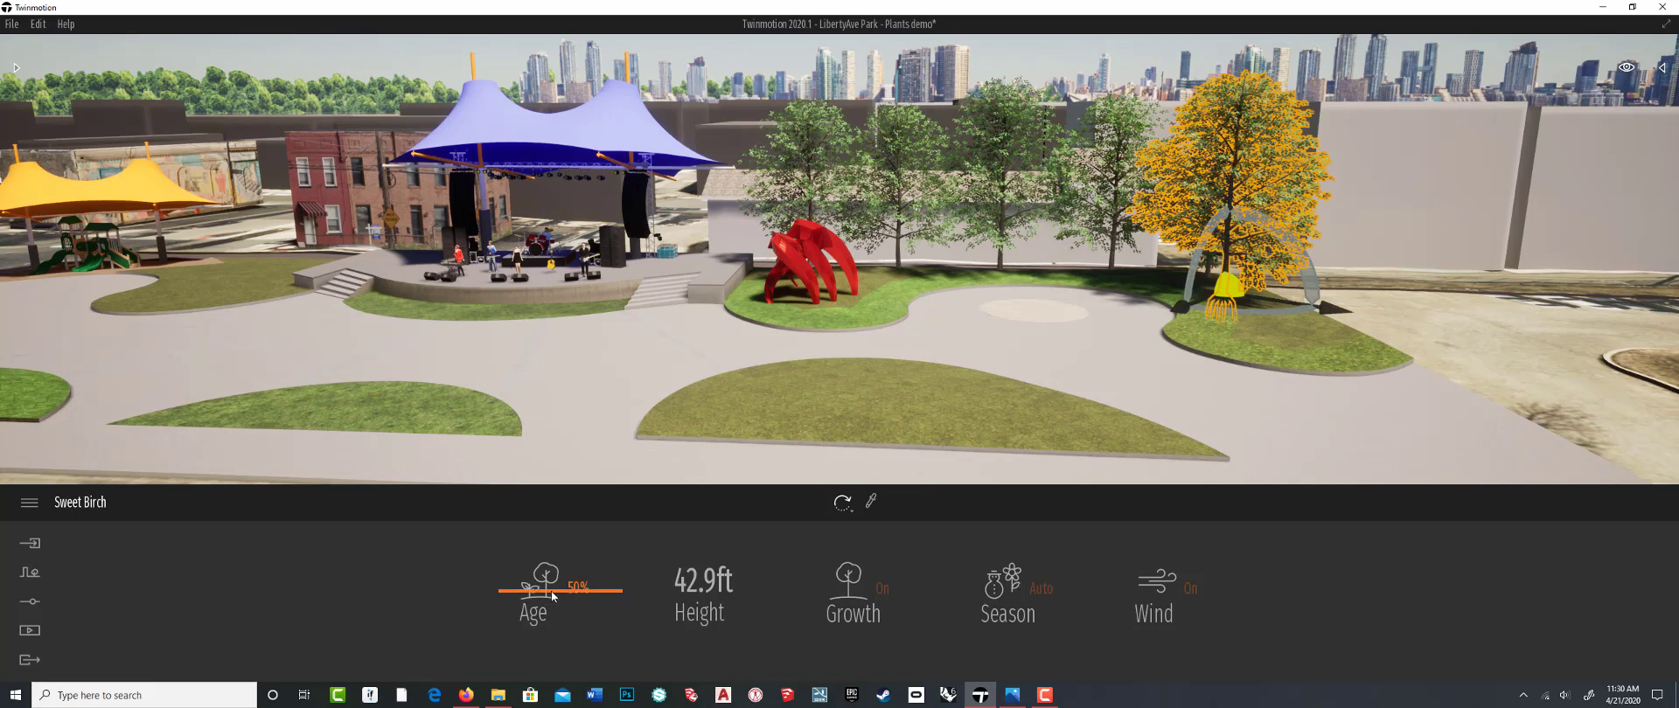
mouse_move(506, 597)
mouse_down()
mouse_move(503, 628)
mouse_move(504, 590)
mouse_move(503, 612)
mouse_up()
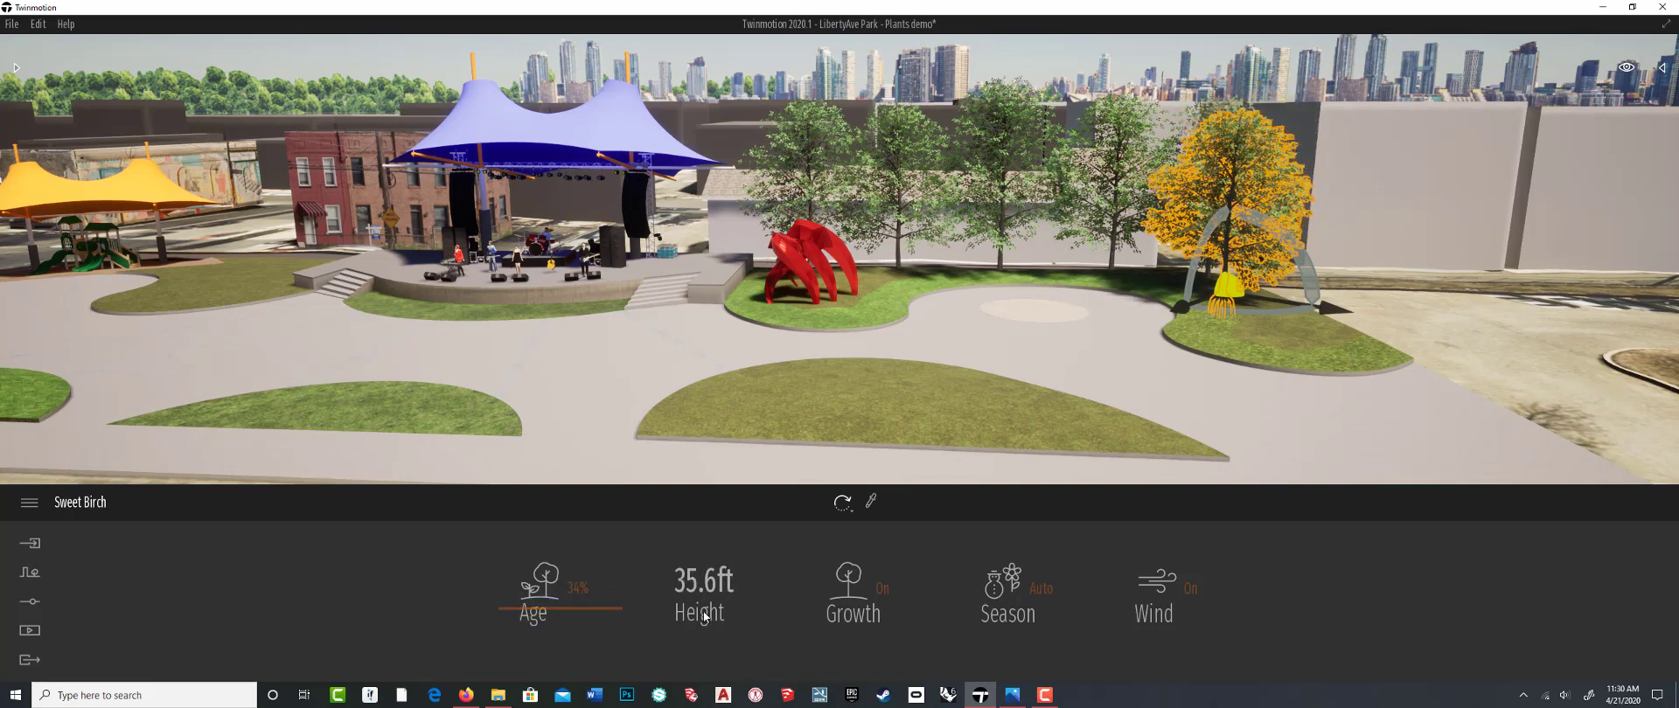
Scale the selected Sweet Birch down to a height of 33.1 ft and deselect it
mouse_move(1231, 293)
mouse_down()
mouse_move(1262, 302)
mouse_move(1242, 302)
mouse_move(1312, 267)
mouse_move(1240, 277)
mouse_move(1236, 319)
mouse_move(1237, 290)
mouse_move(1233, 304)
mouse_up()
click(1235, 294)
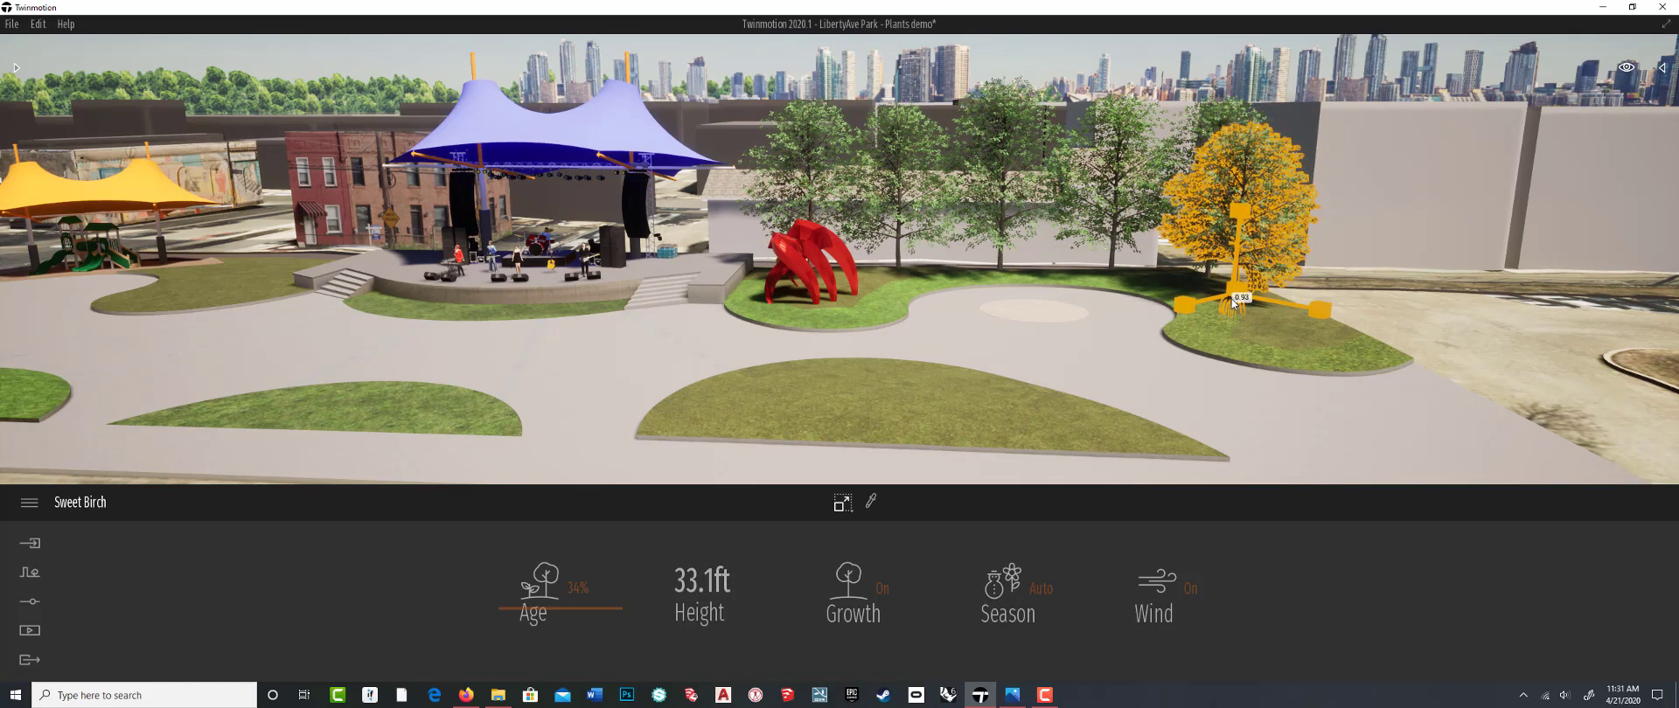
click(1234, 303)
right_drag(1200, 321, 1171, 218)
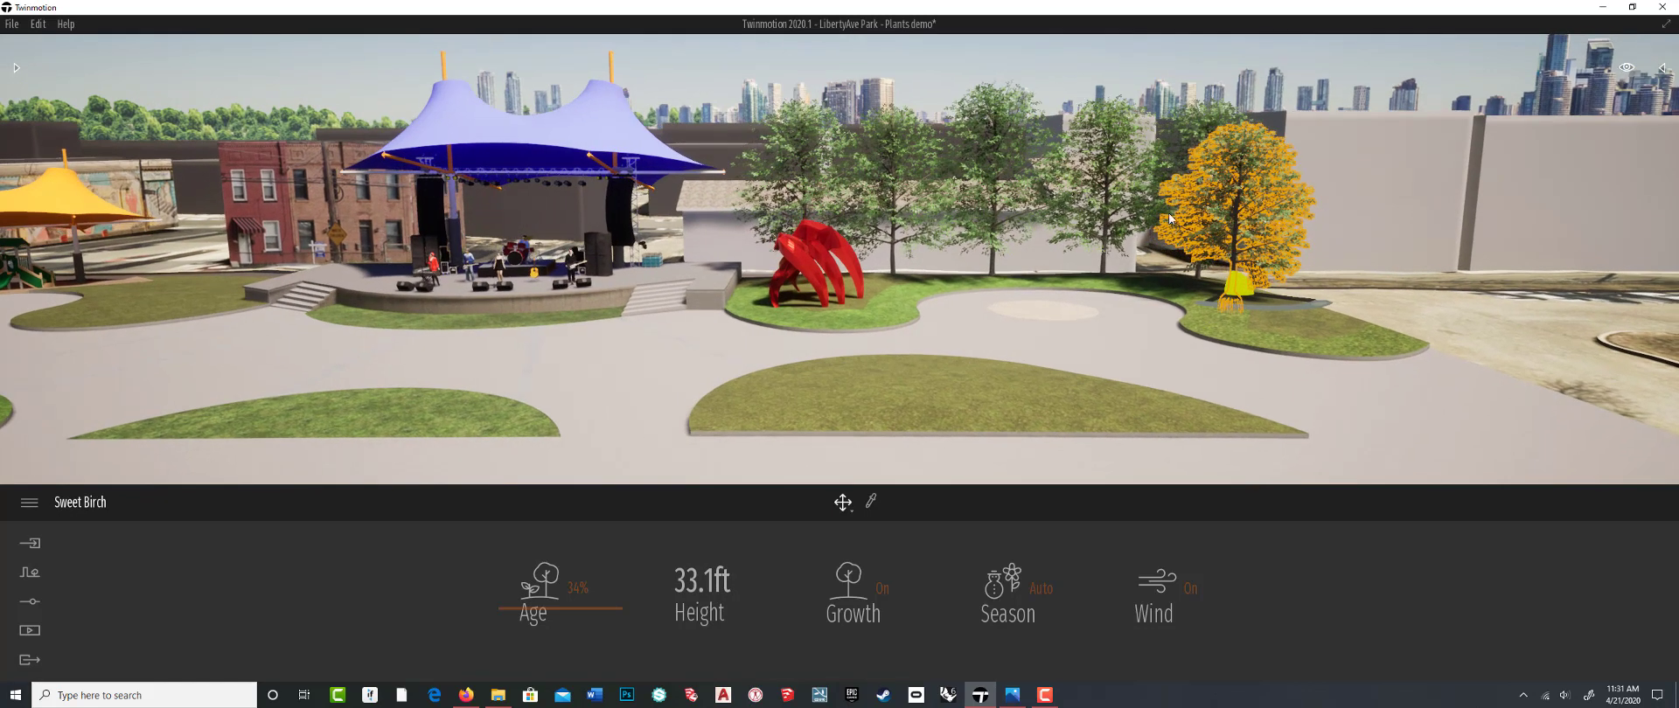
click(1162, 286)
Inspect the planted row of birches from the stage side, the street and an elevated view of the park
key(Up)
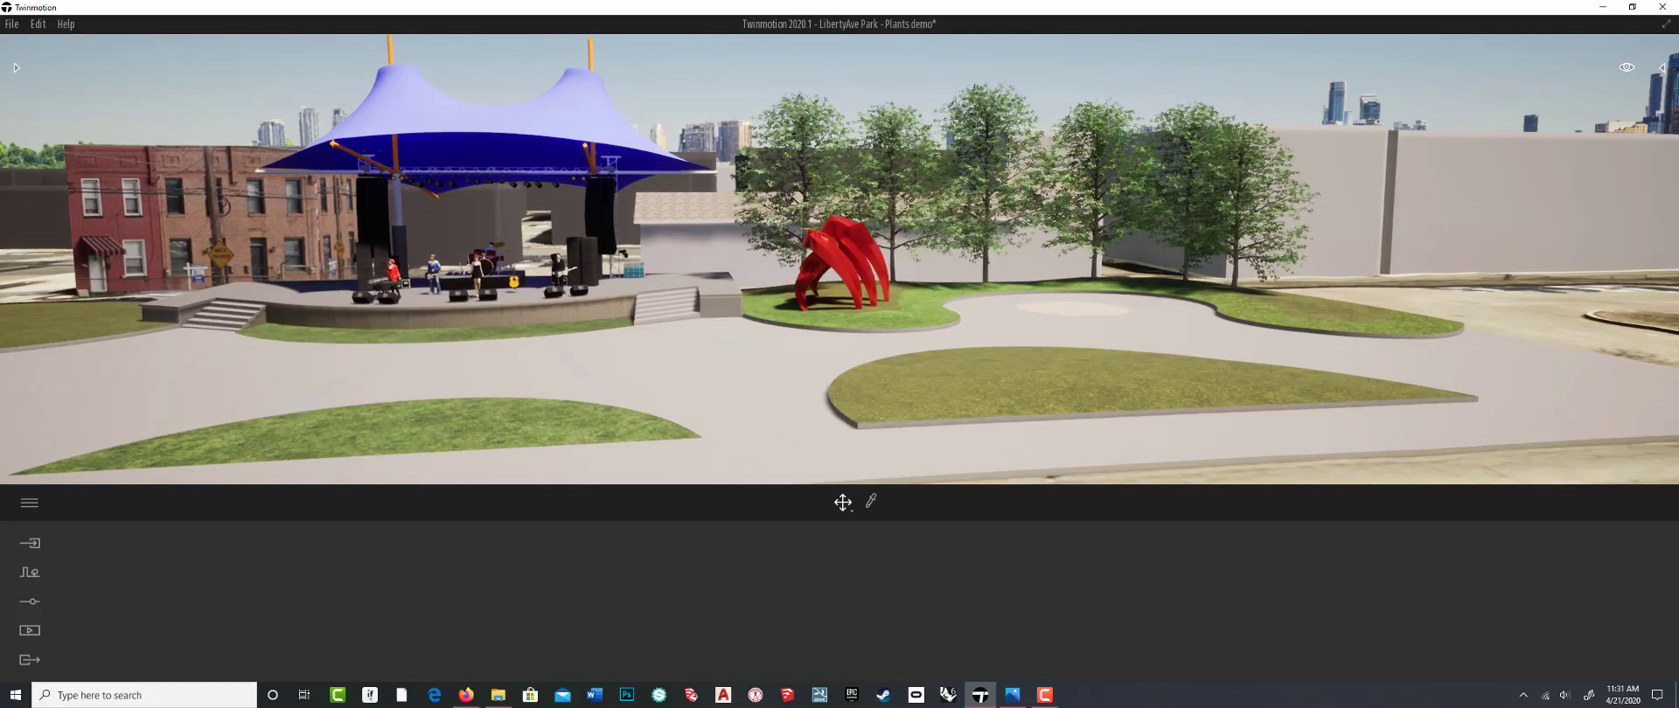
key(Up)
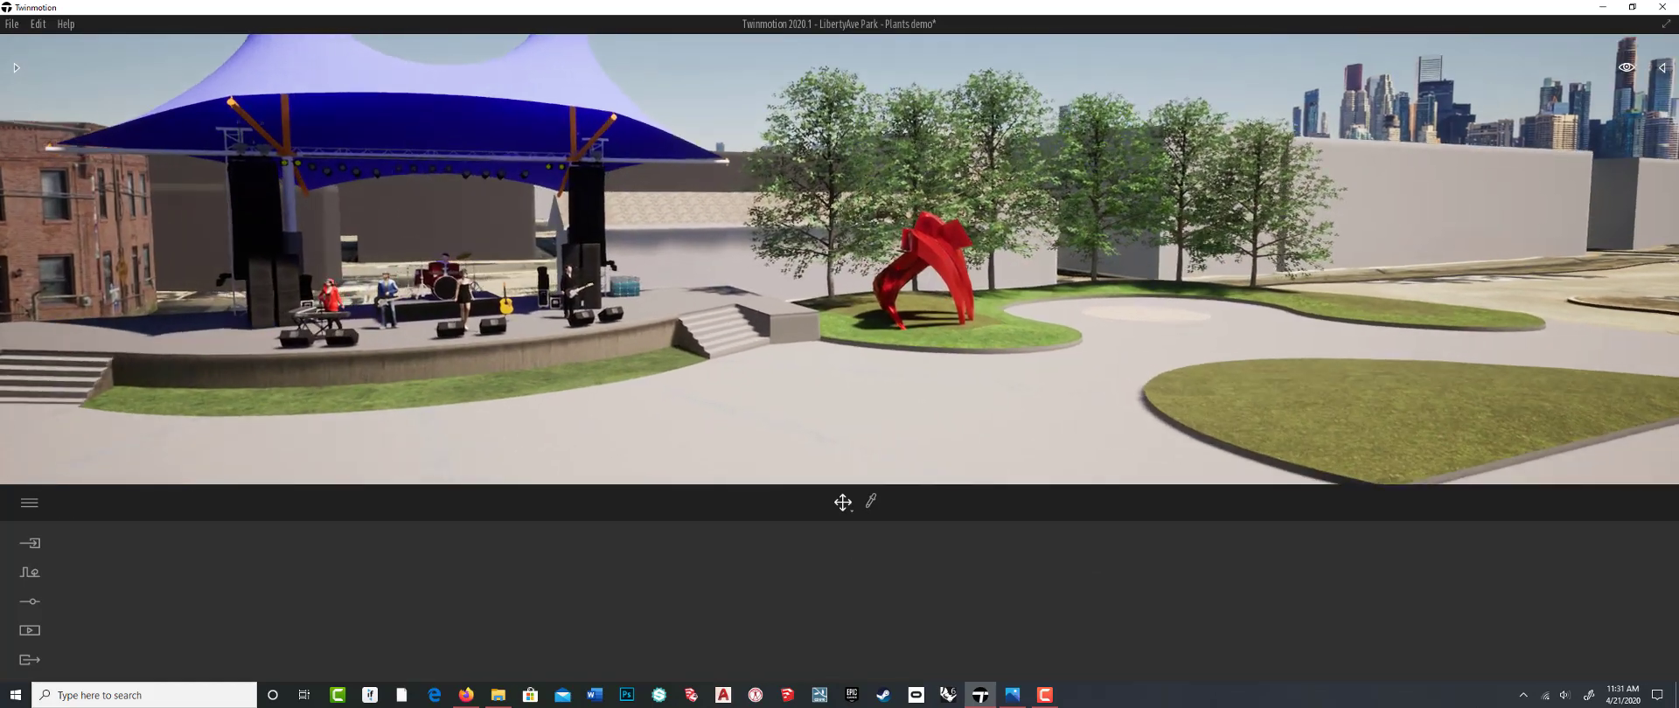
key(Down)
key(Right)
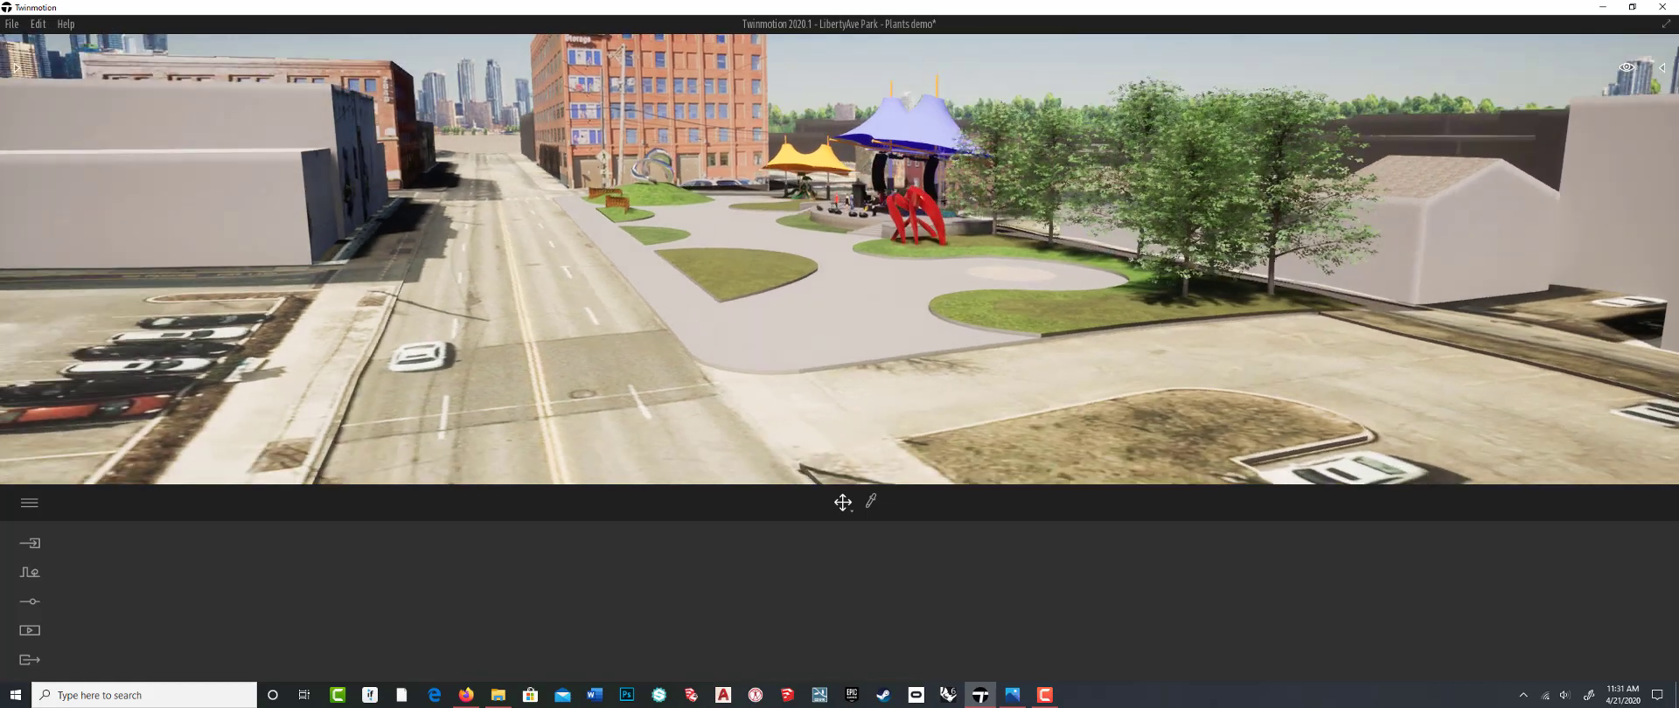
key(Up)
shift+middle_drag(759, 347, 799, 359)
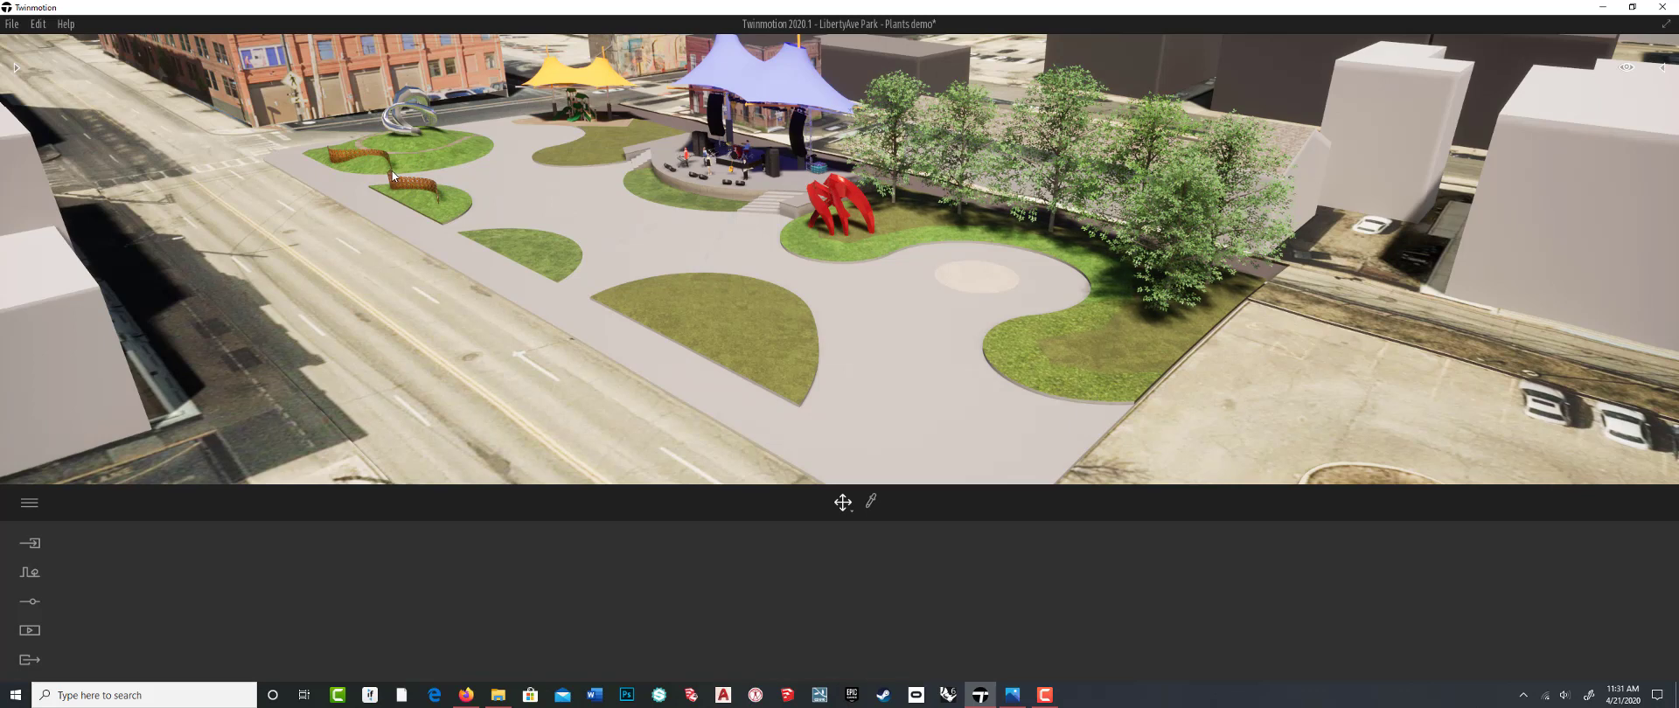
Show the scenegraph, collapse the Liberty Avenue Park Demo container and expand the Plants - Placed container
click(1662, 68)
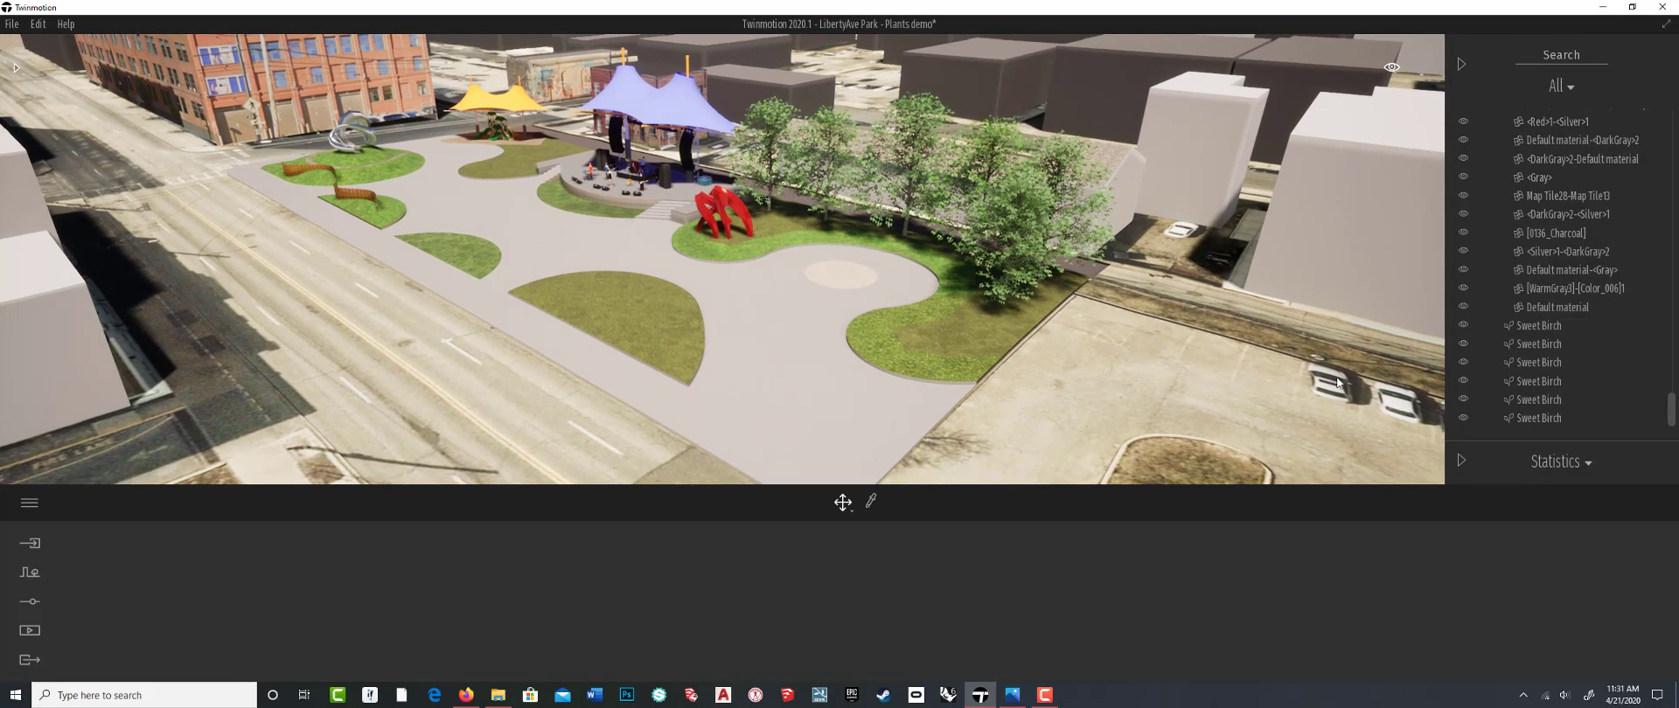
scroll(1671, 396, up, 1)
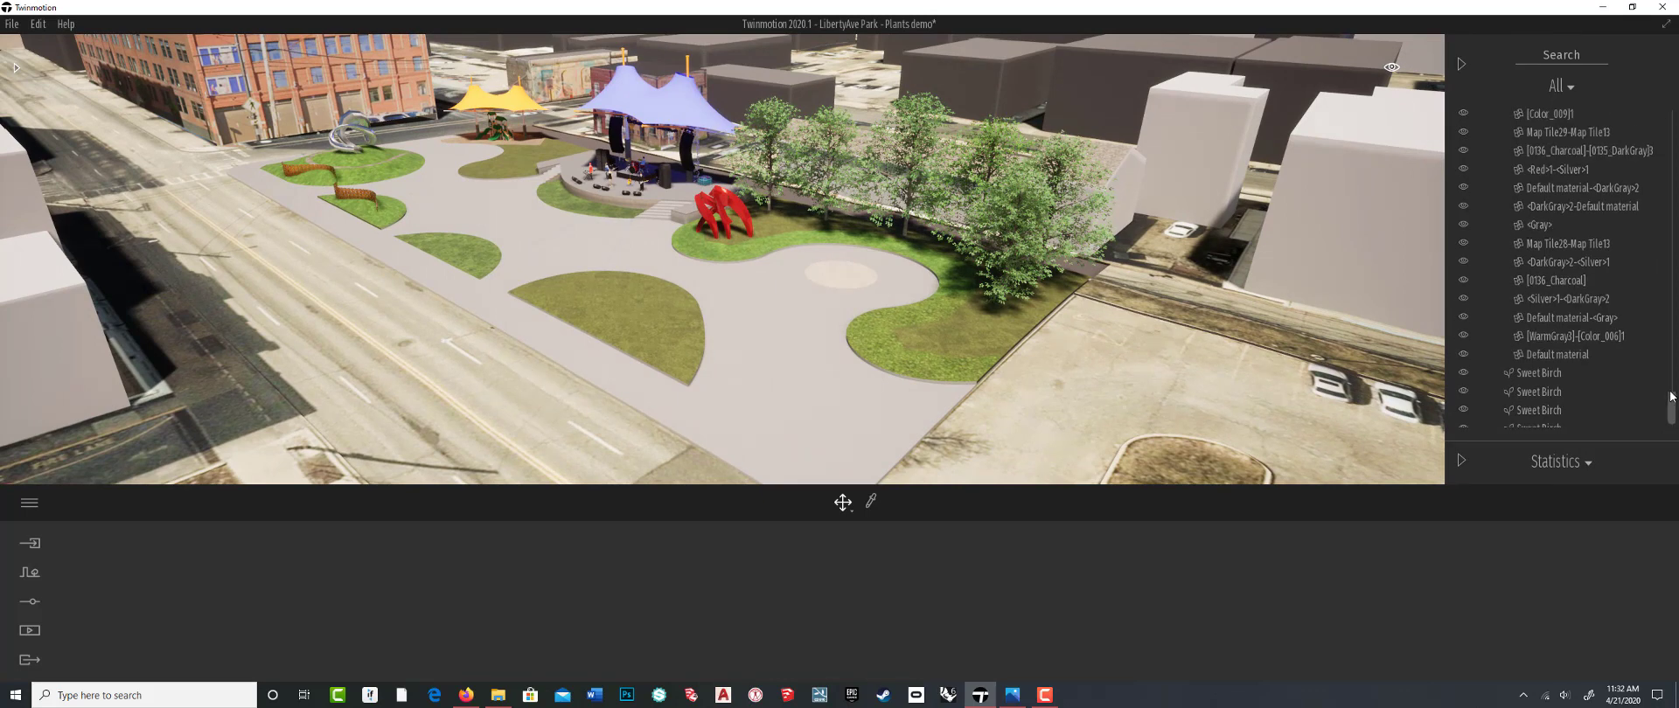
scroll(1671, 396, up, 10)
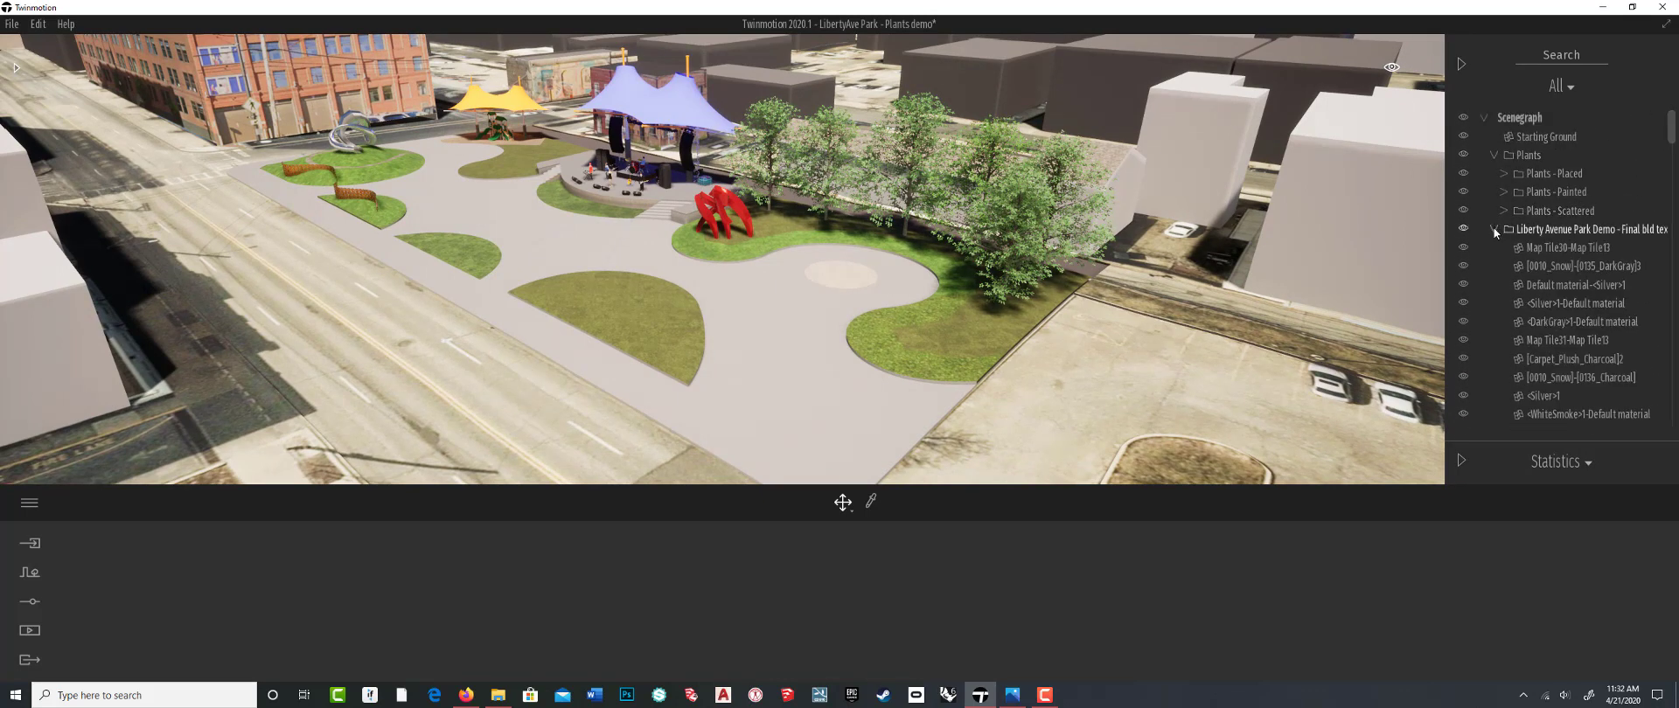
click(1495, 229)
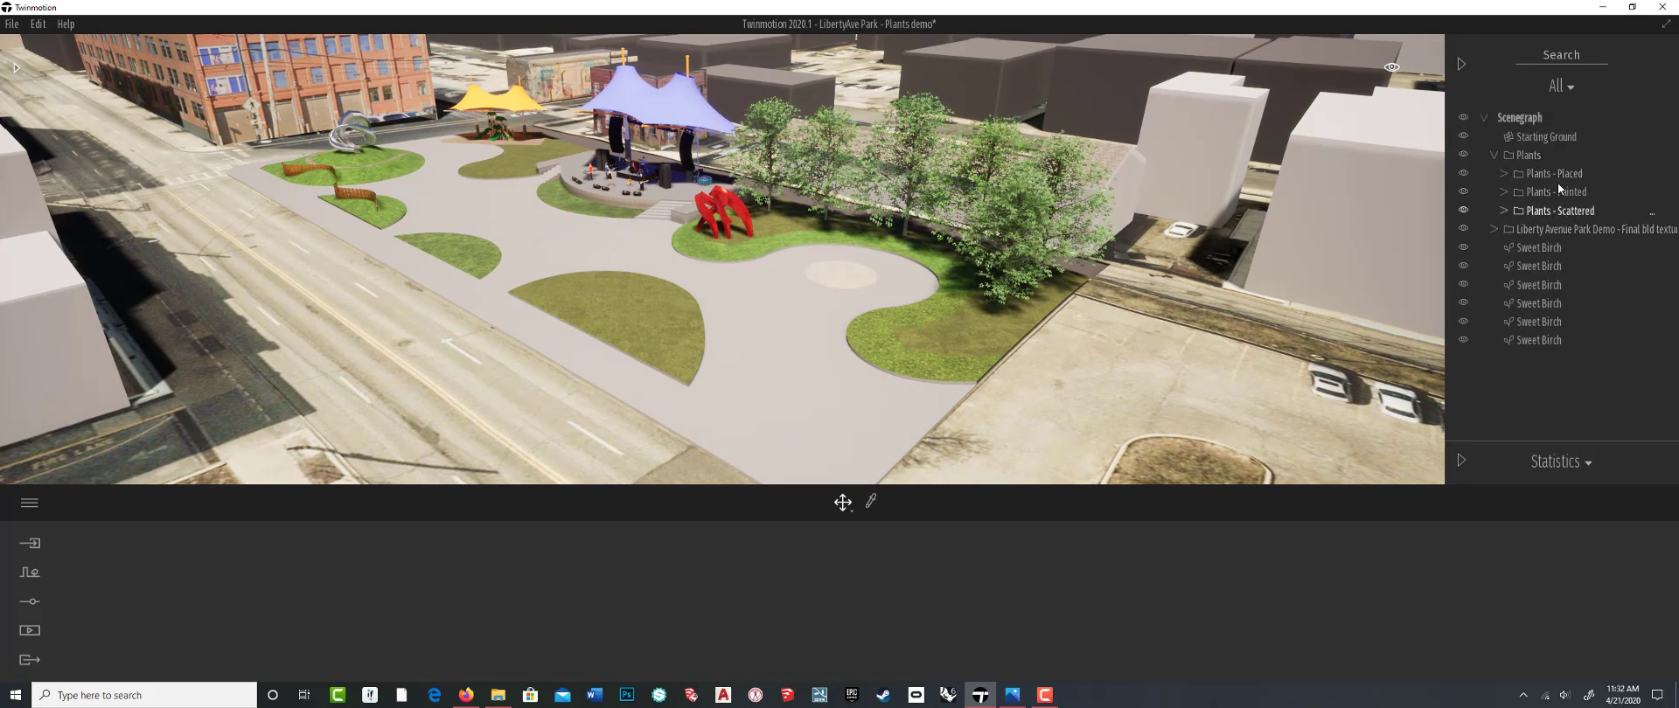
click(1504, 175)
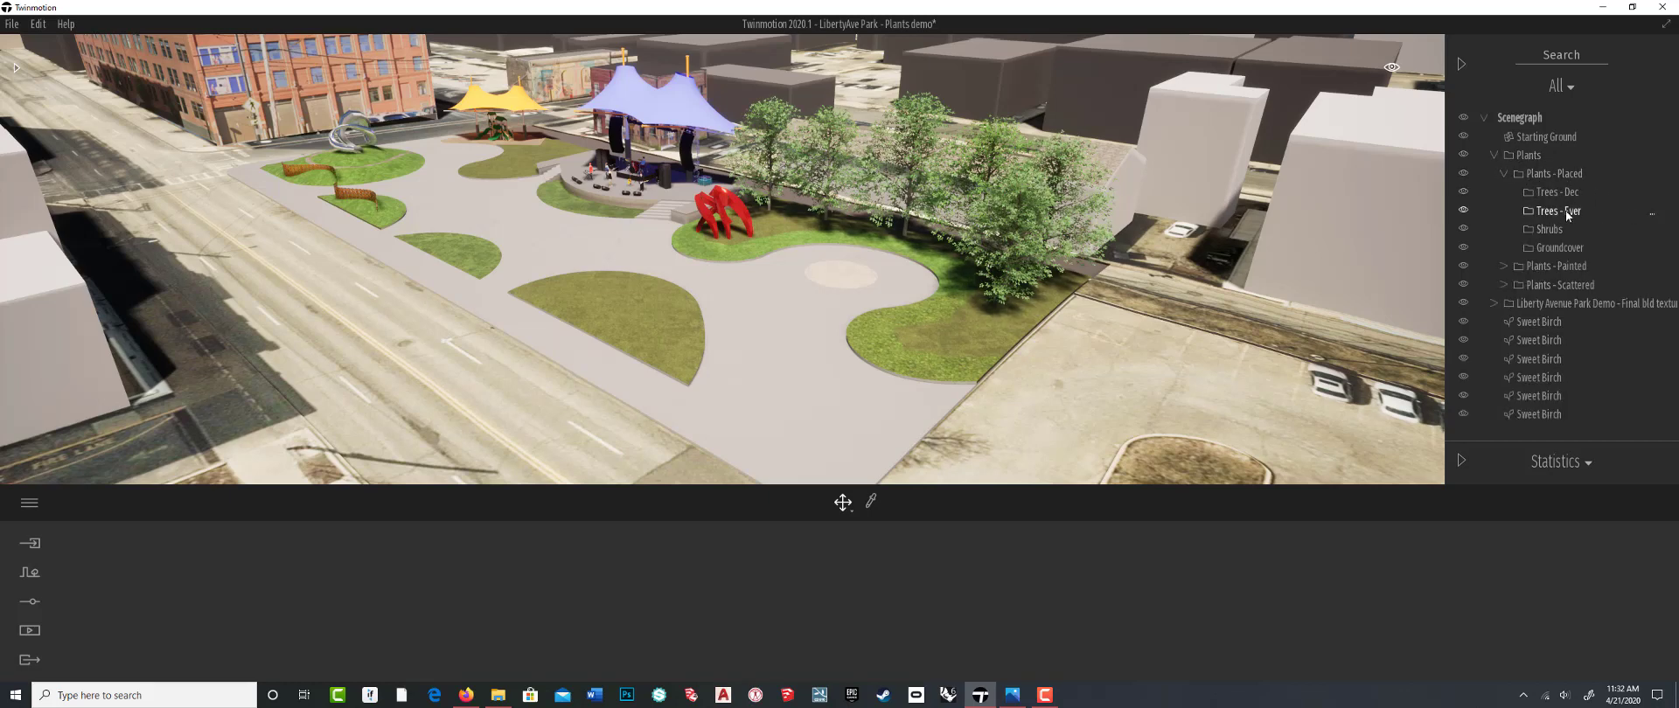
Move all six Sweet Birch entries into the Trees - Dec container and collapse it
click(1546, 332)
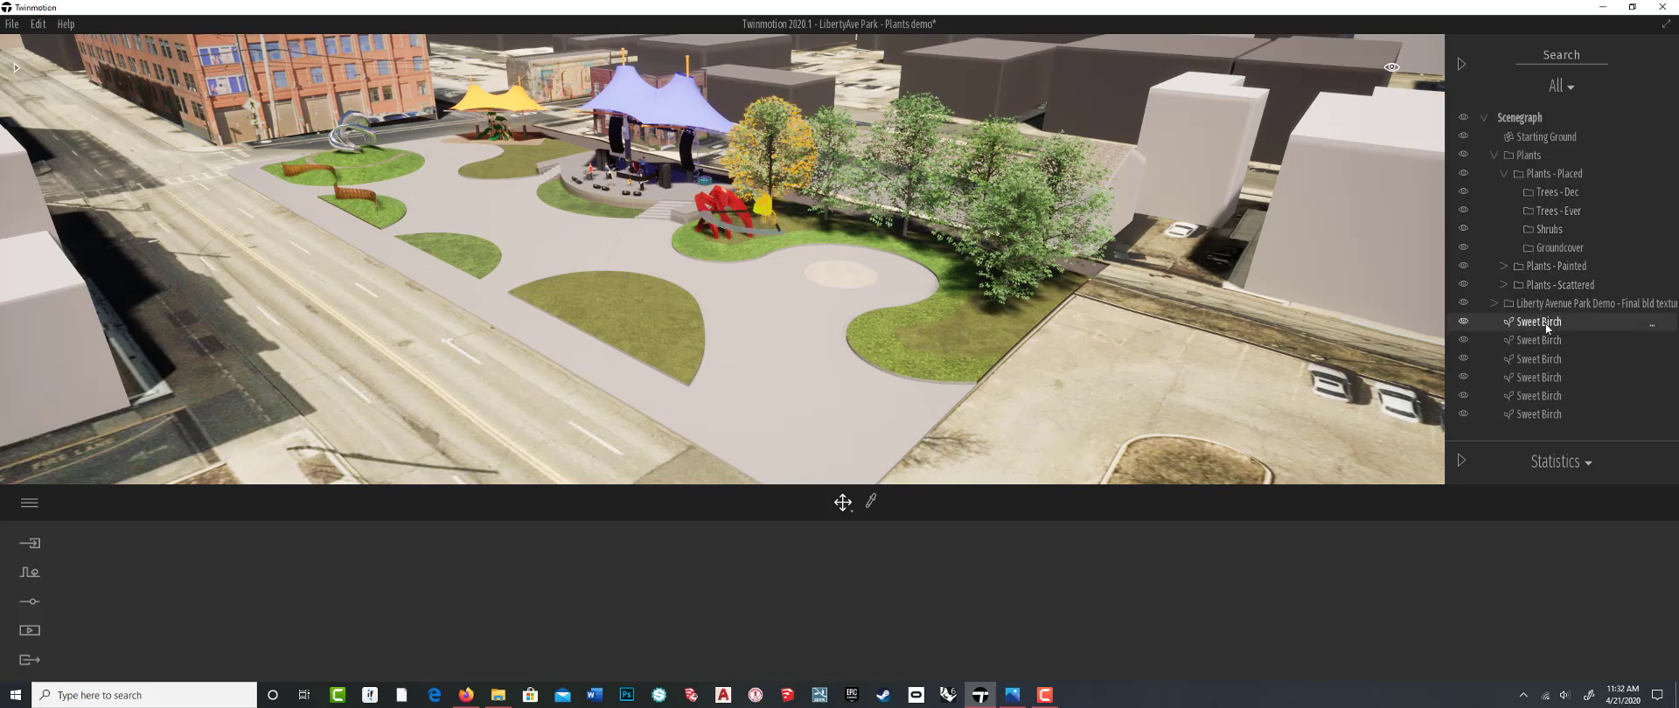
shift+click(1542, 414)
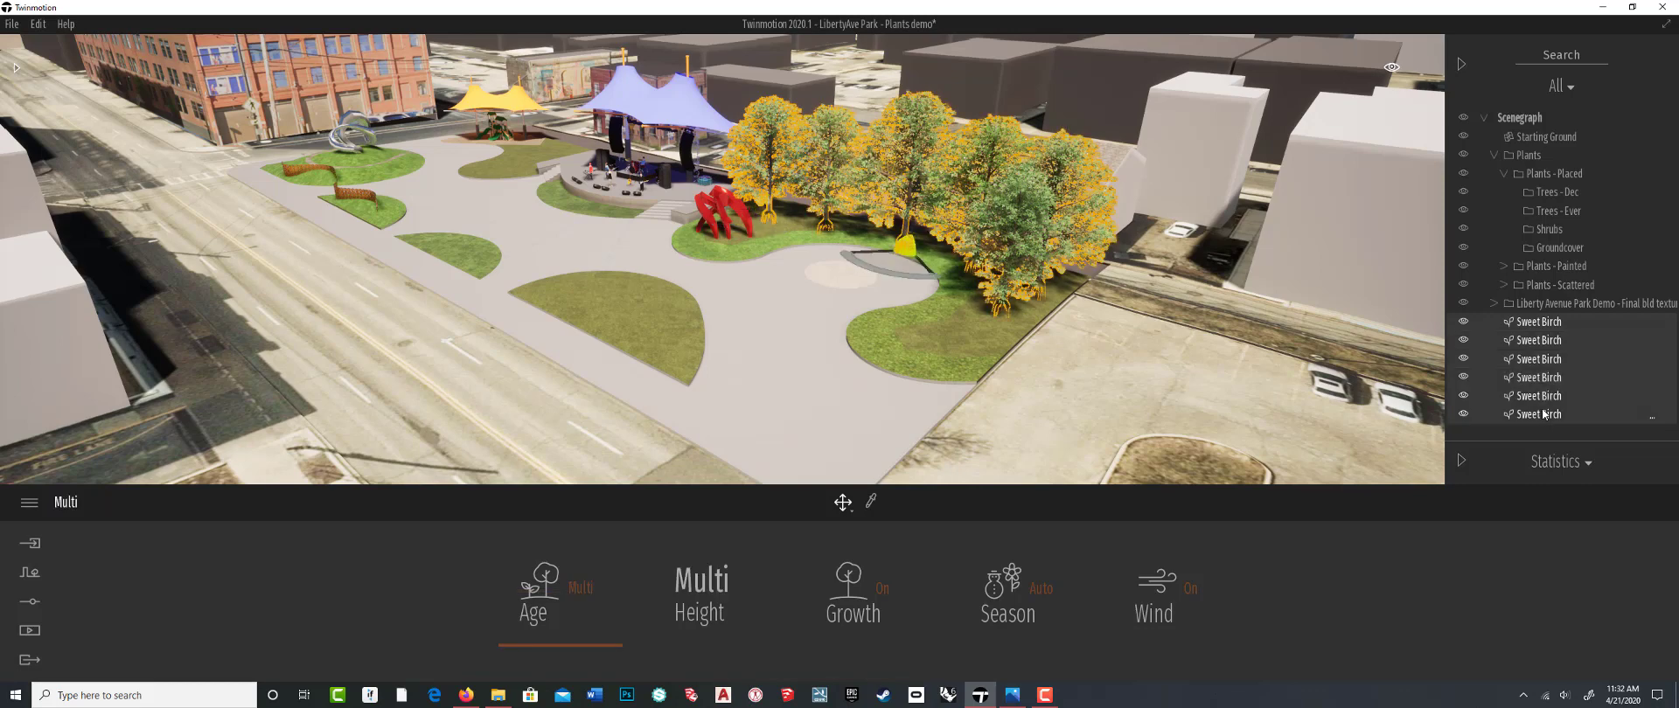
drag(1547, 317, 1545, 193)
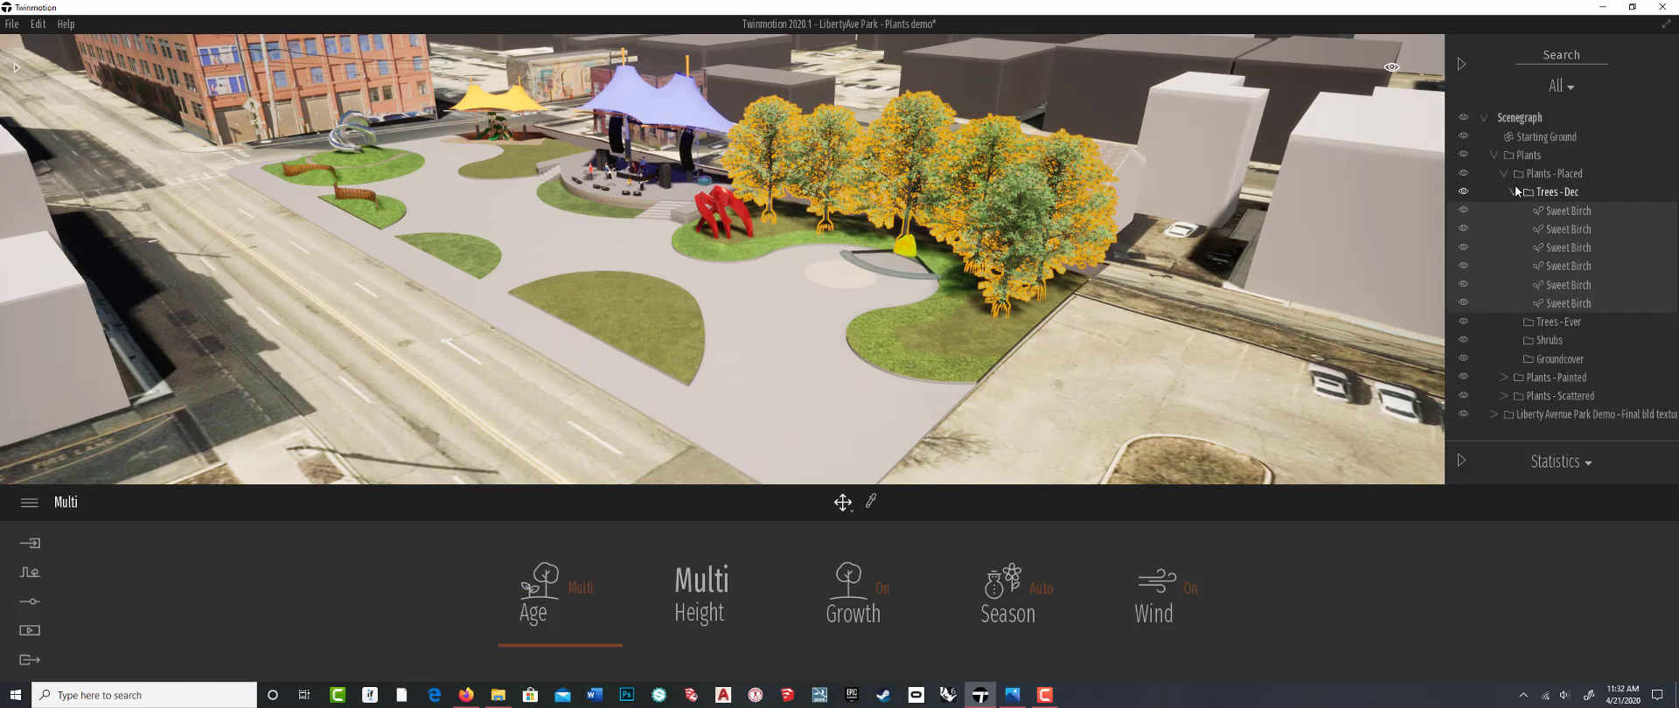
click(1514, 192)
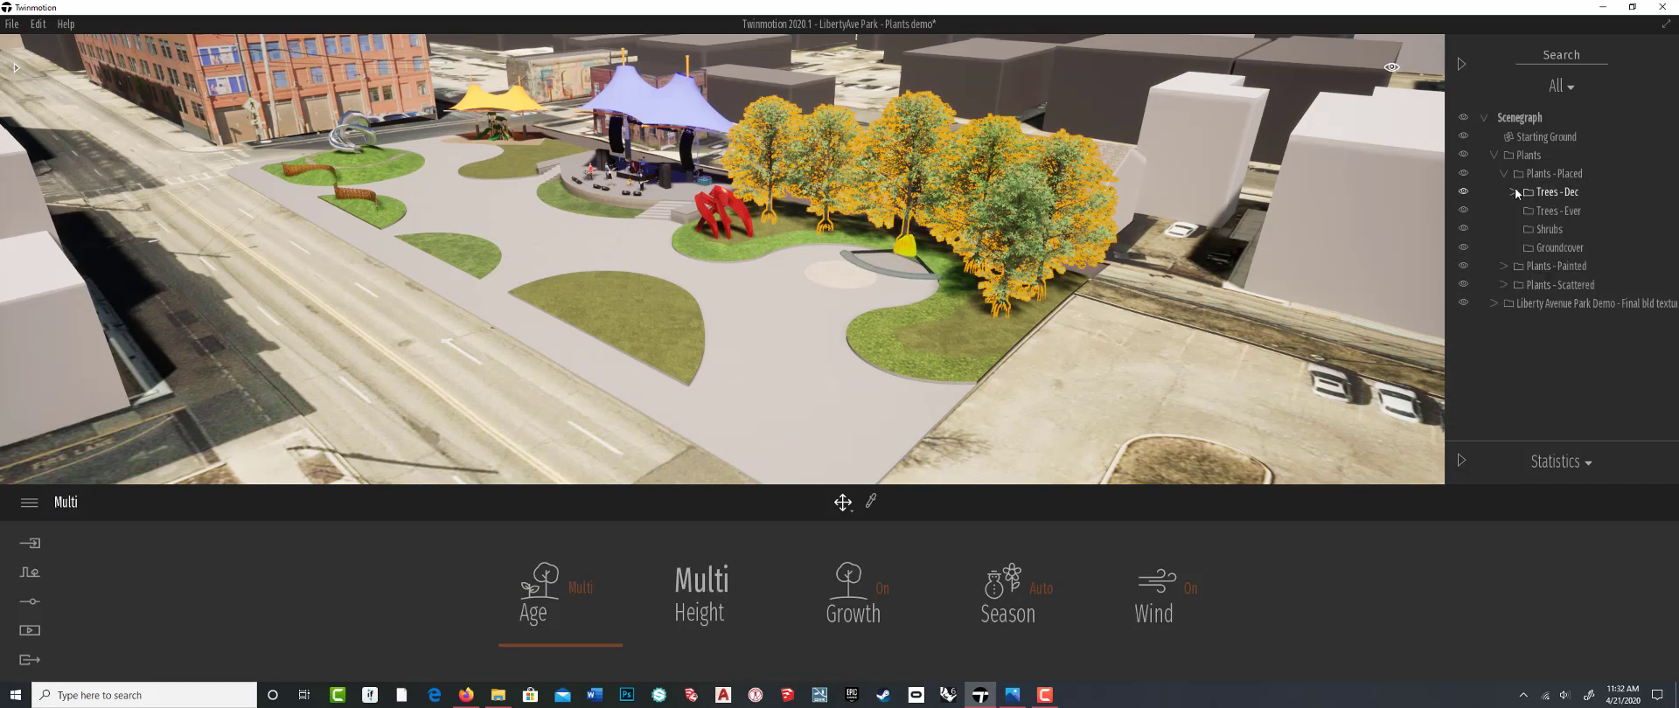
Make Shrubs the active container and return to the Vegetation and landscape library's categories
right_click(1546, 228)
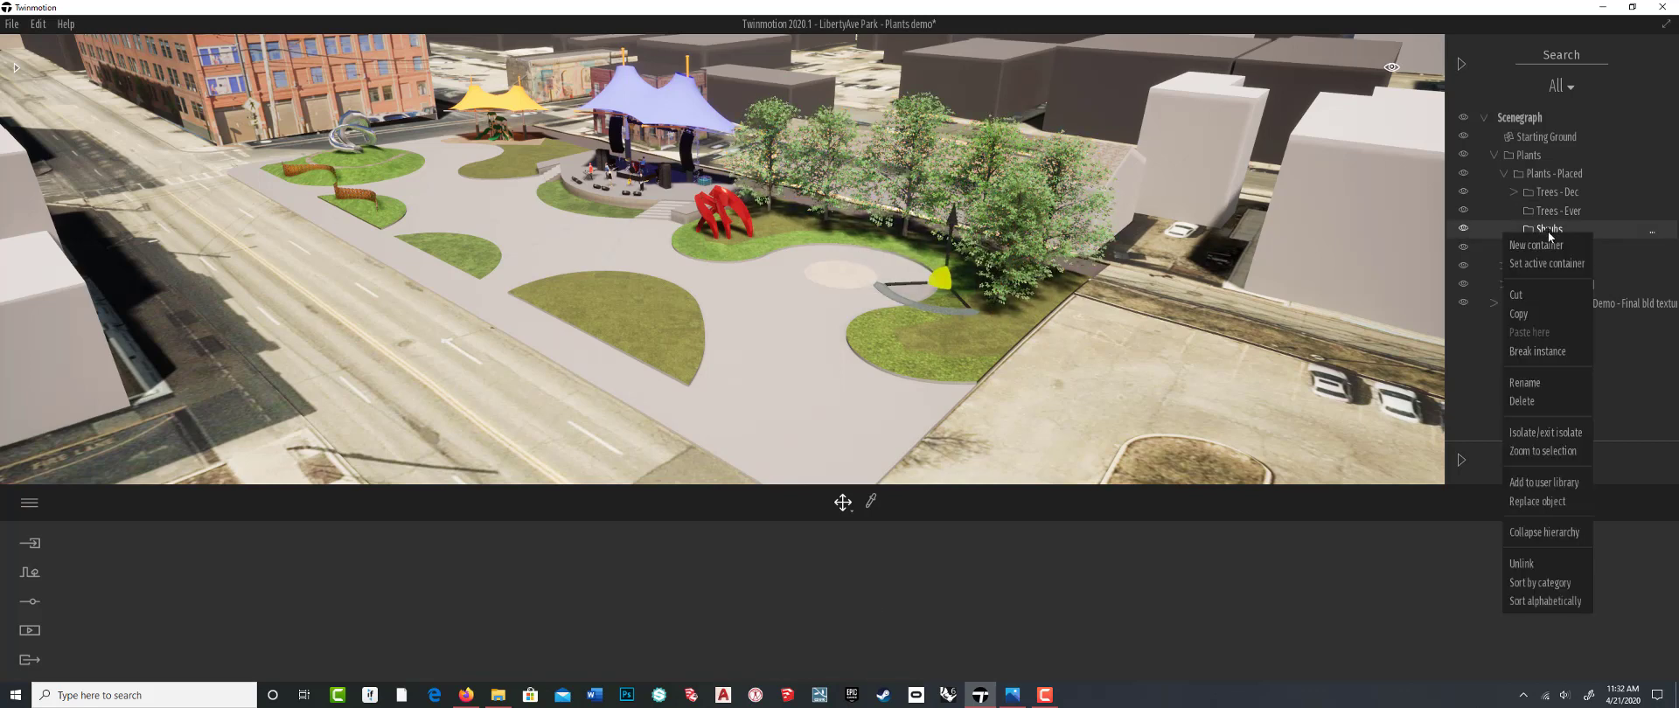
click(1549, 261)
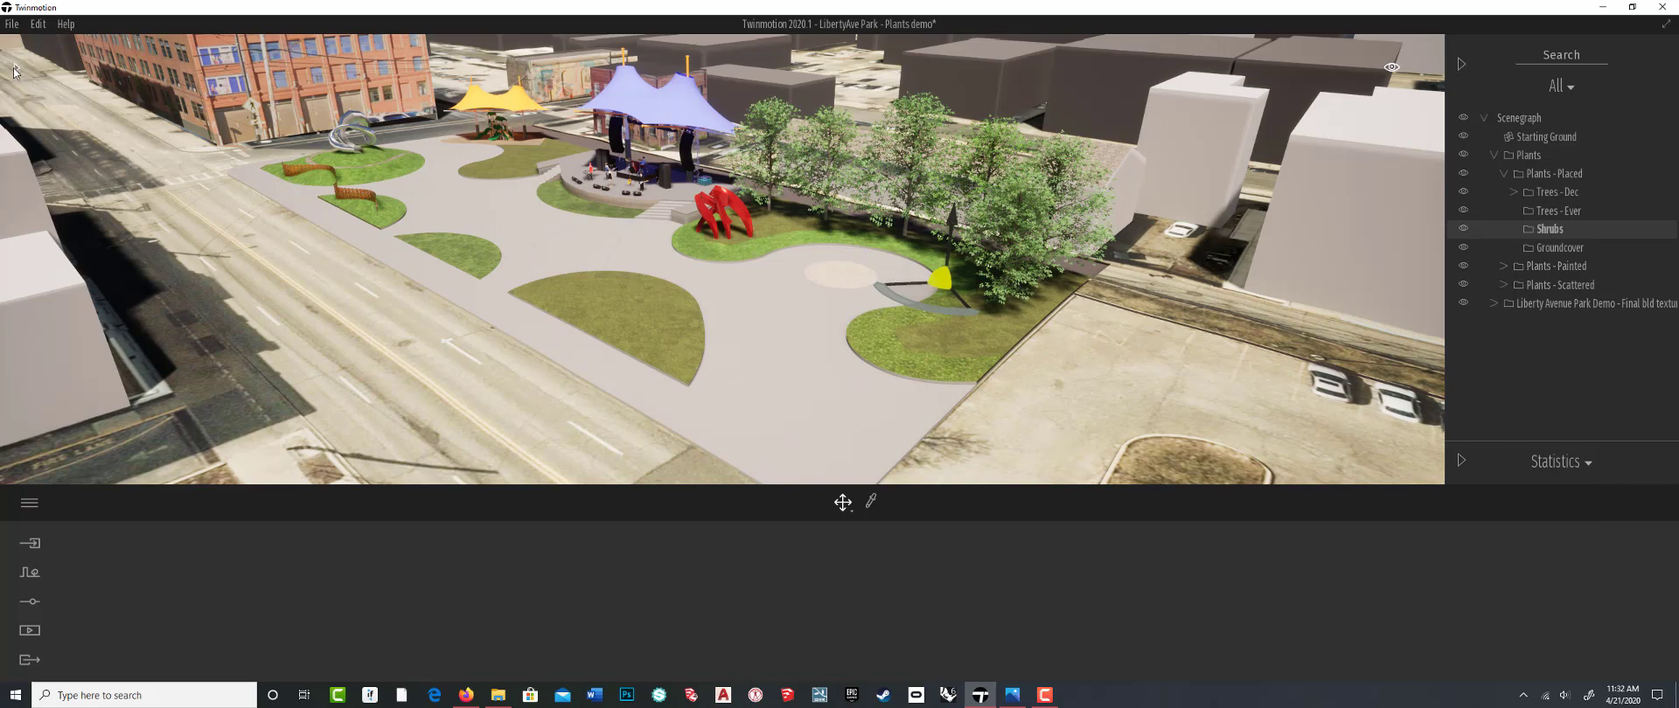
click(13, 70)
click(24, 85)
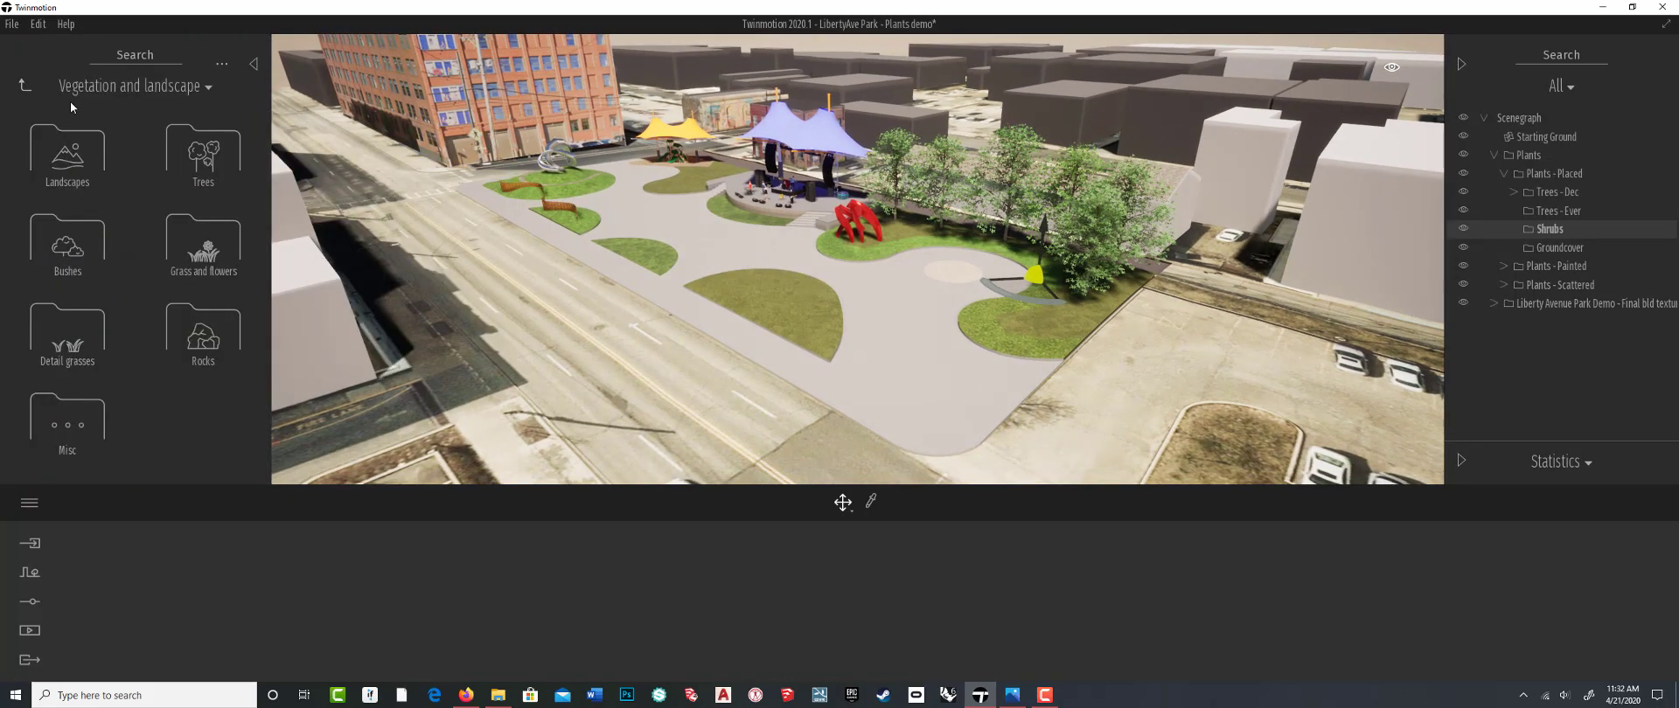
Place a row of seven Mugo Pines from the Trees library along the street edge of the large planting bed
click(203, 153)
mouse_move(70, 354)
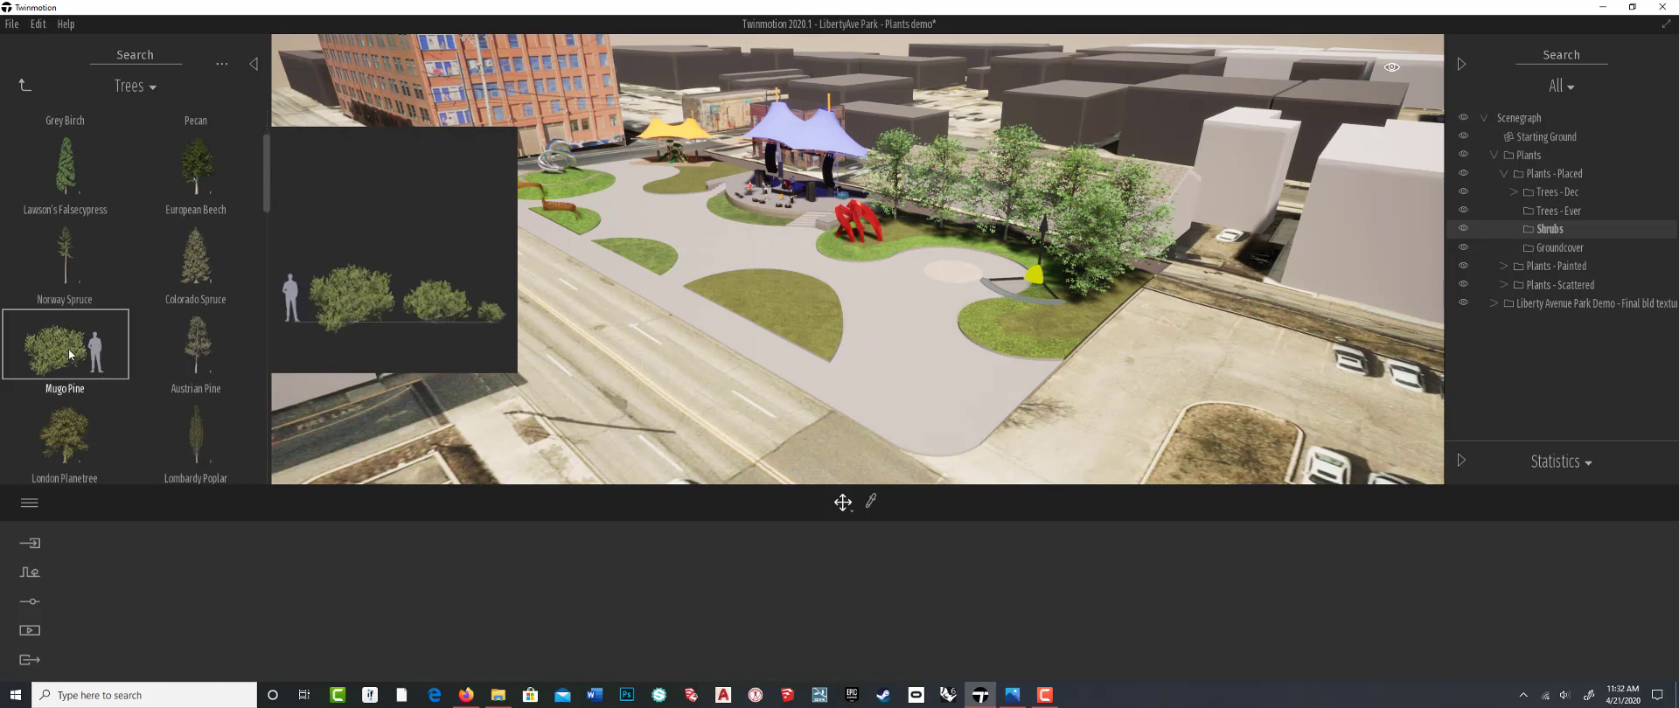
drag(70, 354, 740, 302)
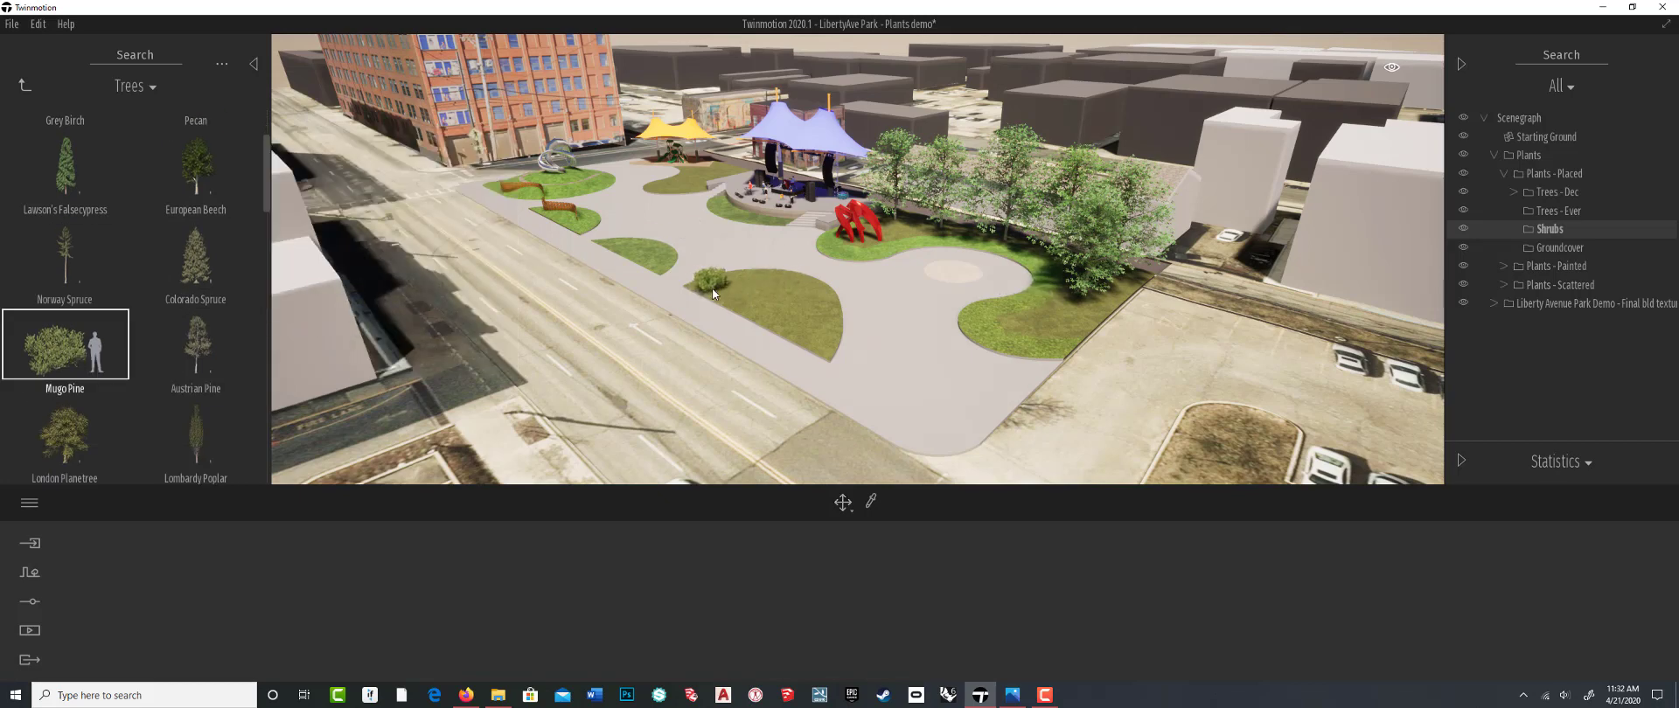
click(712, 287)
click(569, 306)
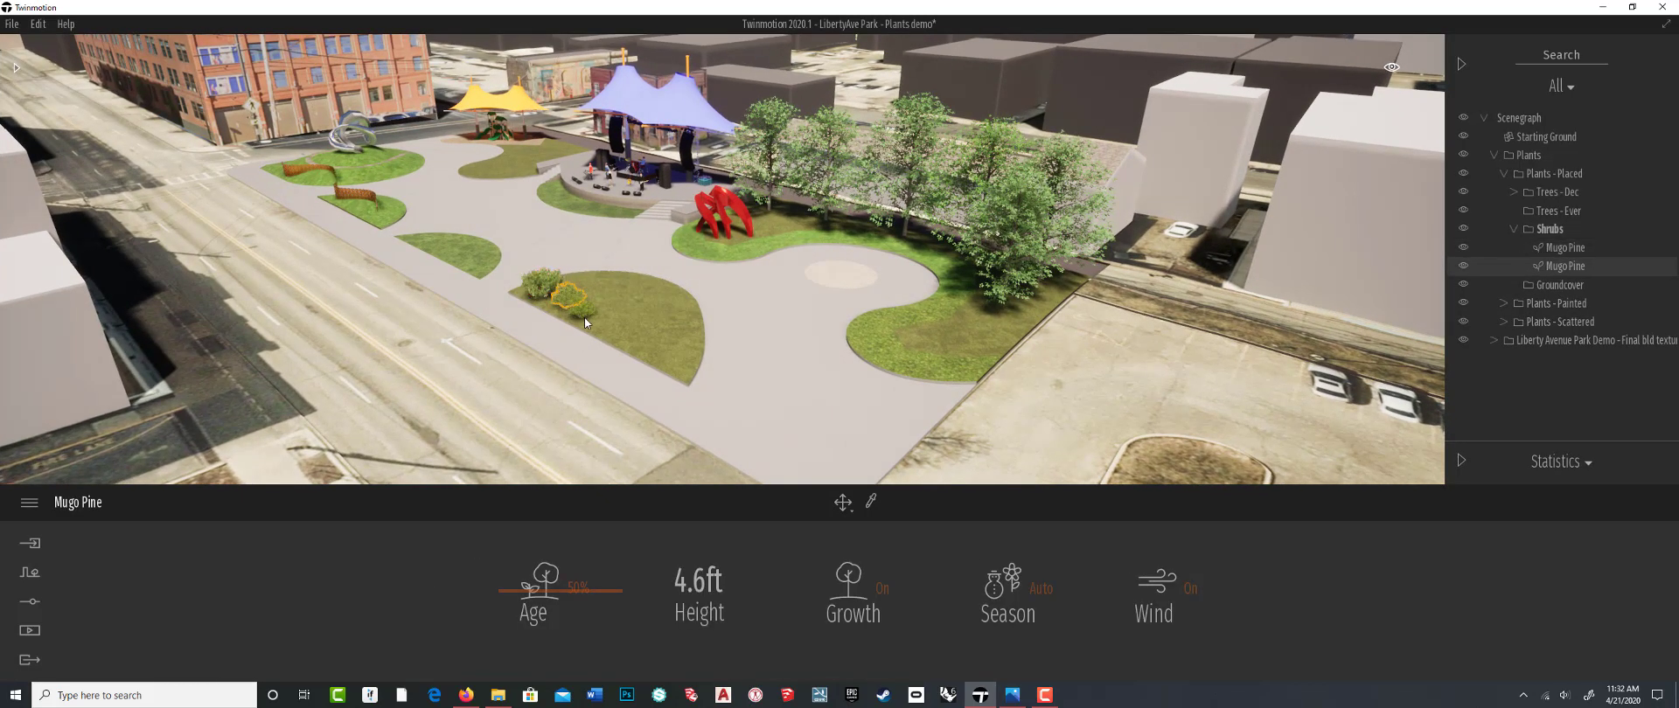
click(587, 319)
click(606, 327)
click(632, 344)
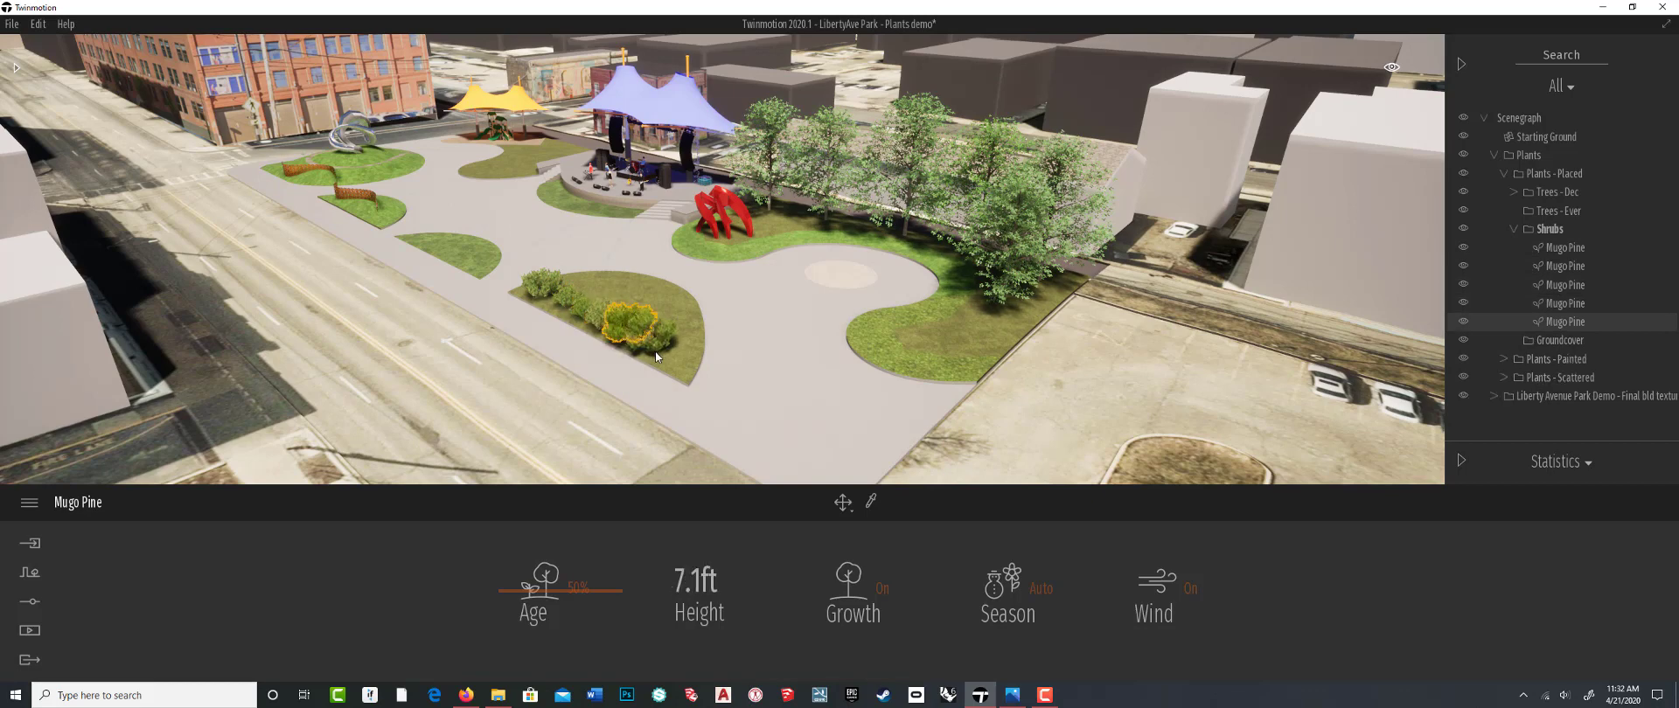
click(656, 352)
click(686, 373)
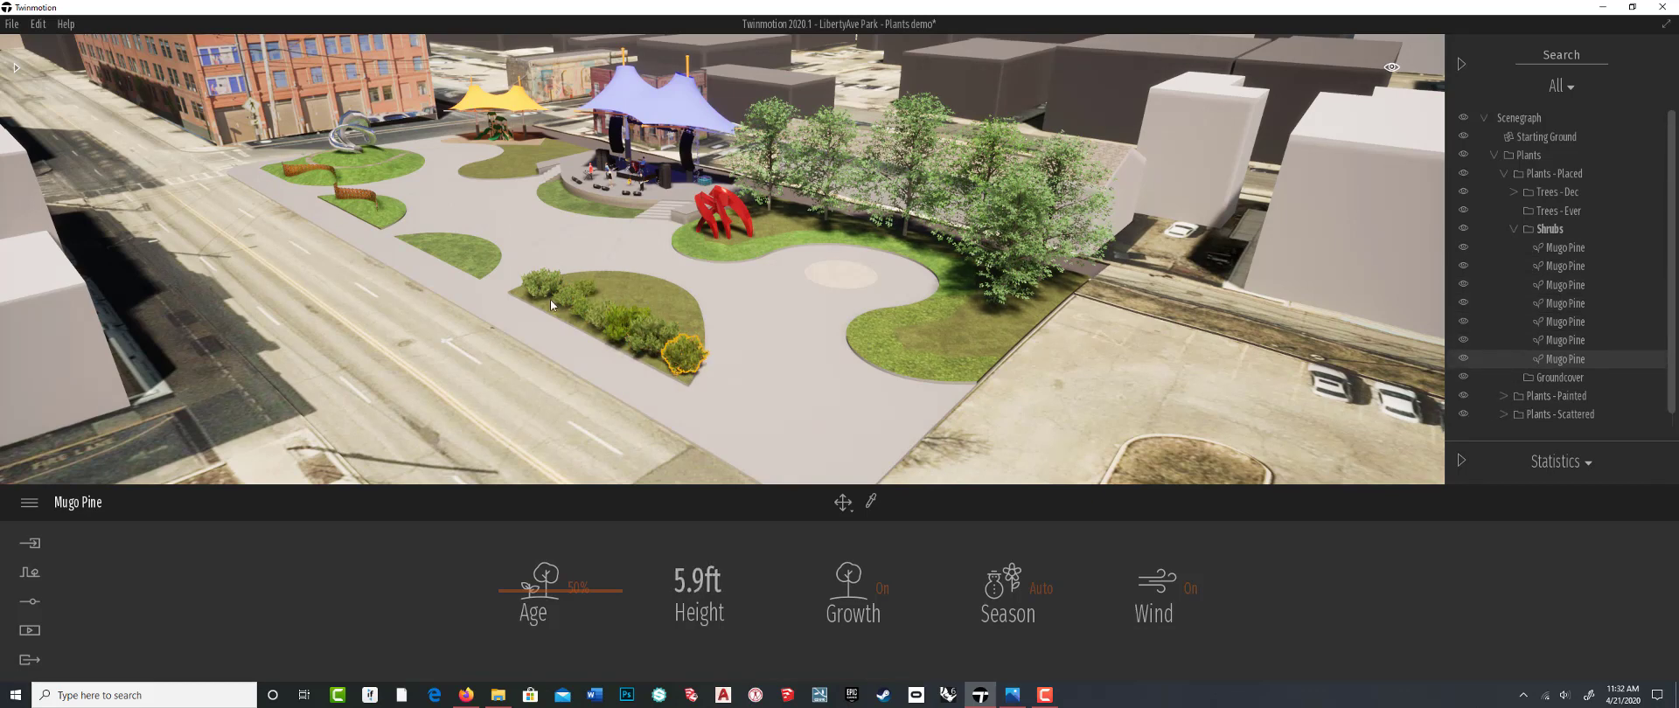
Place more Mugo Pines behind the street end of the row and collapse the Shrubs container
click(556, 306)
click(595, 306)
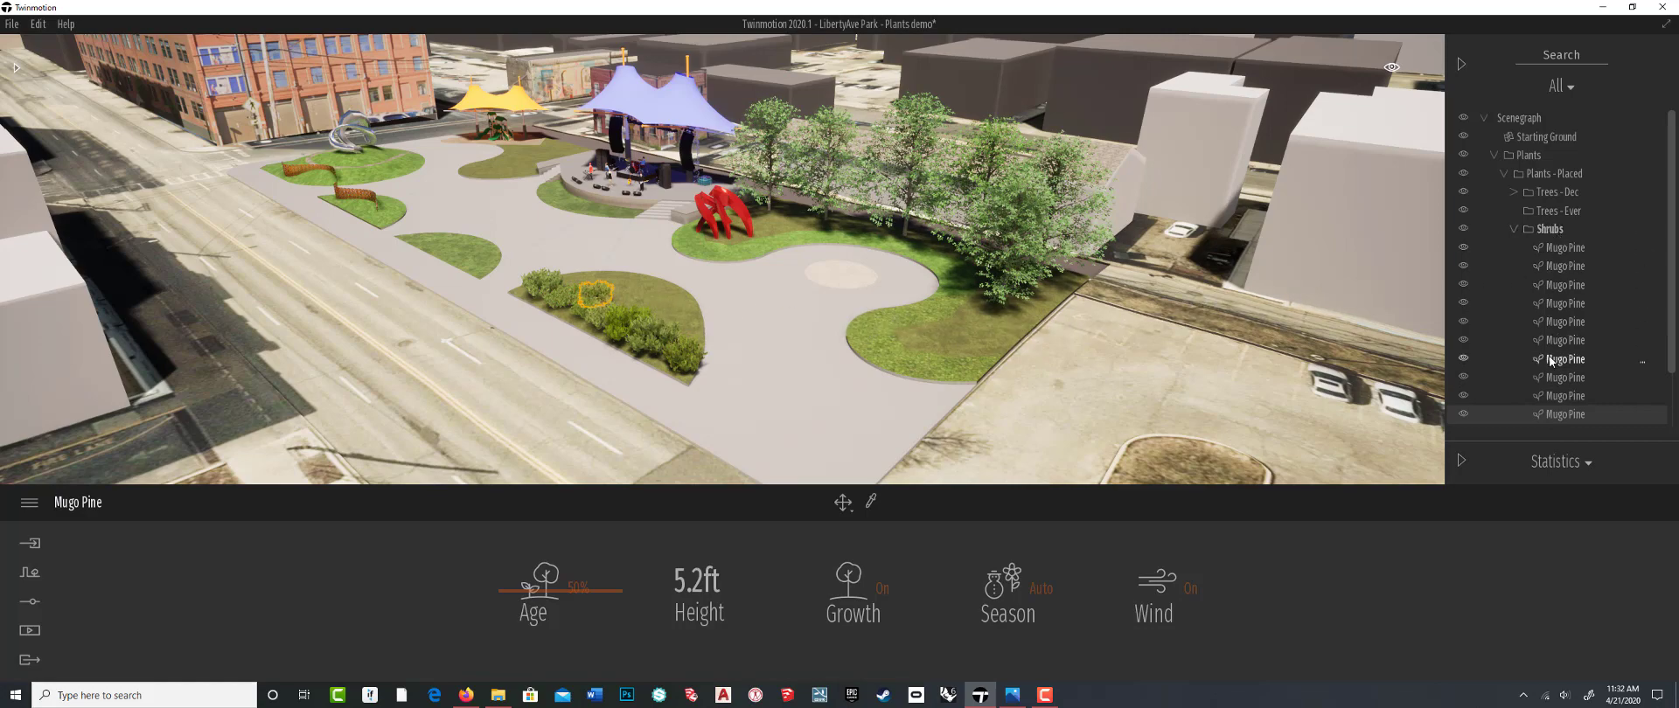
click(1514, 229)
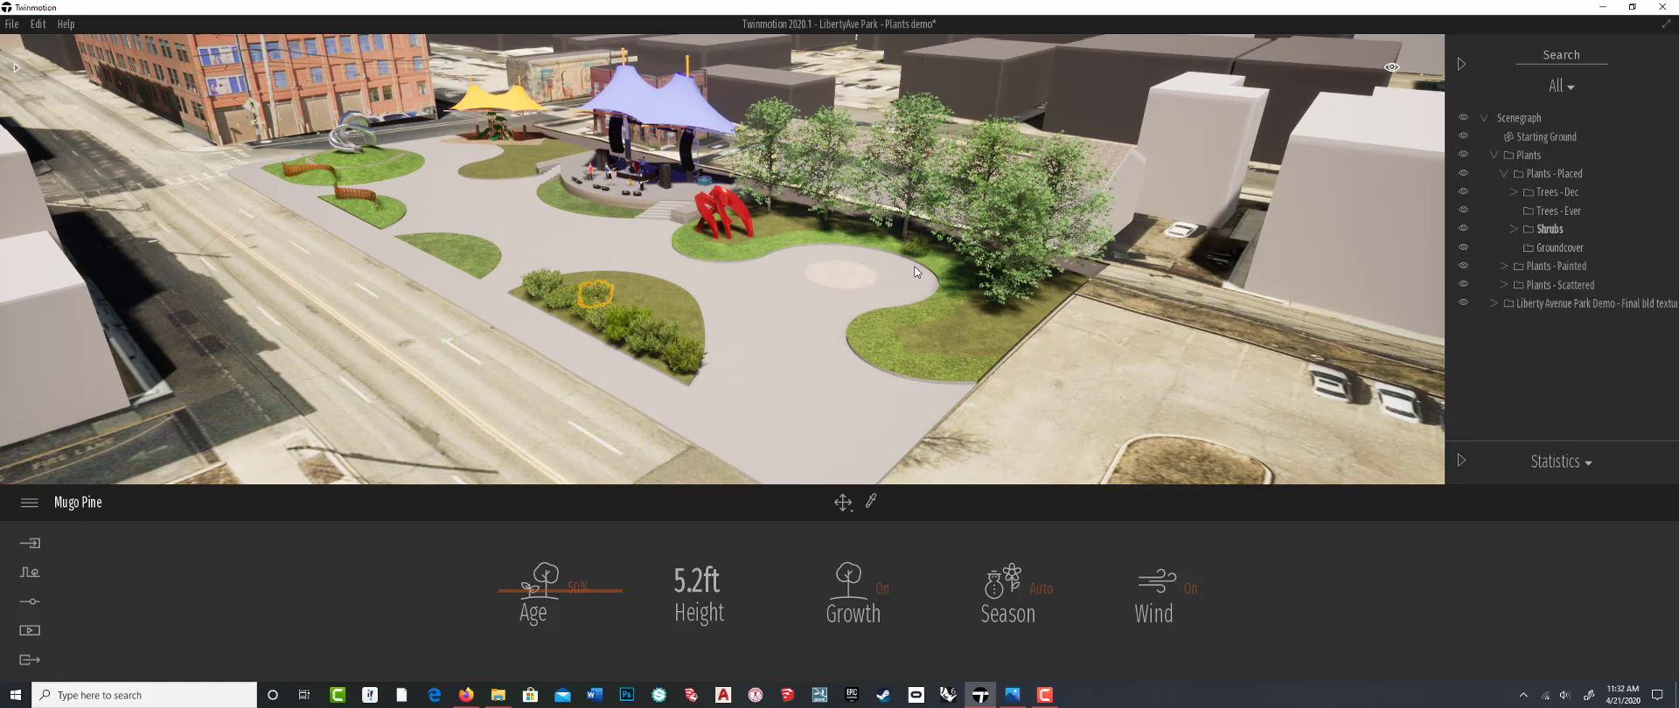
Increase the age of two small Mugo Pines in the front of the row, setting the second one to 75%
shift+middle_drag(915, 266, 914, 267)
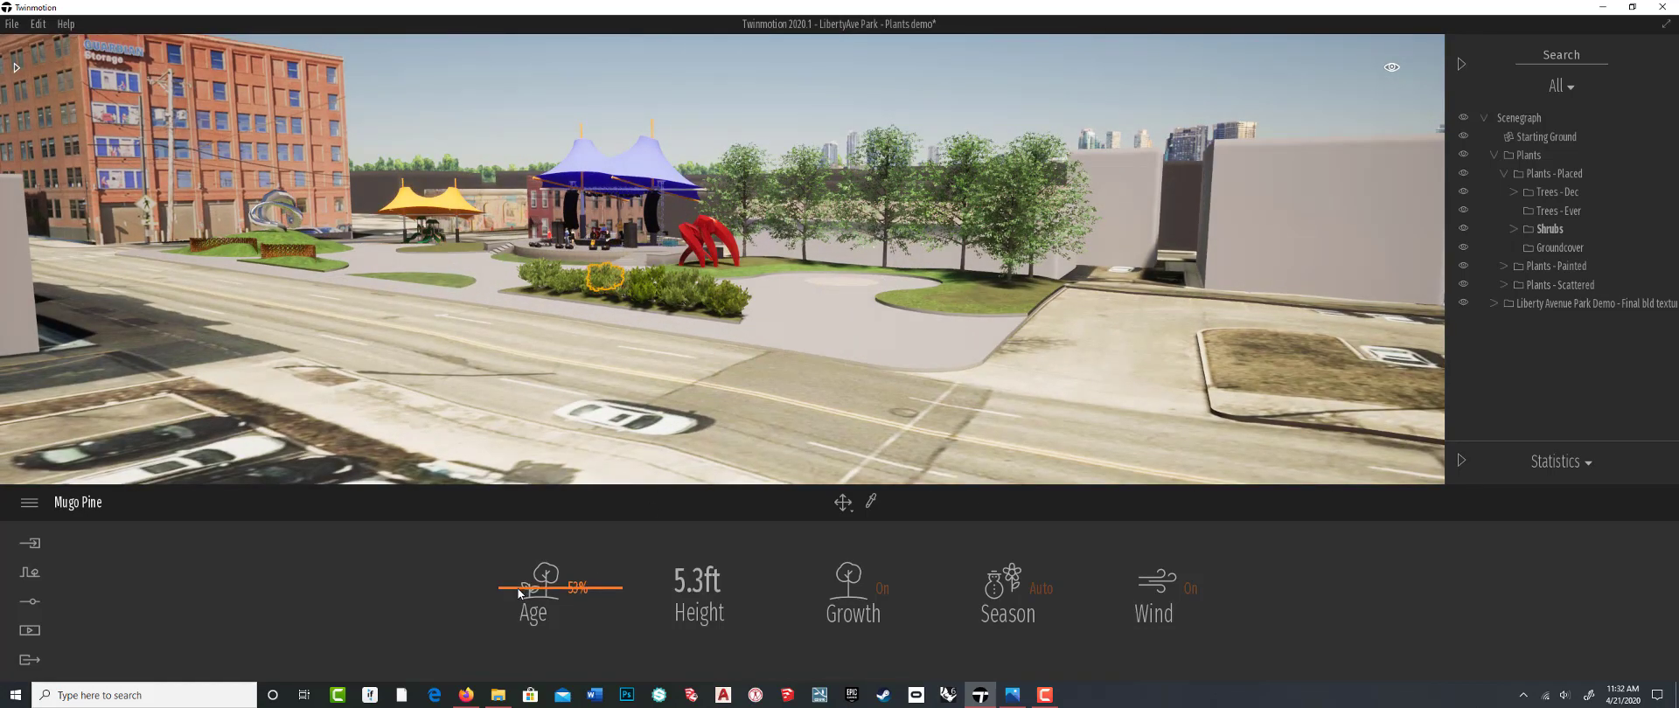
scroll(564, 314, up, 3)
scroll(568, 317, up, 5)
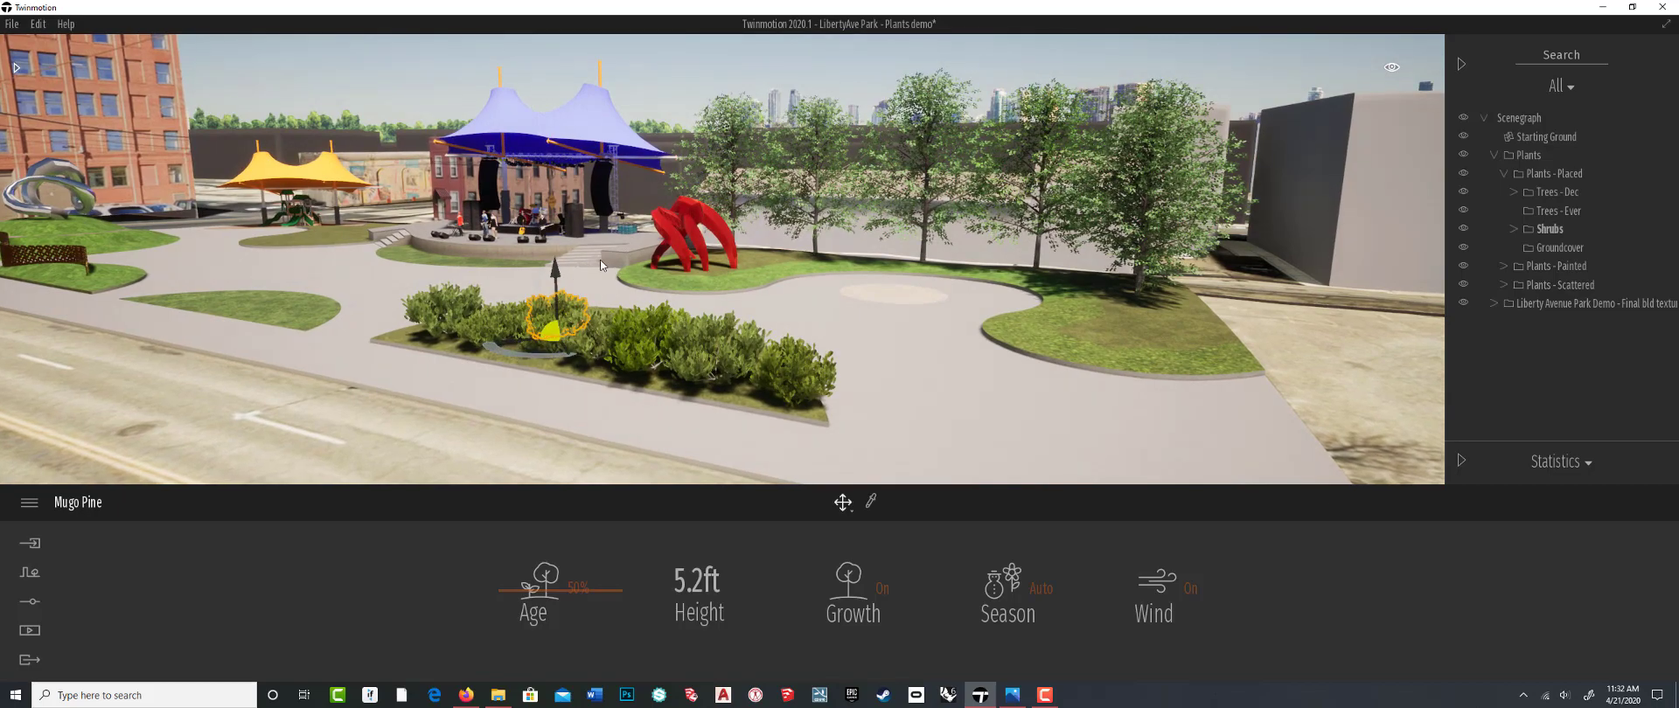
click(661, 116)
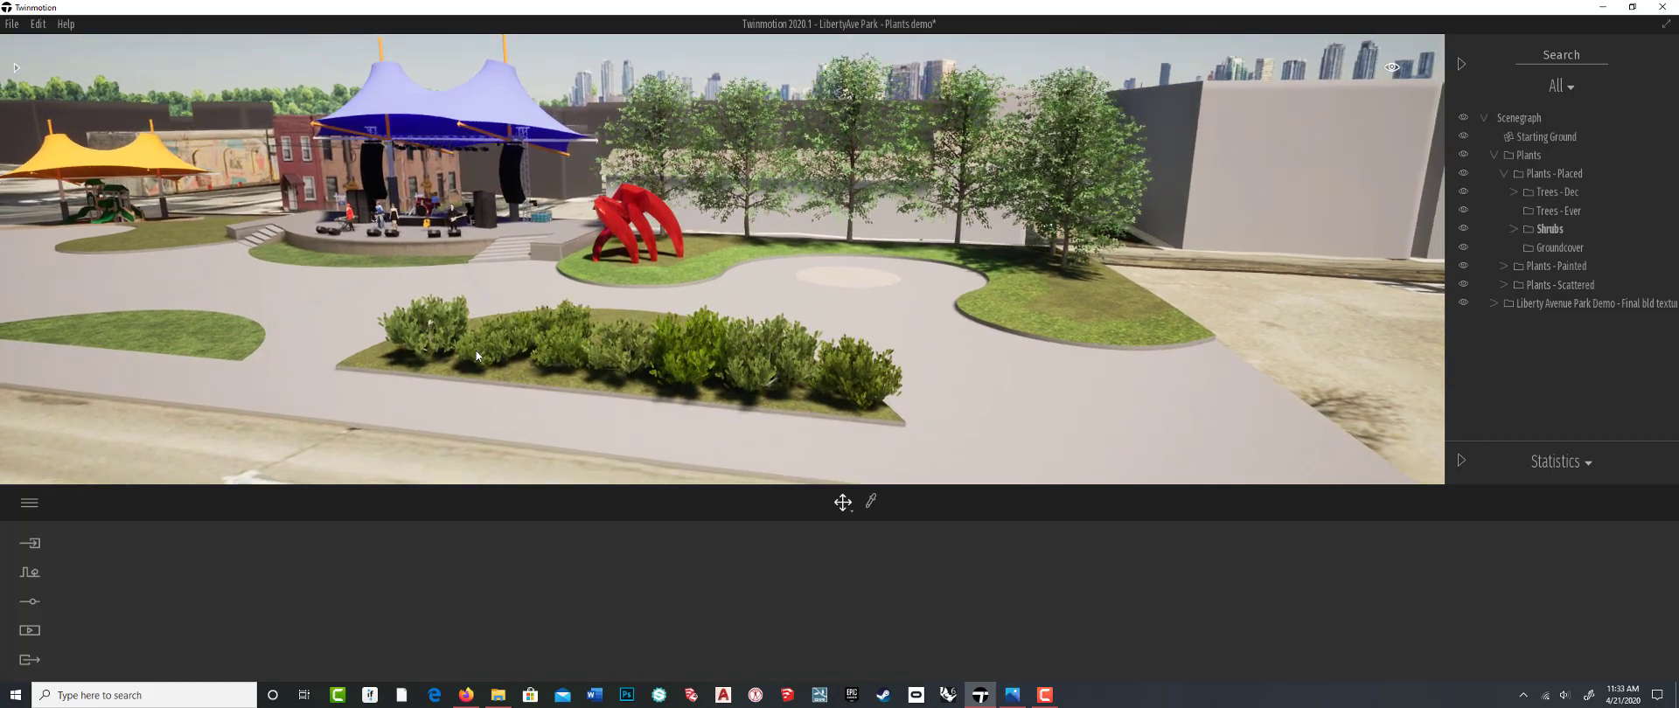
click(476, 350)
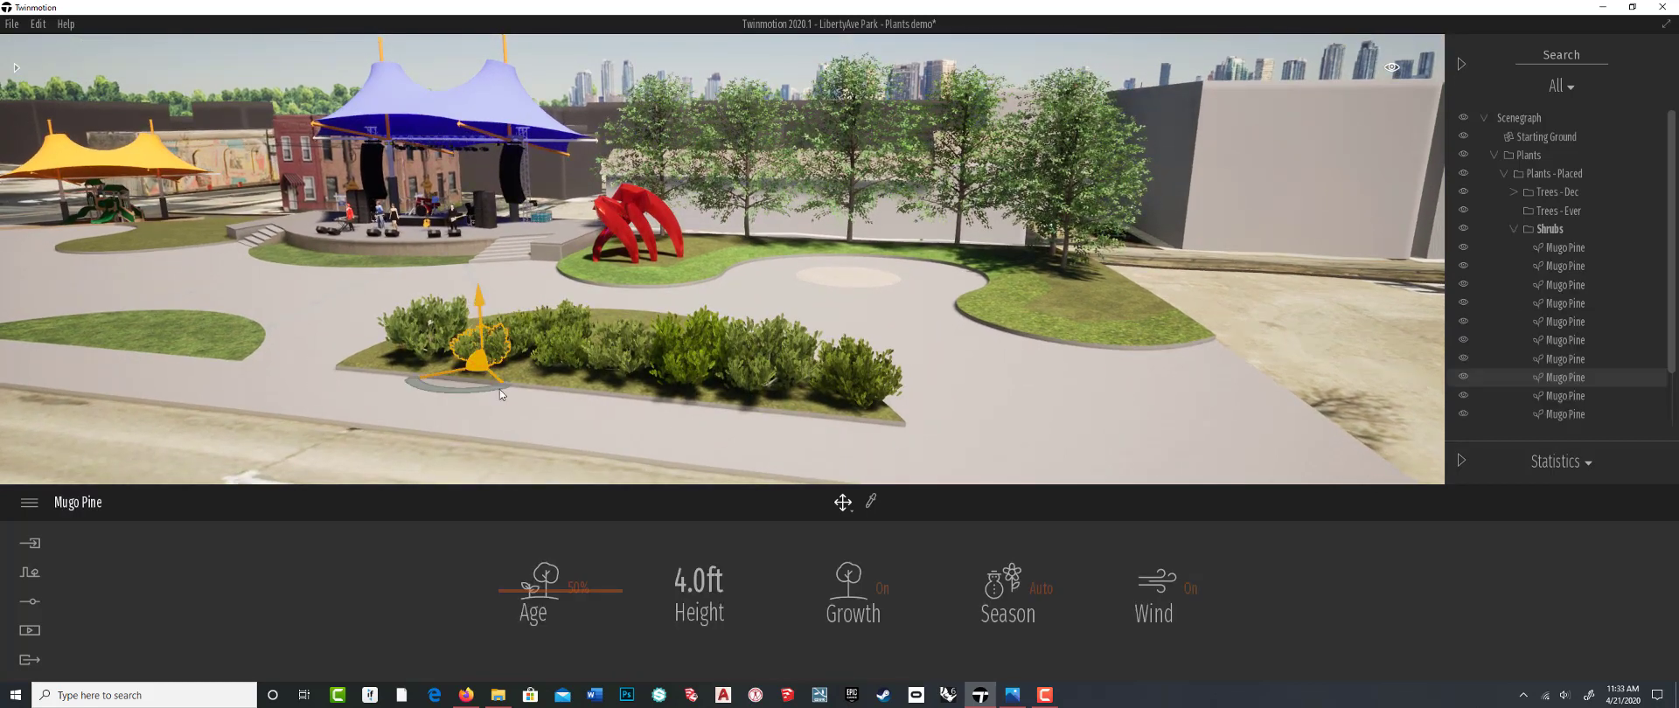
drag(512, 573, 502, 549)
click(561, 350)
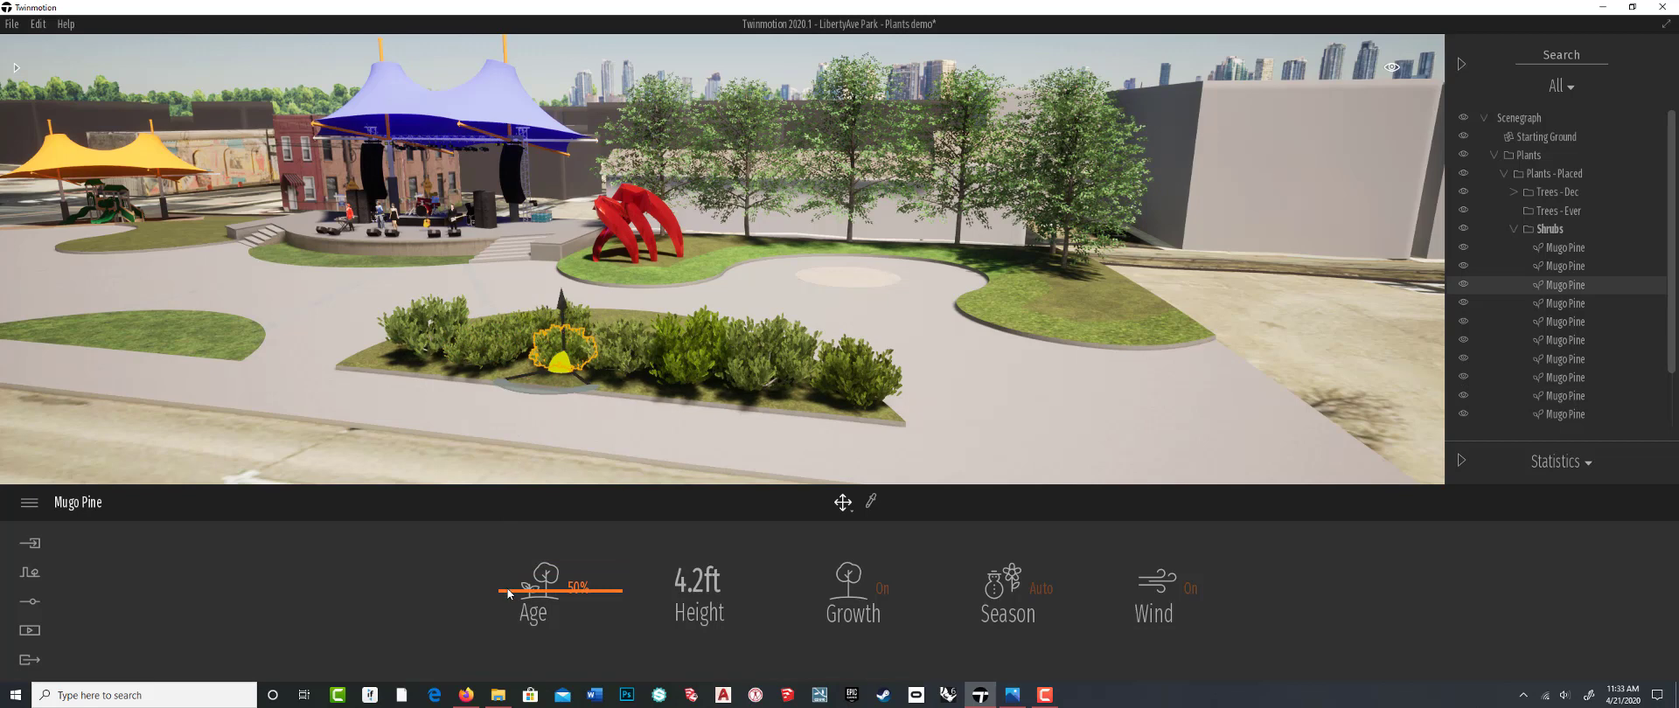
drag(508, 593, 510, 564)
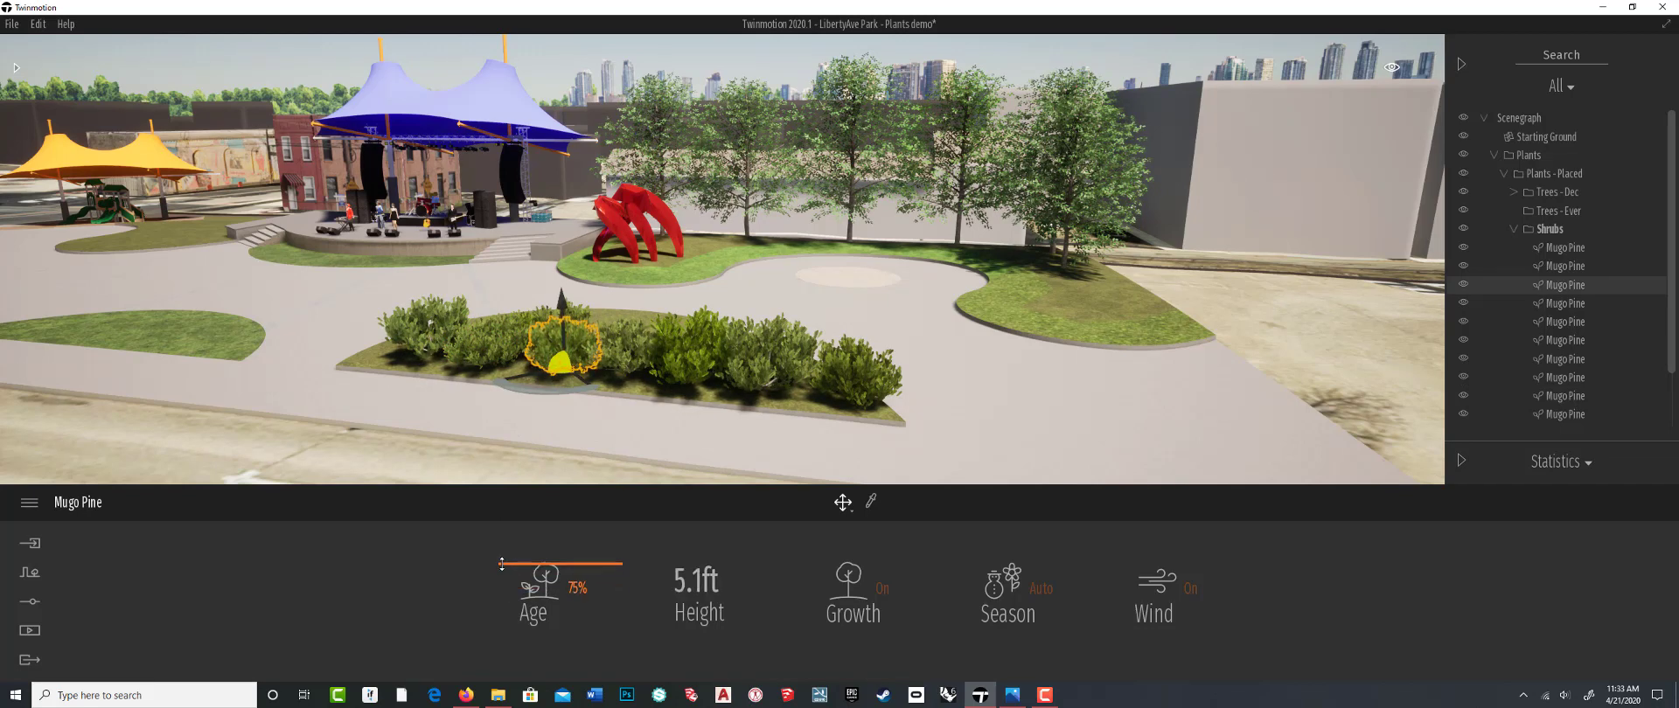
Set the age of the large pine second from the row's end to 30%, shift it toward the end pine and clear the selection
click(678, 373)
click(765, 377)
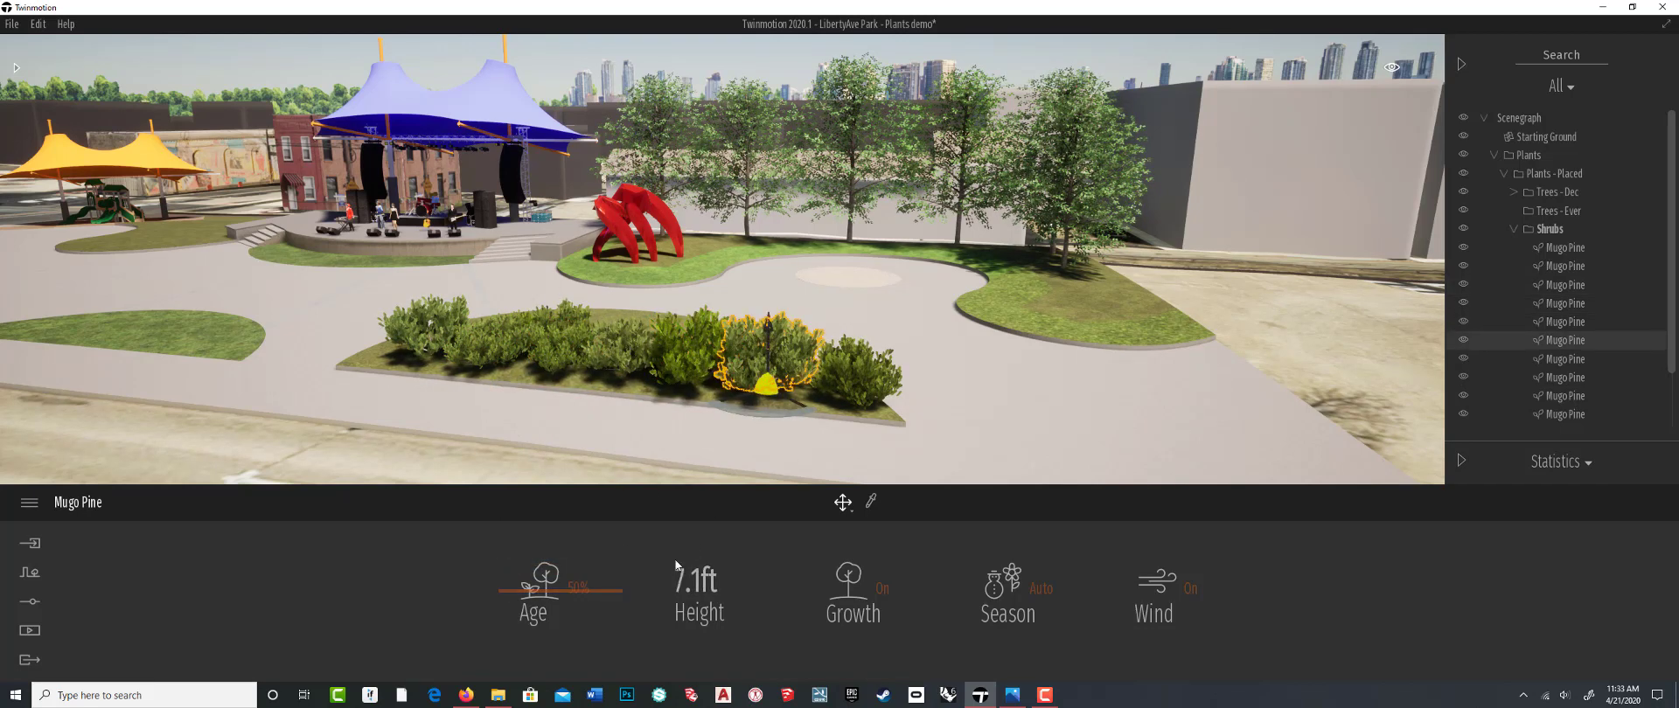
drag(518, 593, 519, 617)
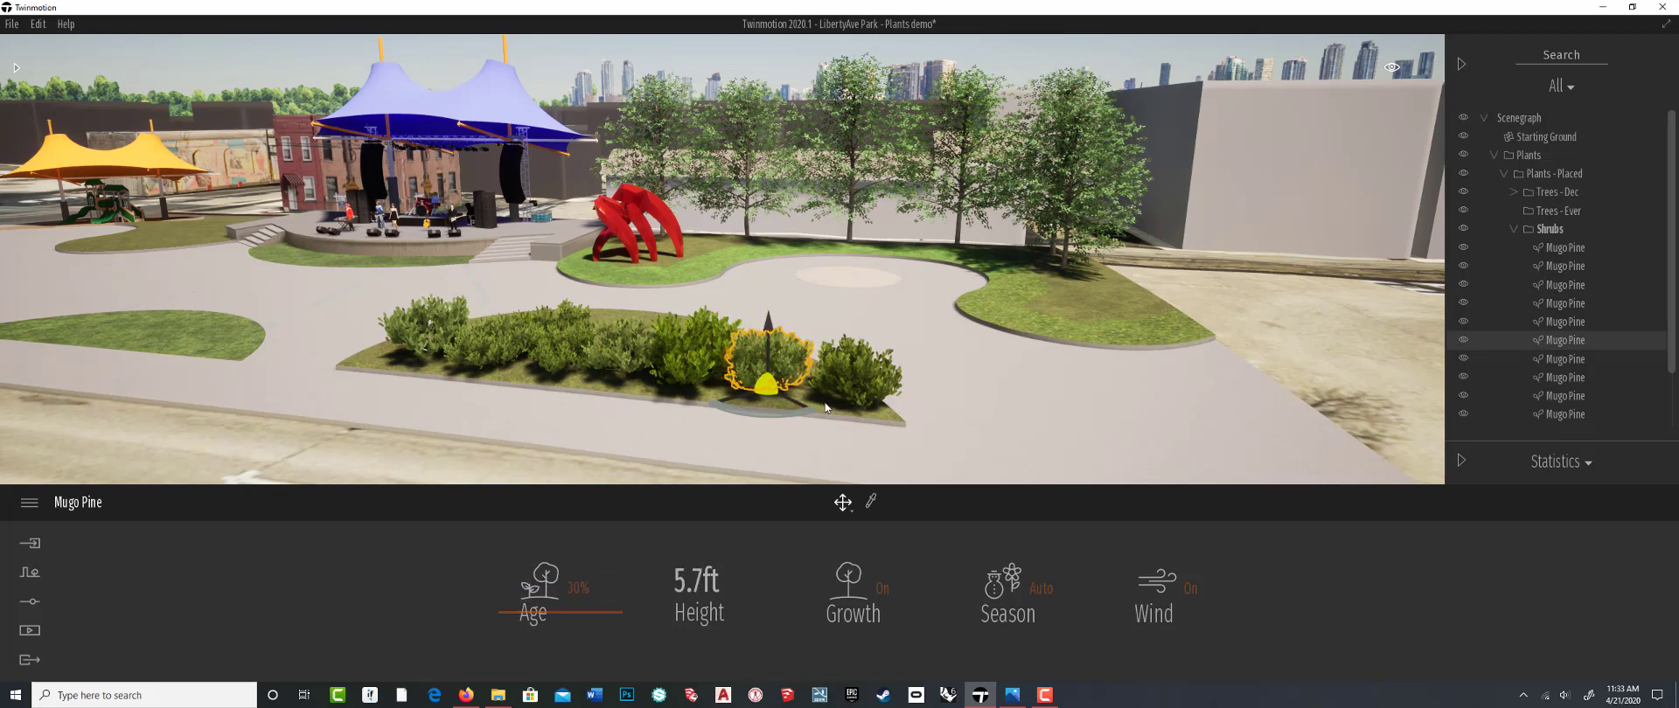
scroll(763, 451, up, 3)
drag(762, 447, 785, 453)
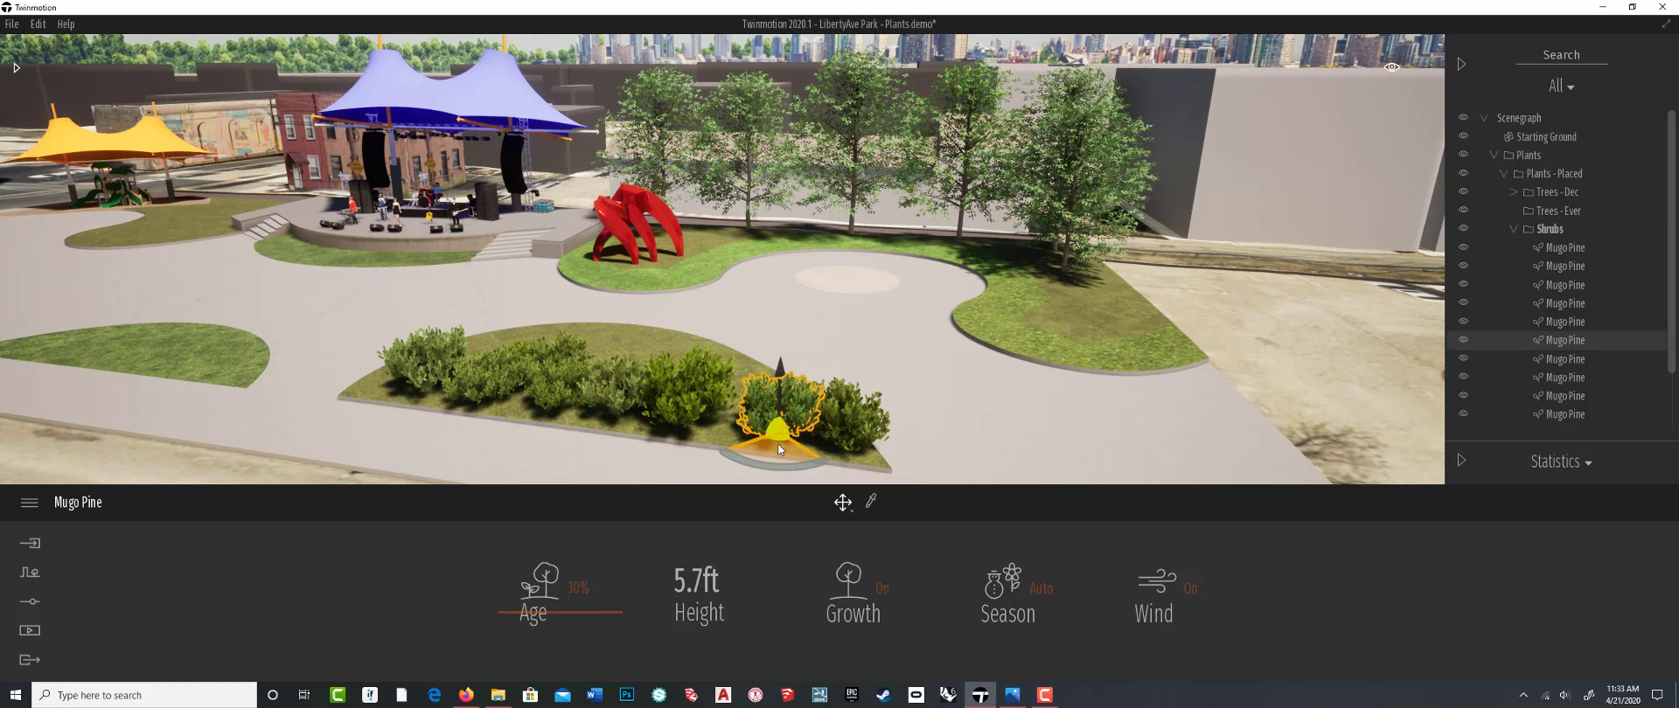
right_drag(778, 443, 796, 414)
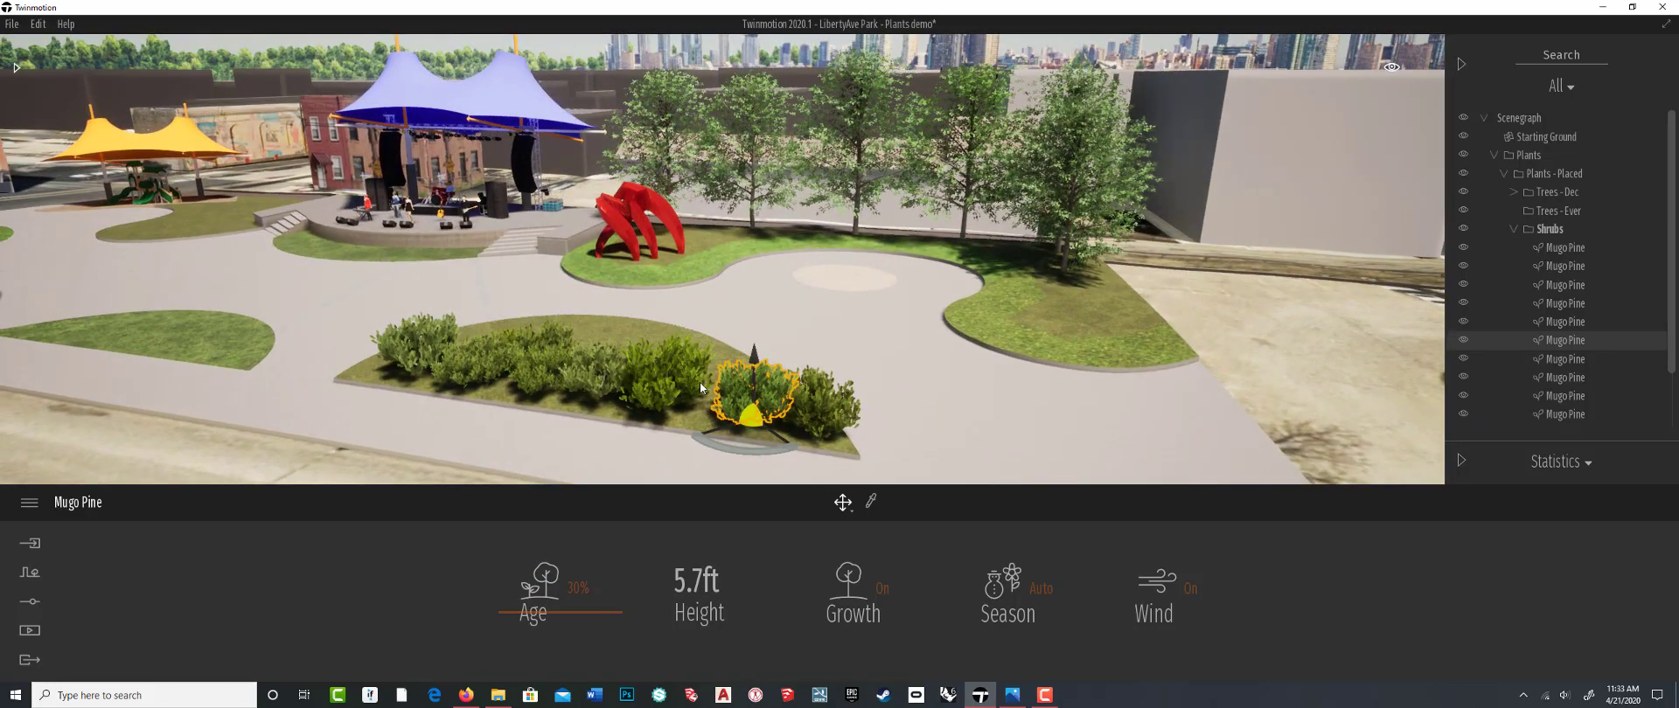
click(691, 400)
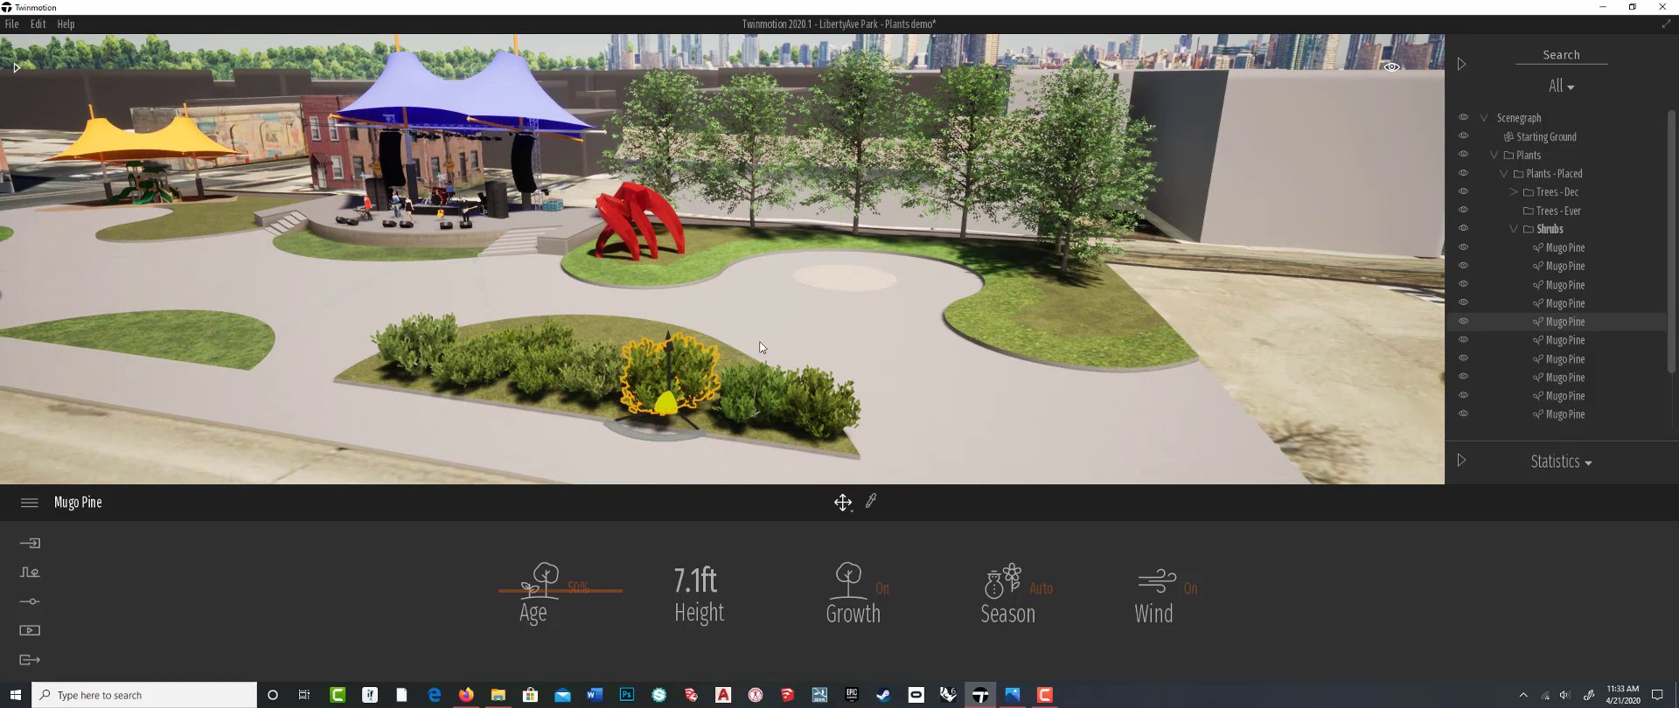
scroll(672, 425, down, 5)
click(890, 278)
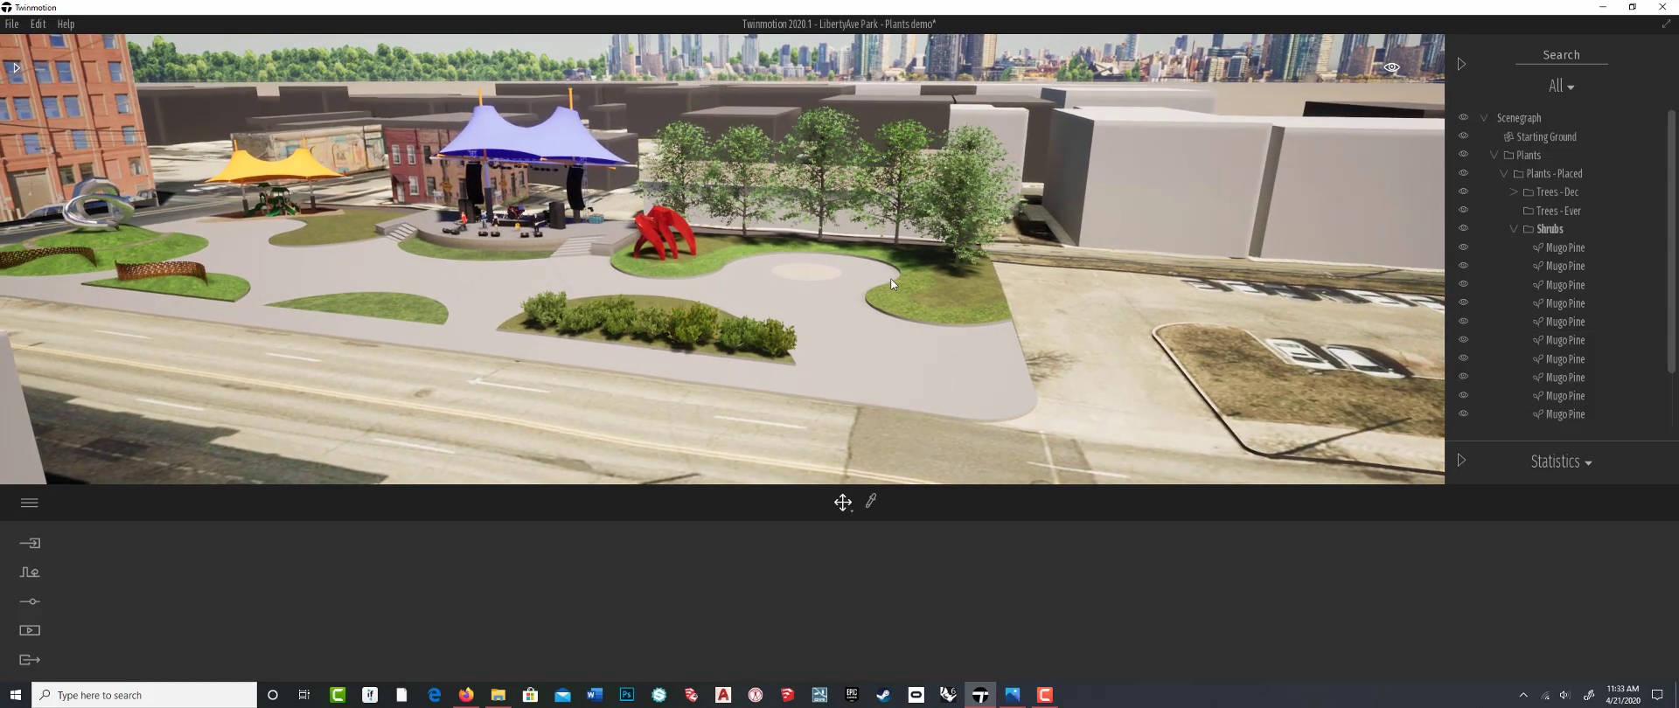
Examine the Mugo Pine bed and the surrounding park from close-up, street-level and elevated views
drag(890, 278, 1006, 249)
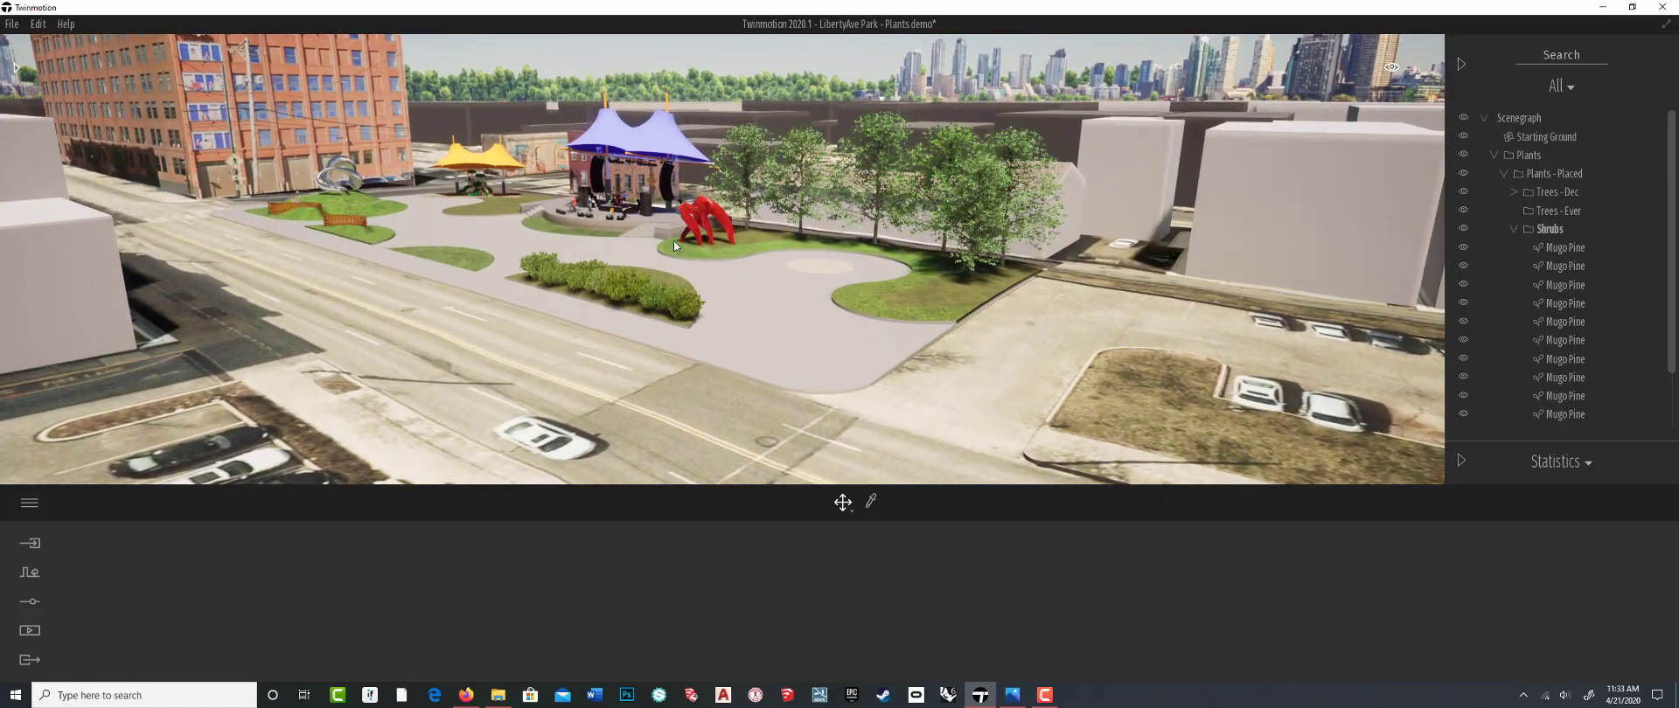
scroll(674, 243, up, 5)
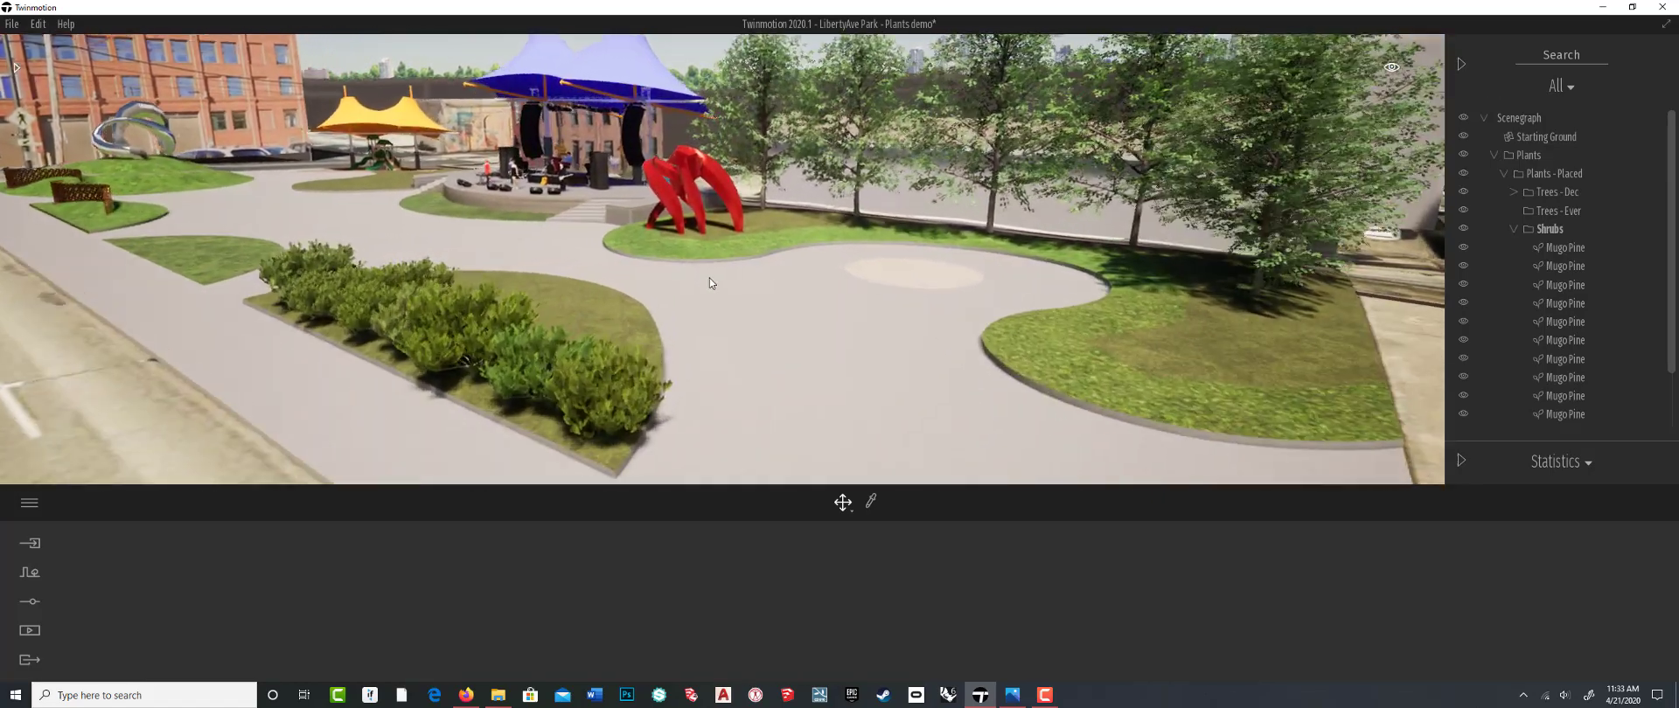
scroll(710, 278, down, 5)
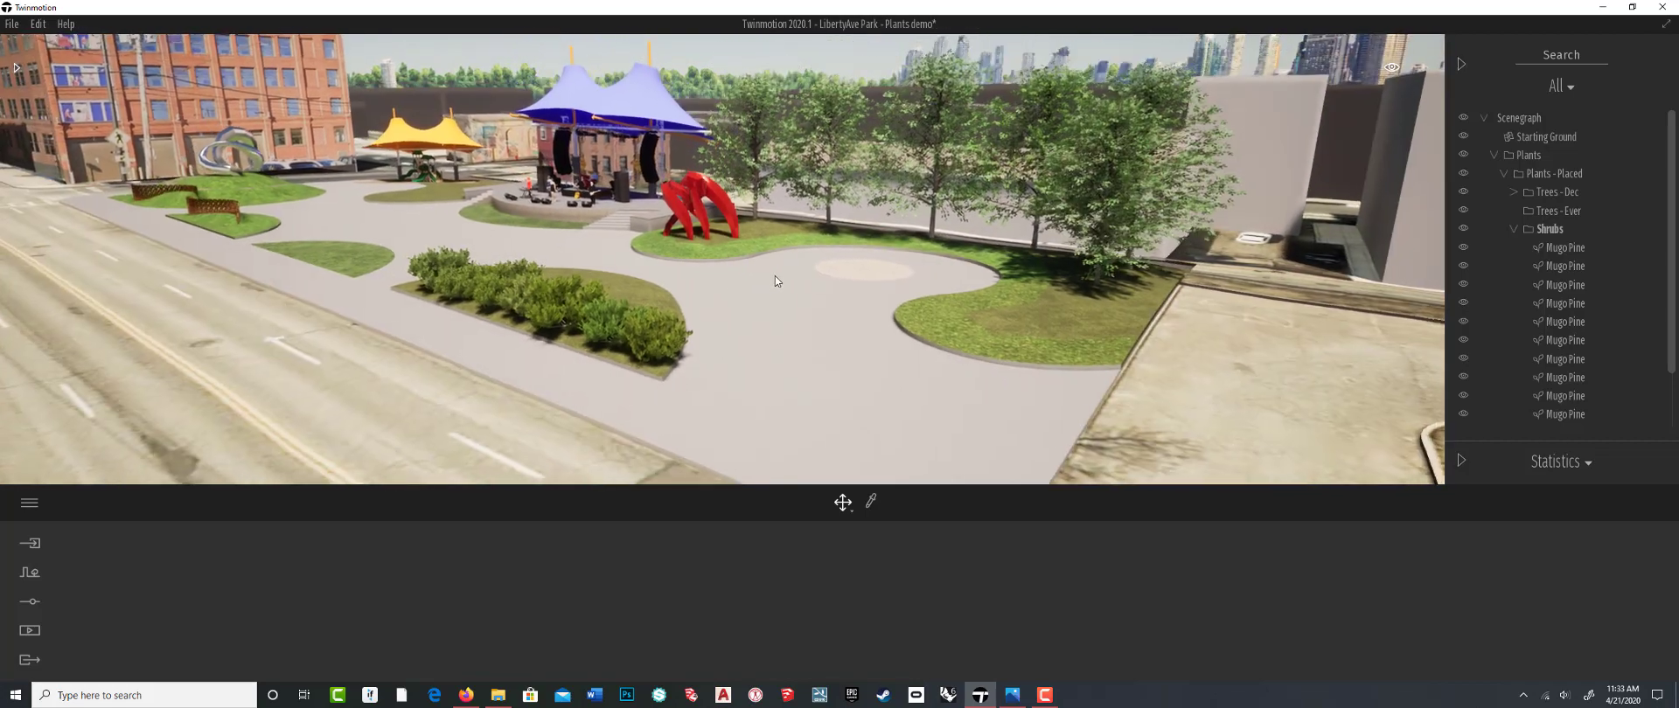
scroll(775, 280, down, 2)
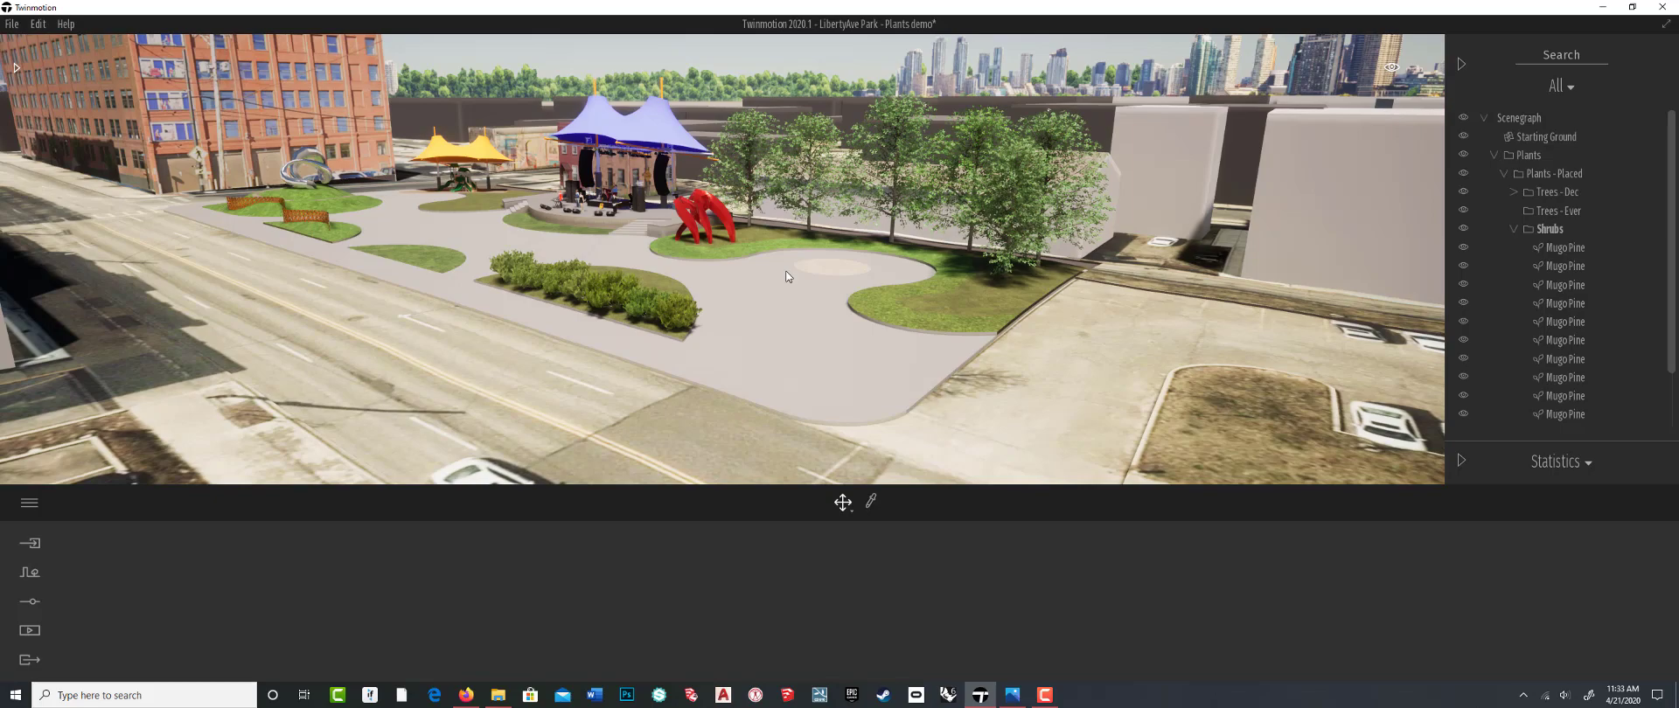
mouse_move(659, 264)
right_down()
mouse_move(665, 305)
mouse_move(632, 255)
right_up()
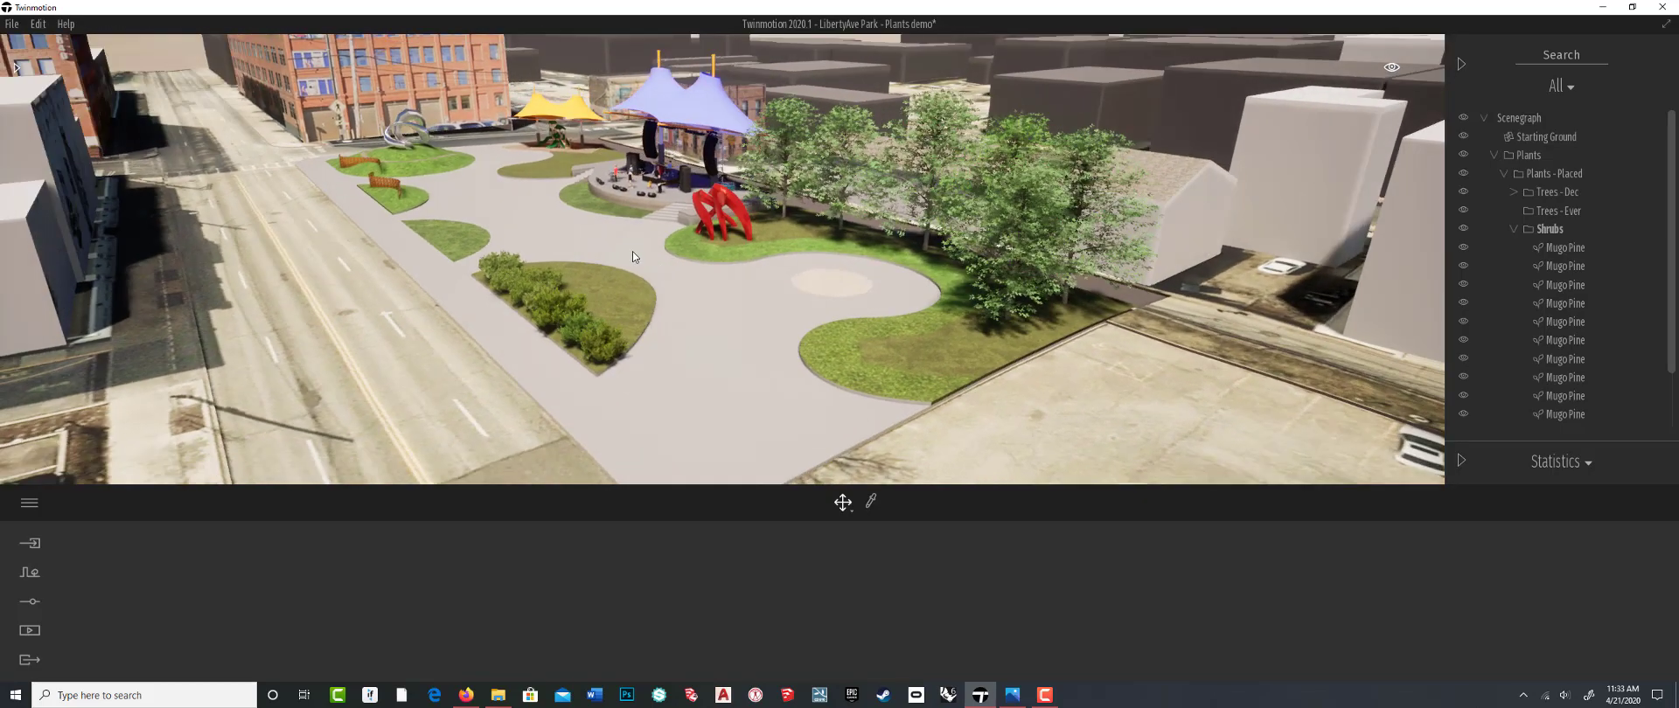
scroll(569, 225, up, 3)
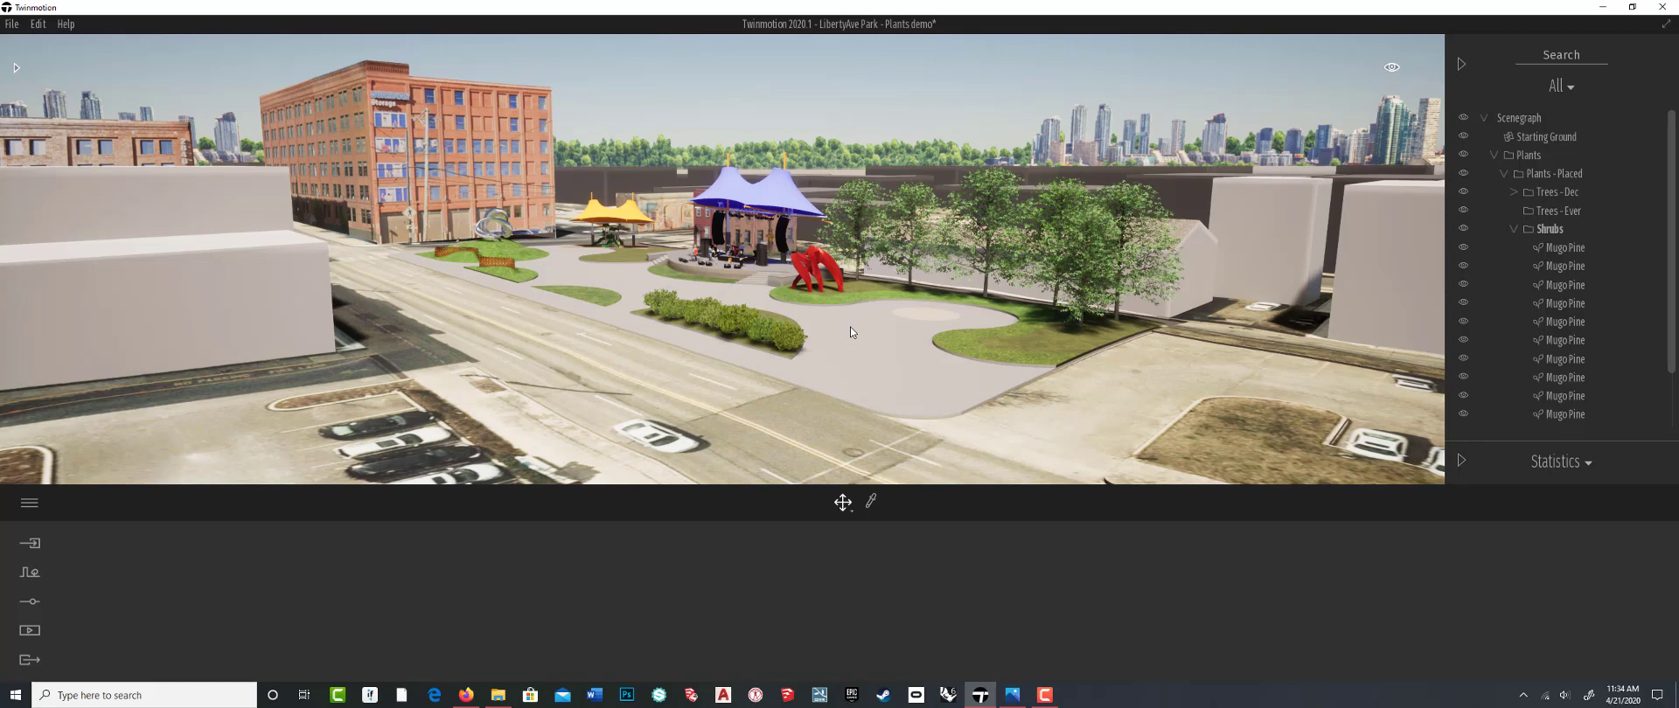
scroll(862, 320, up, 5)
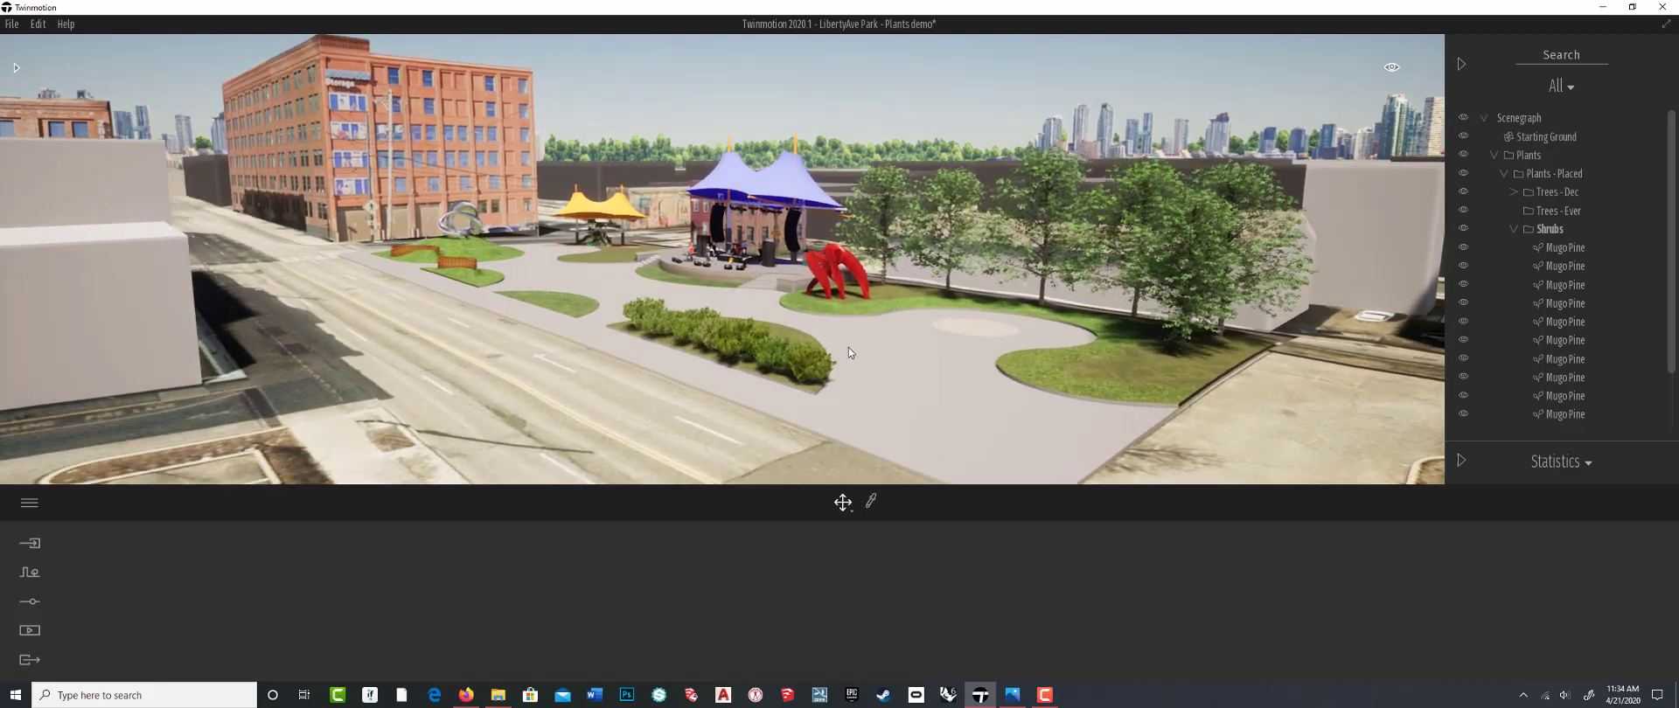
scroll(936, 354, up, 3)
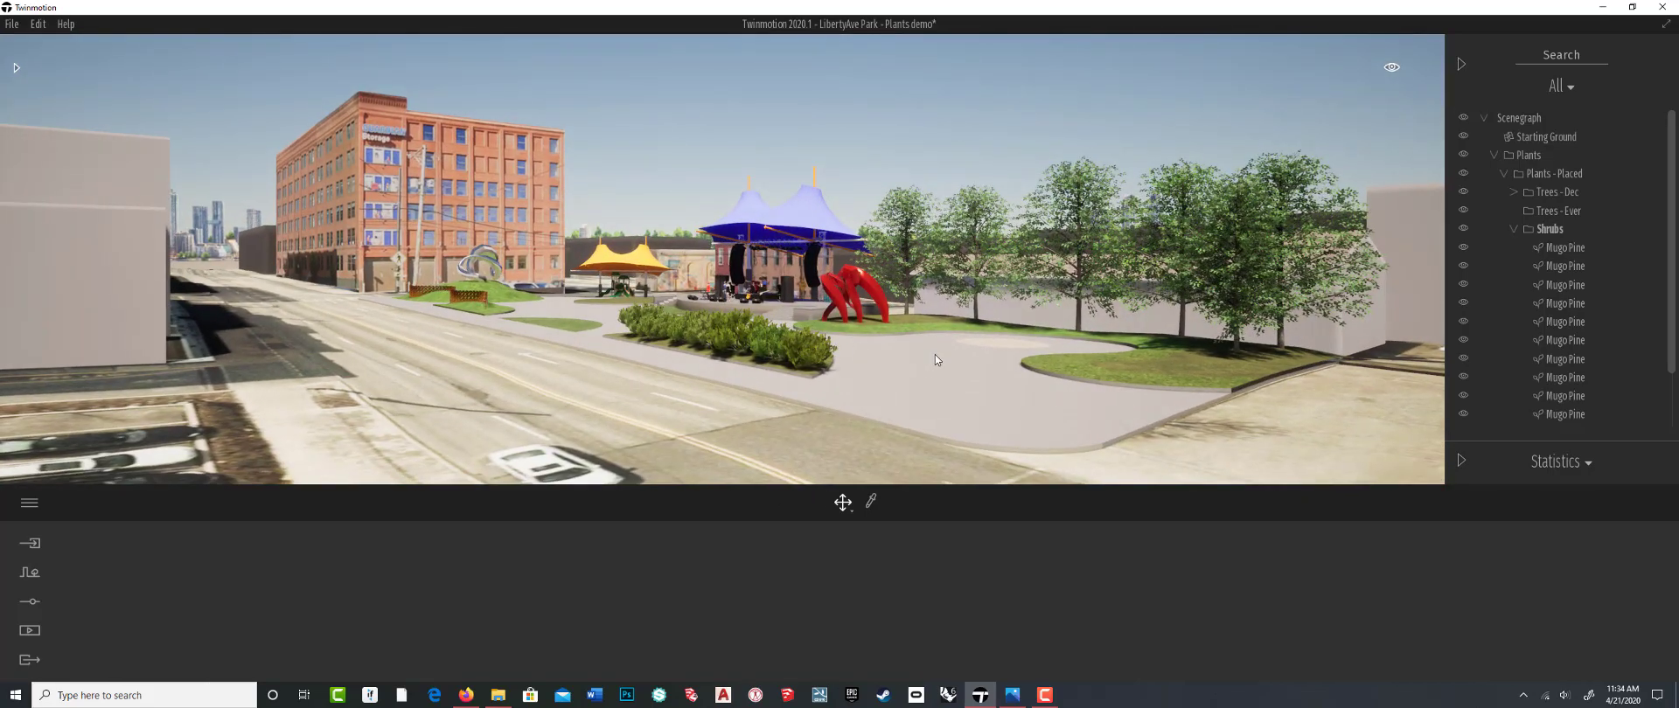
scroll(936, 354, up, 1)
shift+middle_drag(936, 354, 945, 297)
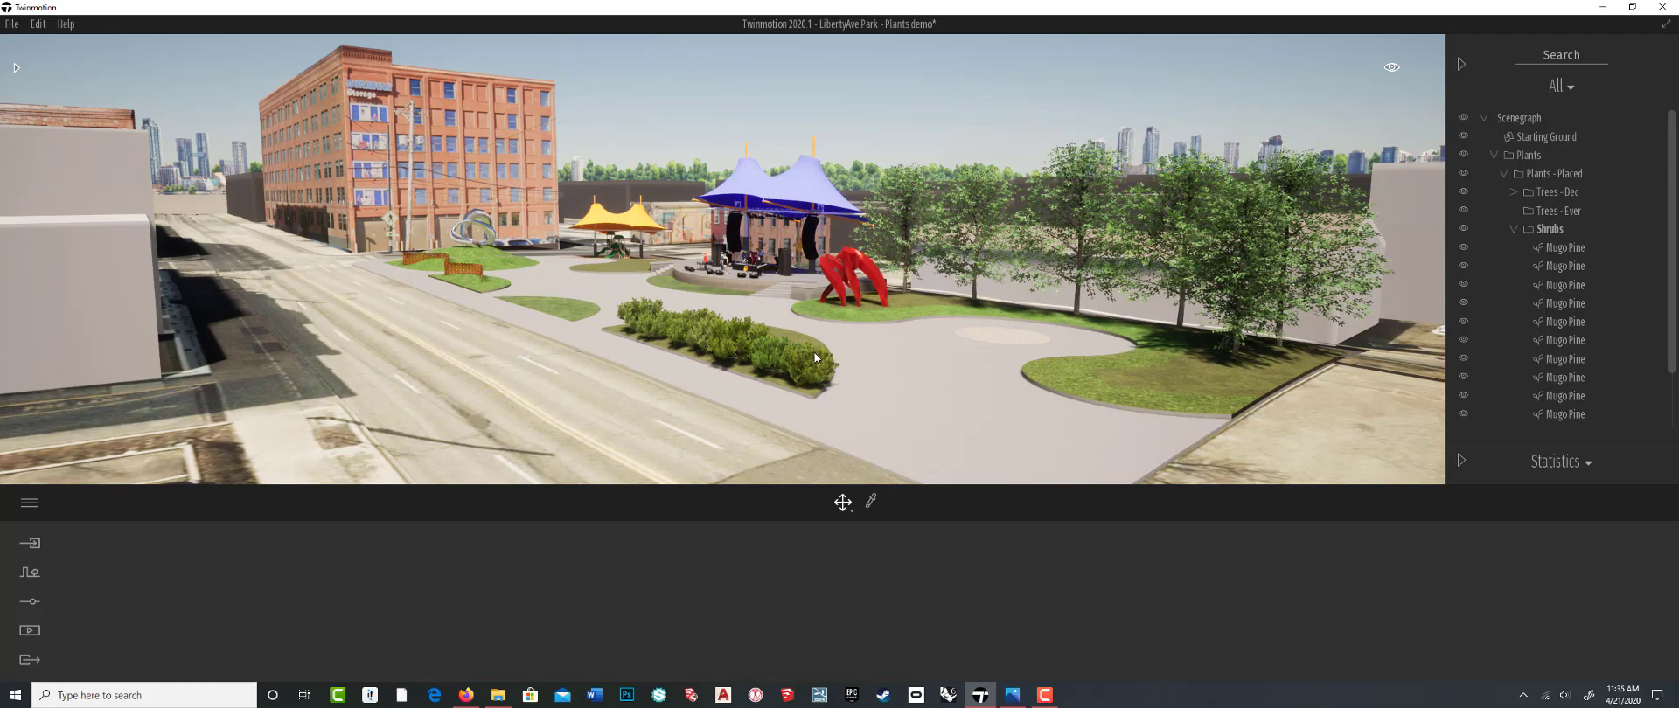
shift+middle_drag(813, 352, 813, 420)
mouse_move(738, 297)
shift+middle_down()
mouse_move(738, 346)
mouse_move(742, 296)
shift+middle_up()
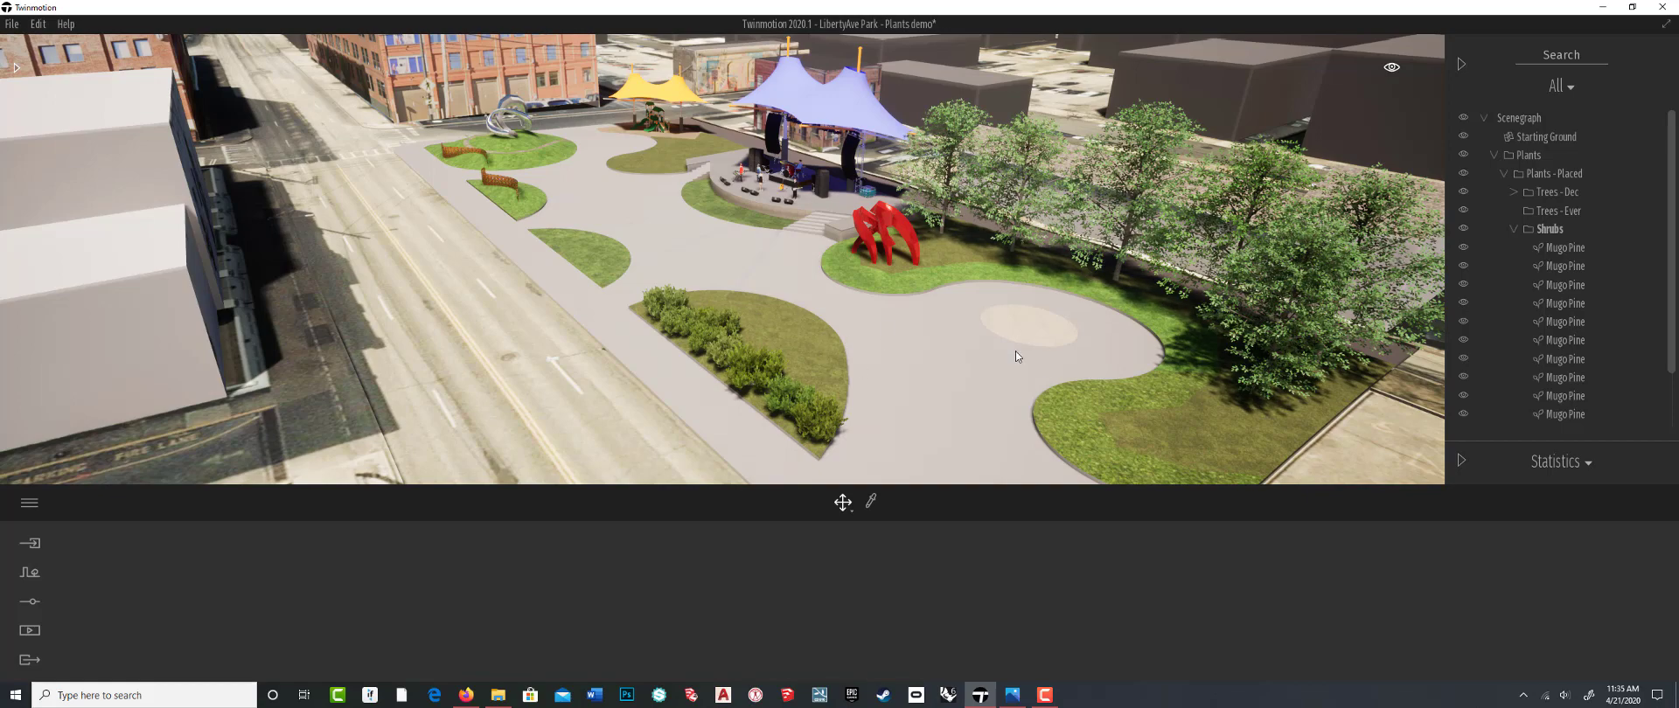
scroll(1015, 354, down, 2)
scroll(1015, 350, down, 2)
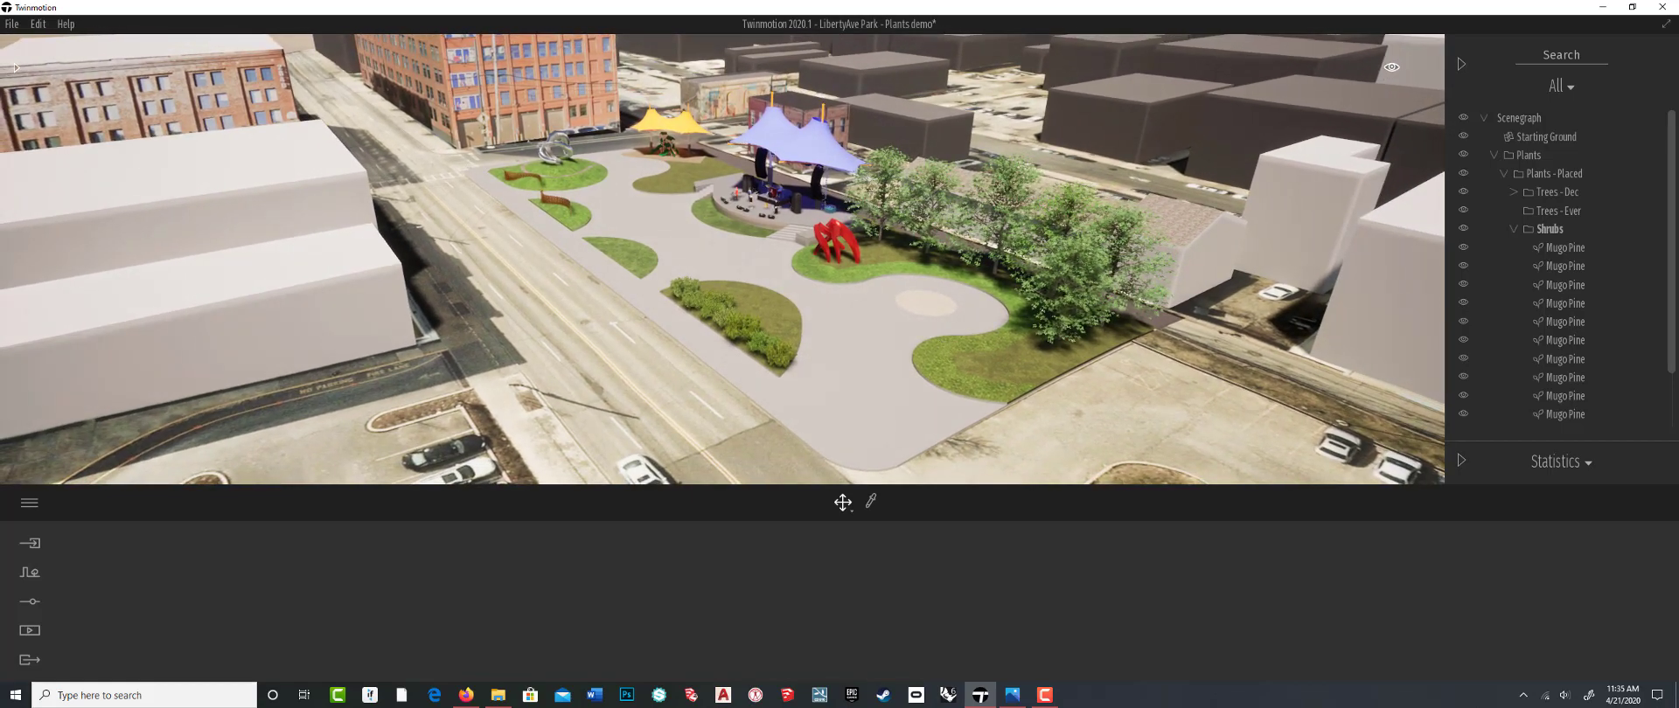
scroll(939, 343, up, 1)
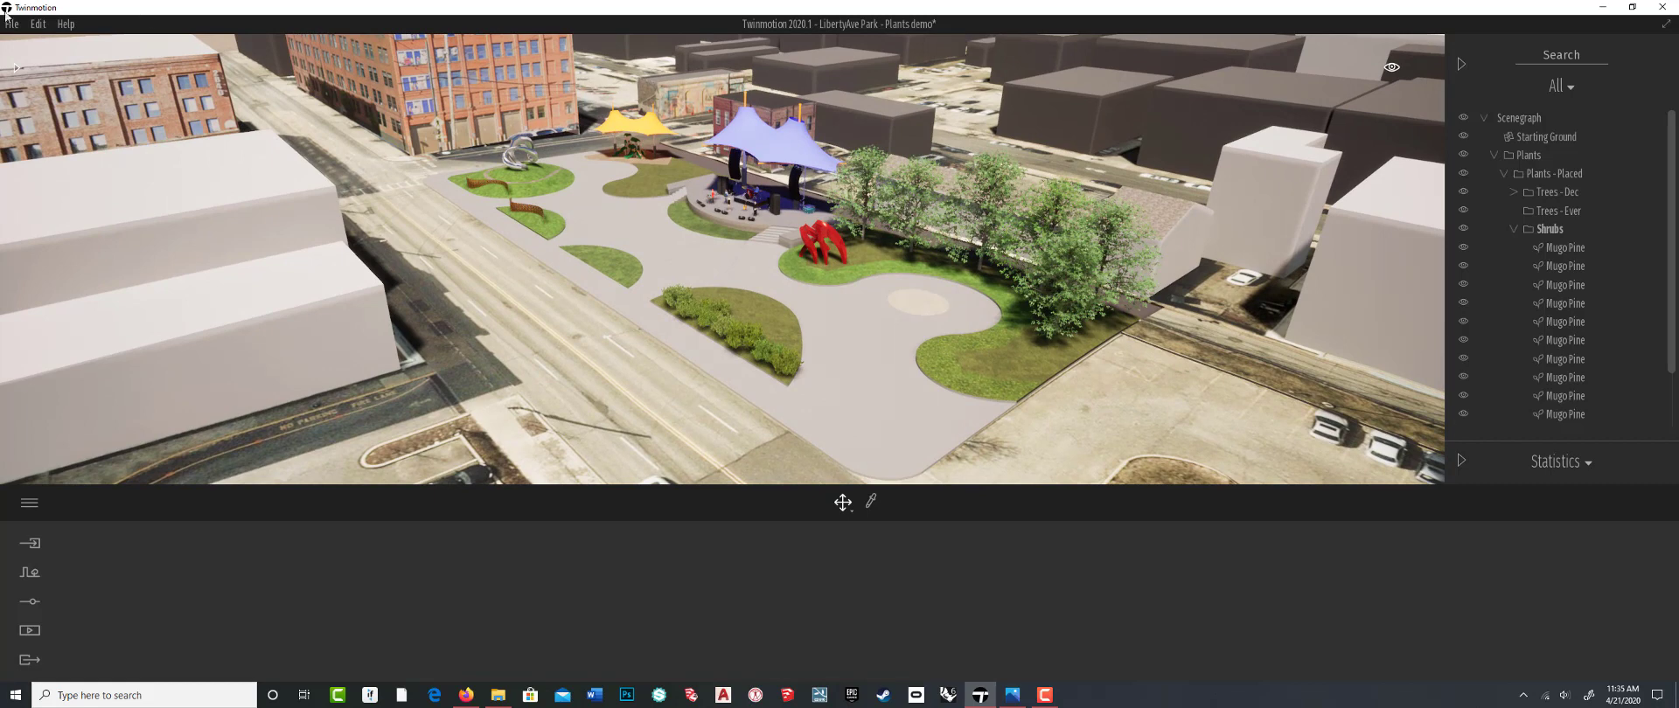
Start Vegetation Paint and open the Bushes category of the Vegetation and landscape library
click(27, 574)
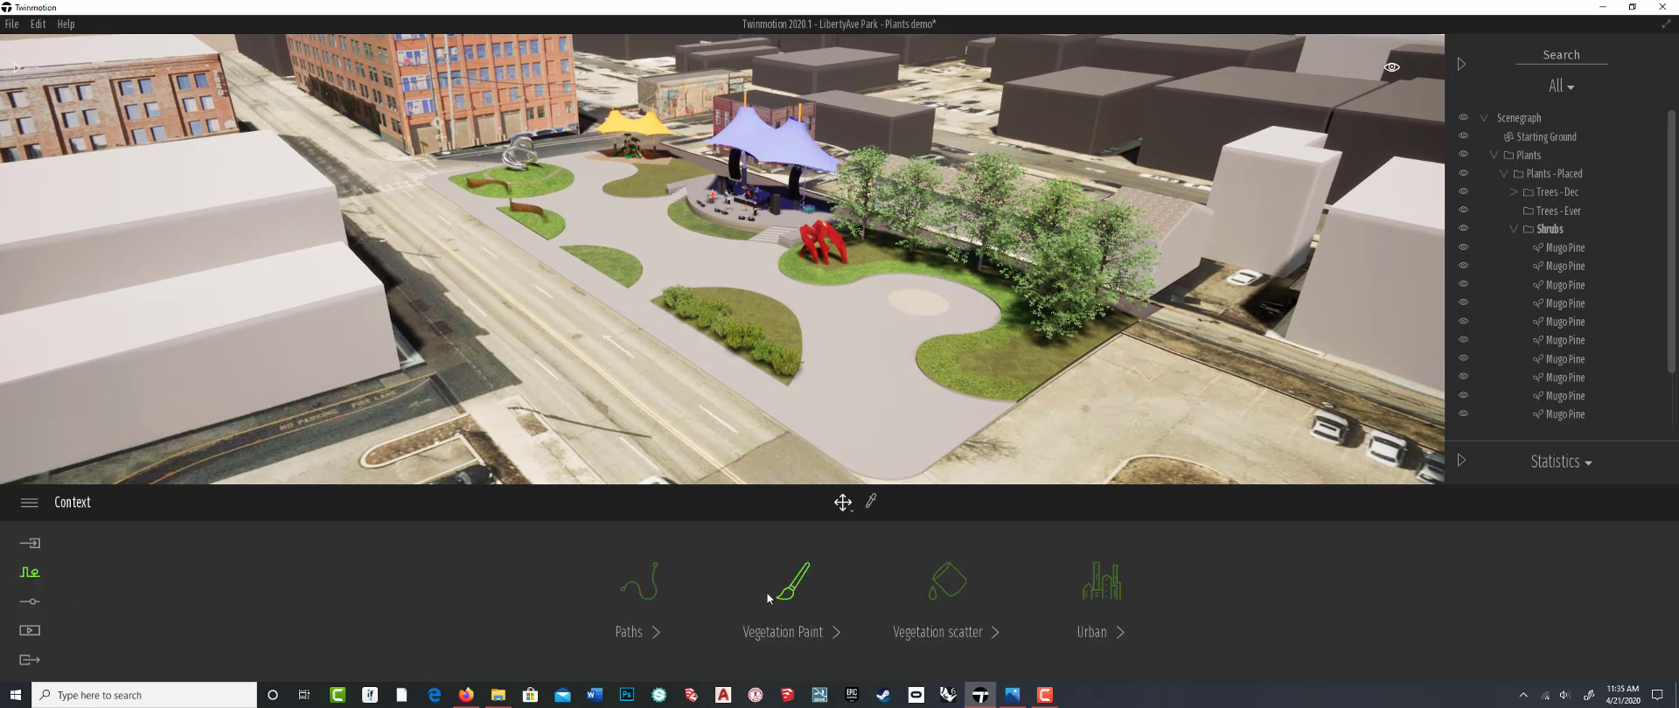
click(794, 593)
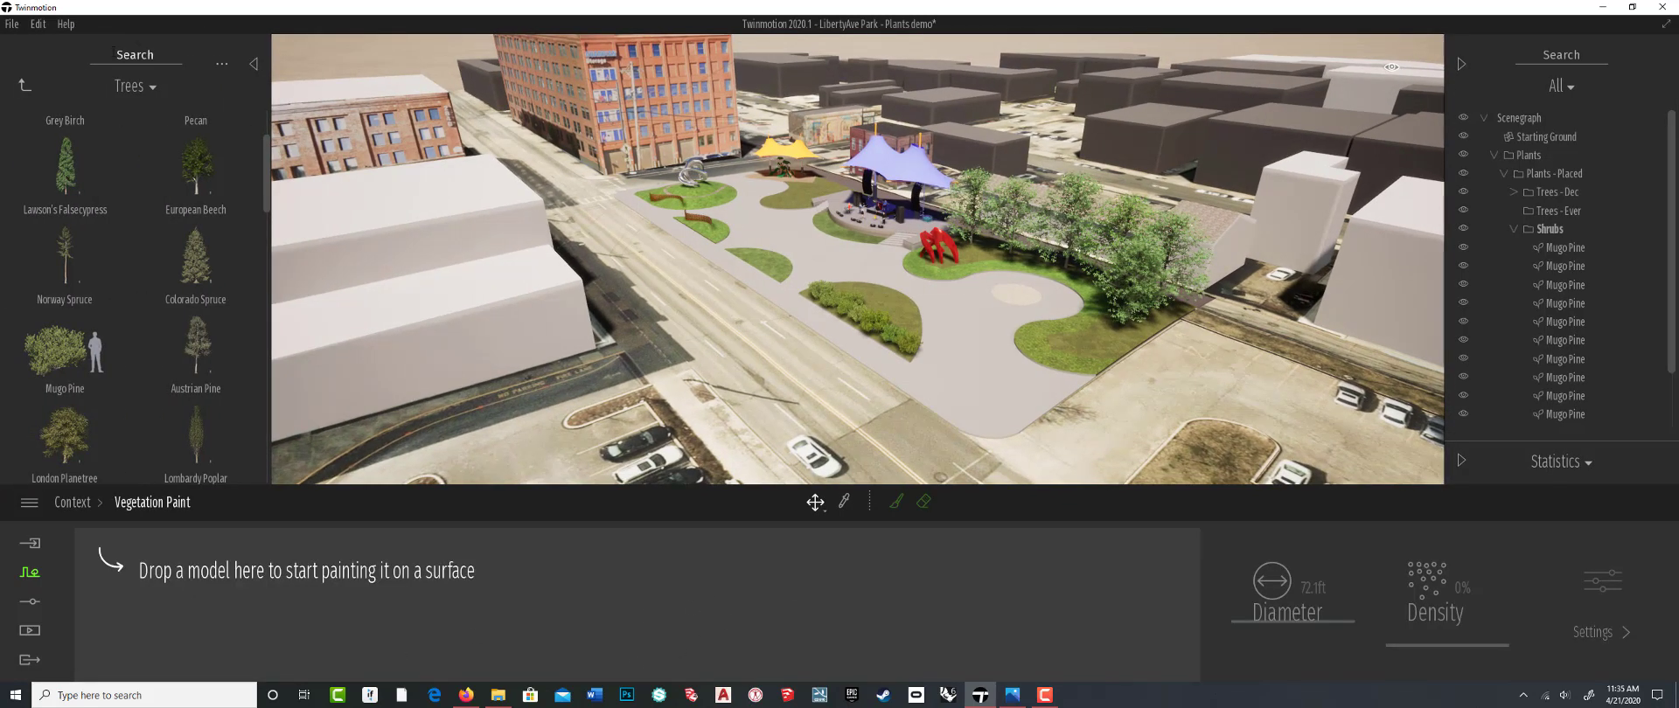
click(22, 88)
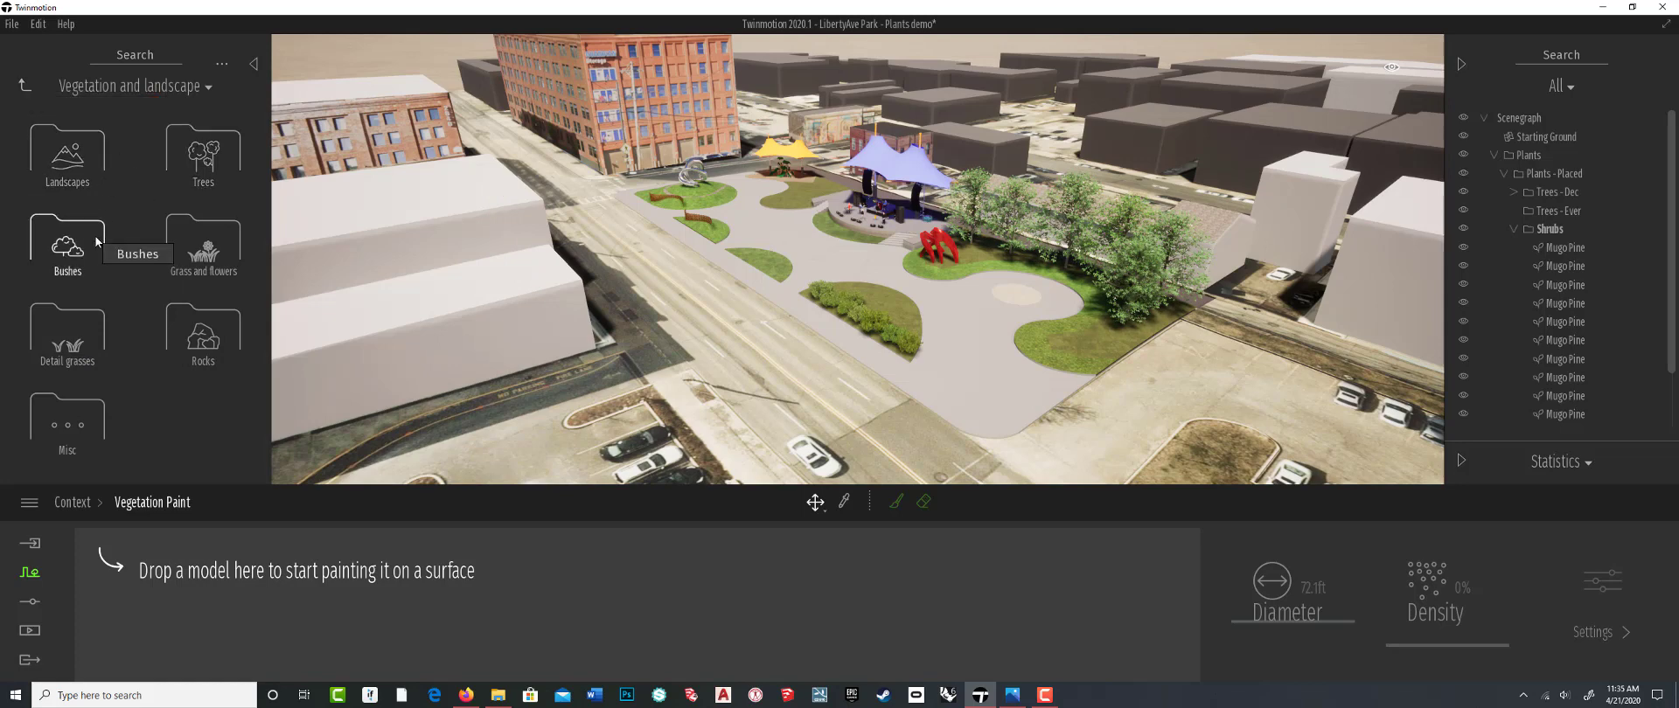
click(96, 243)
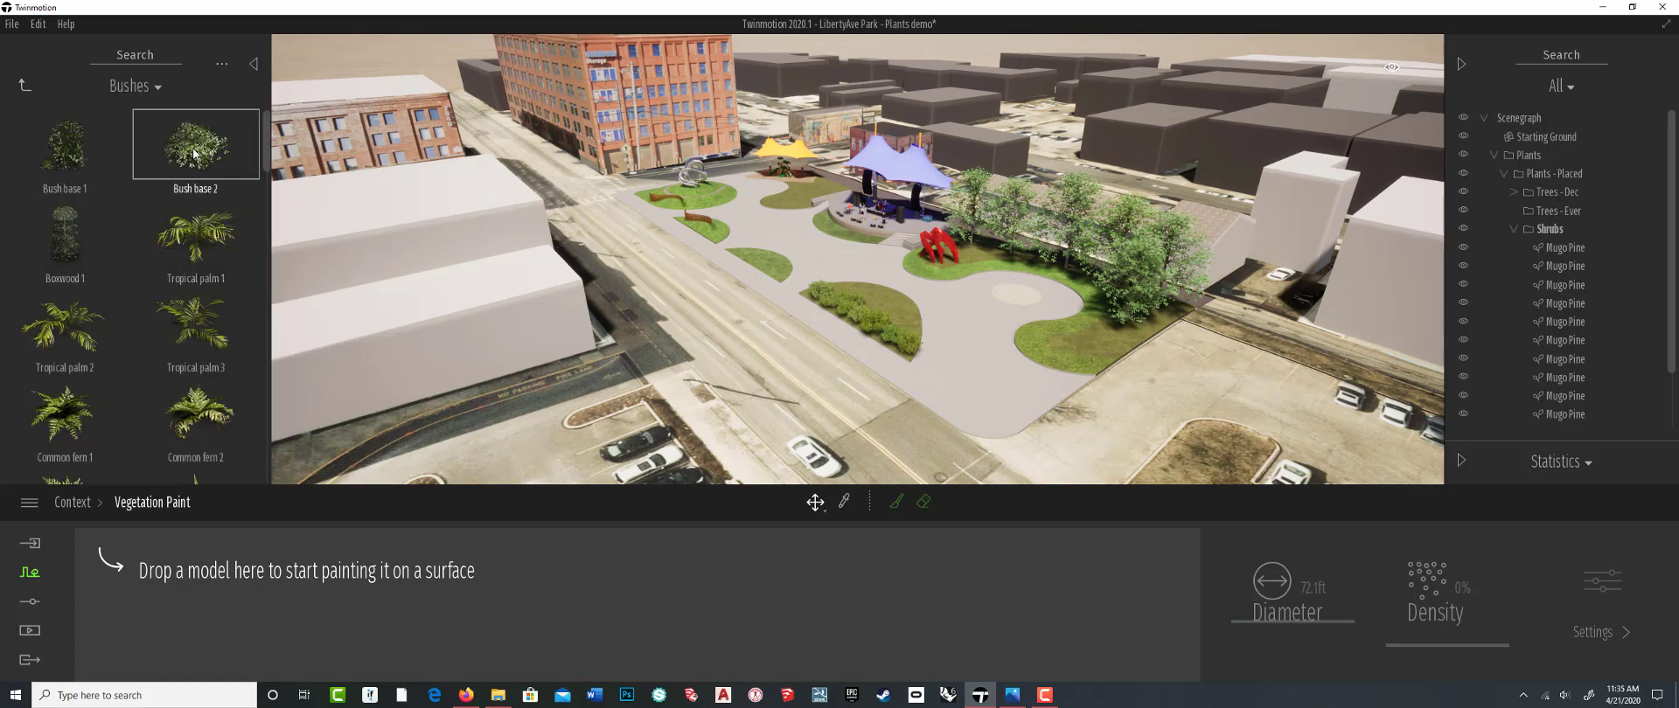
Add four Bush base 2 entries and one RosaCanina 1 to the vegetation paint set
drag(186, 143, 160, 575)
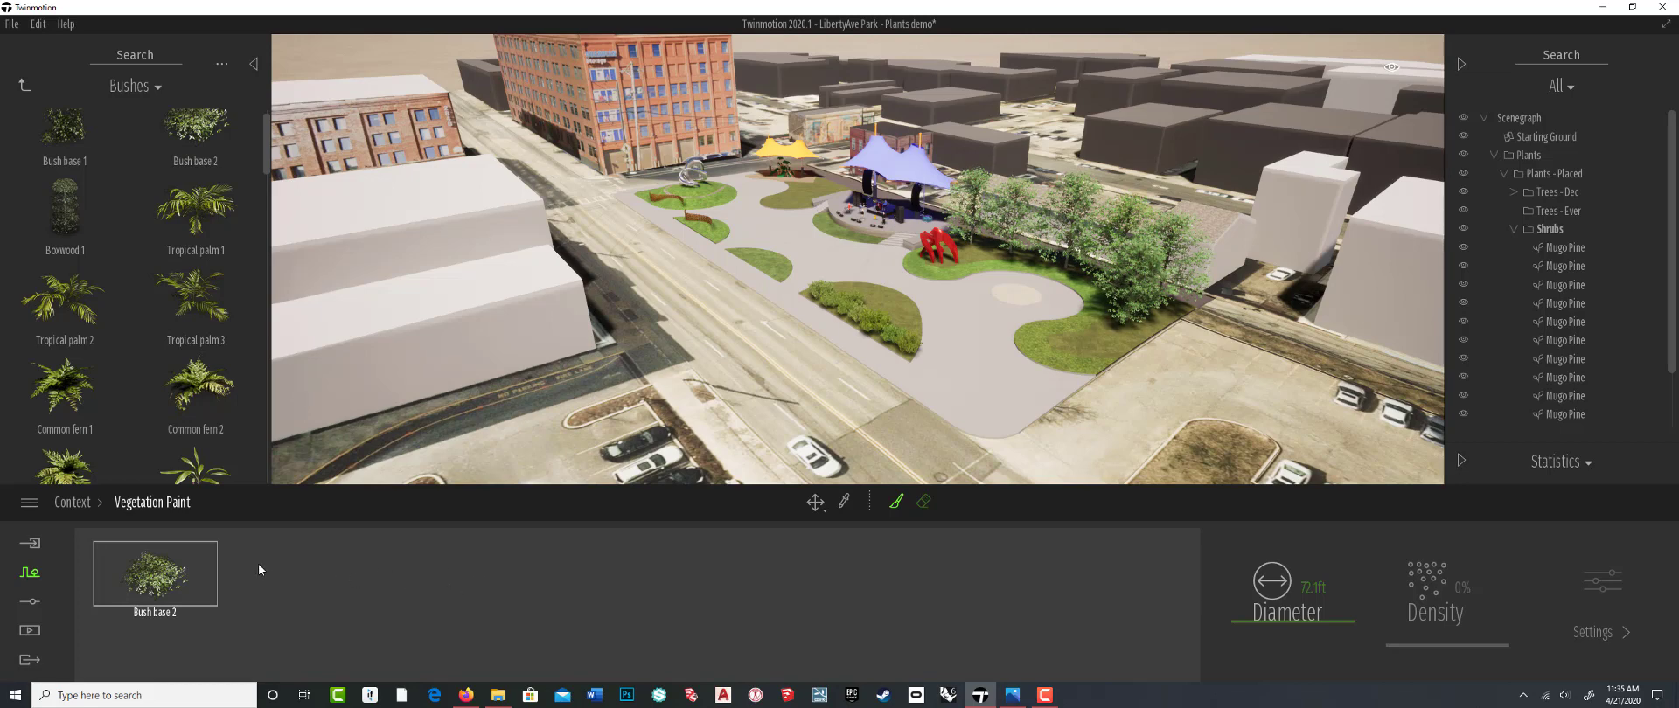
scroll(195, 149, up, 1)
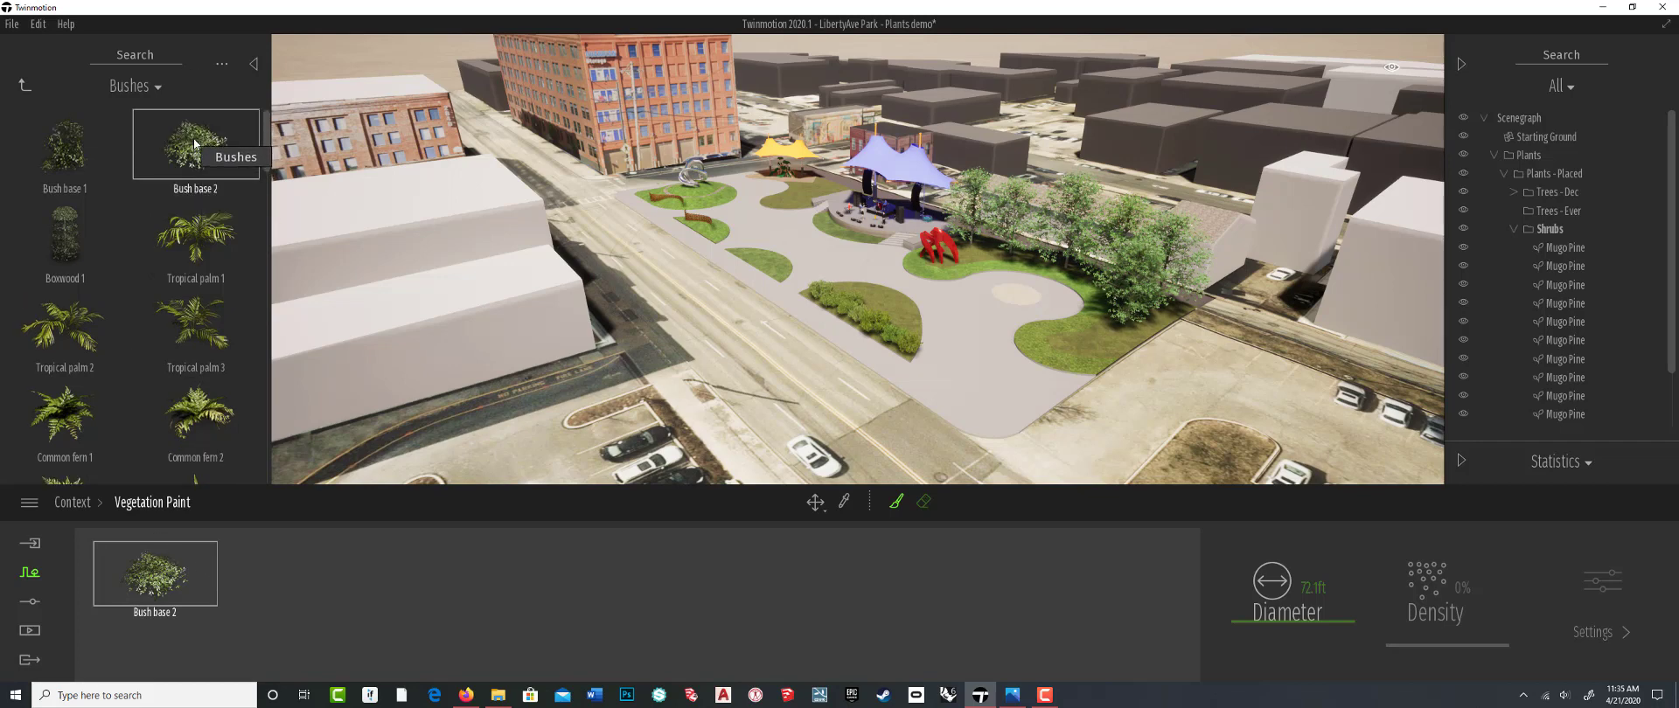
click(194, 151)
scroll(205, 204, down, 1)
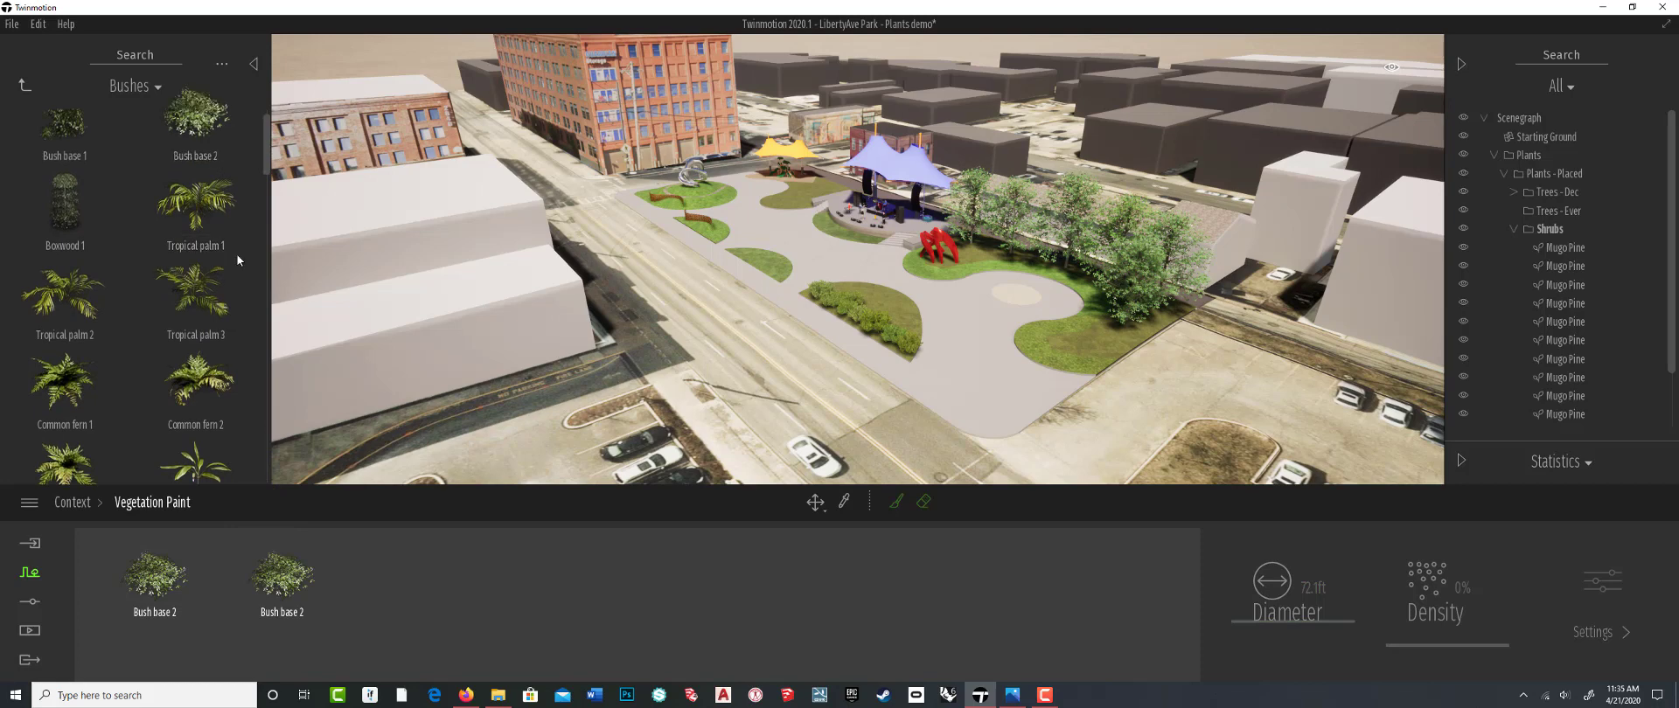
scroll(210, 205, up, 1)
click(197, 158)
click(197, 162)
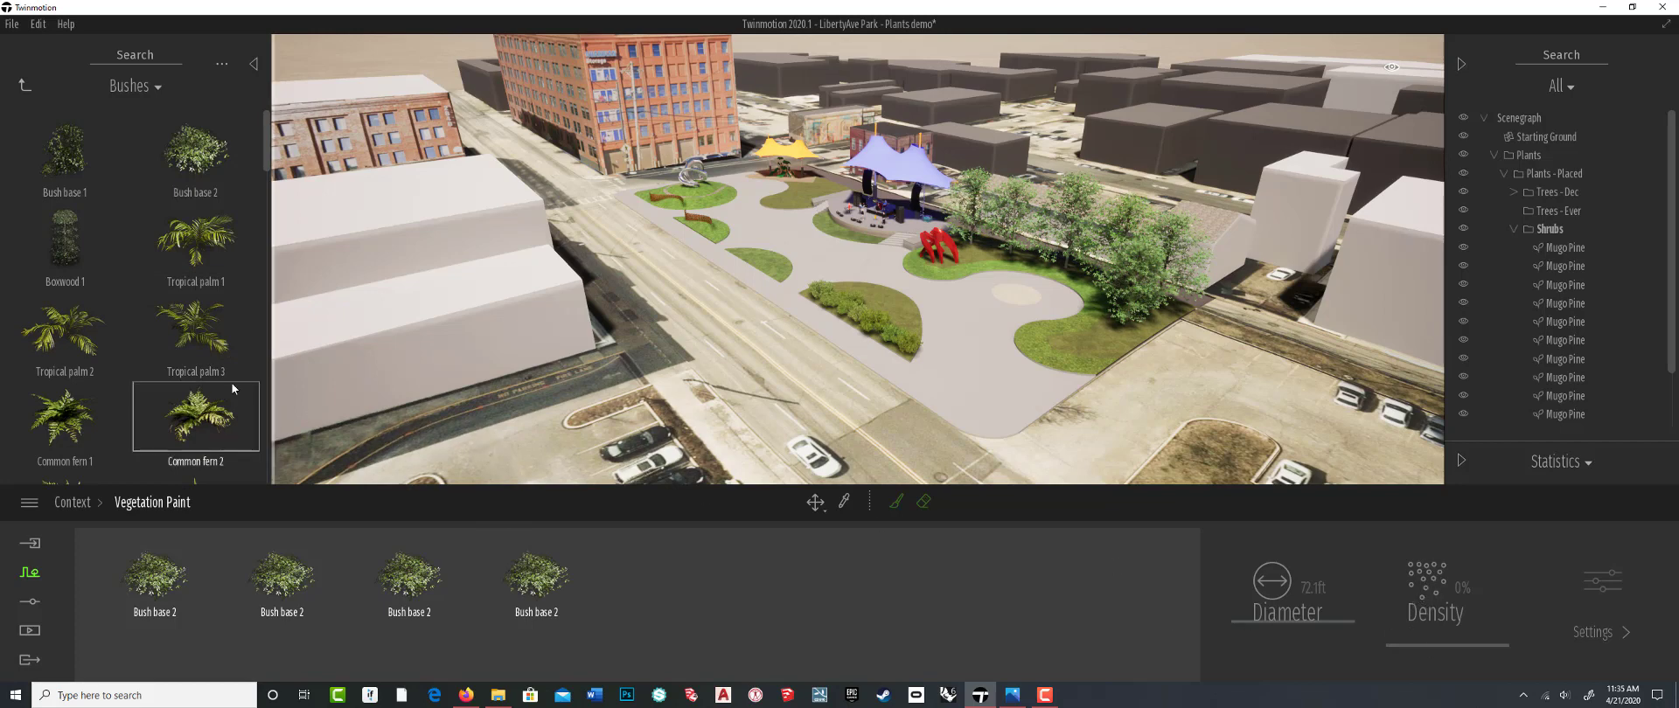
drag(266, 150, 261, 438)
drag(201, 278, 618, 588)
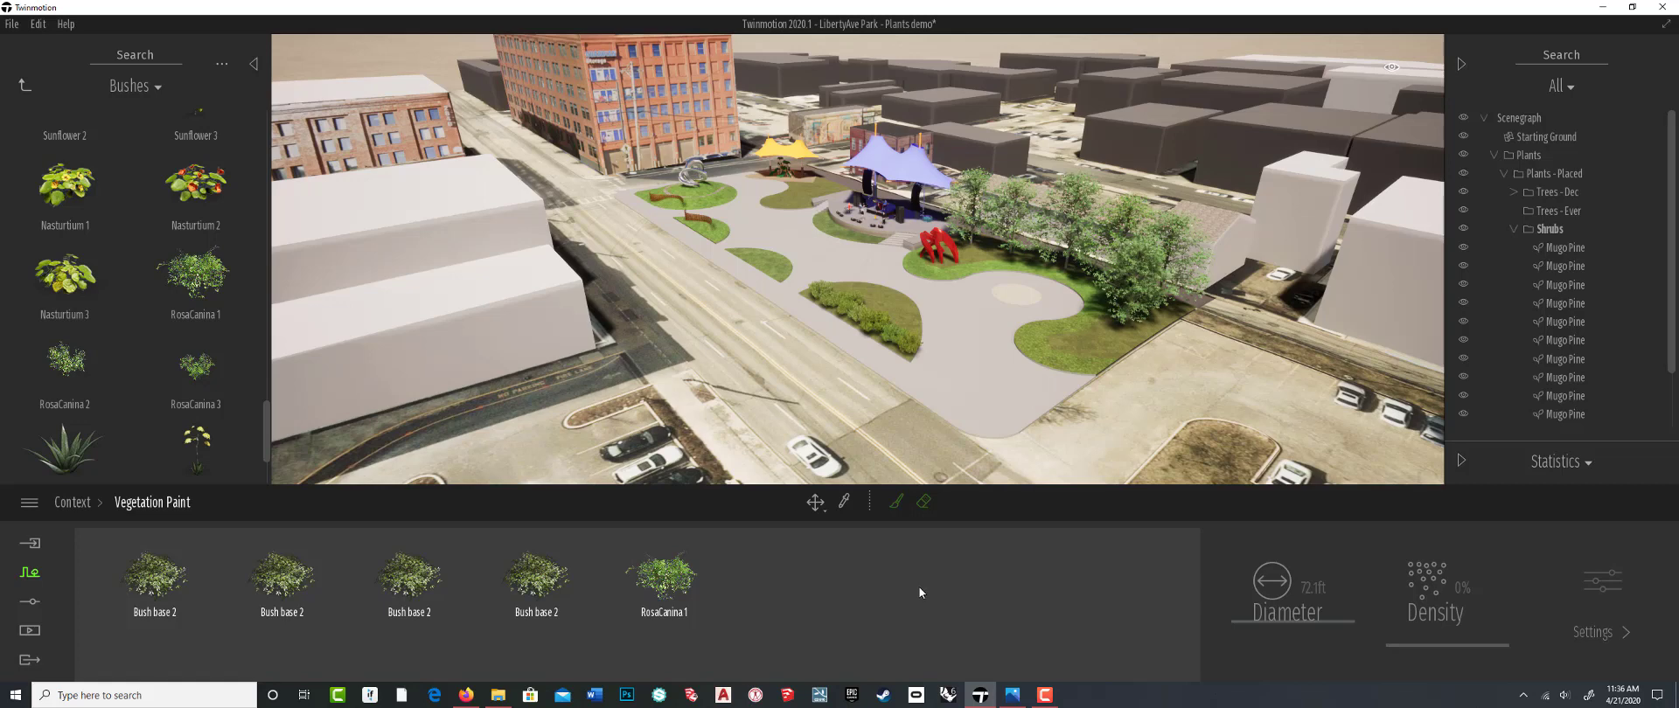
Set the density of the second and fourth Bush base 2 and the RosaCanina 1 to 66% and activate the paint brush
click(194, 574)
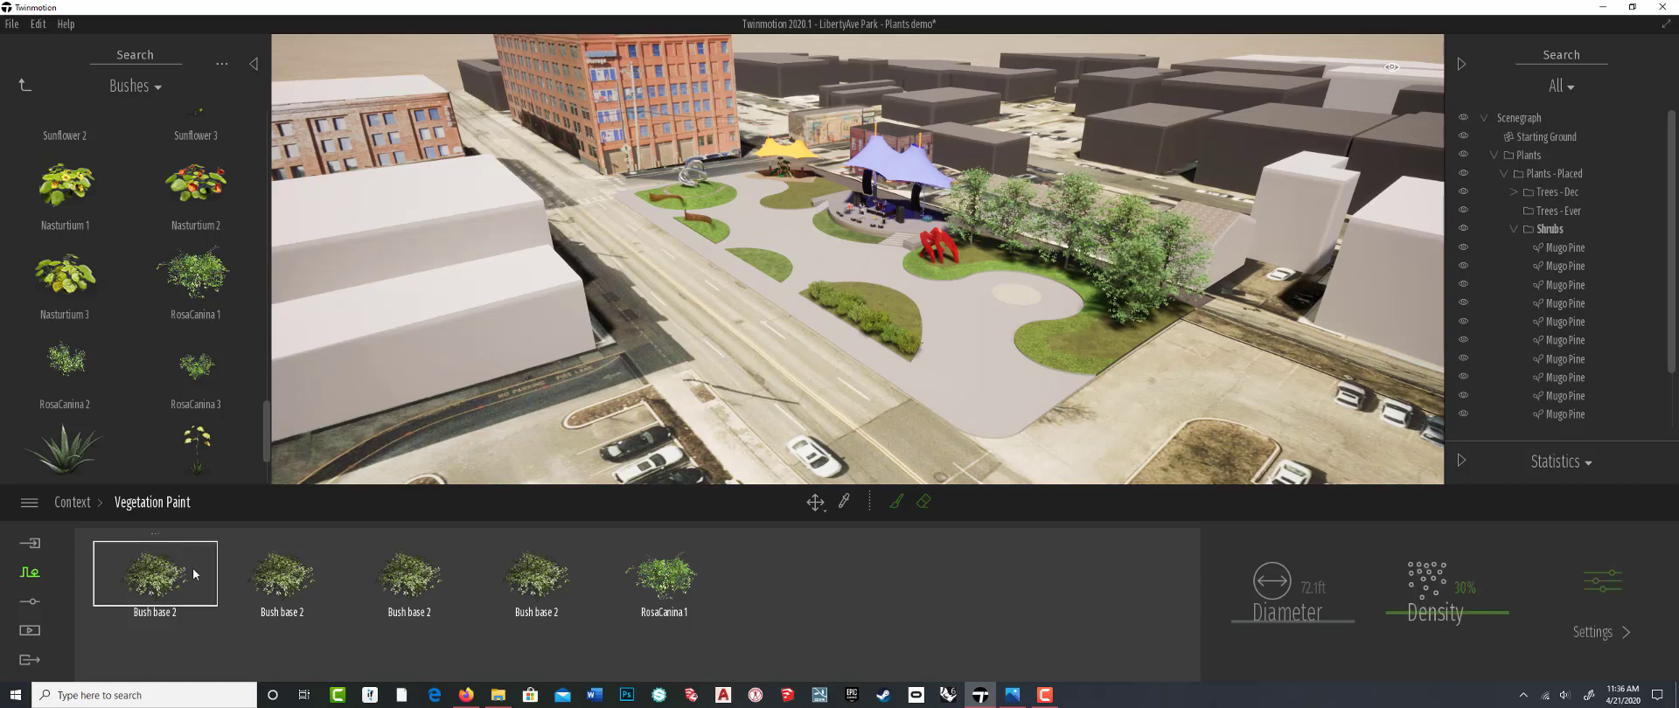
shift+click(711, 588)
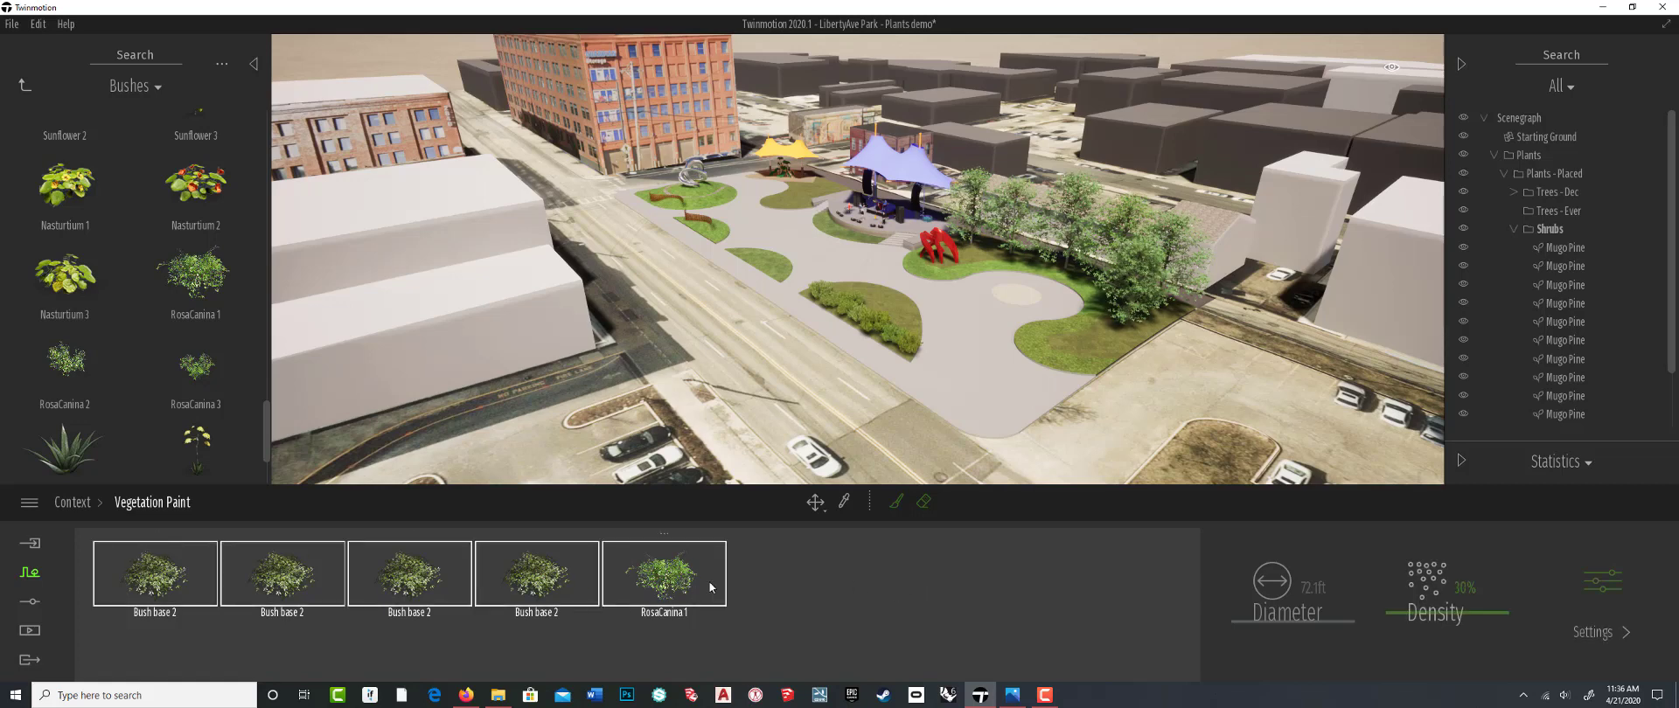
click(809, 592)
click(284, 573)
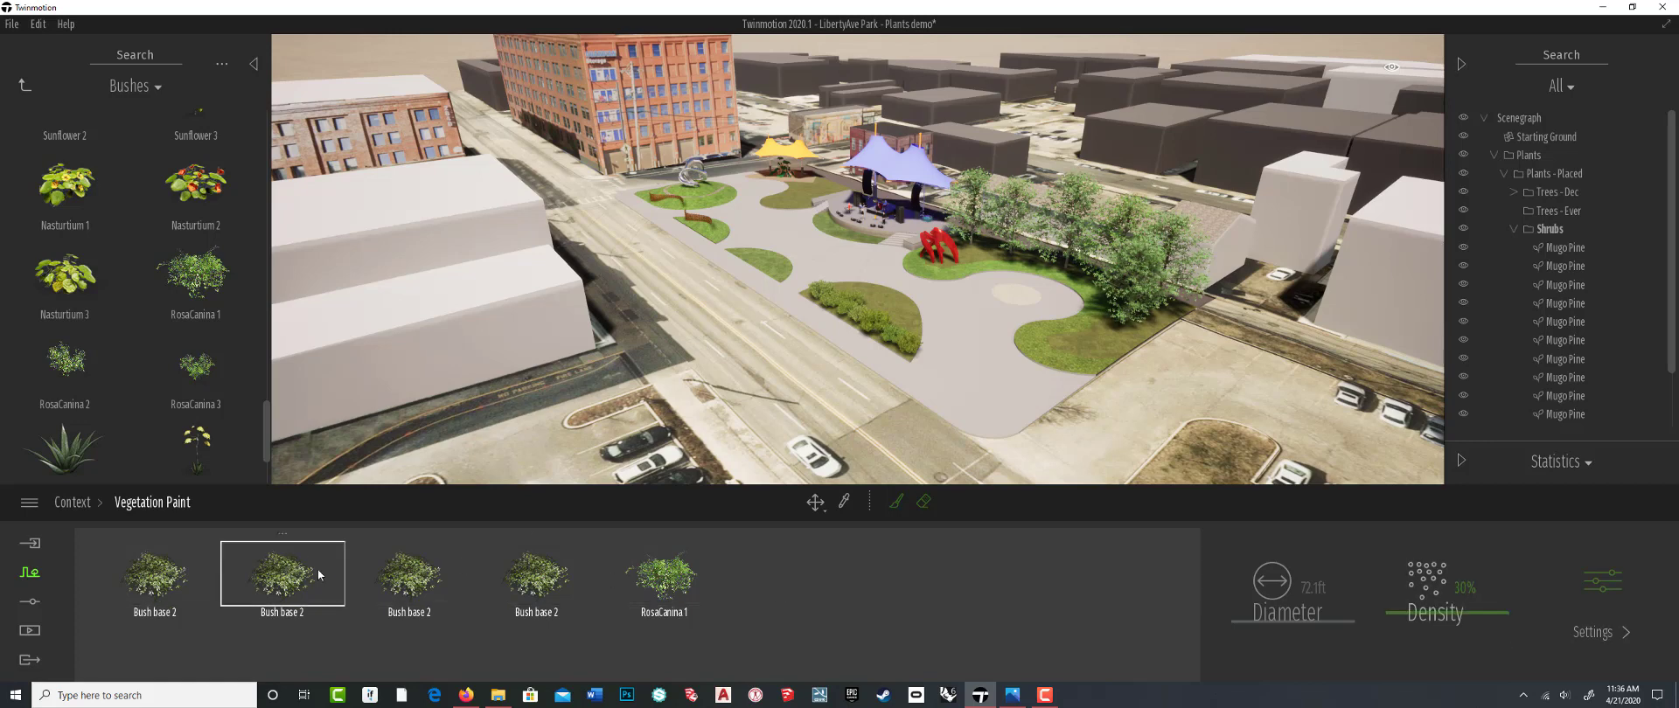
ctrl+click(536, 583)
ctrl+click(640, 588)
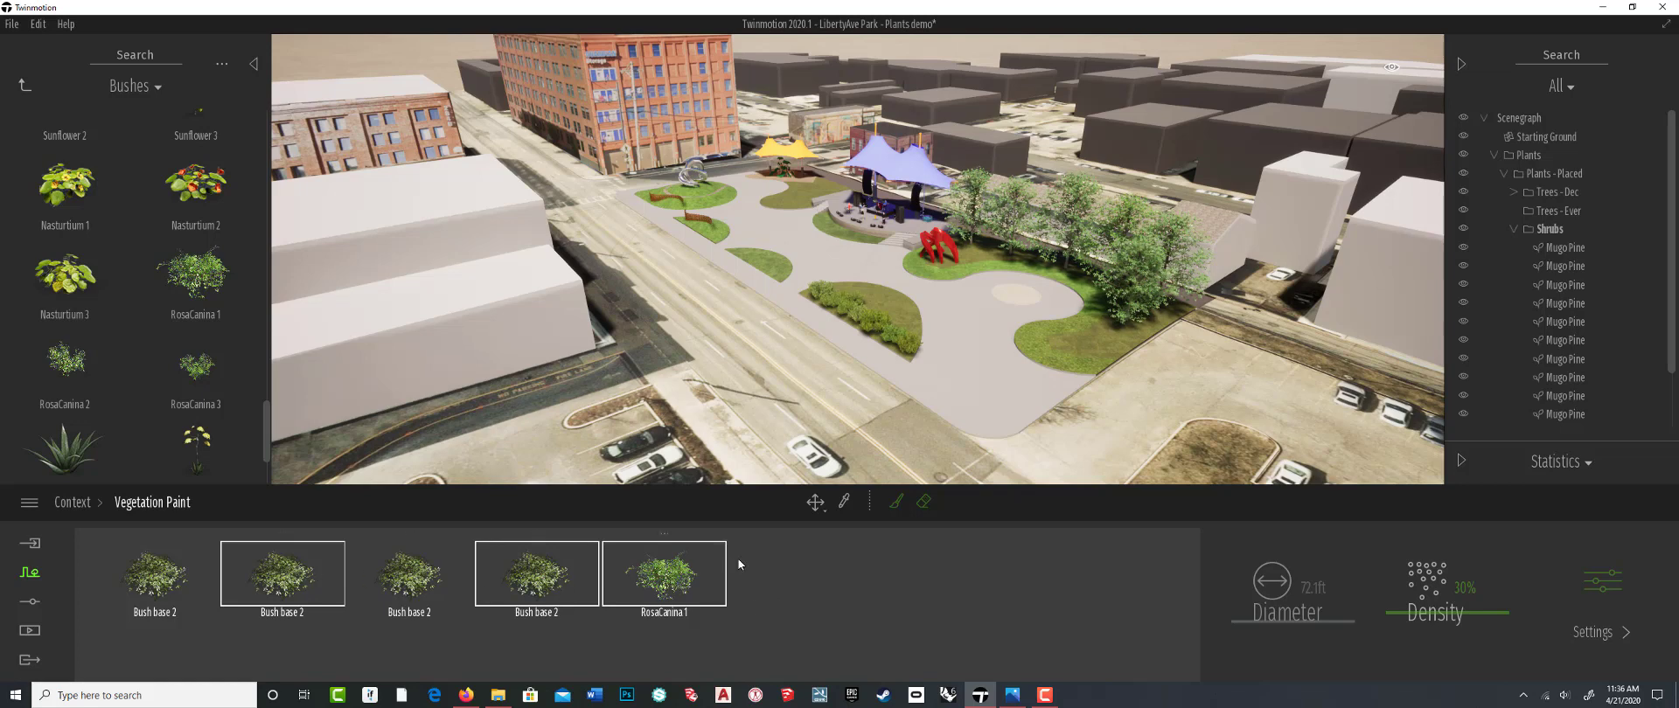
drag(1450, 610, 1445, 573)
click(895, 501)
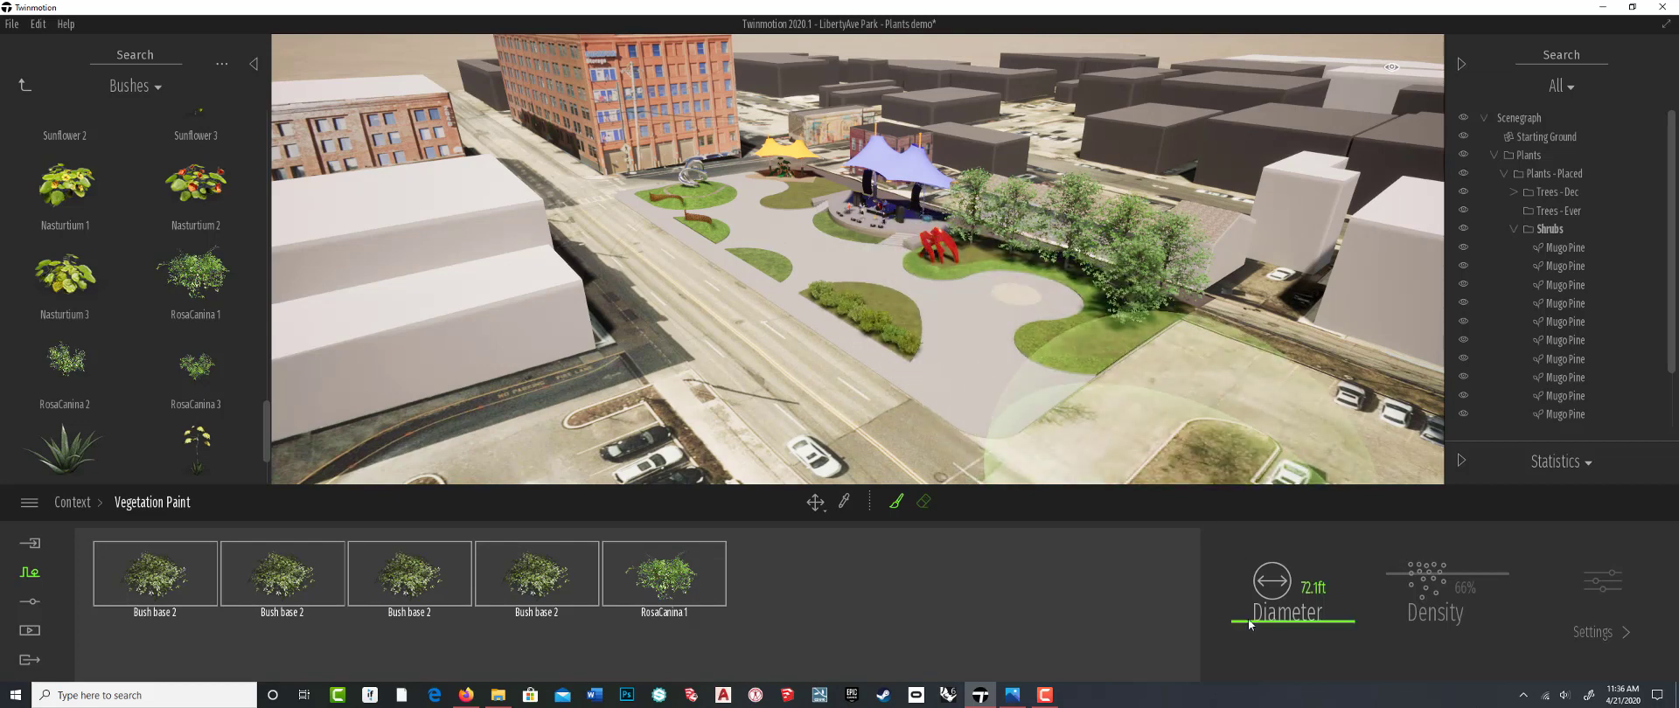
Set the paint brush diameter to 8 ft
drag(1251, 622, 1229, 623)
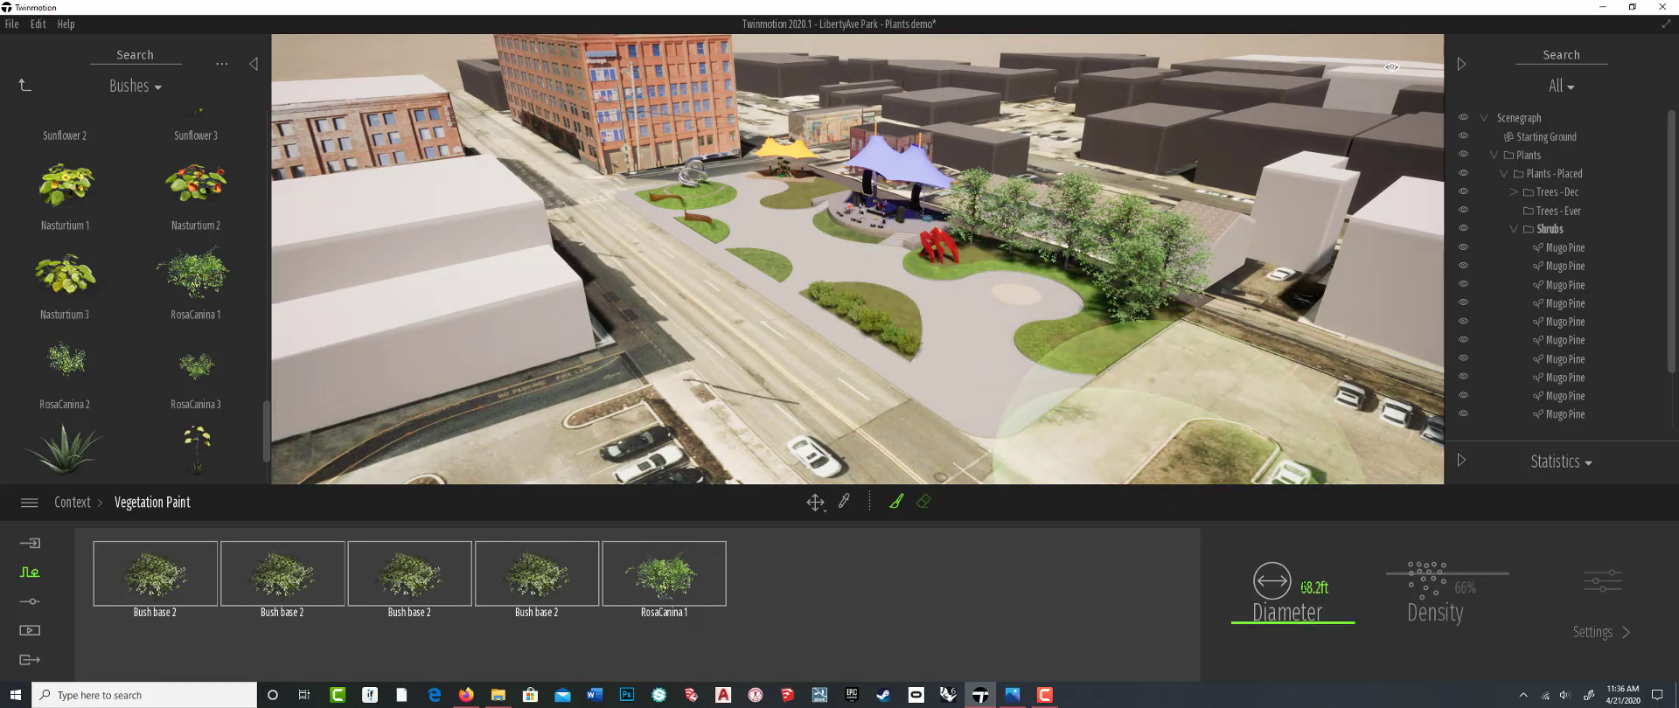
click(1314, 588)
key(BackSpace)
text(5)
key(Return)
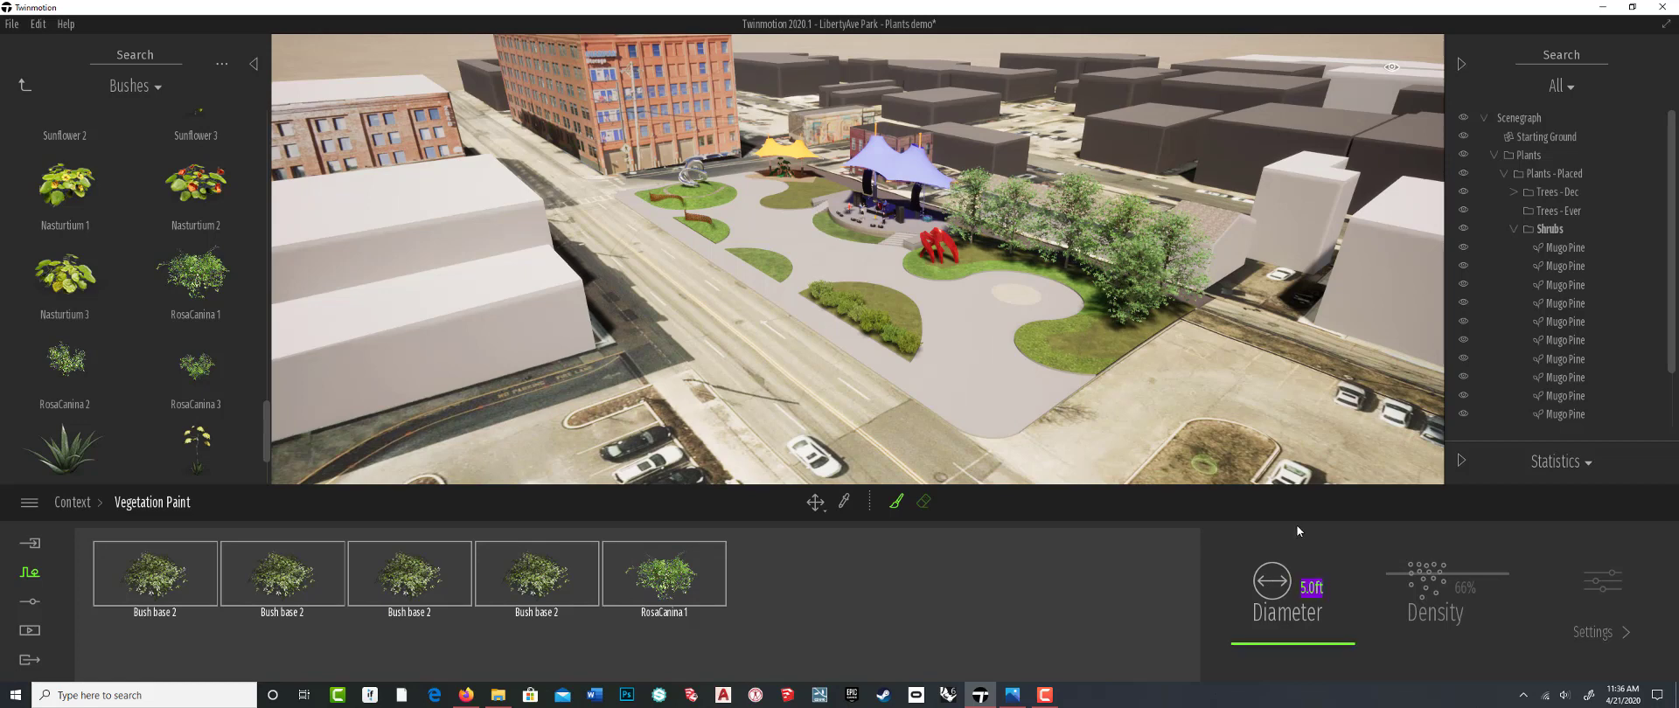
text(8)
key(Return)
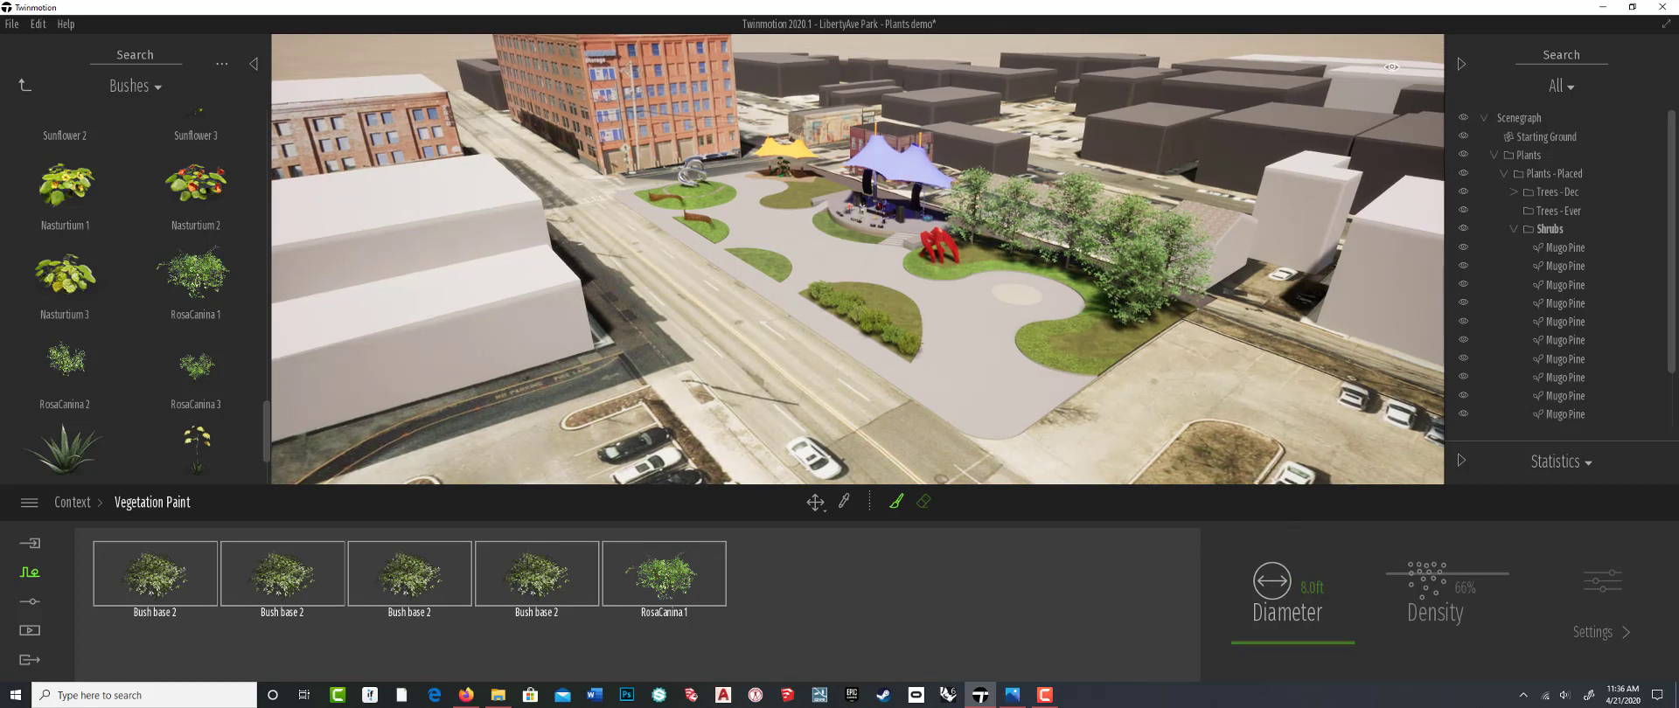
Paint the bush mix over the open grass behind the Mugo Pine row, filling the bed
scroll(880, 222, up, 5)
scroll(873, 327, up, 3)
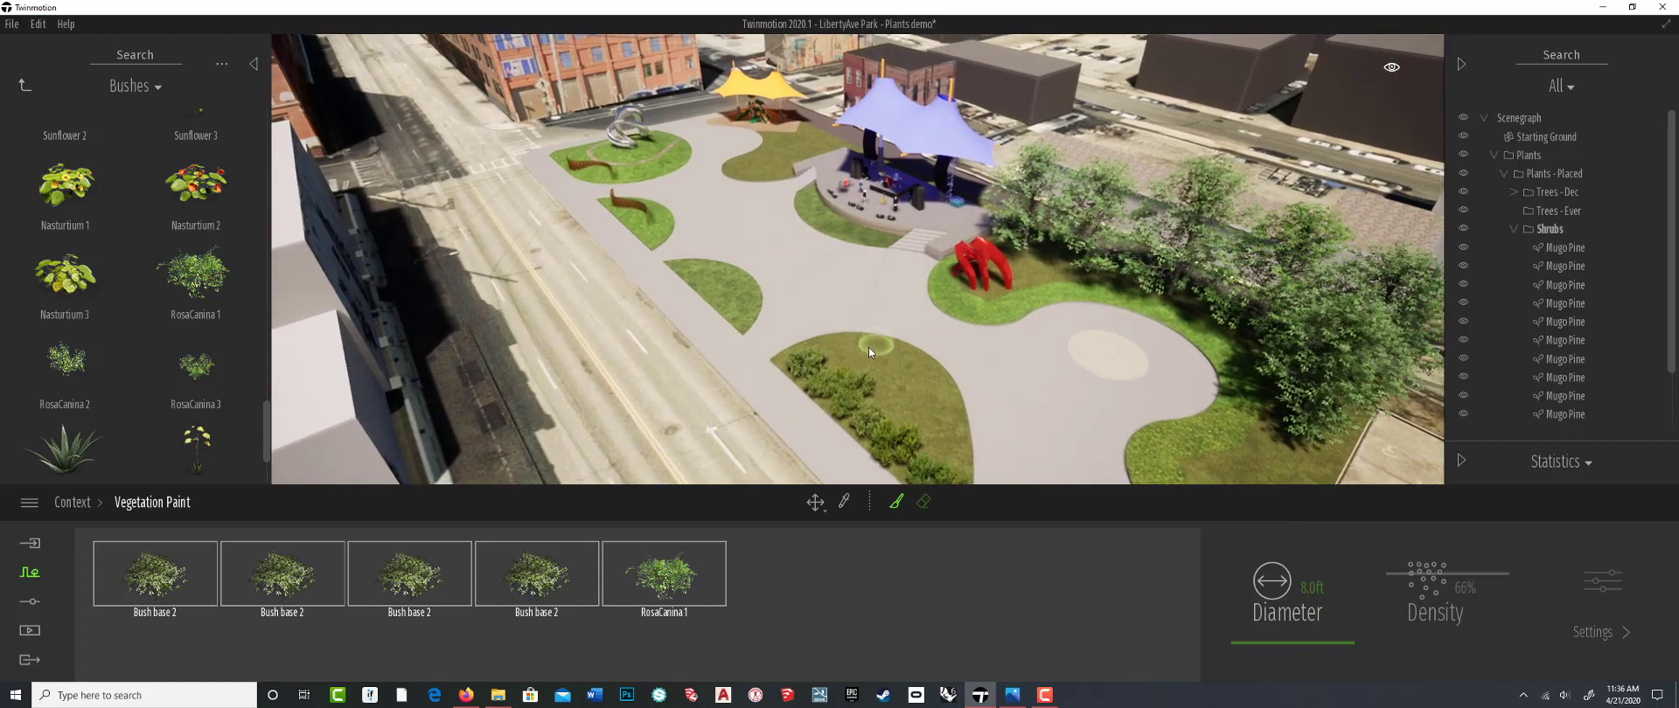
drag(837, 385, 890, 388)
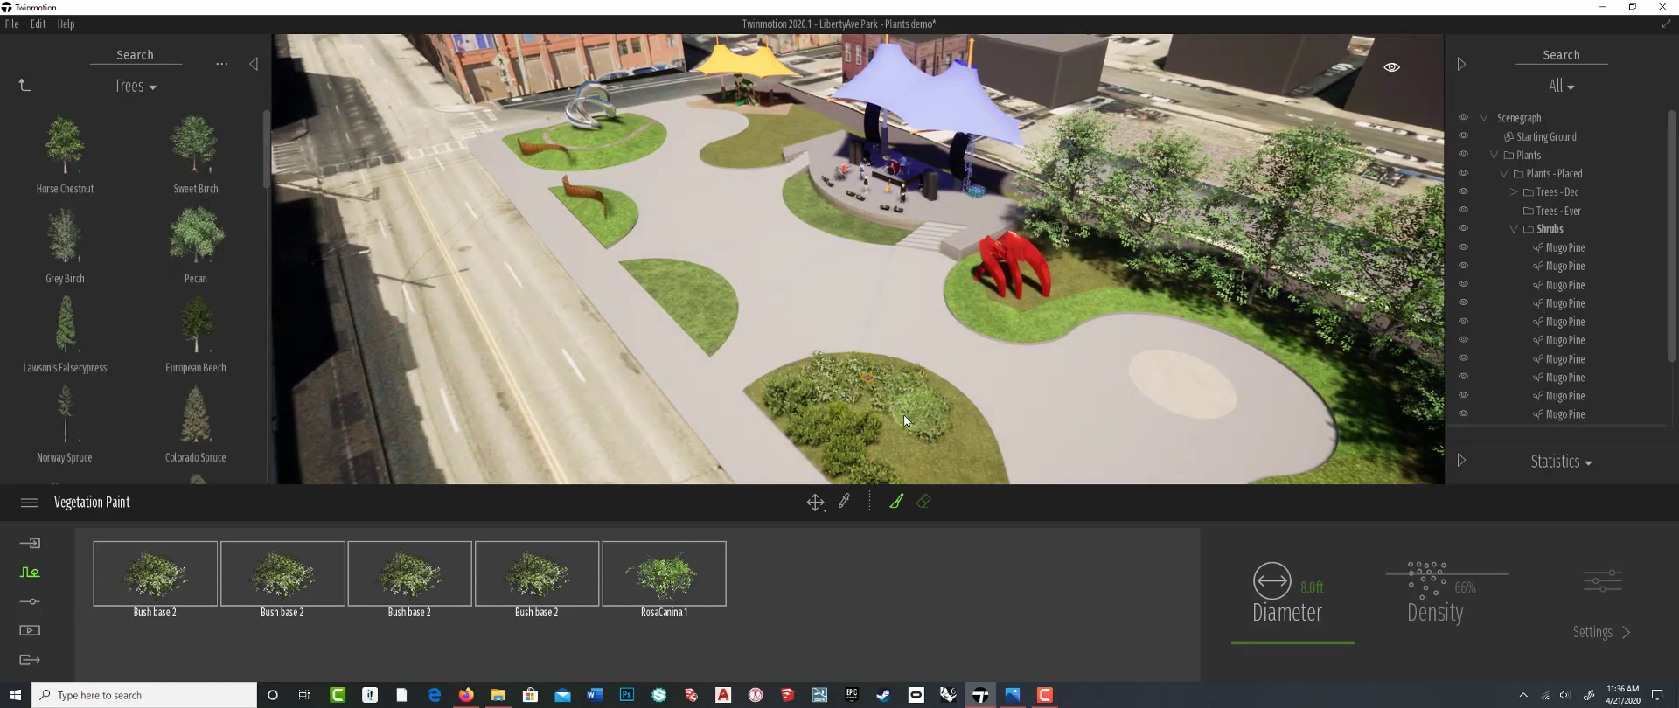
scroll(920, 417, down, 3)
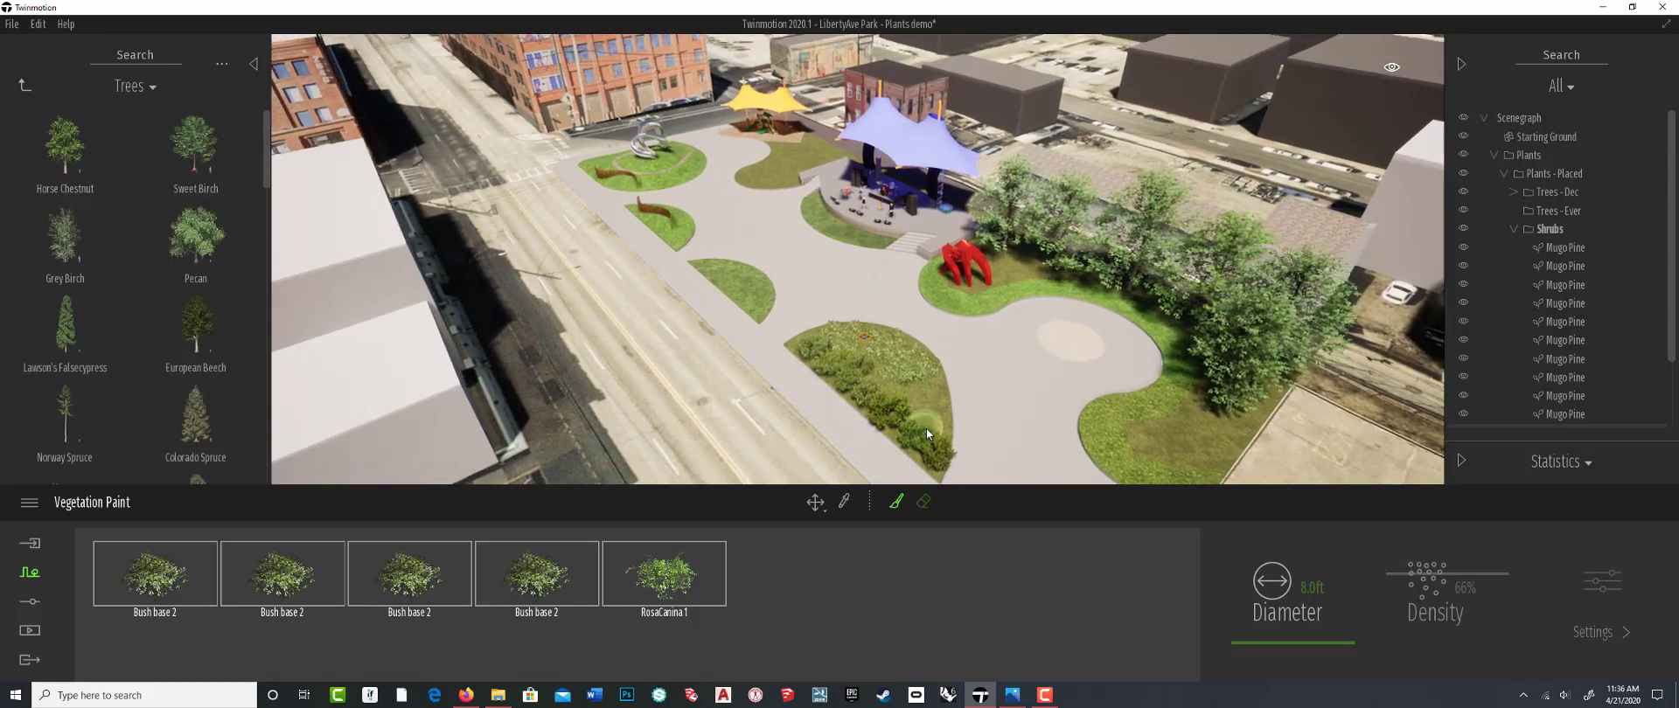
scroll(926, 428, up, 3)
mouse_move(930, 441)
middle_down()
mouse_move(882, 206)
mouse_move(901, 307)
mouse_move(865, 309)
middle_up()
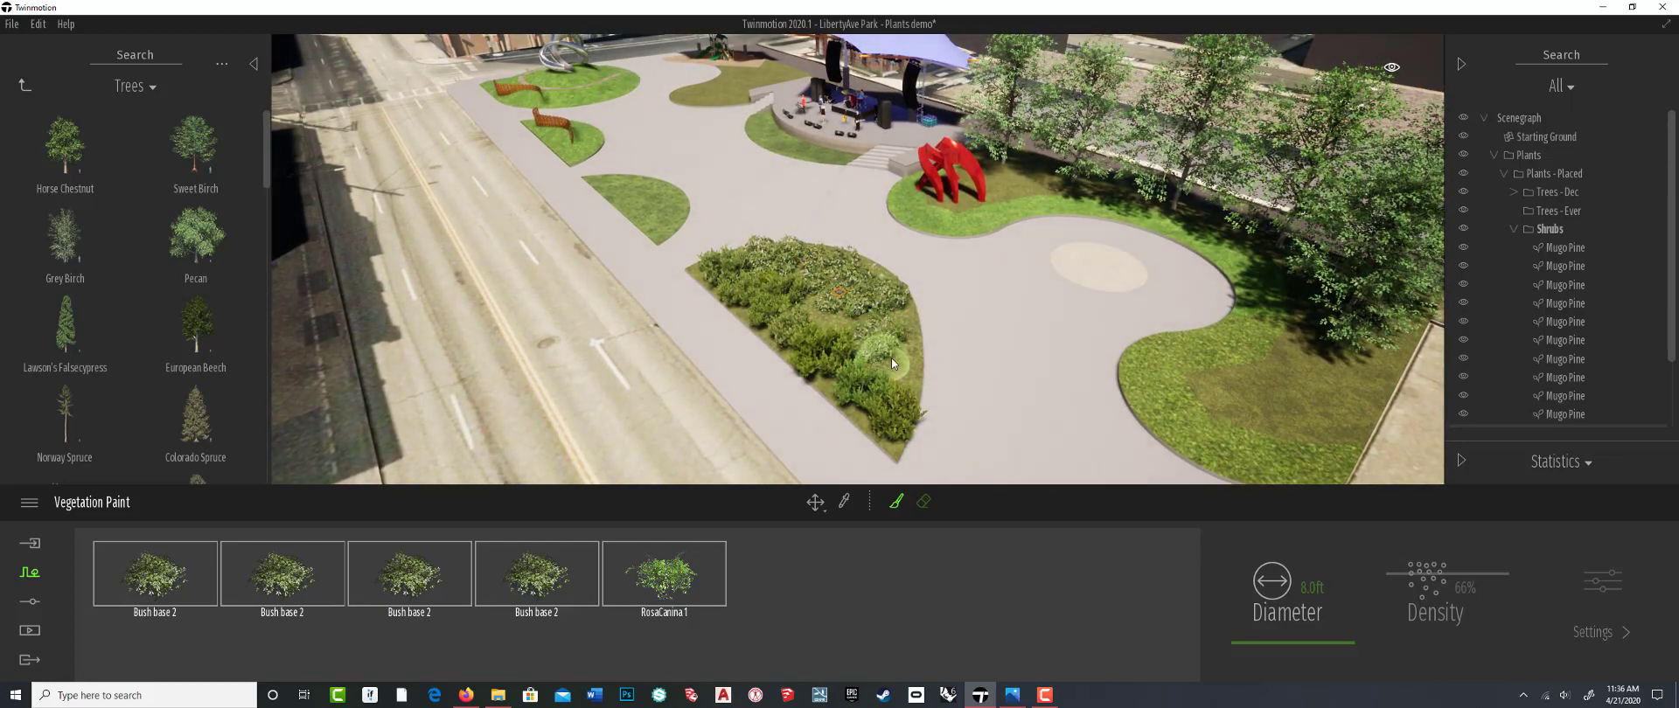
scroll(865, 317, up, 2)
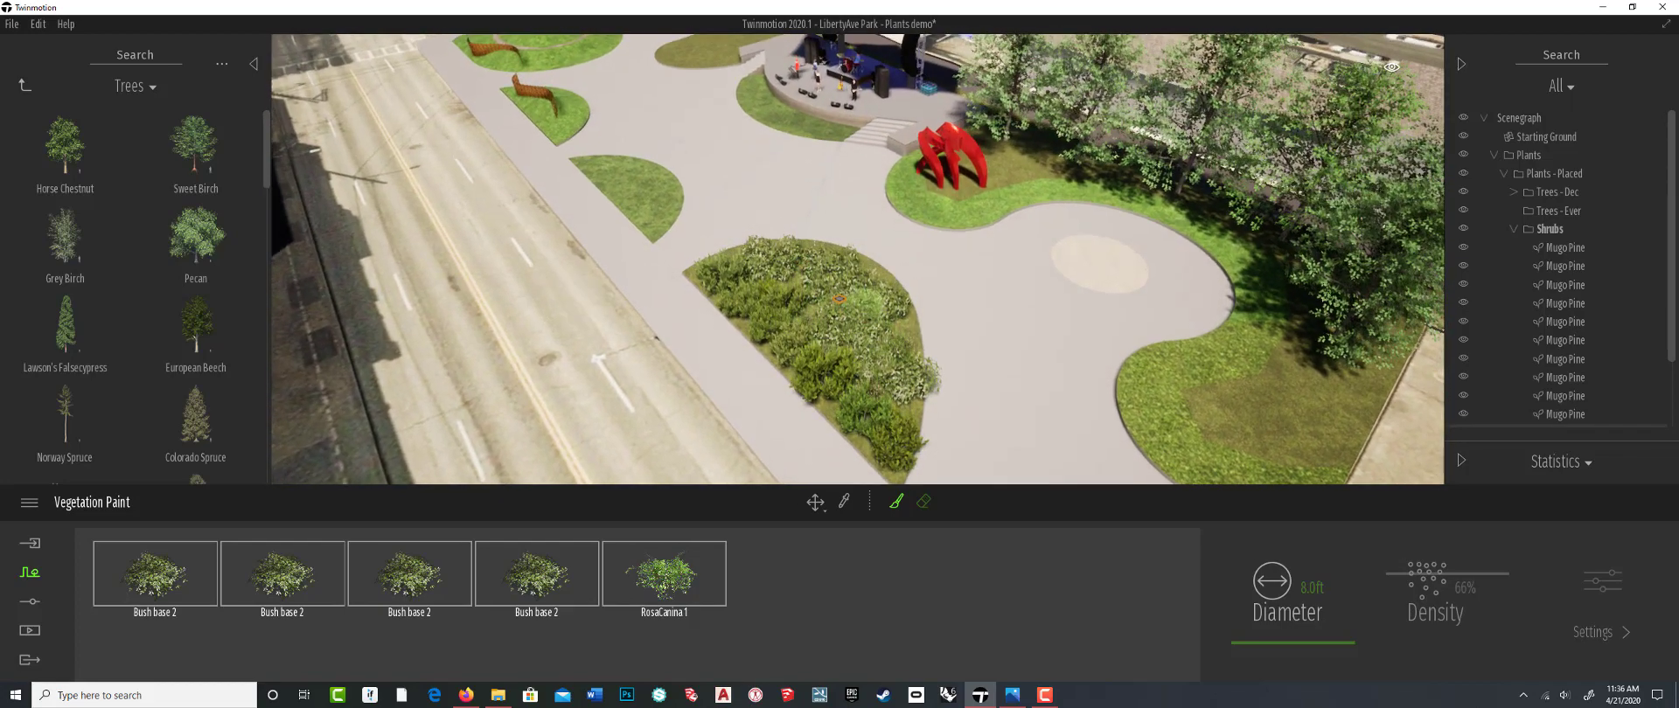
Paint the bush mix across the grass bed at the end of the tree row and stop painting
right_drag(885, 328, 879, 354)
mouse_move(1275, 366)
mouse_down()
mouse_move(1214, 391)
mouse_move(1305, 363)
mouse_move(1366, 385)
mouse_move(1309, 409)
mouse_move(1350, 422)
mouse_move(1331, 428)
mouse_up()
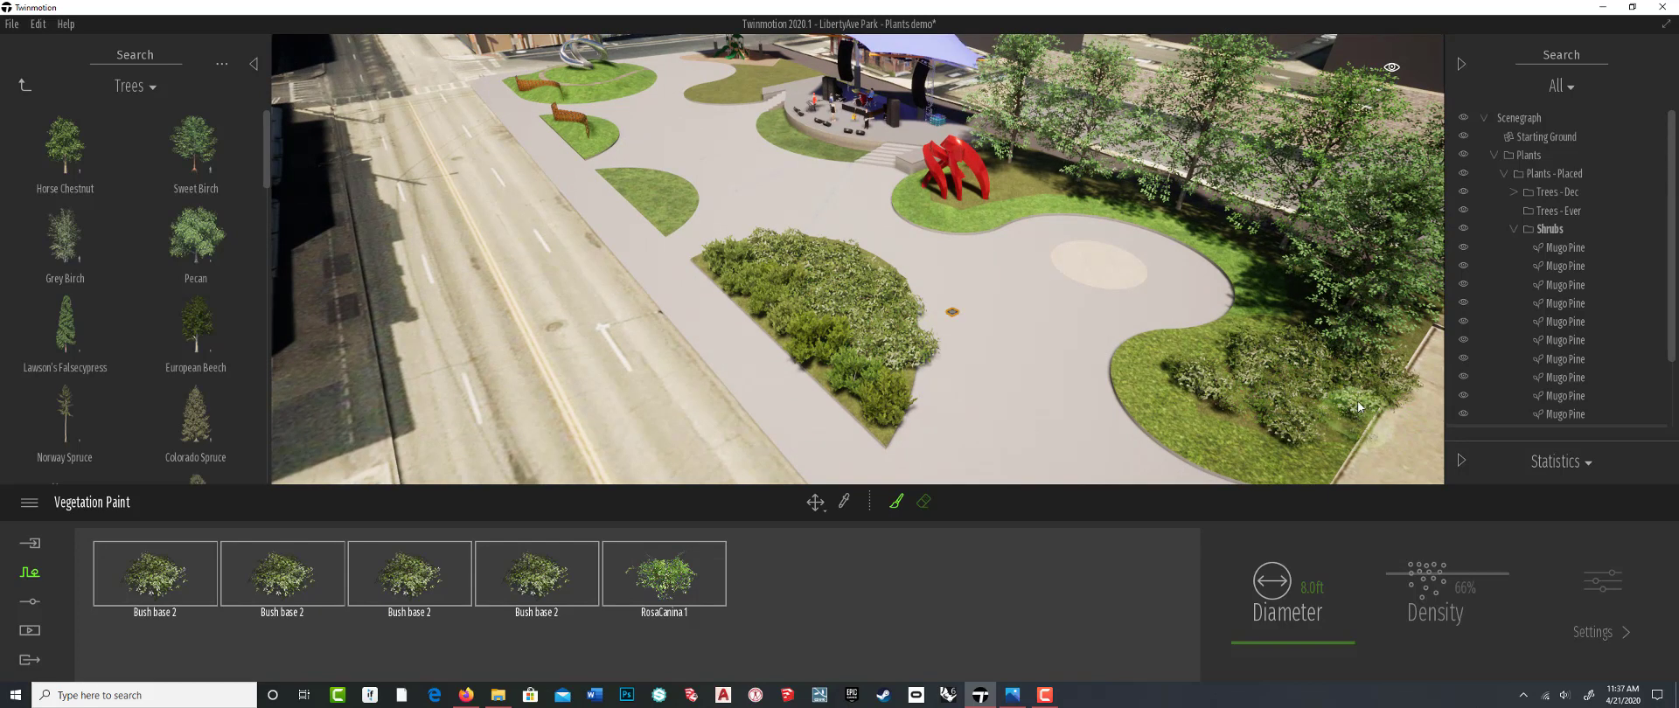
drag(1396, 359, 1414, 333)
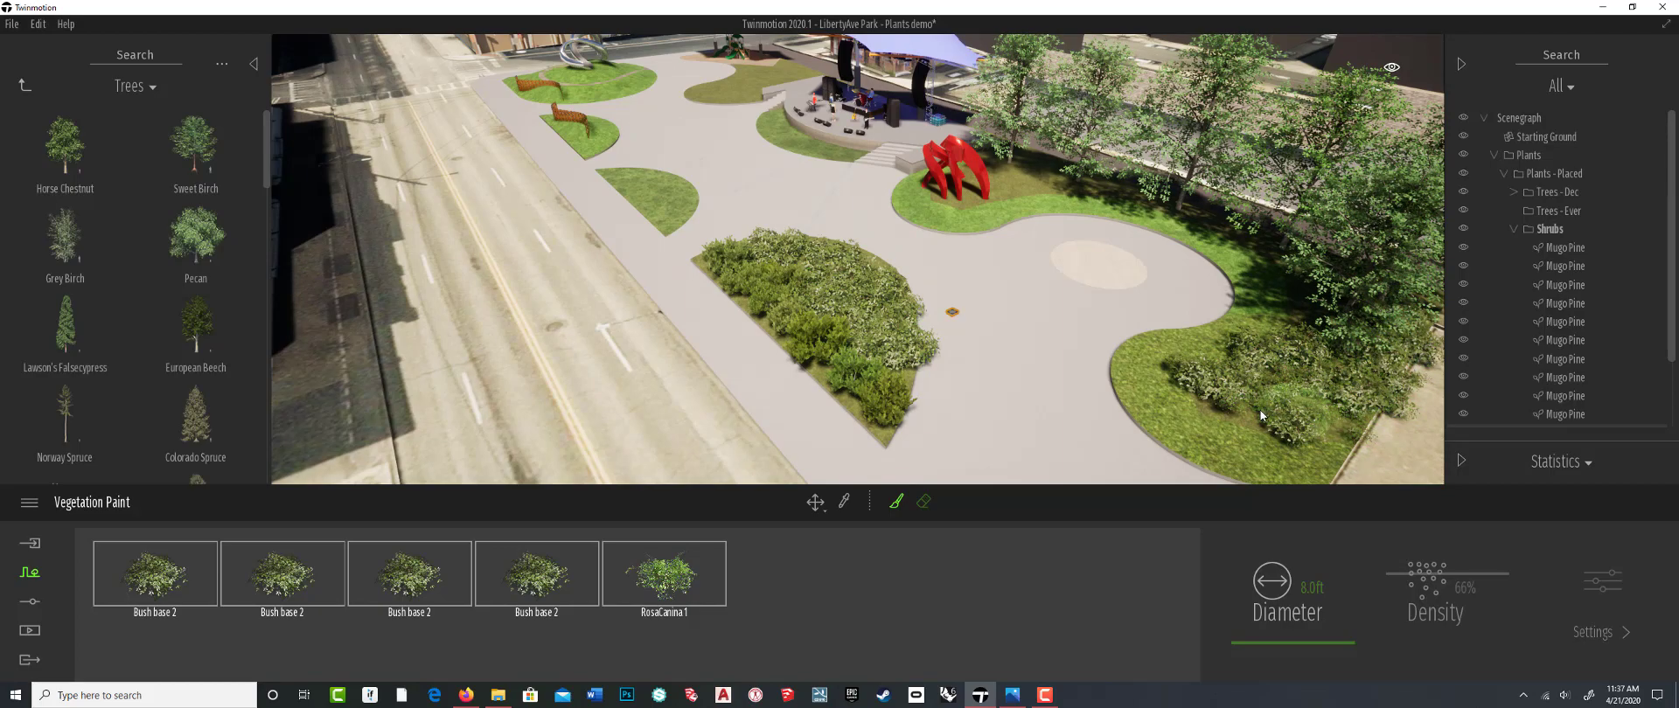
scroll(1224, 399, down, 3)
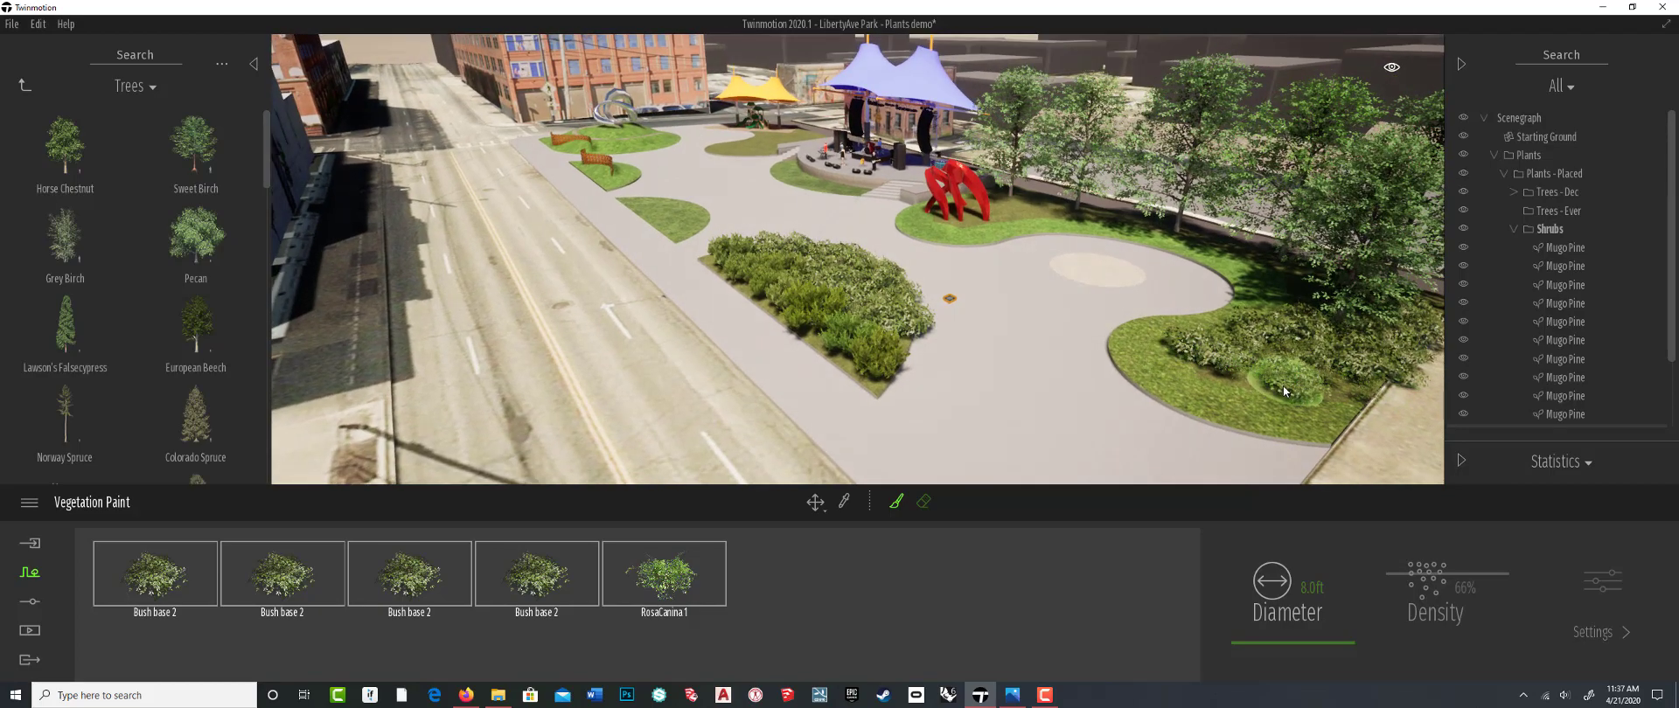
mouse_move(1260, 383)
middle_down()
mouse_move(1284, 375)
mouse_move(1270, 383)
middle_up()
shift+middle_drag(1128, 367, 1060, 339)
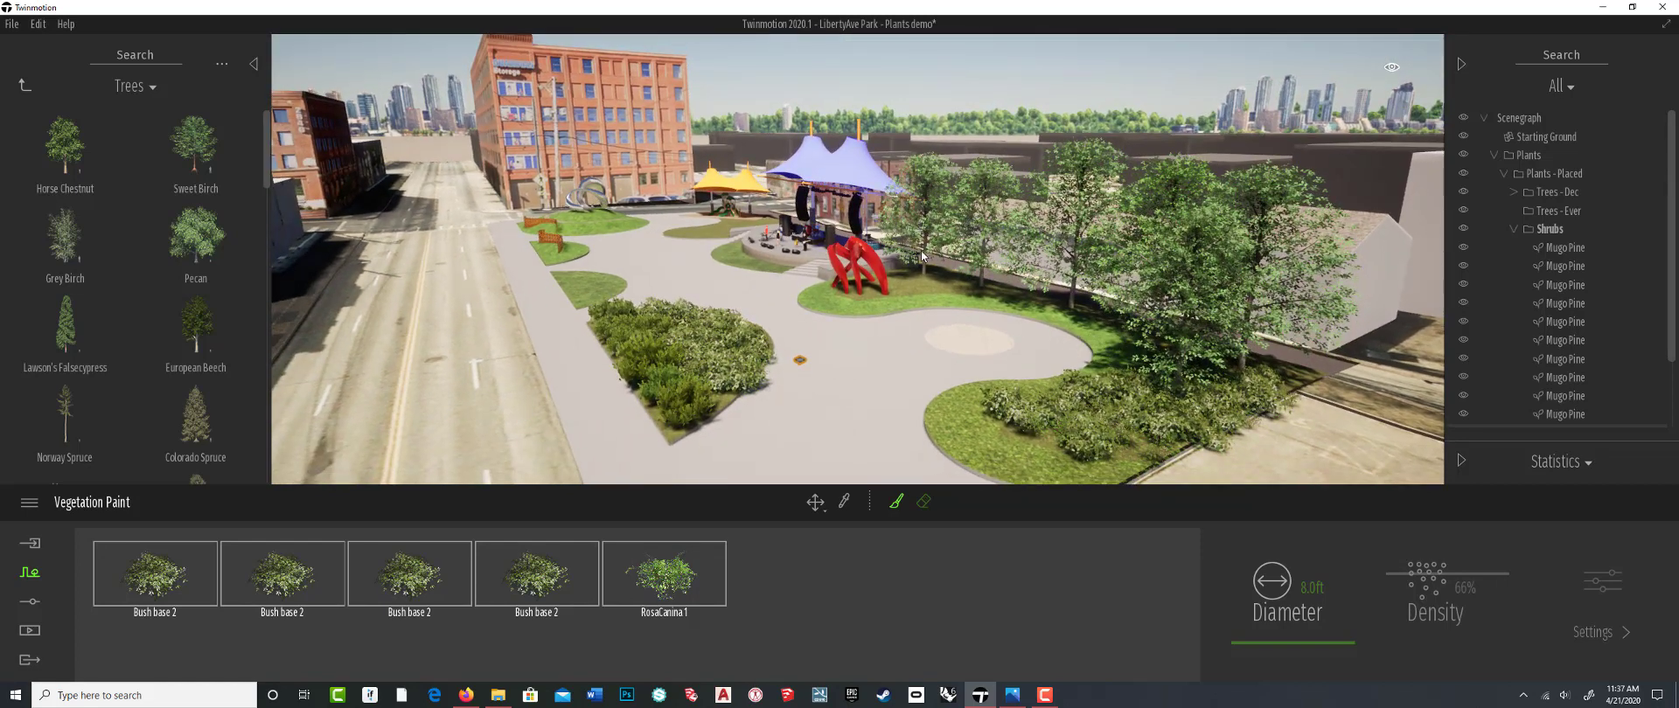
key(Escape)
key(Escape)
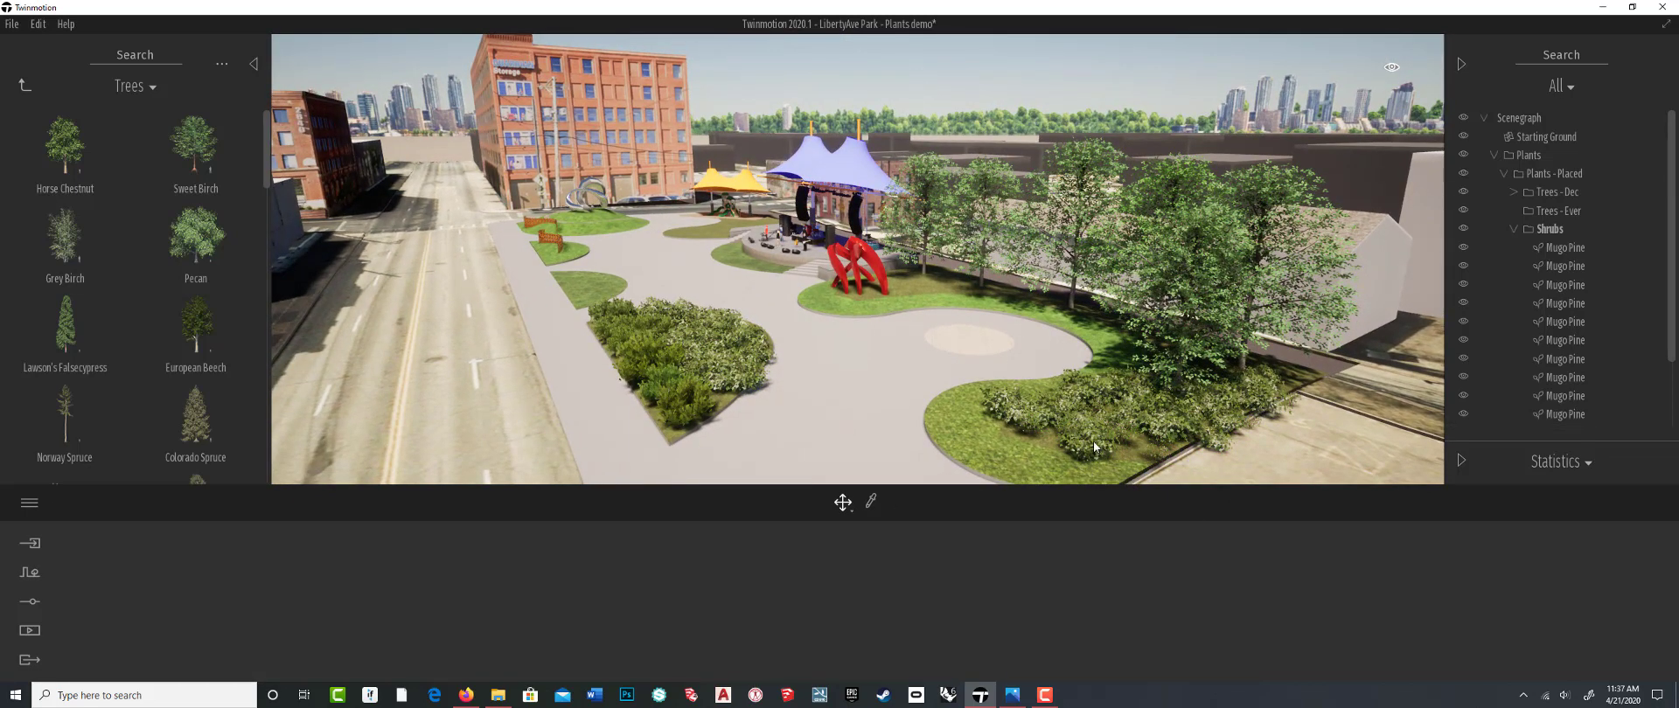
Select the painted bushes and move their Painted vegetation 3 entry into the Shrubs container under Plants - Painted
click(1094, 443)
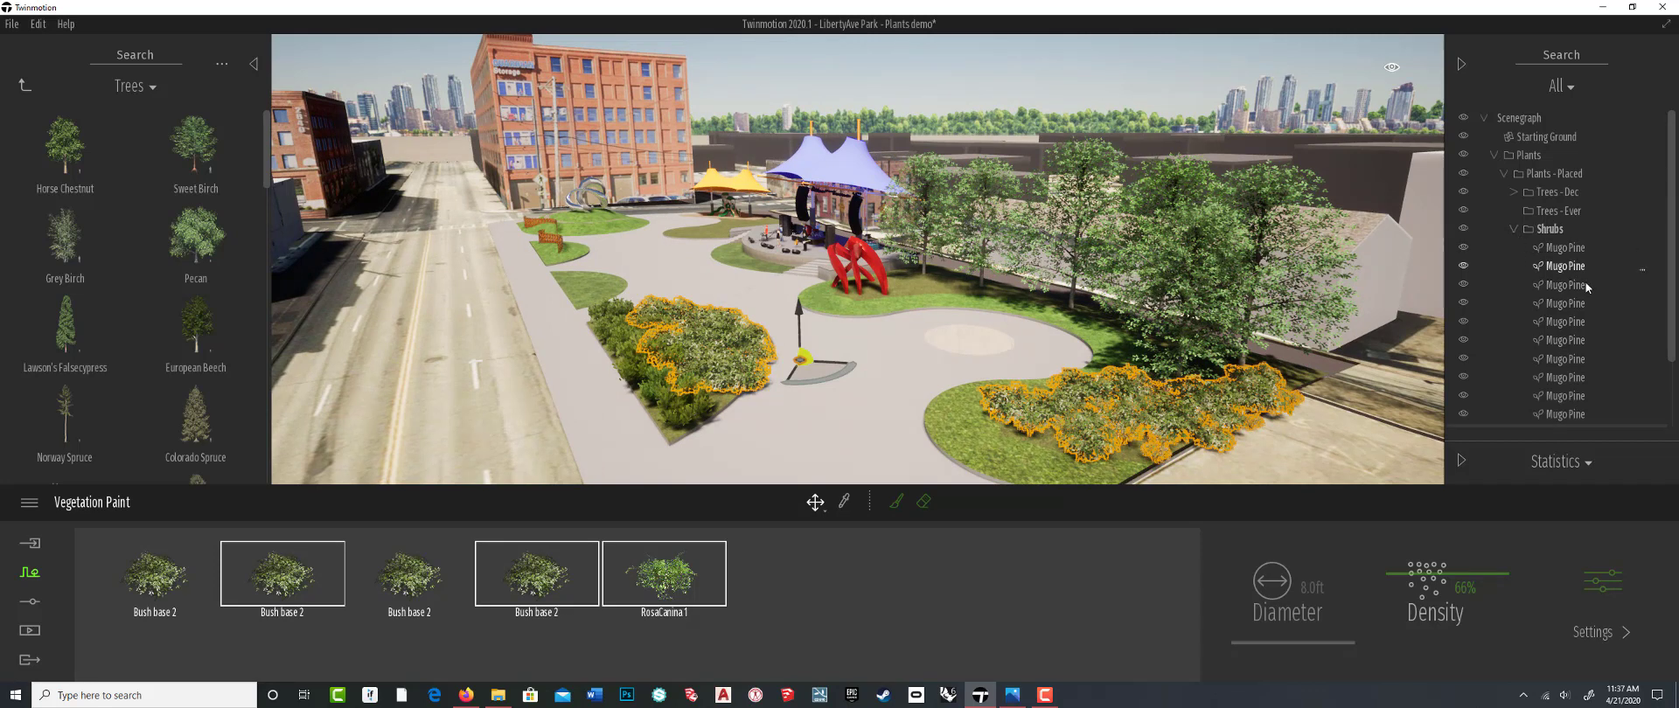
scroll(1539, 332, down, 2)
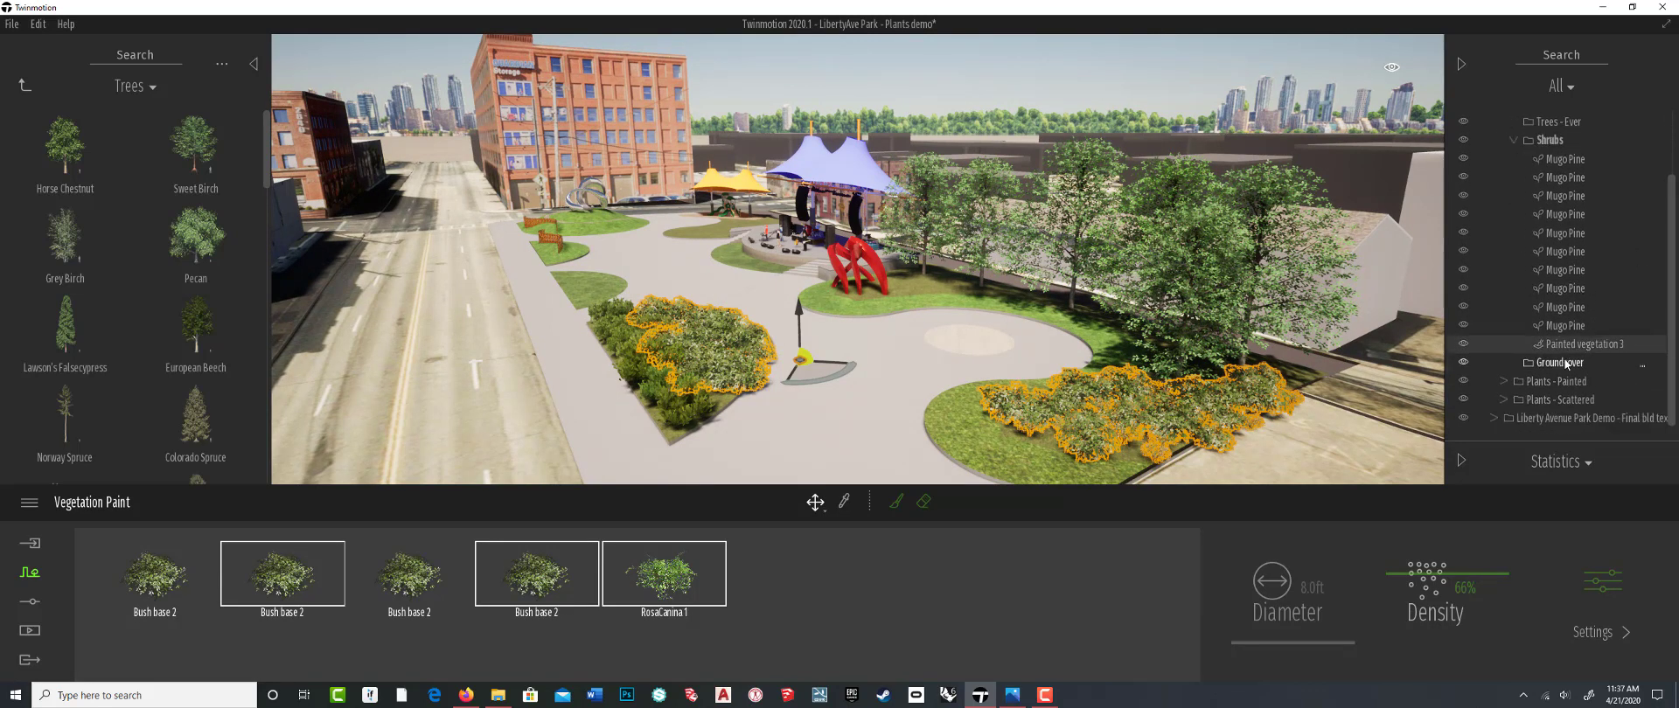
click(1504, 382)
scroll(1514, 369, down, 1)
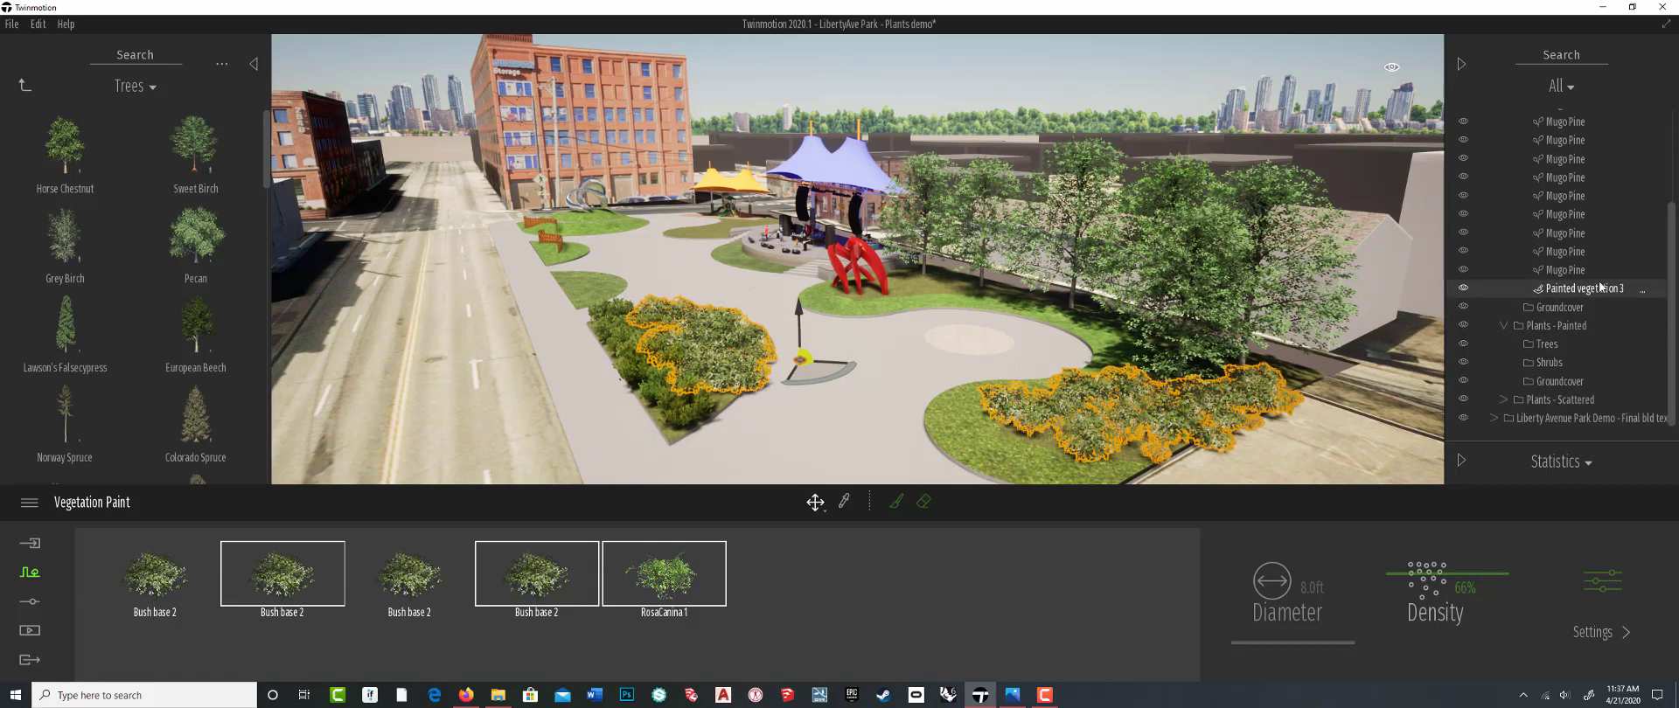
drag(1597, 287, 1552, 360)
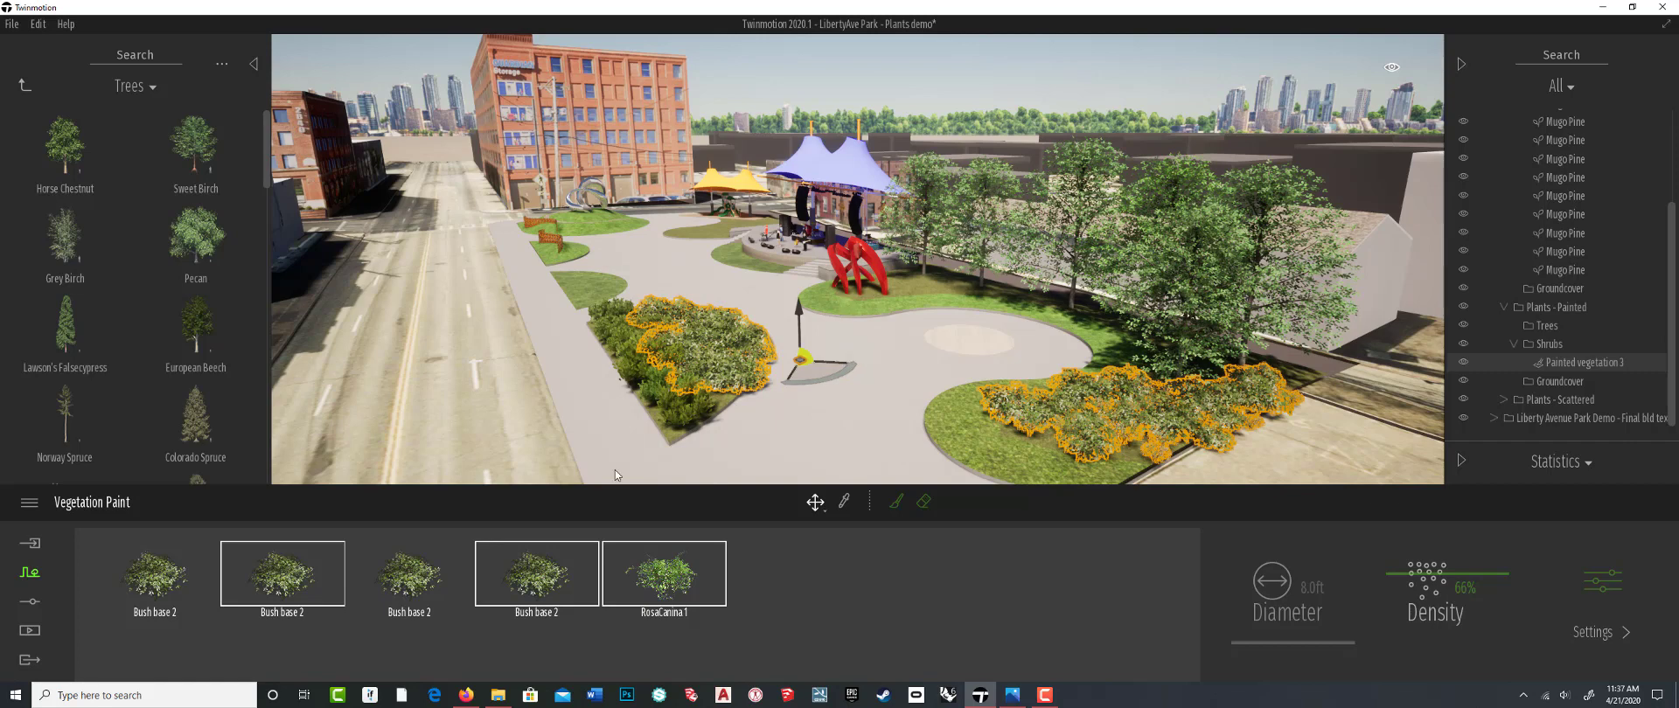
Delete all five Bush base 2 and RosaCanina 1 entries from the painted vegetation and return to the Vegetation and landscape library categories
click(844, 583)
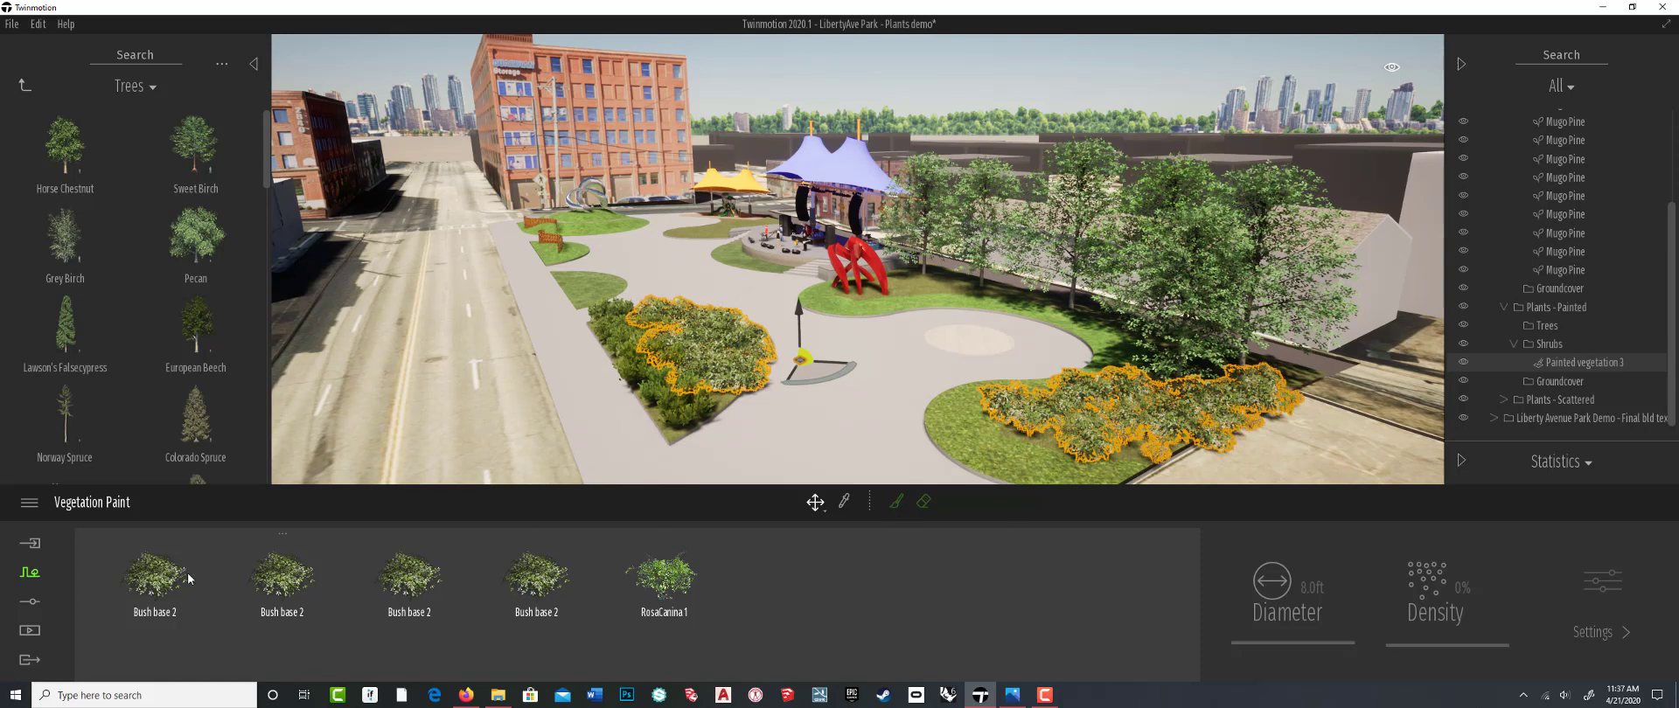
click(160, 578)
shift+click(686, 592)
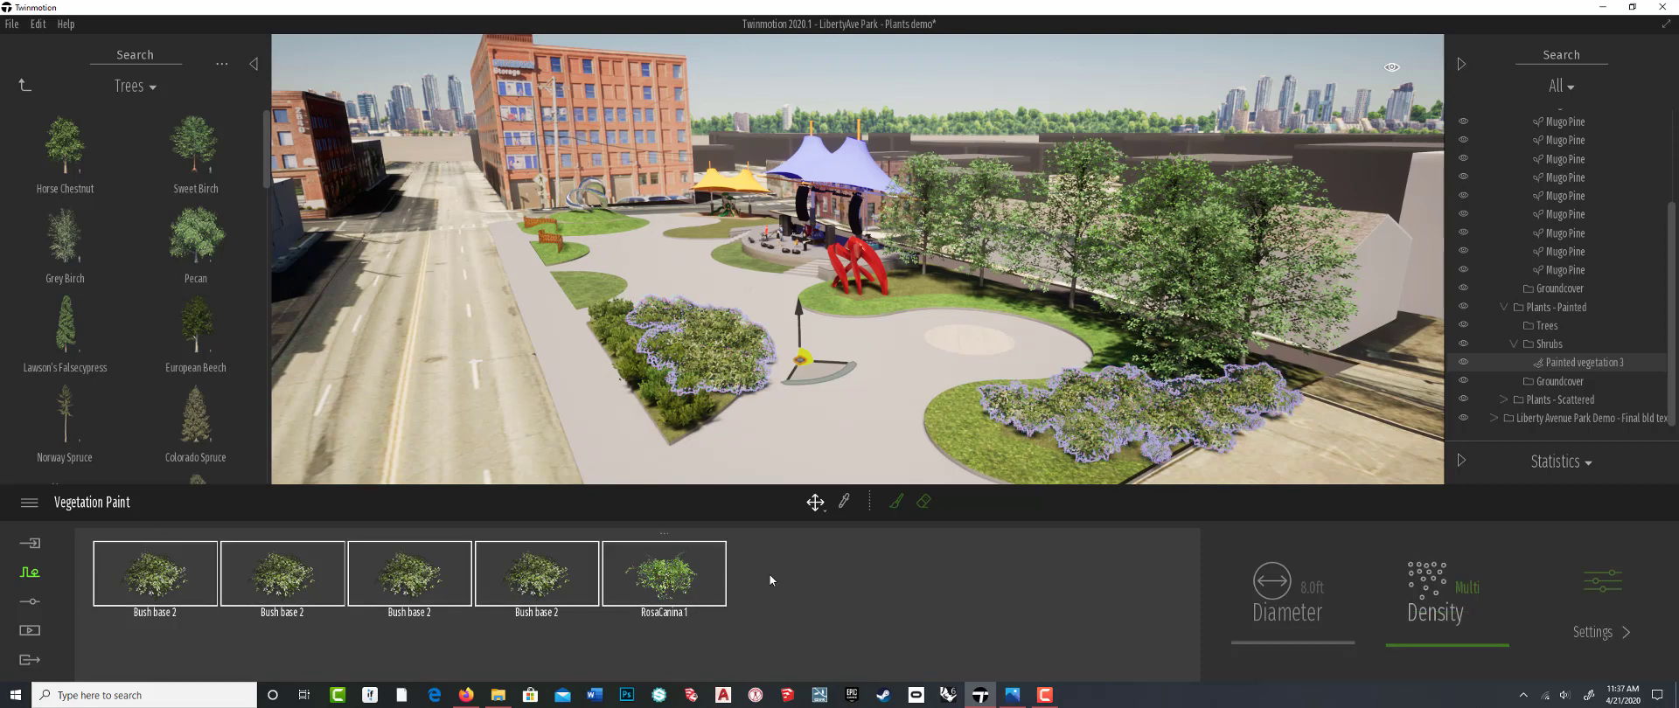
click(925, 505)
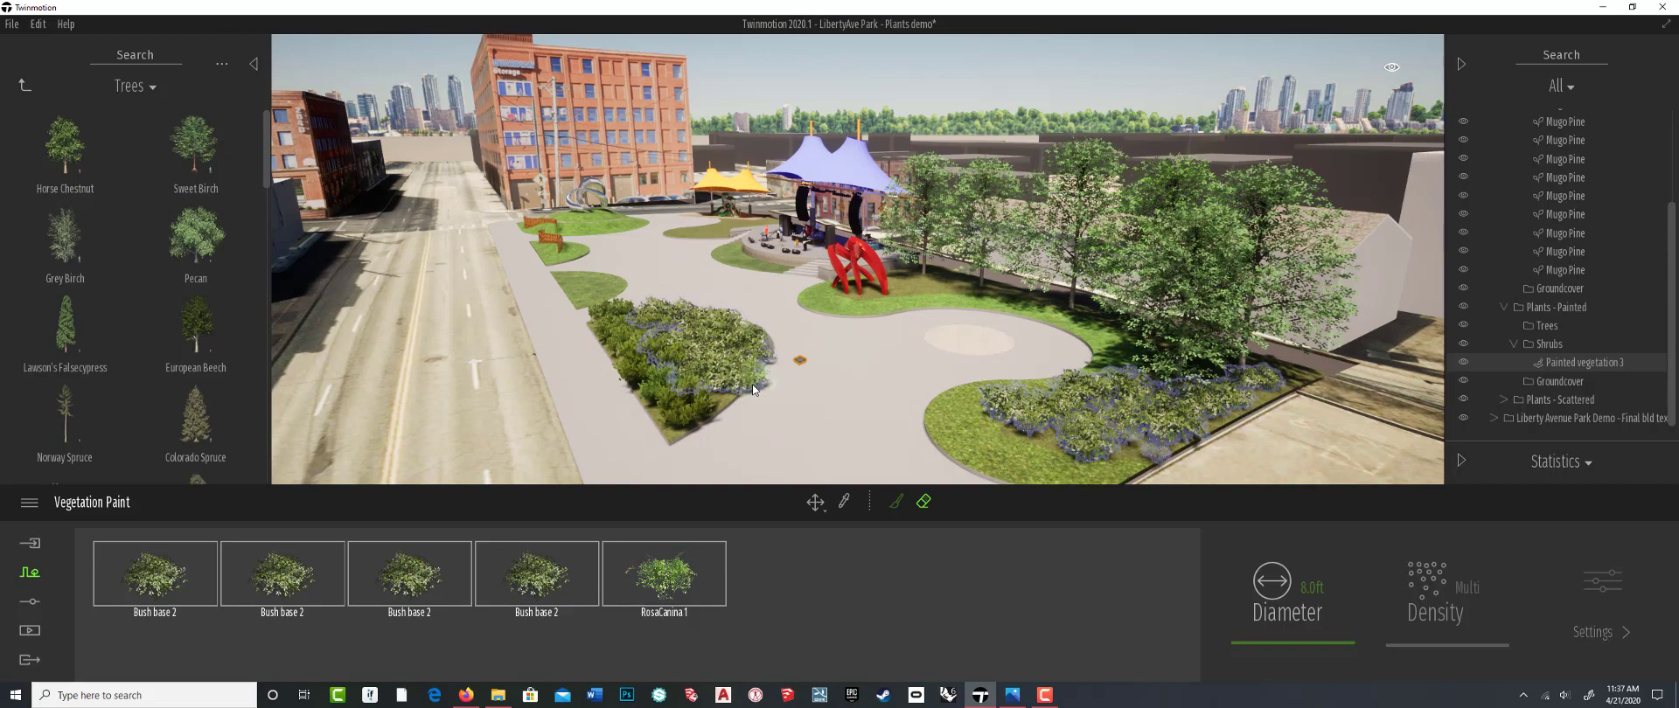
right_drag(779, 280, 779, 402)
scroll(808, 353, down, 3)
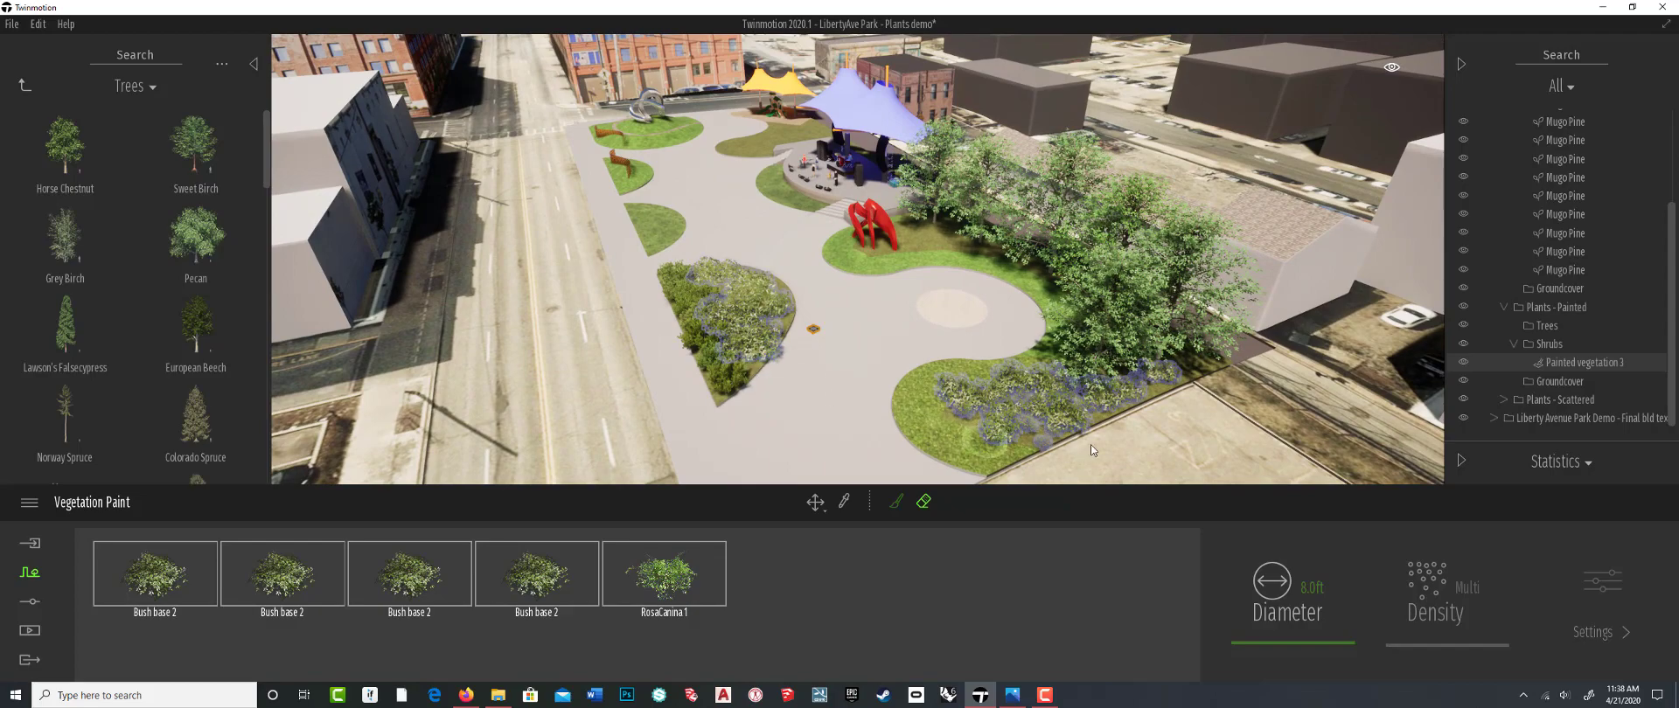
scroll(749, 333, up, 5)
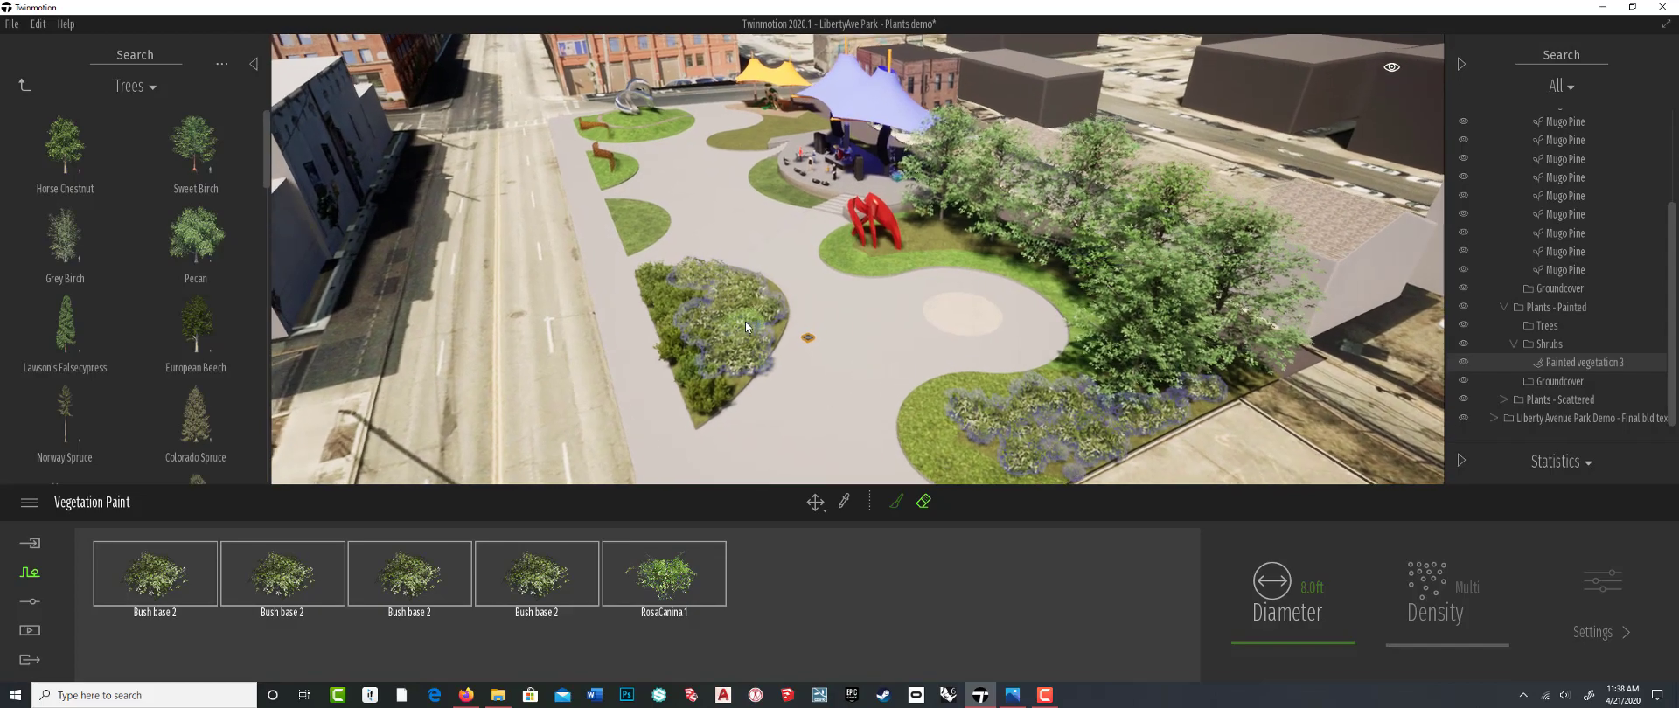
mouse_move(692, 358)
shift+middle_down()
mouse_move(688, 340)
mouse_move(686, 357)
mouse_move(701, 349)
shift+middle_up()
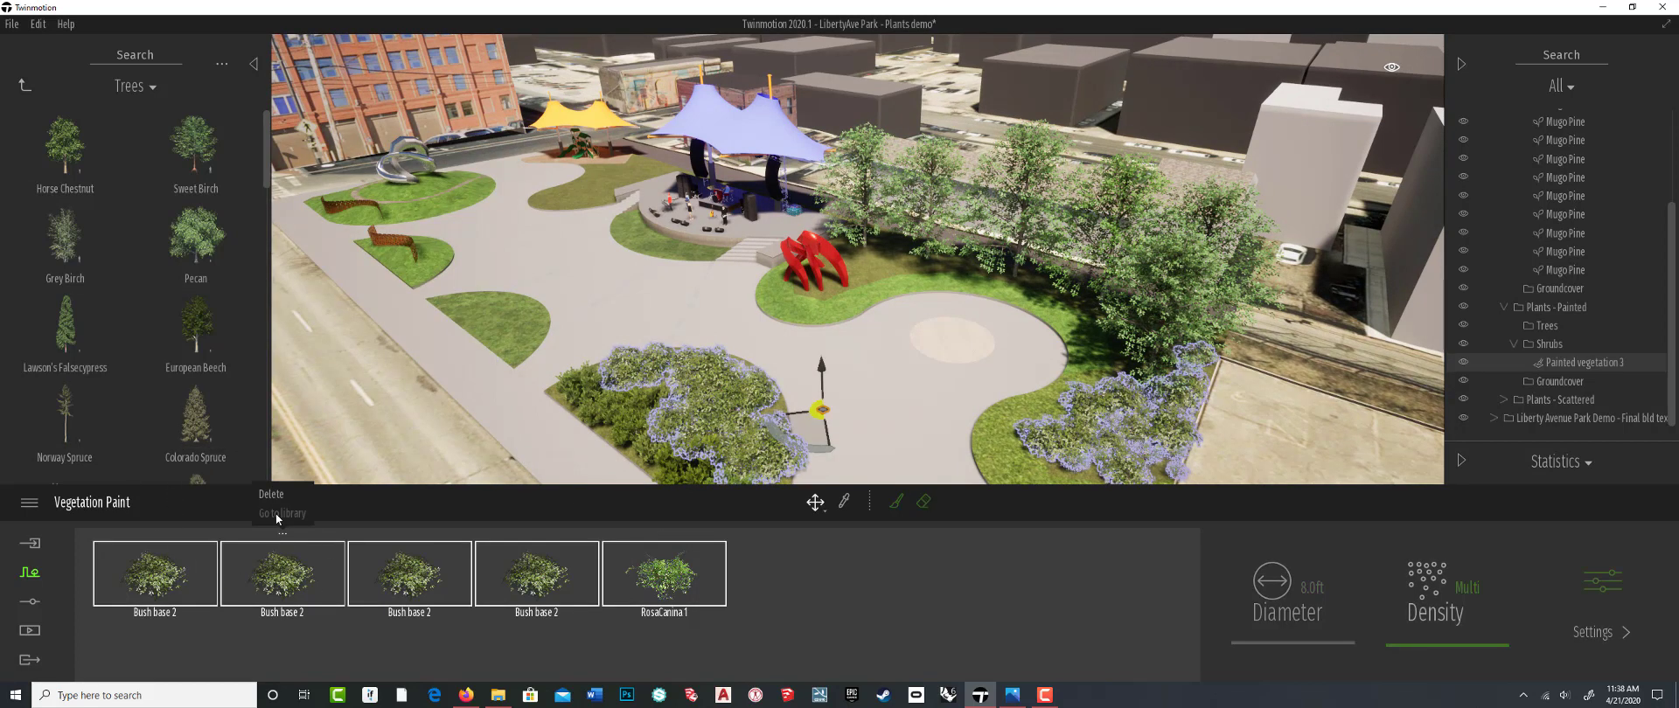
key(Delete)
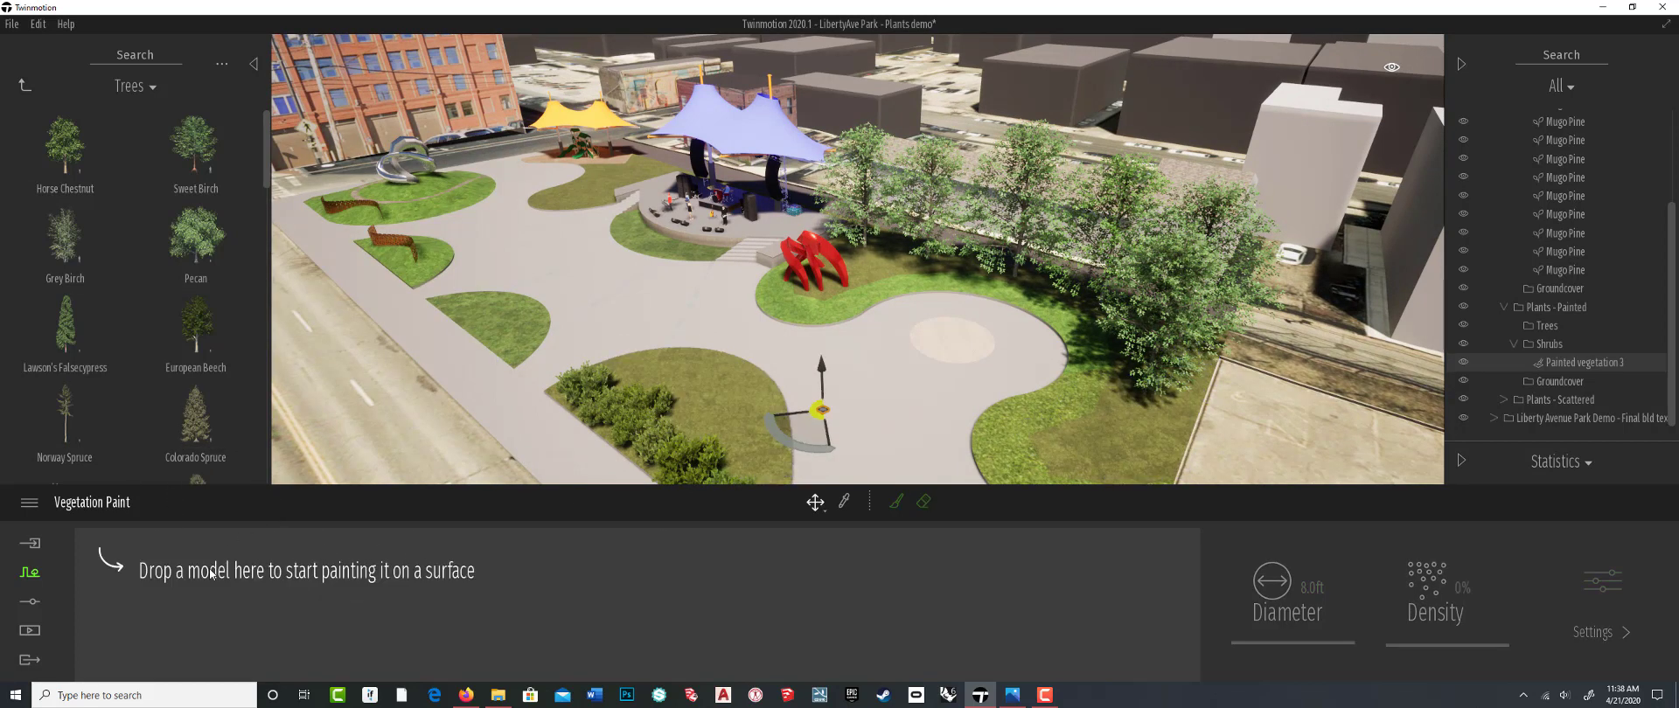
click(25, 86)
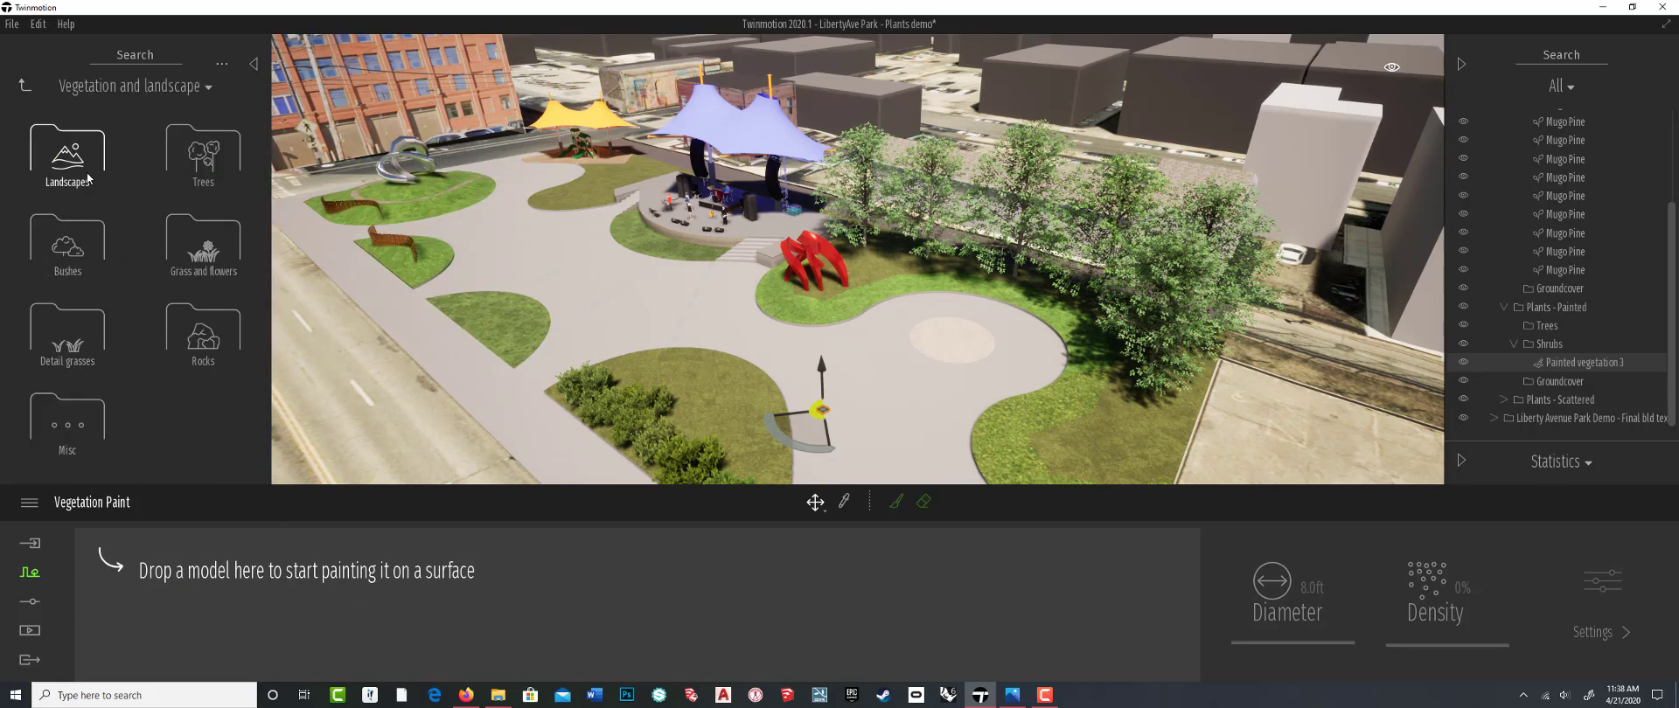
Add Mugo Pine from the Trees library to the vegetation paint models
click(196, 147)
scroll(91, 345, down, 3)
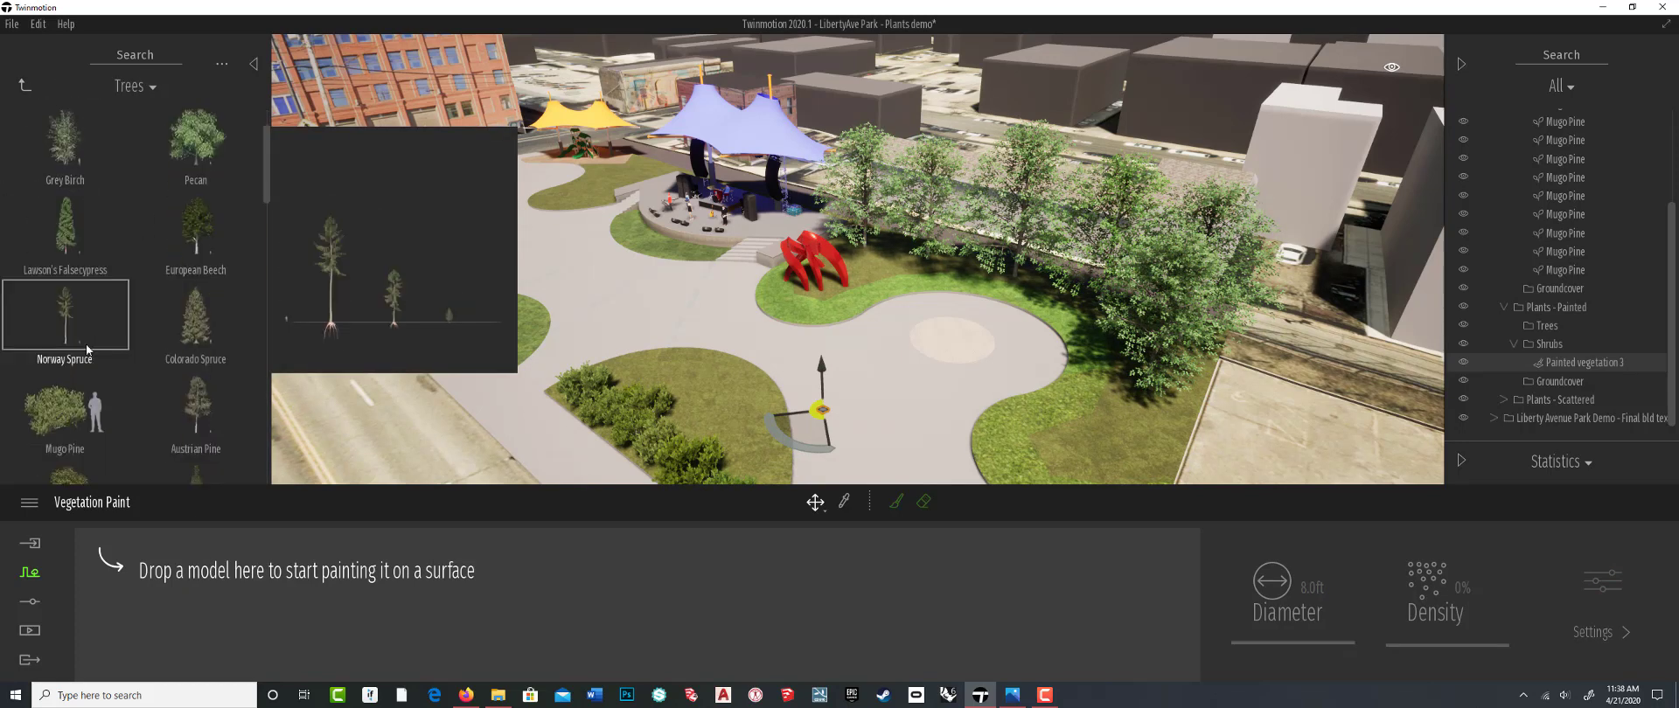
mouse_move(49, 413)
mouse_down()
mouse_move(122, 558)
mouse_move(149, 569)
mouse_up()
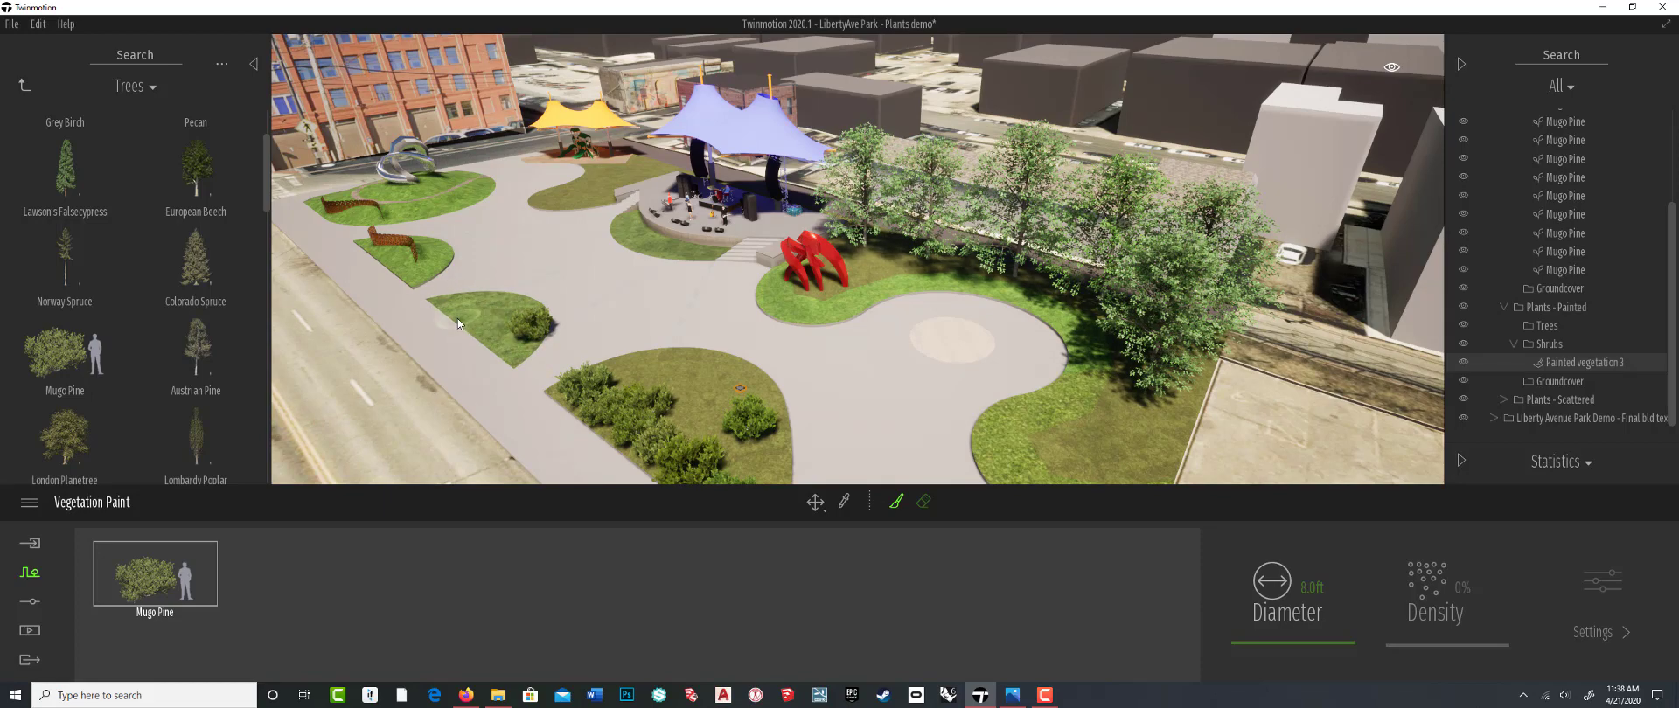
Paint Mugo Pine across the small wedge-shaped grass bed along the street
middle_drag(458, 318, 745, 302)
scroll(705, 314, up, 8)
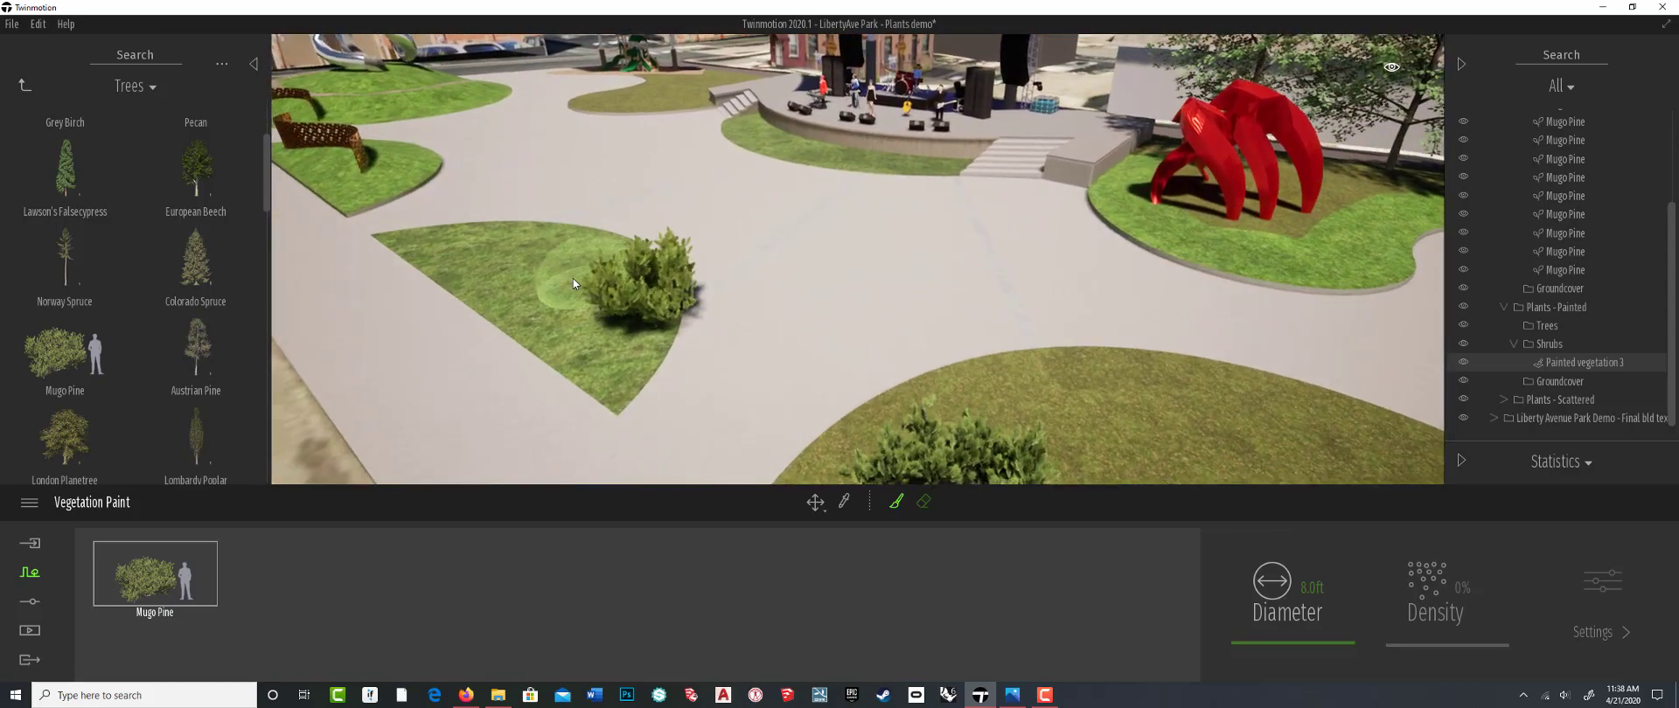
scroll(574, 279, up, 4)
scroll(574, 280, down, 4)
middle_drag(570, 279, 548, 243)
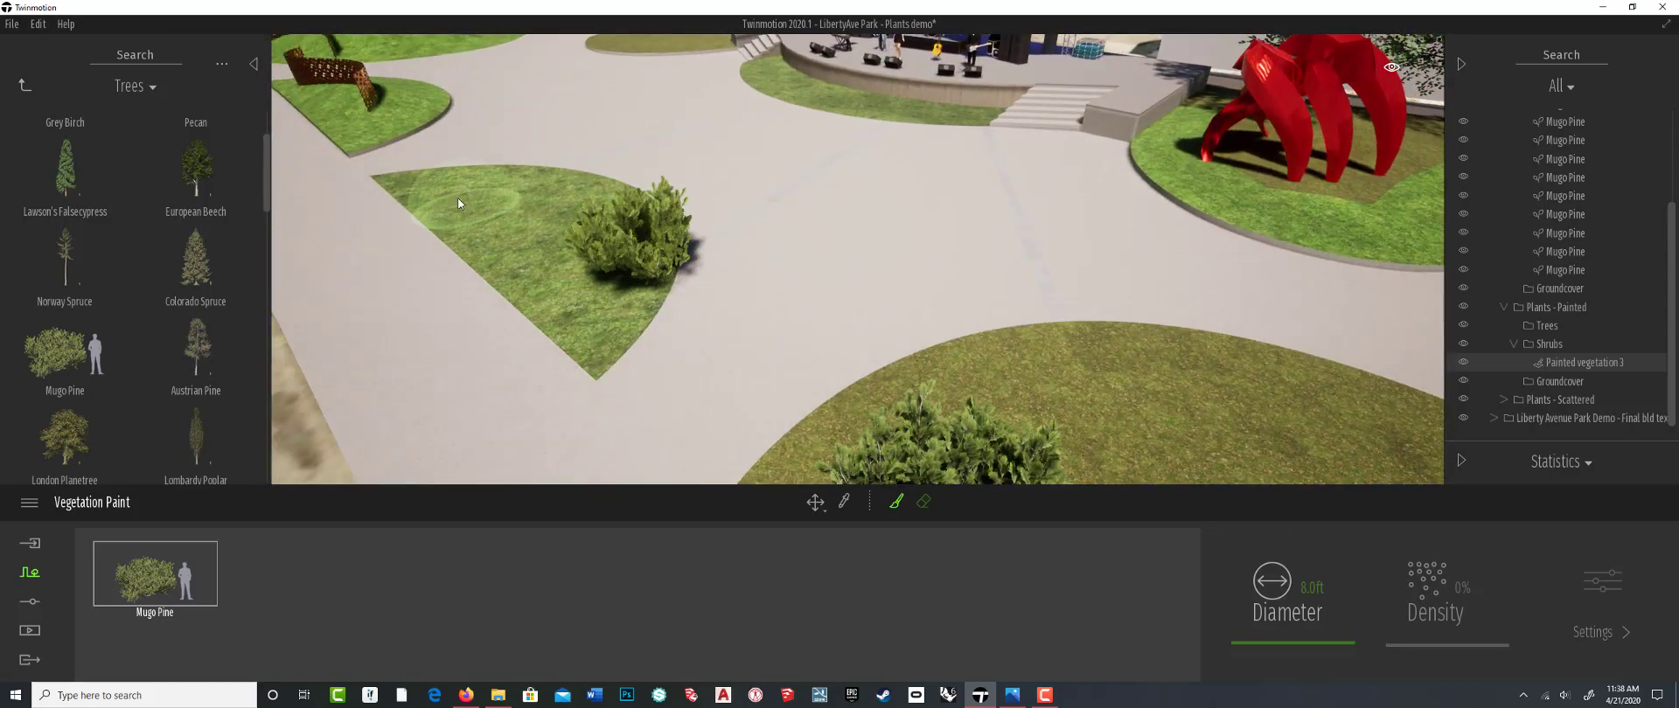
mouse_move(458, 203)
mouse_down()
mouse_move(548, 247)
mouse_move(580, 304)
mouse_up()
Select the painted Mugo Pine model and set its density to 99%
scroll(574, 288, up, 5)
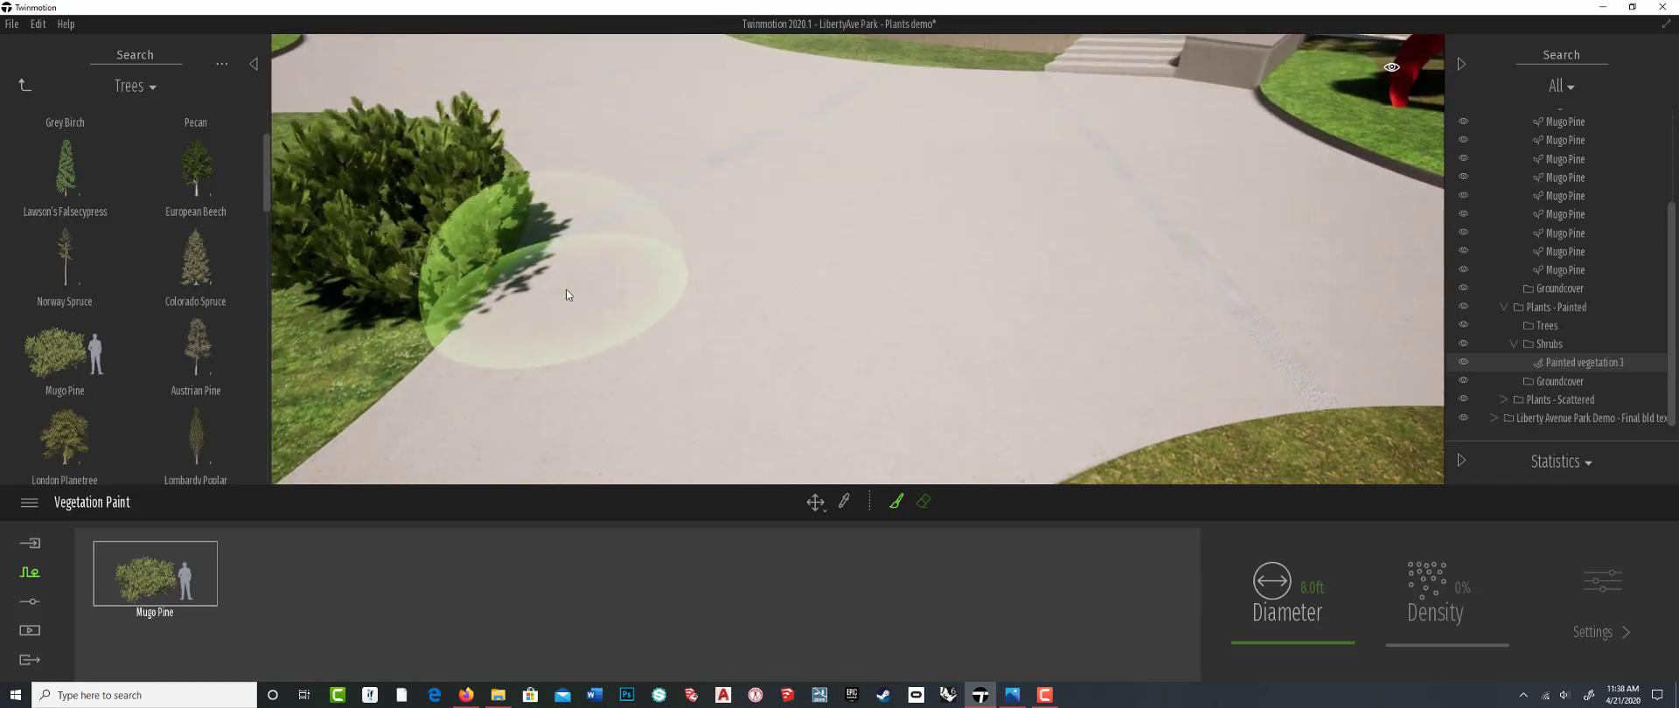
scroll(574, 292, down, 10)
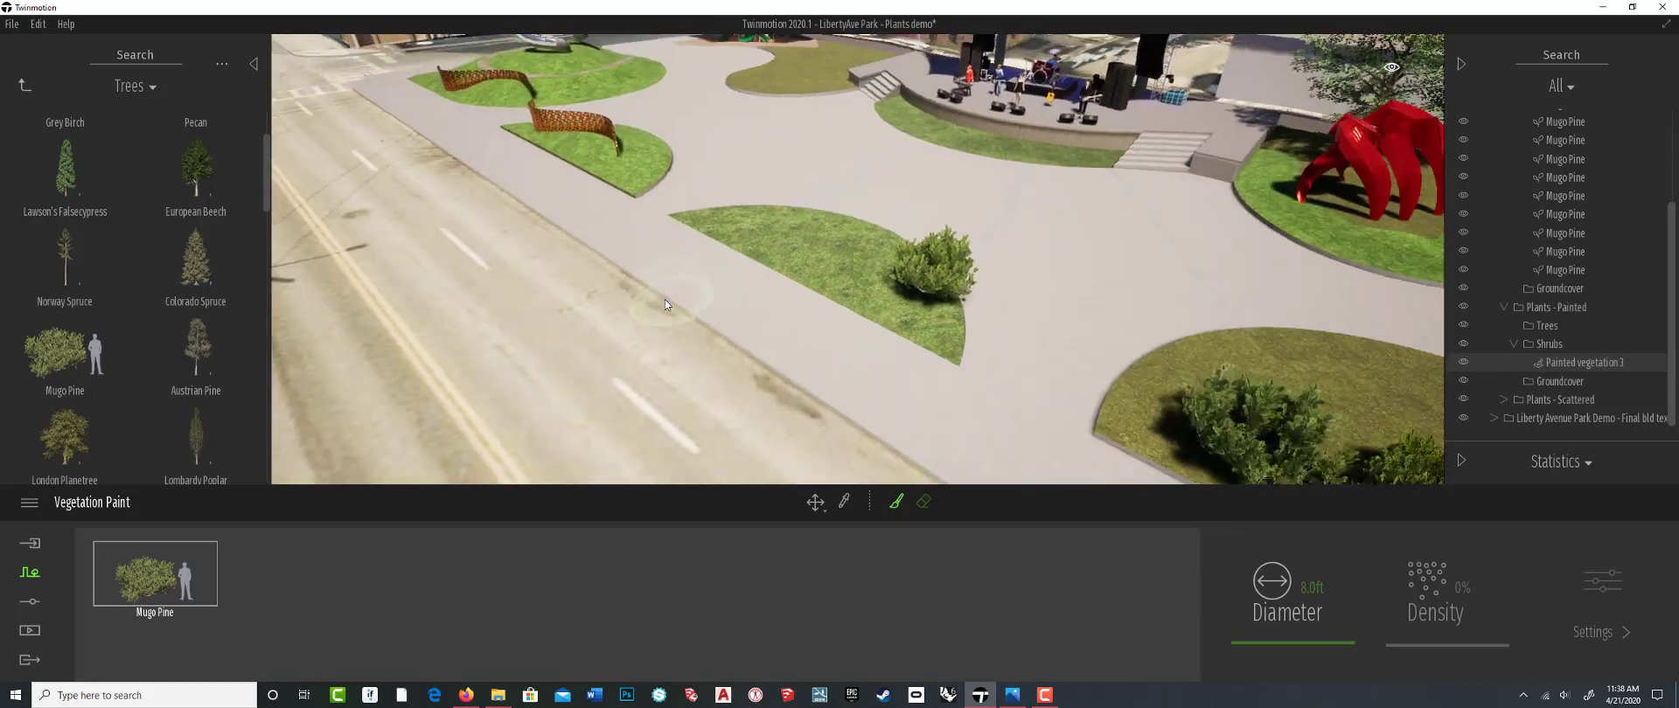
scroll(664, 299, down, 3)
shift+middle_drag(664, 300, 735, 297)
scroll(735, 298, up, 2)
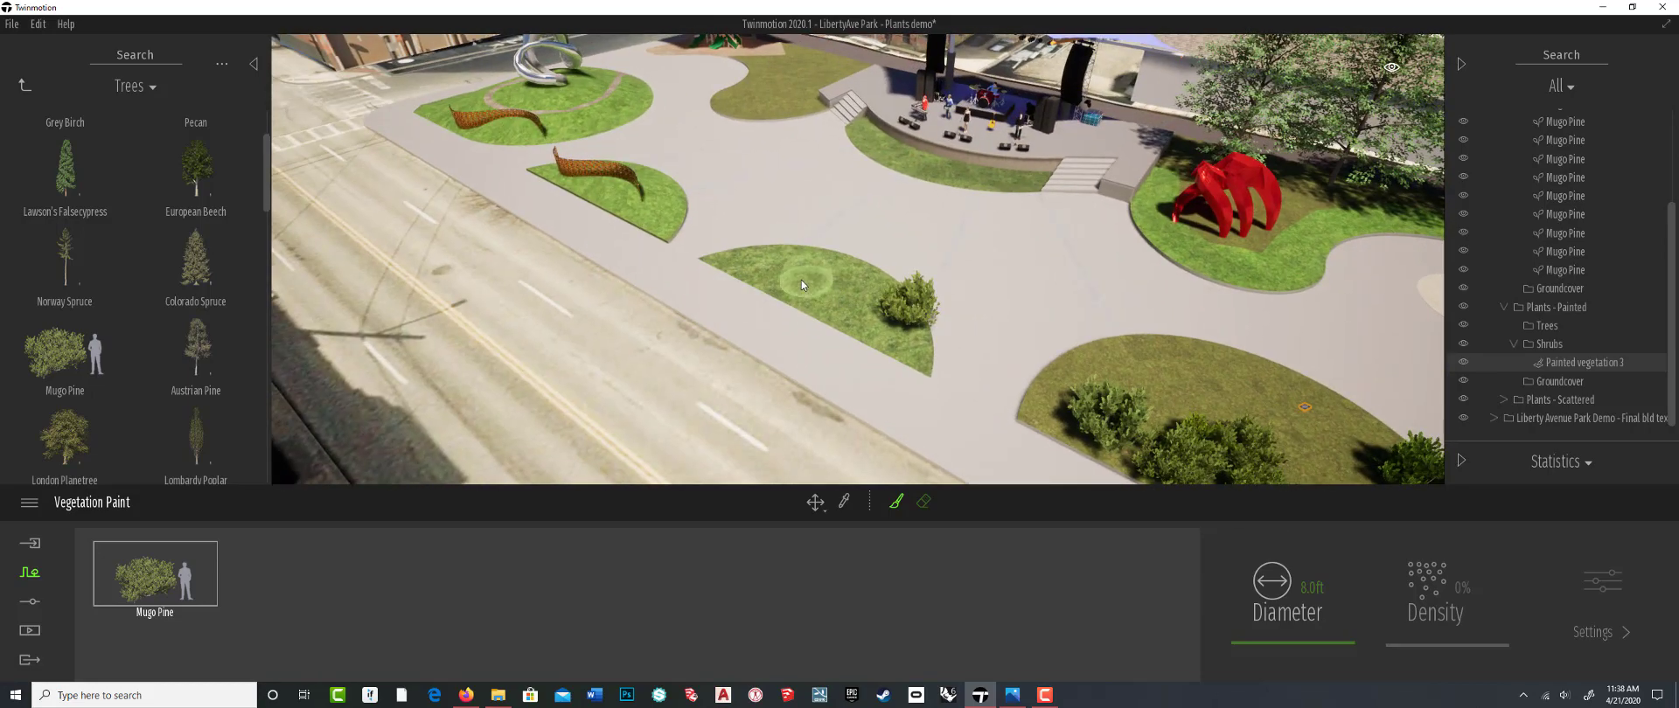
scroll(802, 284, down, 5)
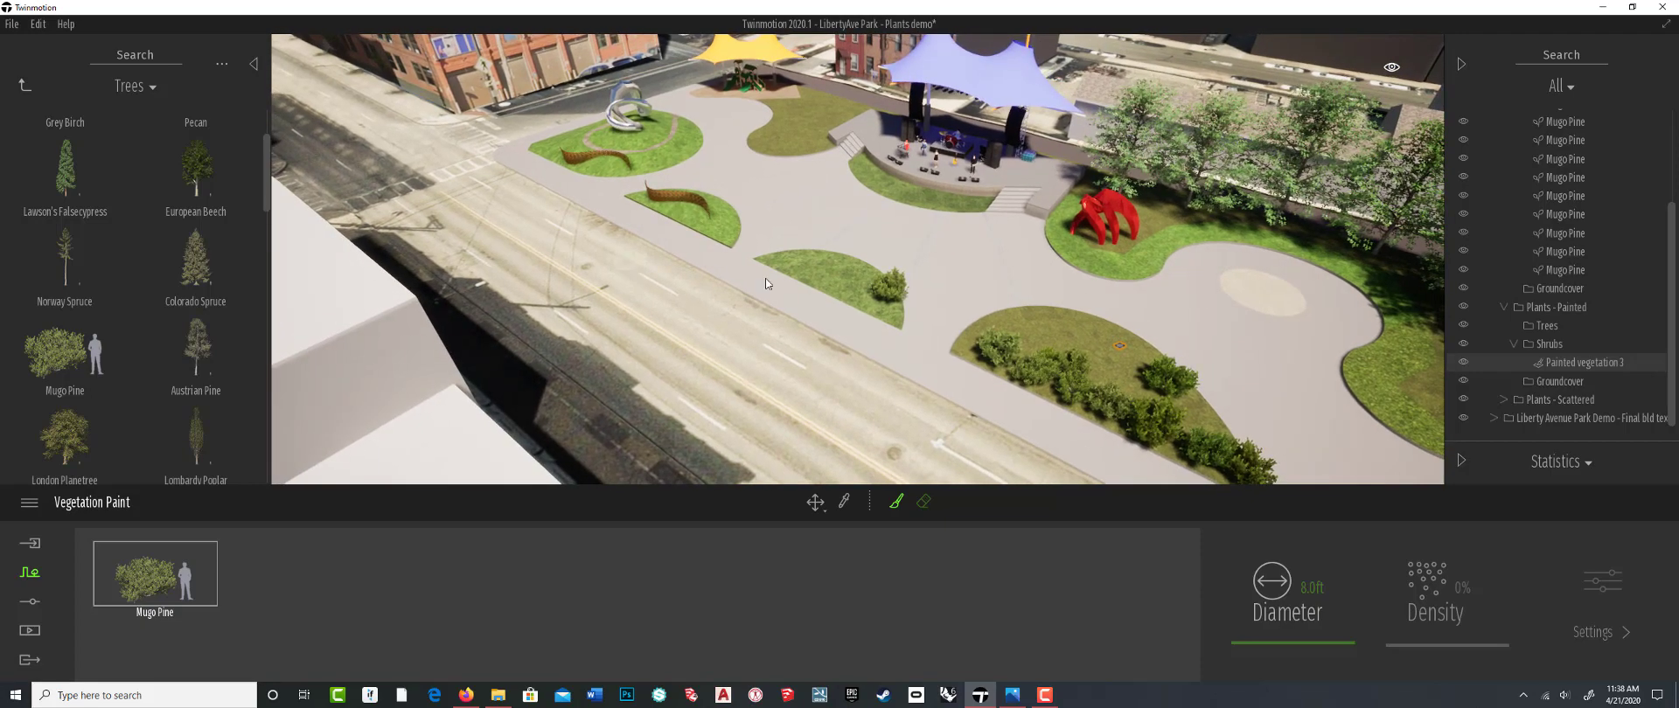
mouse_move(766, 282)
right_down()
mouse_move(809, 359)
mouse_move(783, 289)
mouse_move(770, 315)
mouse_move(764, 298)
right_up()
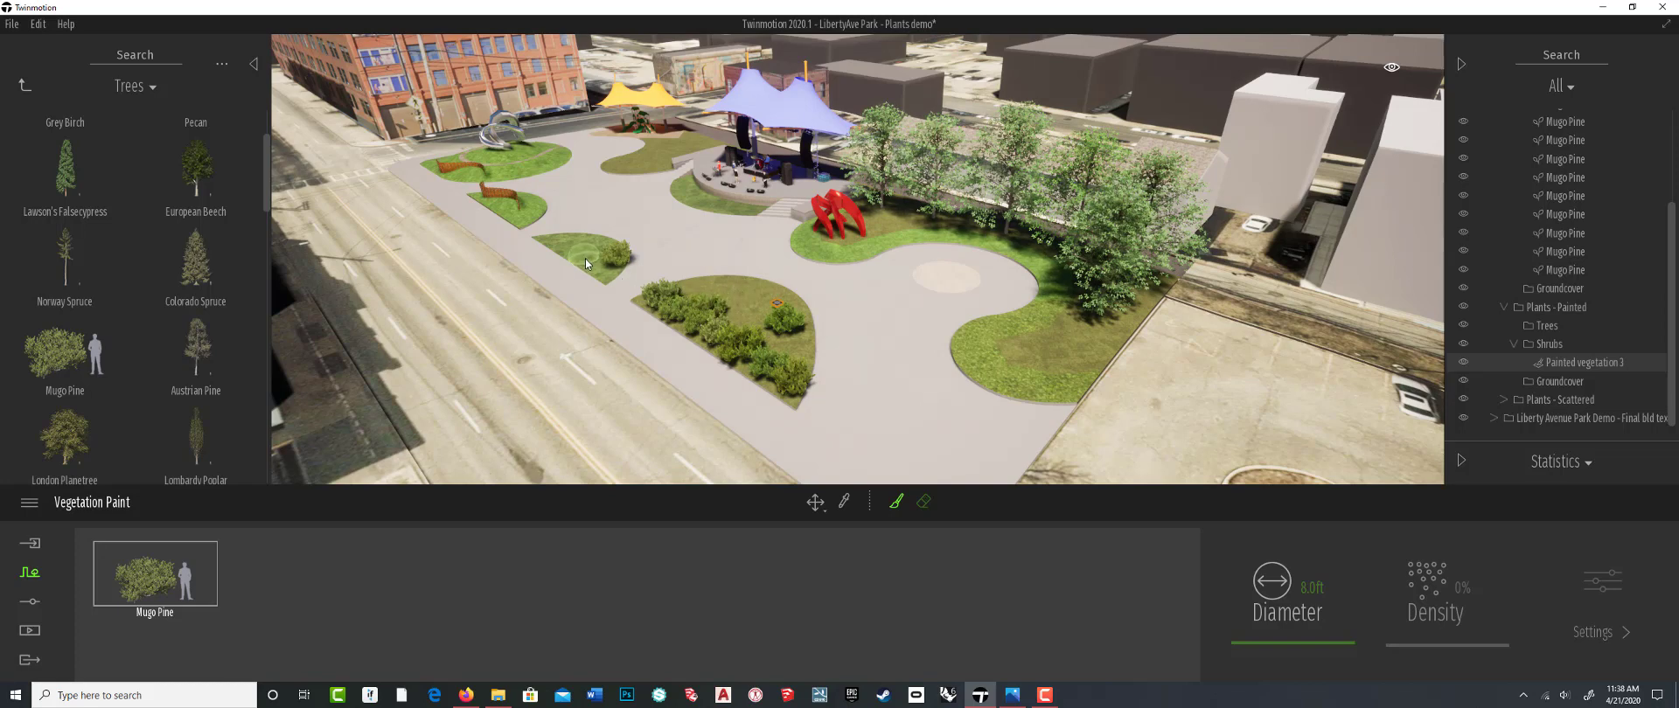
click(172, 569)
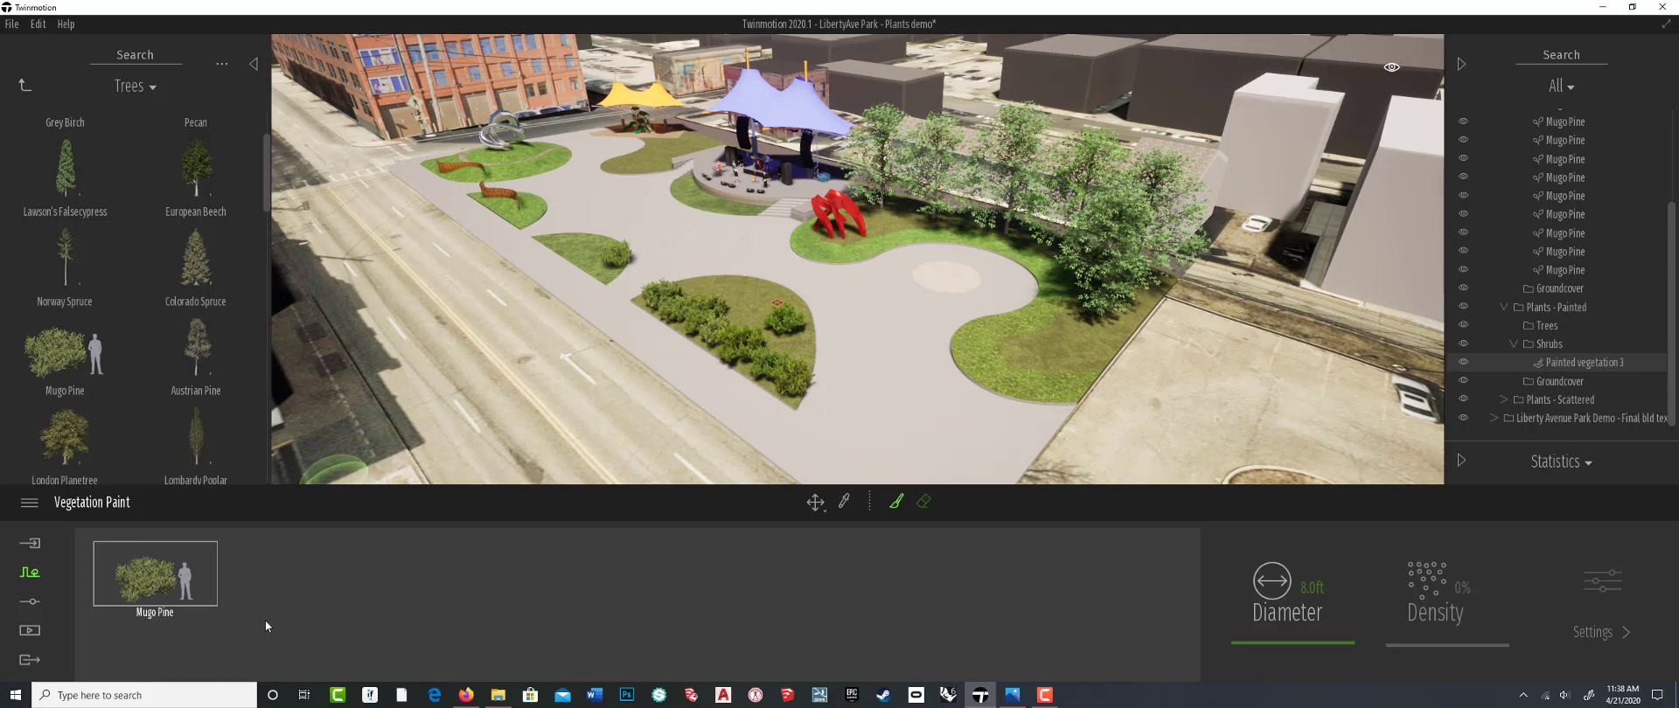
drag(1447, 612, 1453, 539)
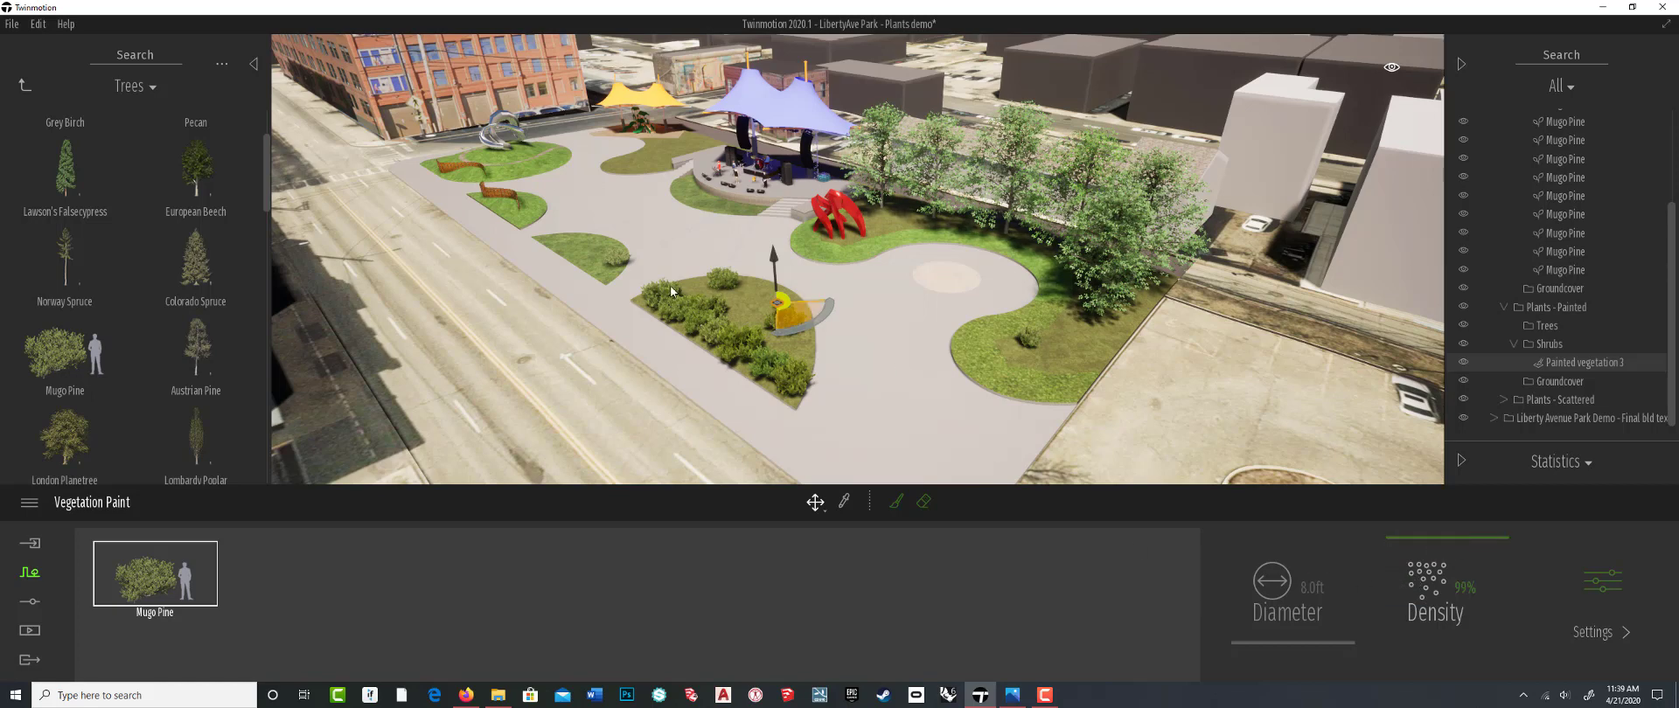
drag(618, 322, 636, 294)
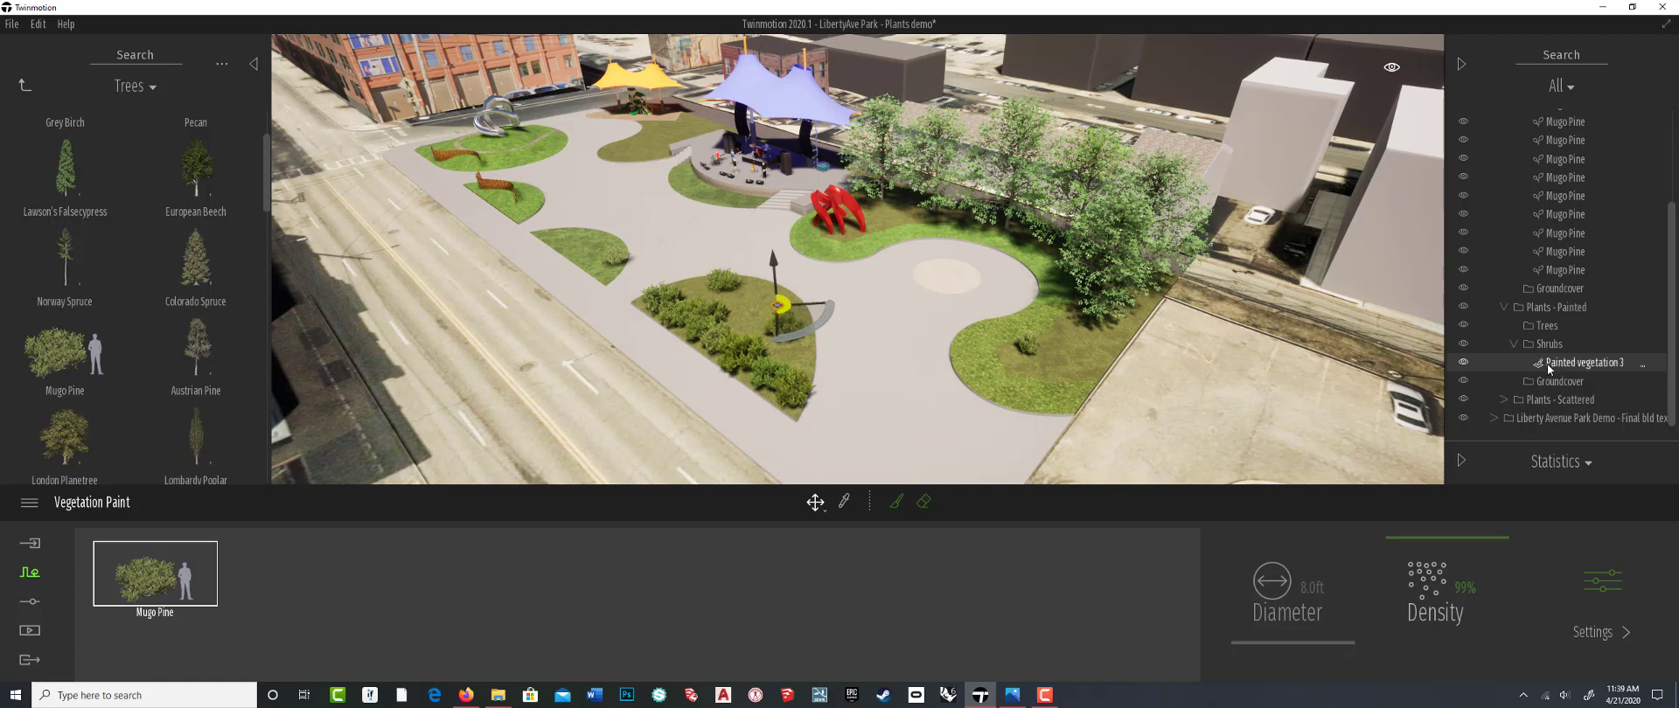
Select the Plants - Painted container and start a new vegetation paint loaded with three Mugo Pine models
click(1552, 308)
mouse_move(118, 166)
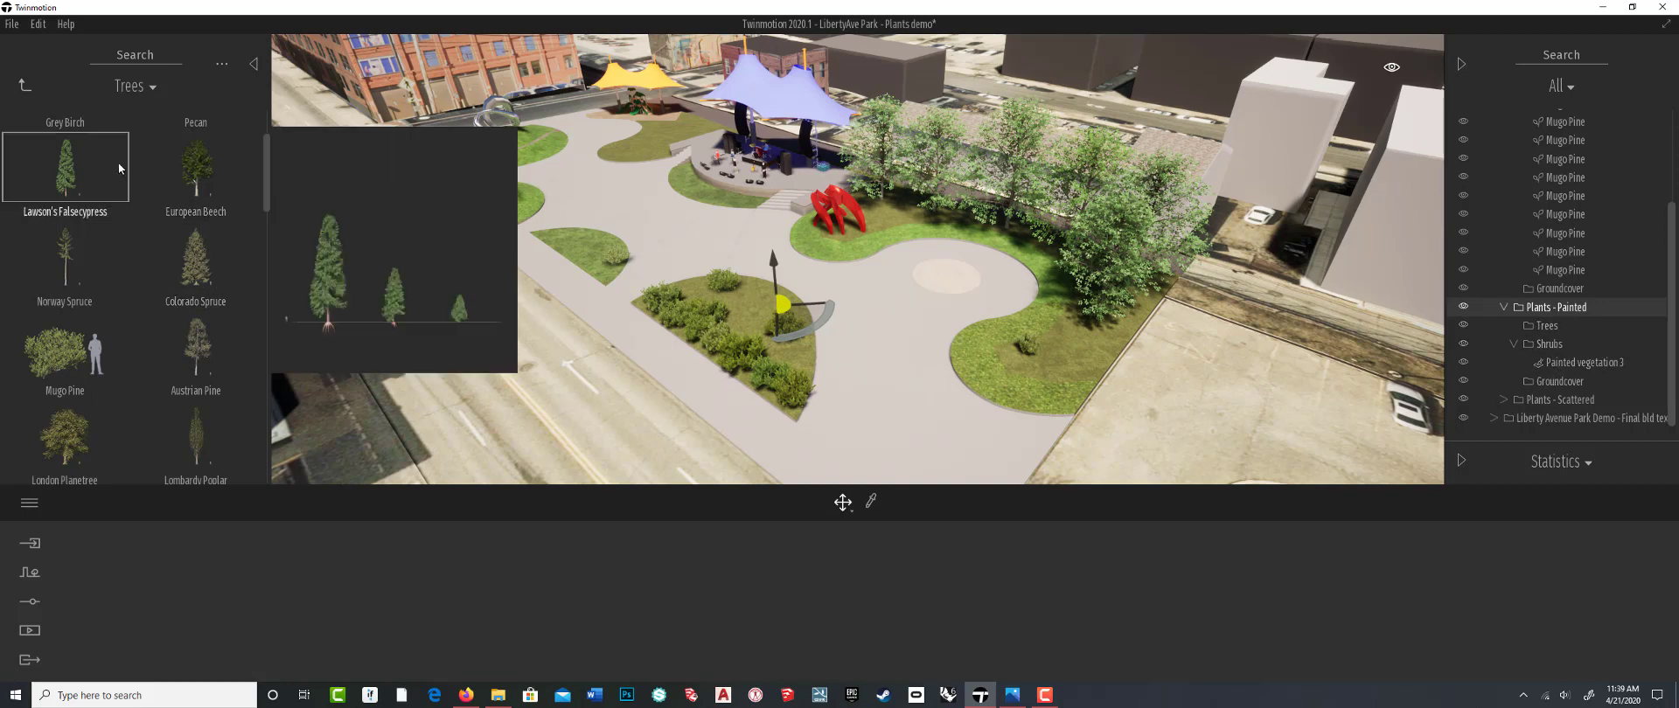
click(33, 576)
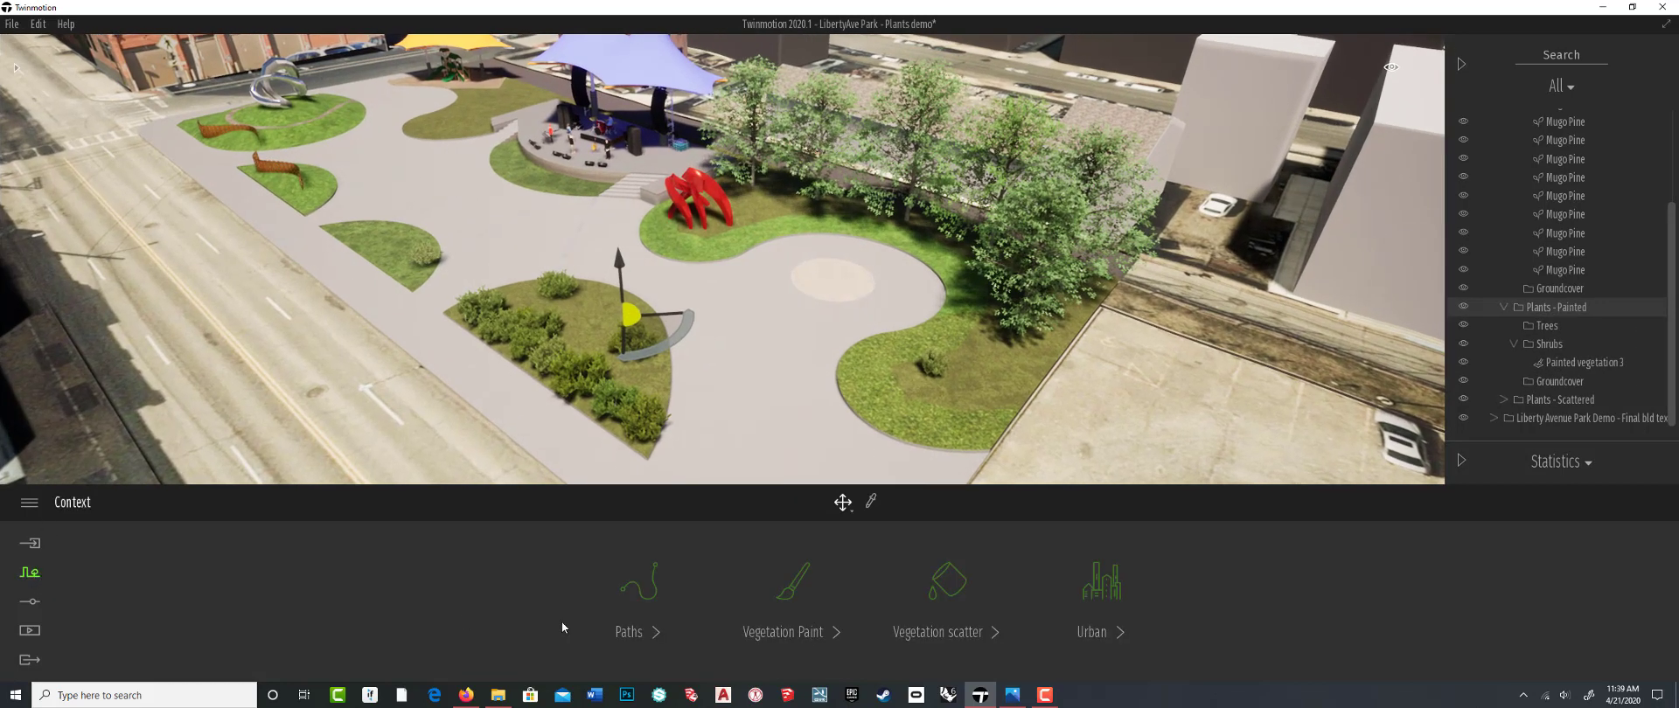
click(806, 584)
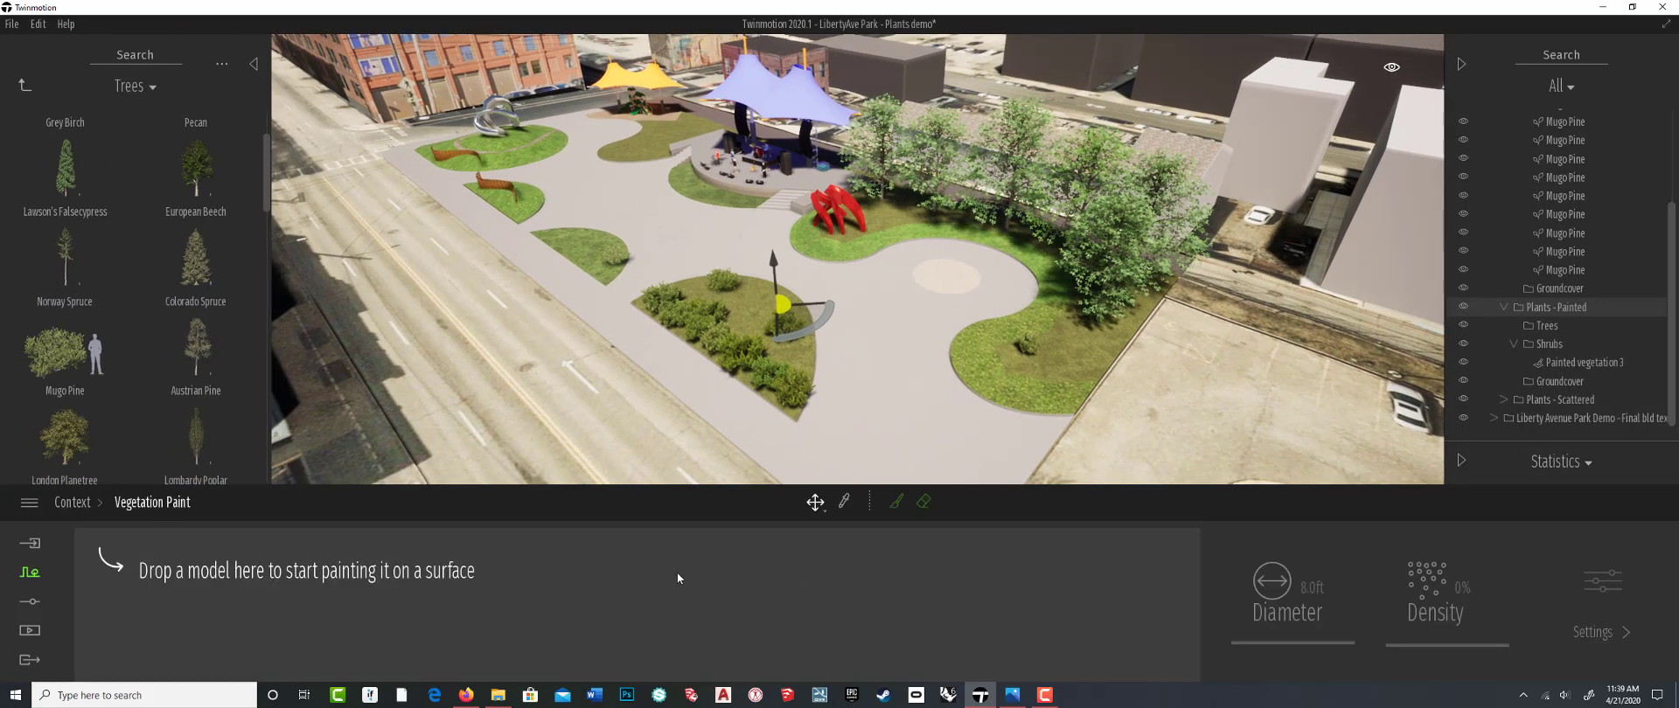
drag(59, 350, 153, 560)
drag(59, 297, 282, 581)
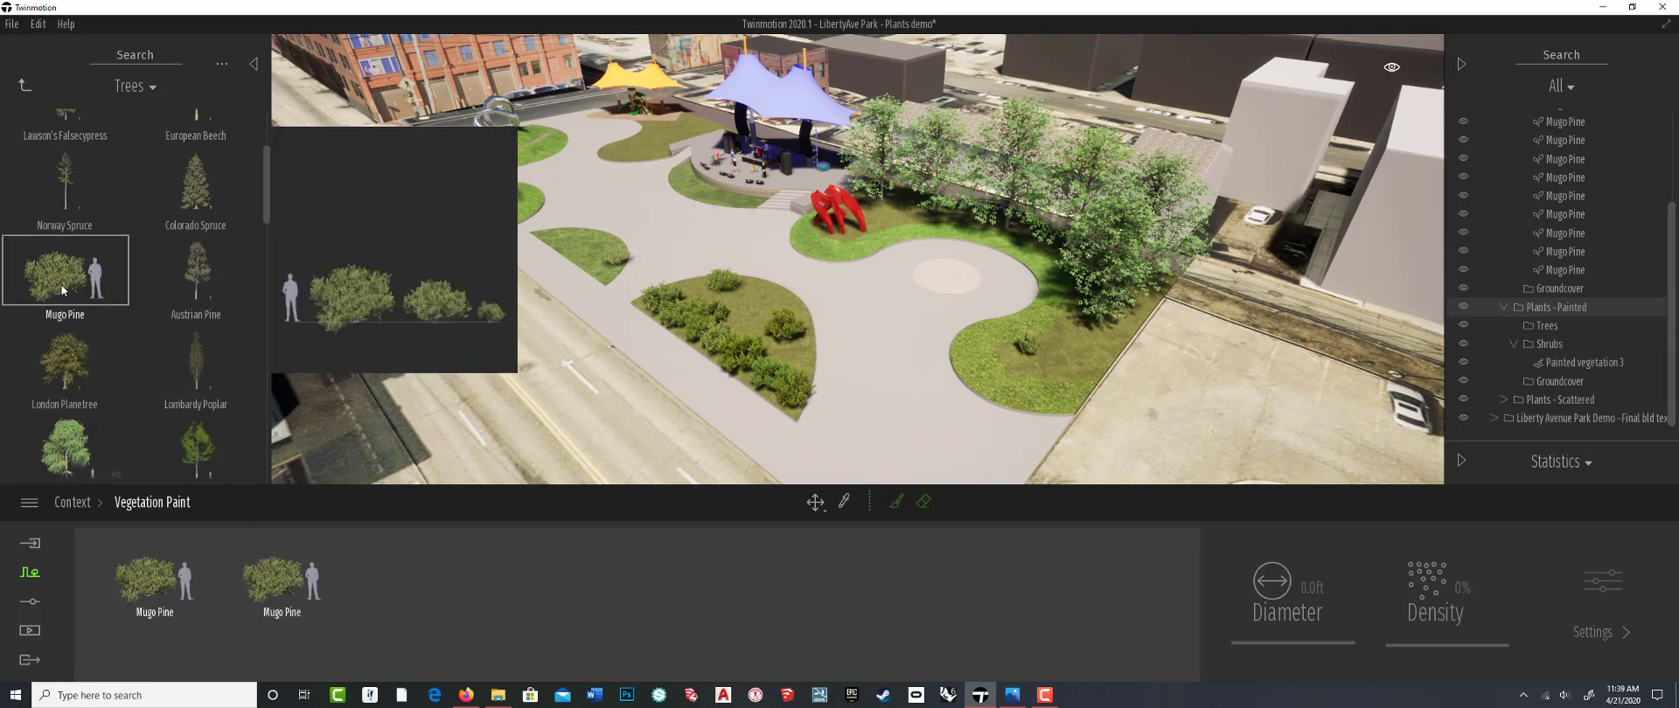
drag(60, 293, 411, 595)
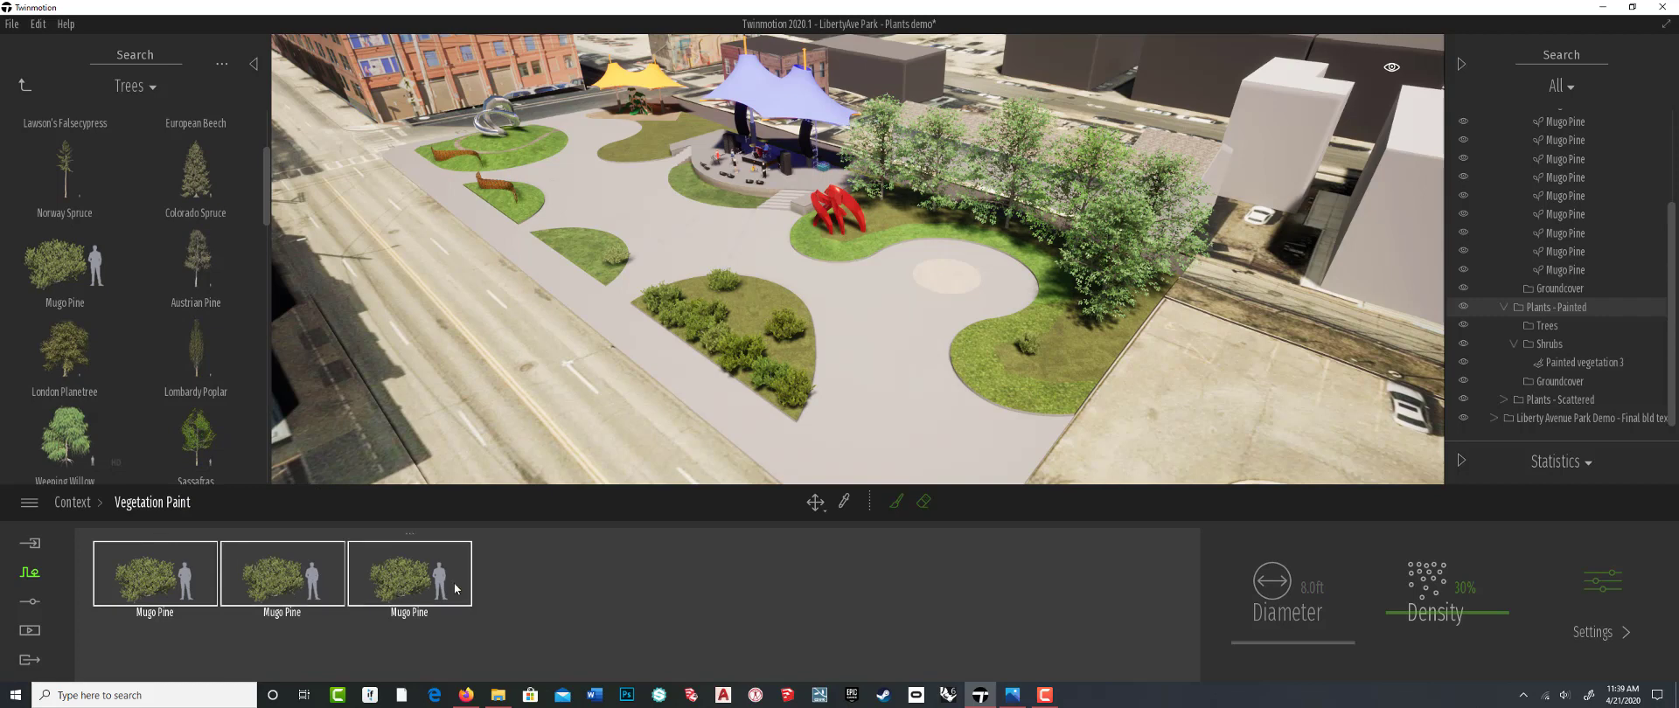
Set the three Mugo Pines' density to 80%, paint them over the small street-side grass bed, and deselect the models
drag(1392, 613, 1400, 558)
click(895, 501)
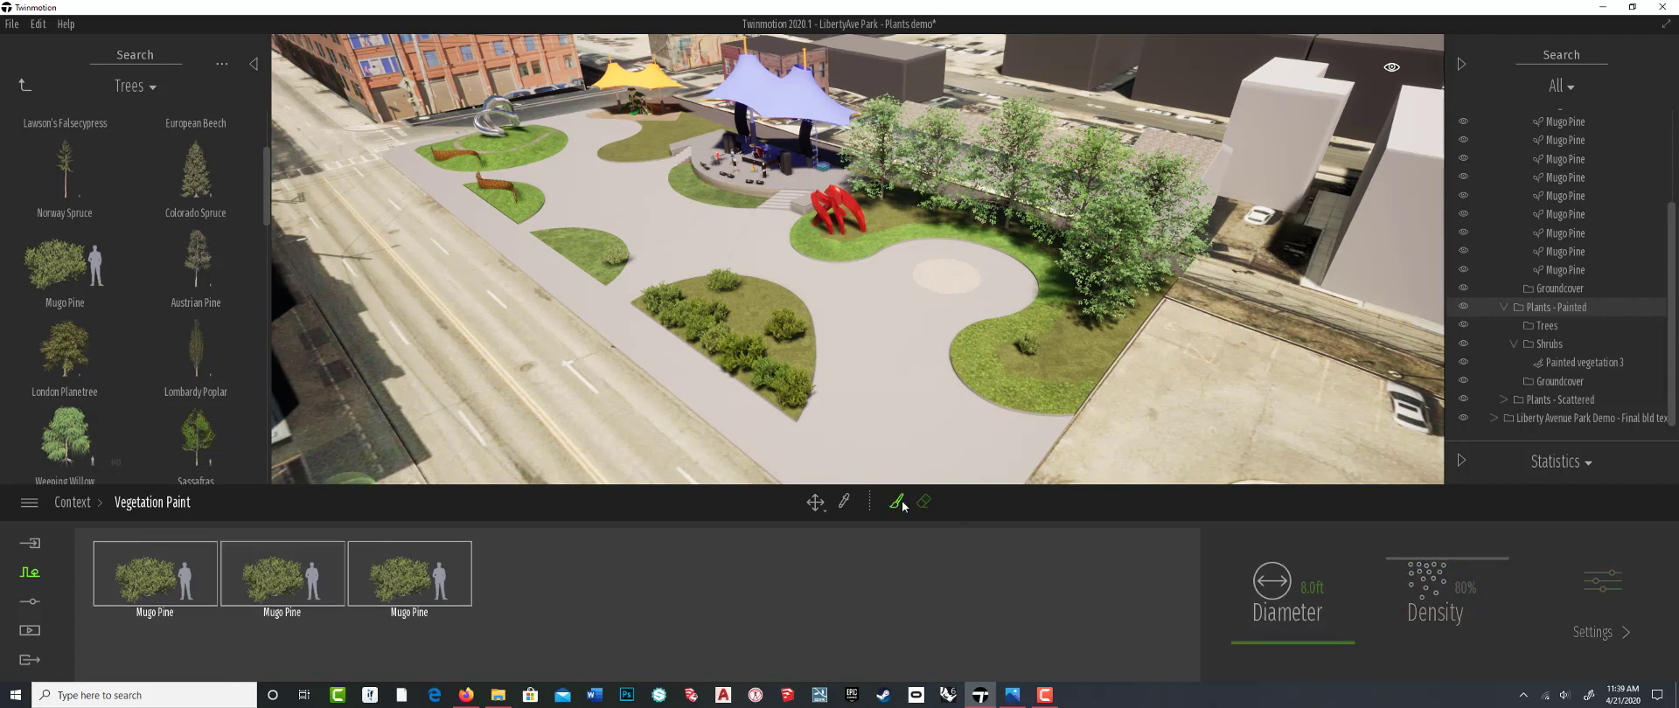
drag(574, 244, 601, 256)
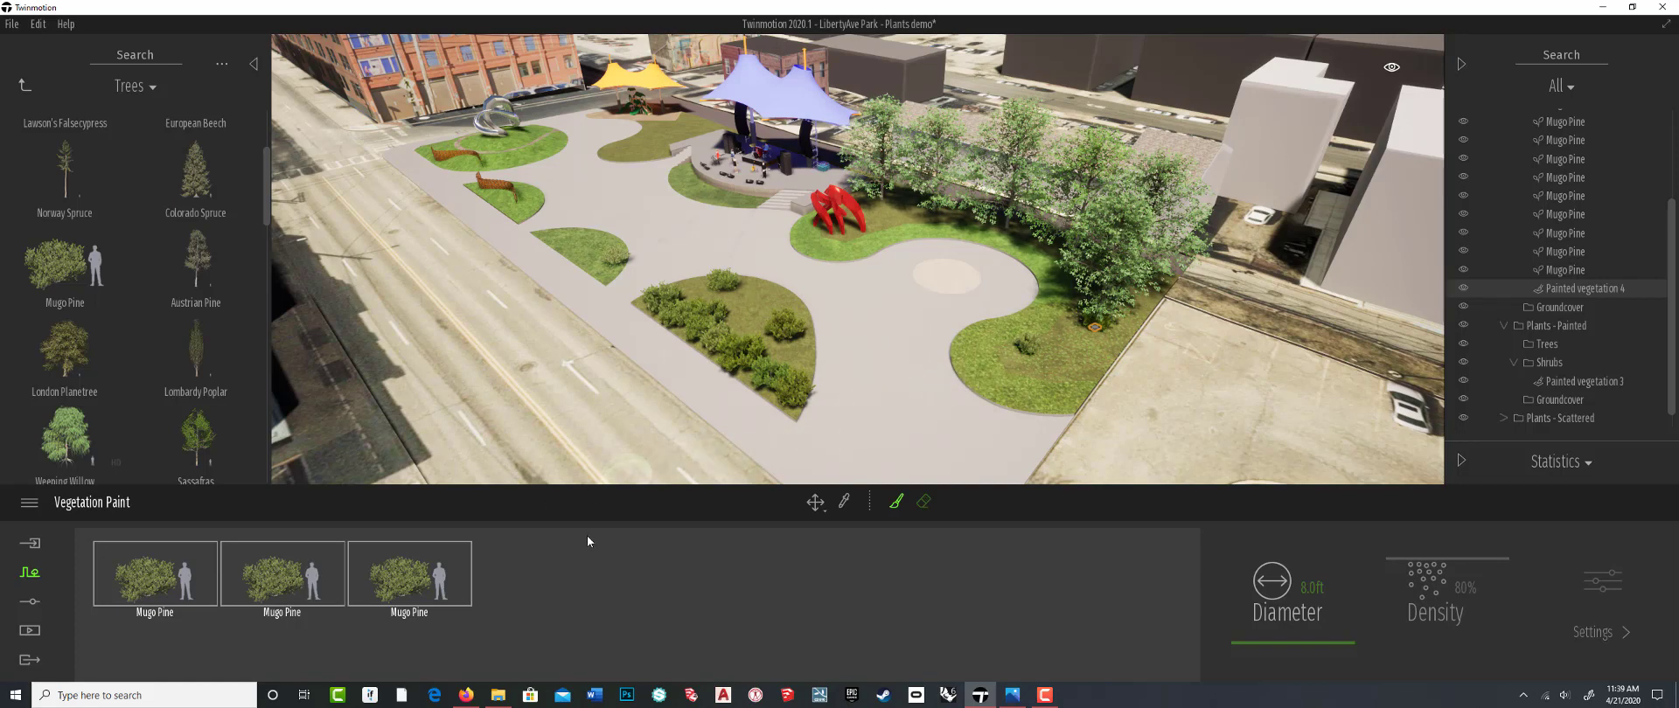
right_drag(810, 396, 514, 456)
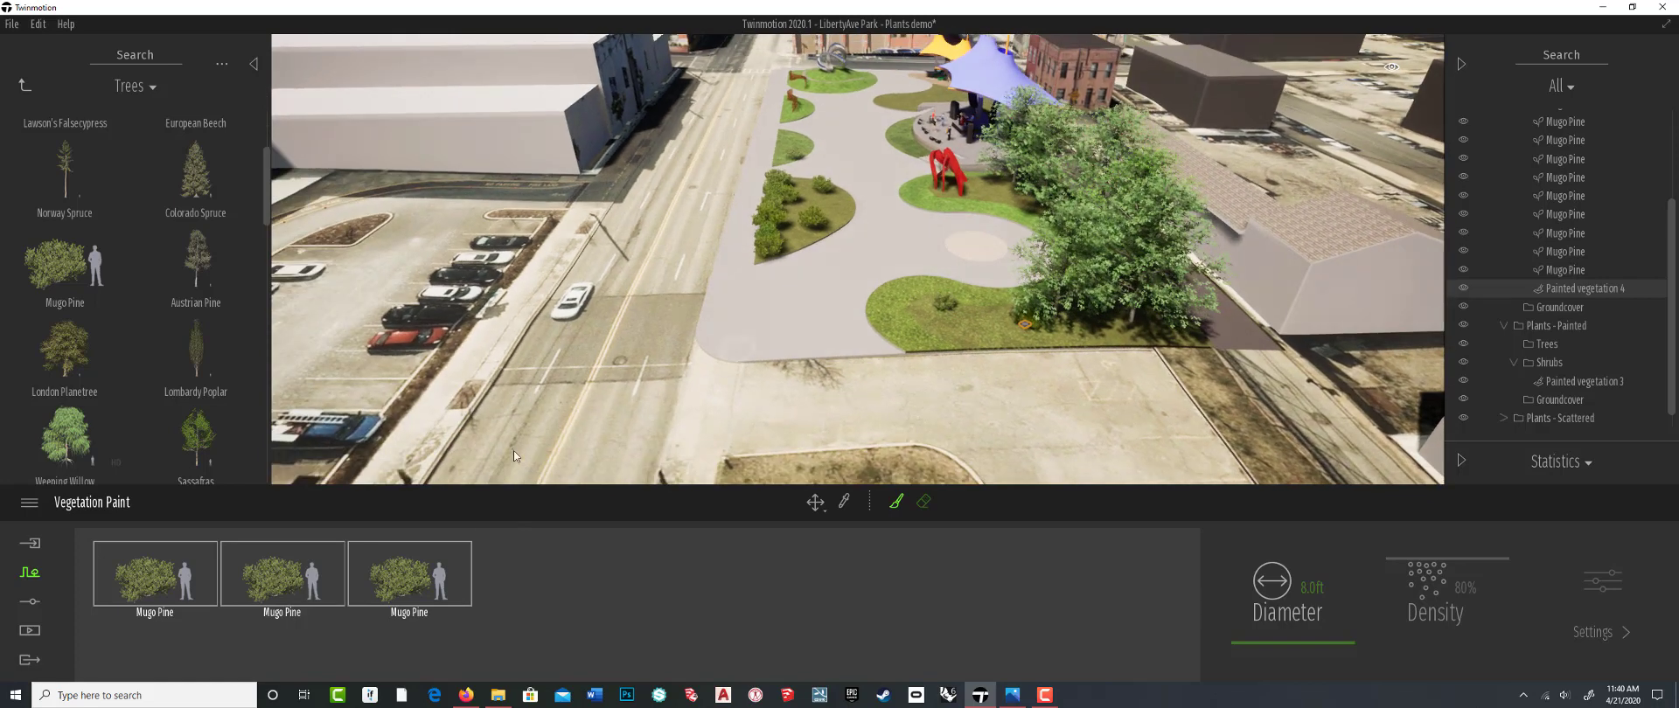
click(584, 593)
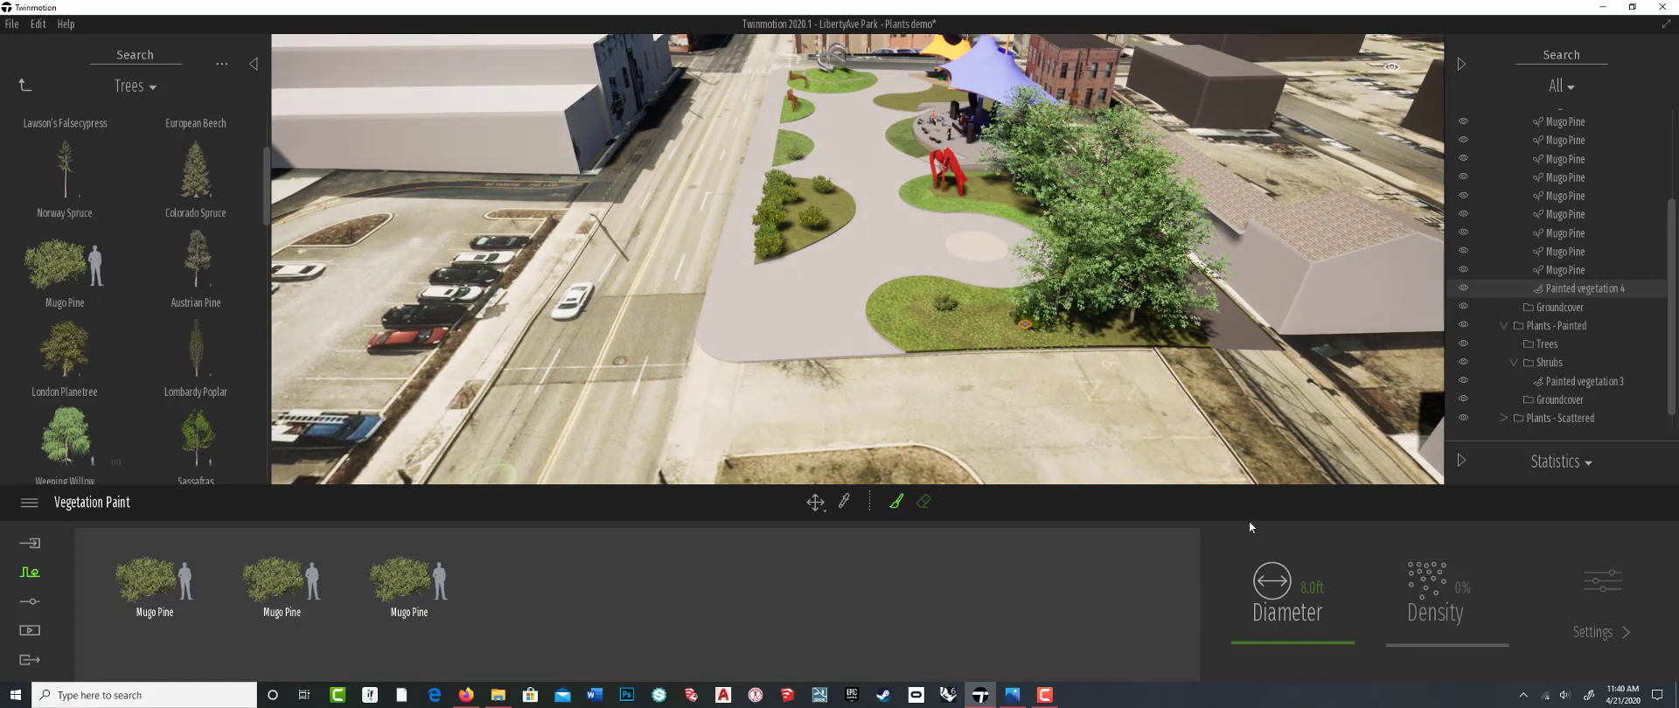
Make the Trees container under Plants - Painted the active container
click(1548, 346)
right_click(1550, 347)
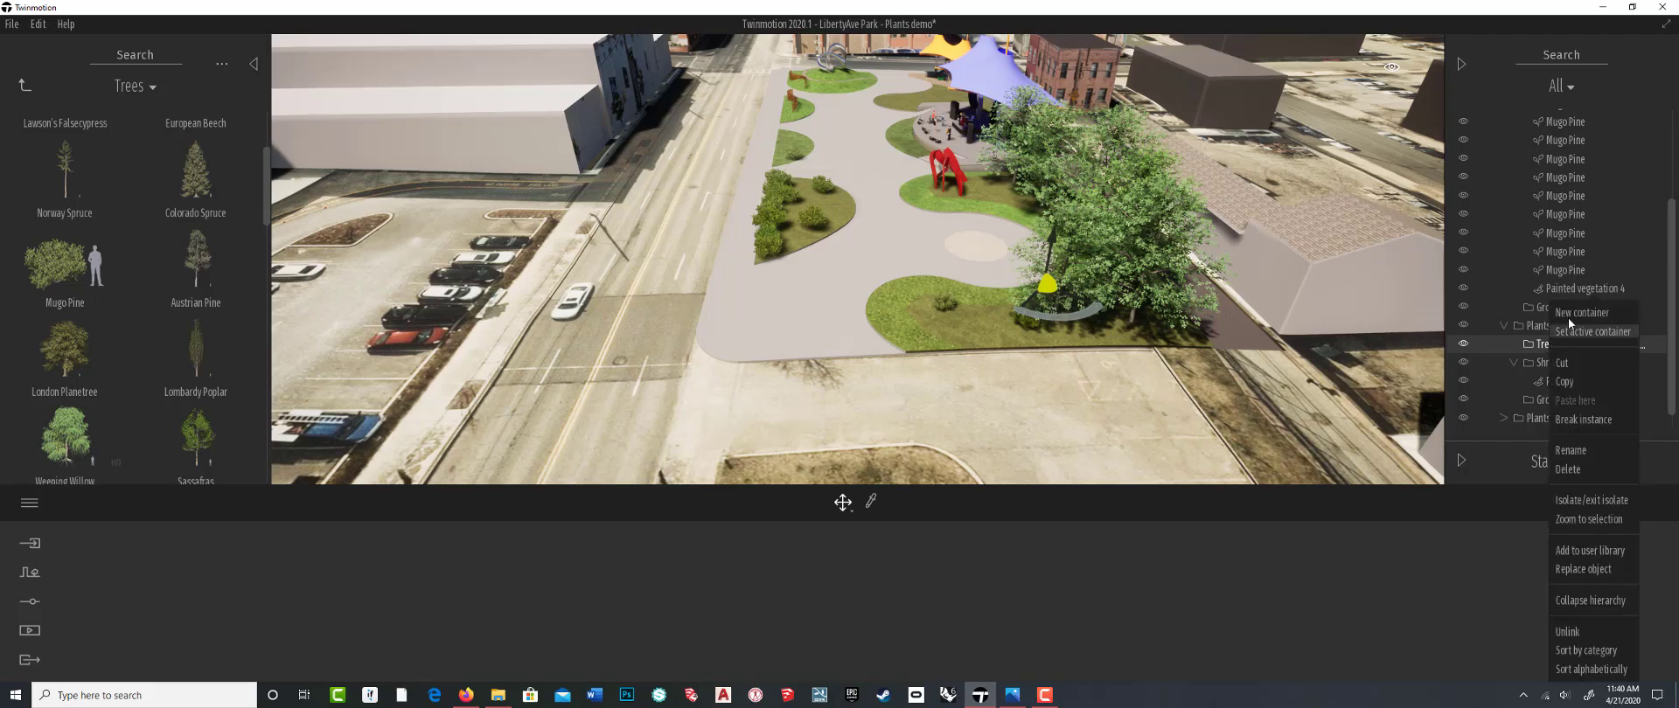
click(1571, 332)
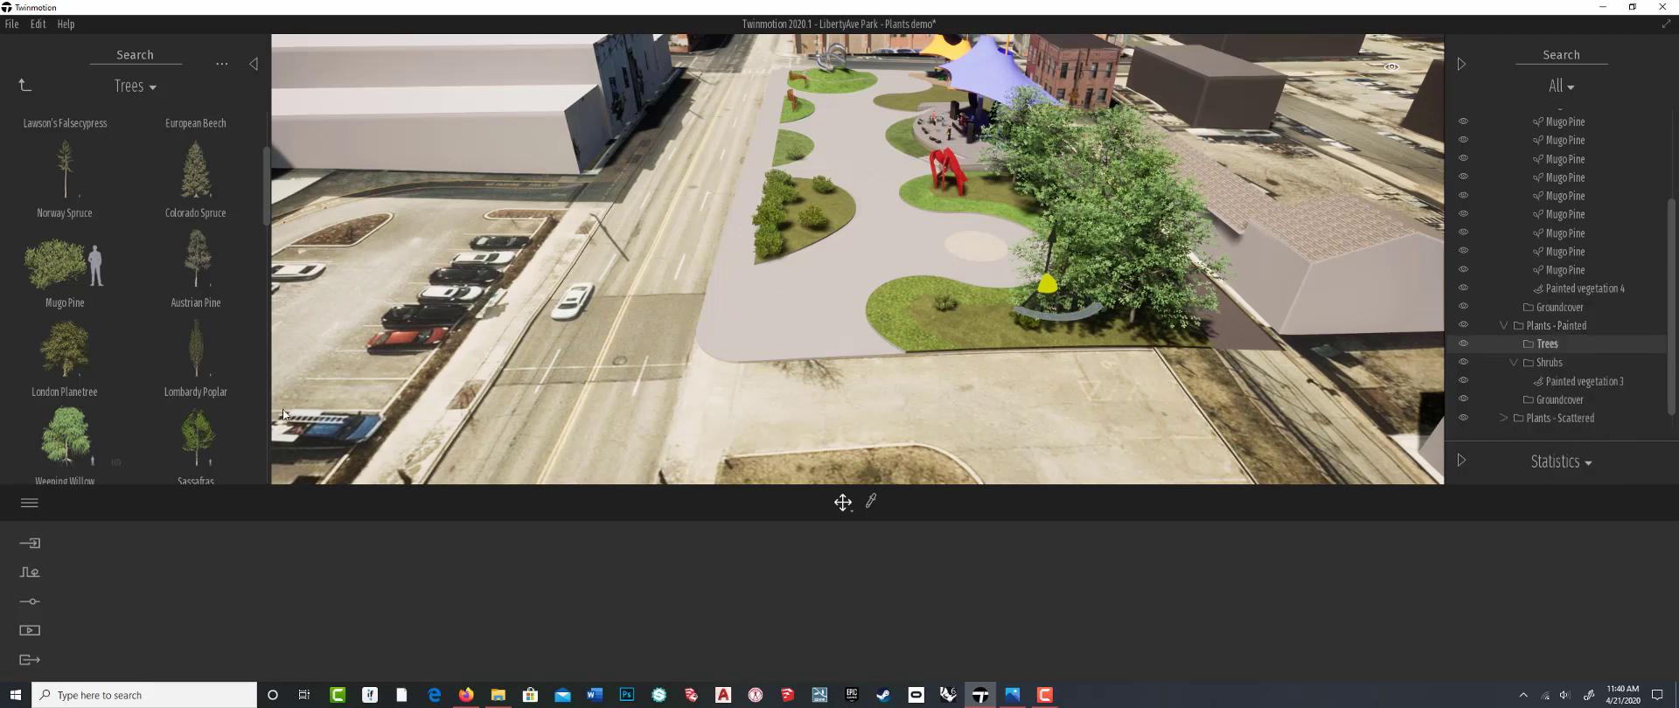
Start a new vegetation paint and load it with Sweet Birch and European Mountain Ash from the Trees library
click(35, 575)
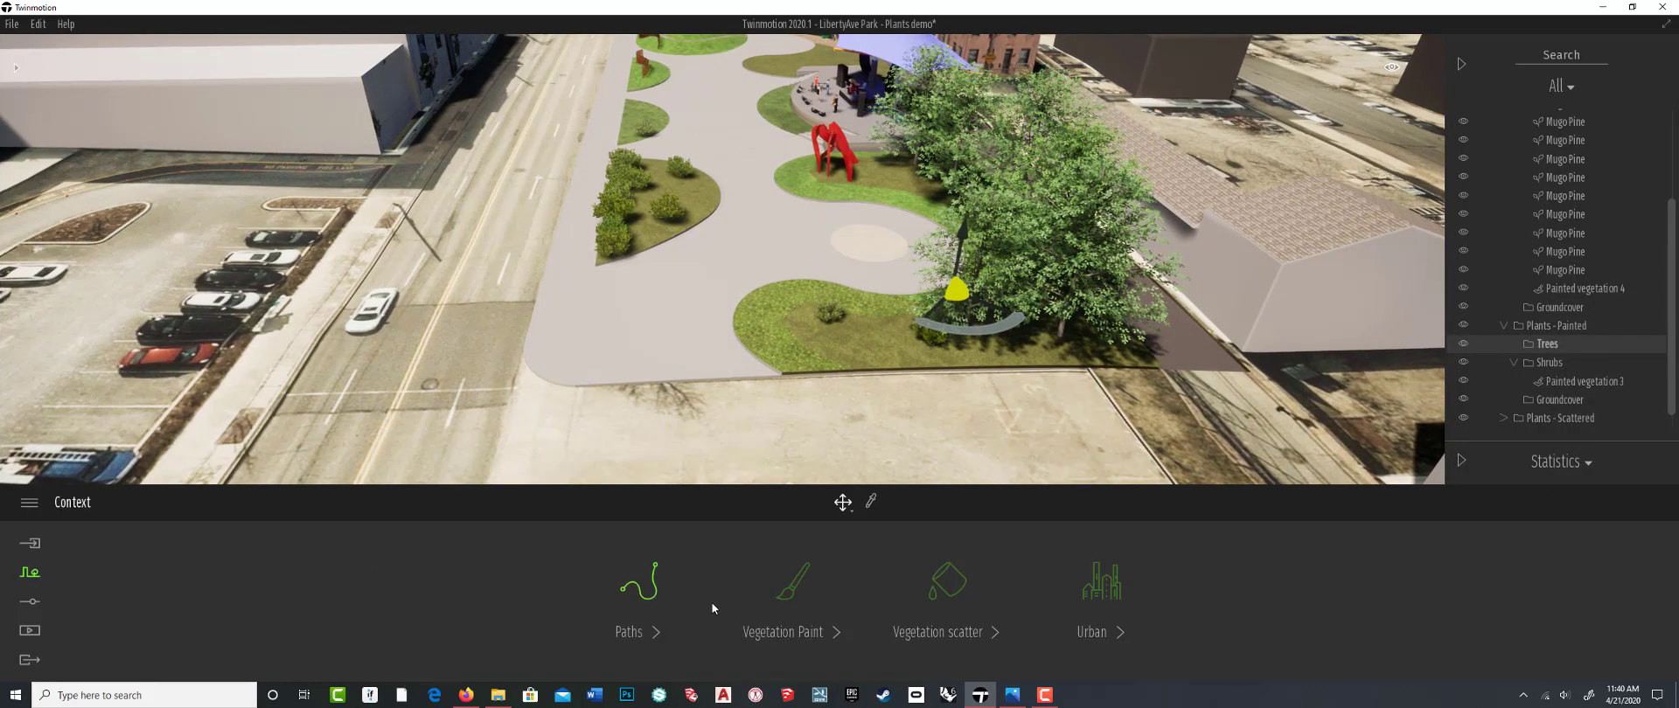
click(790, 584)
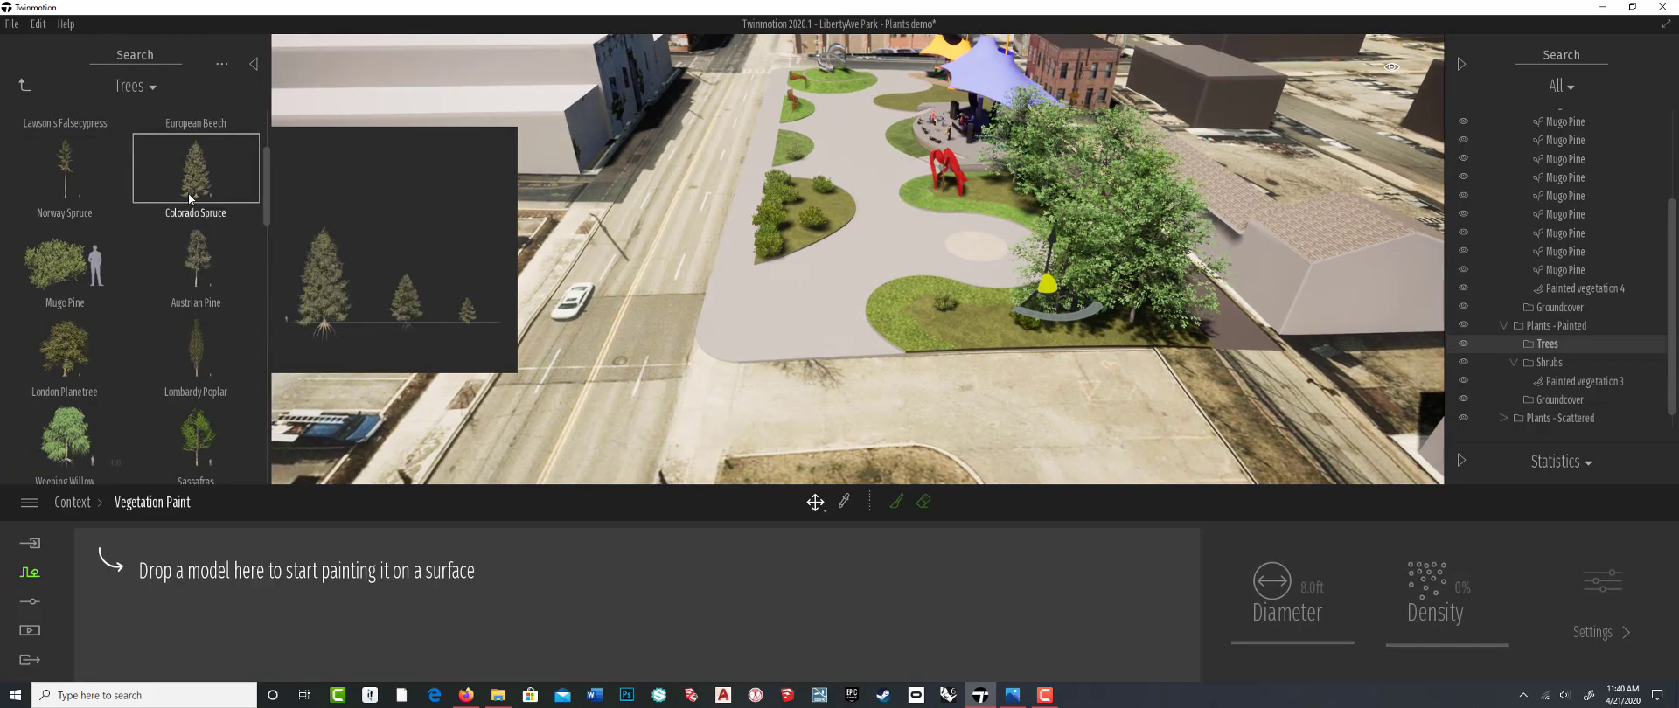
scroll(187, 192, up, 1)
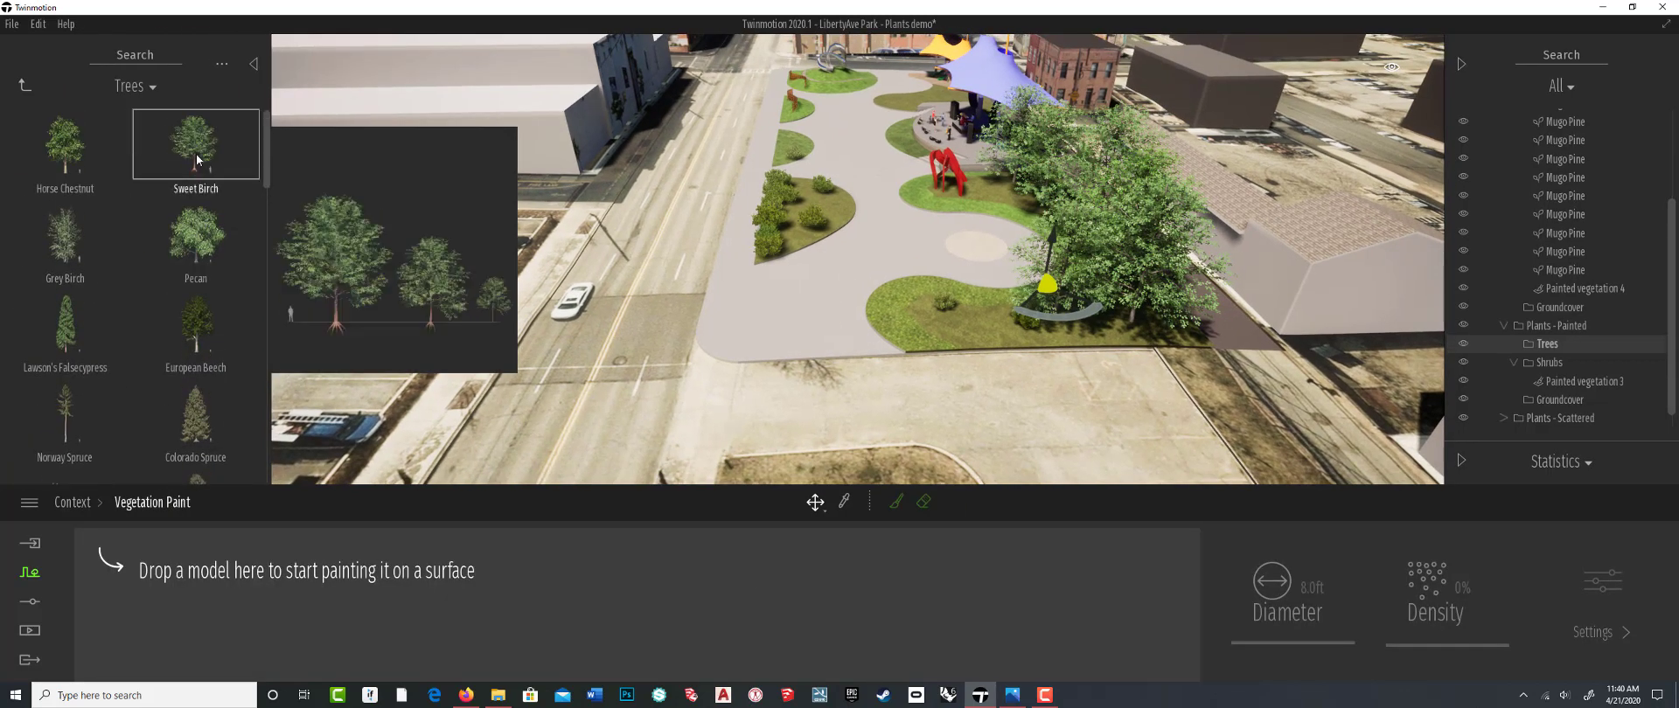
drag(173, 581, 166, 560)
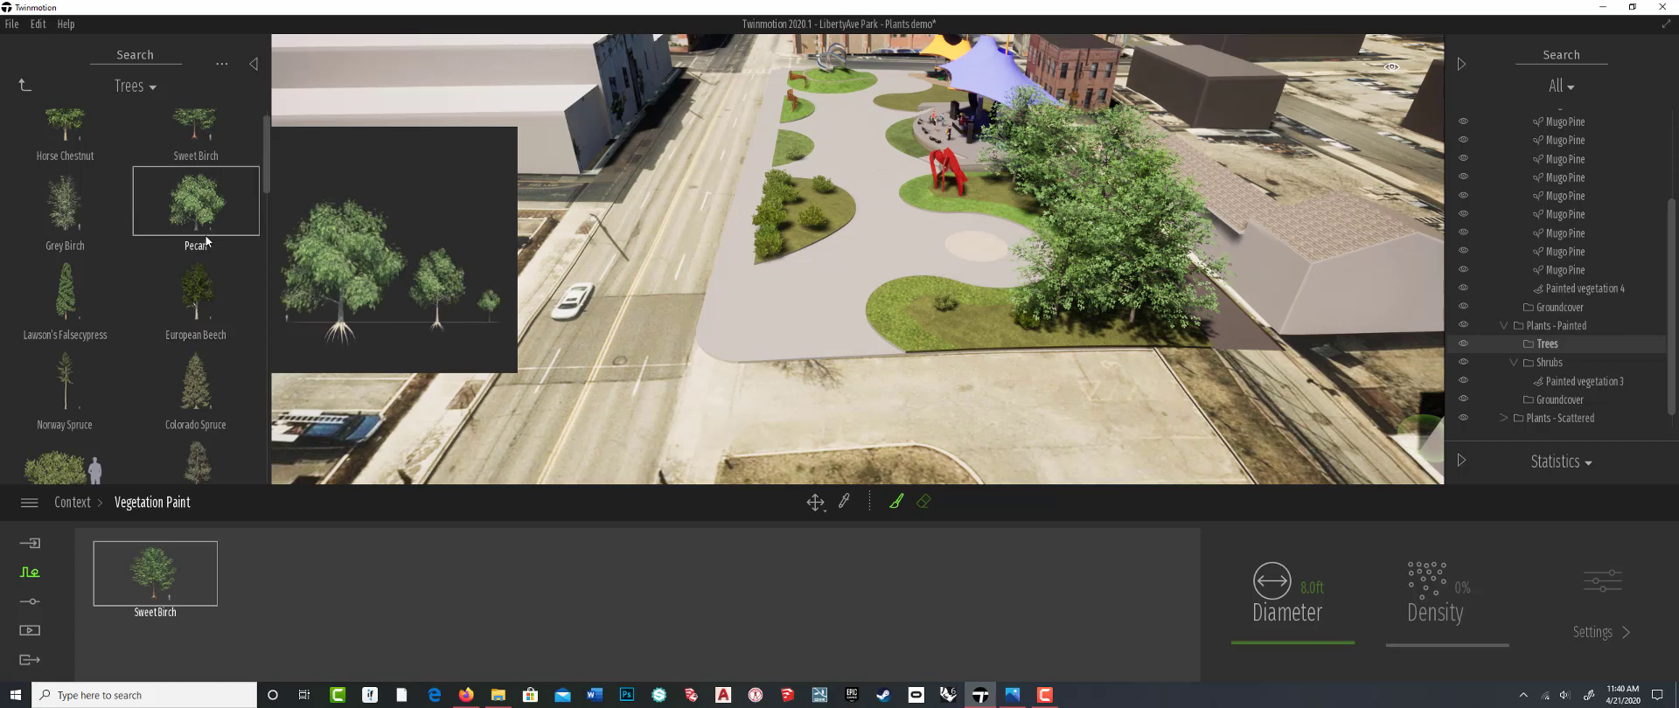
scroll(187, 166, down, 3)
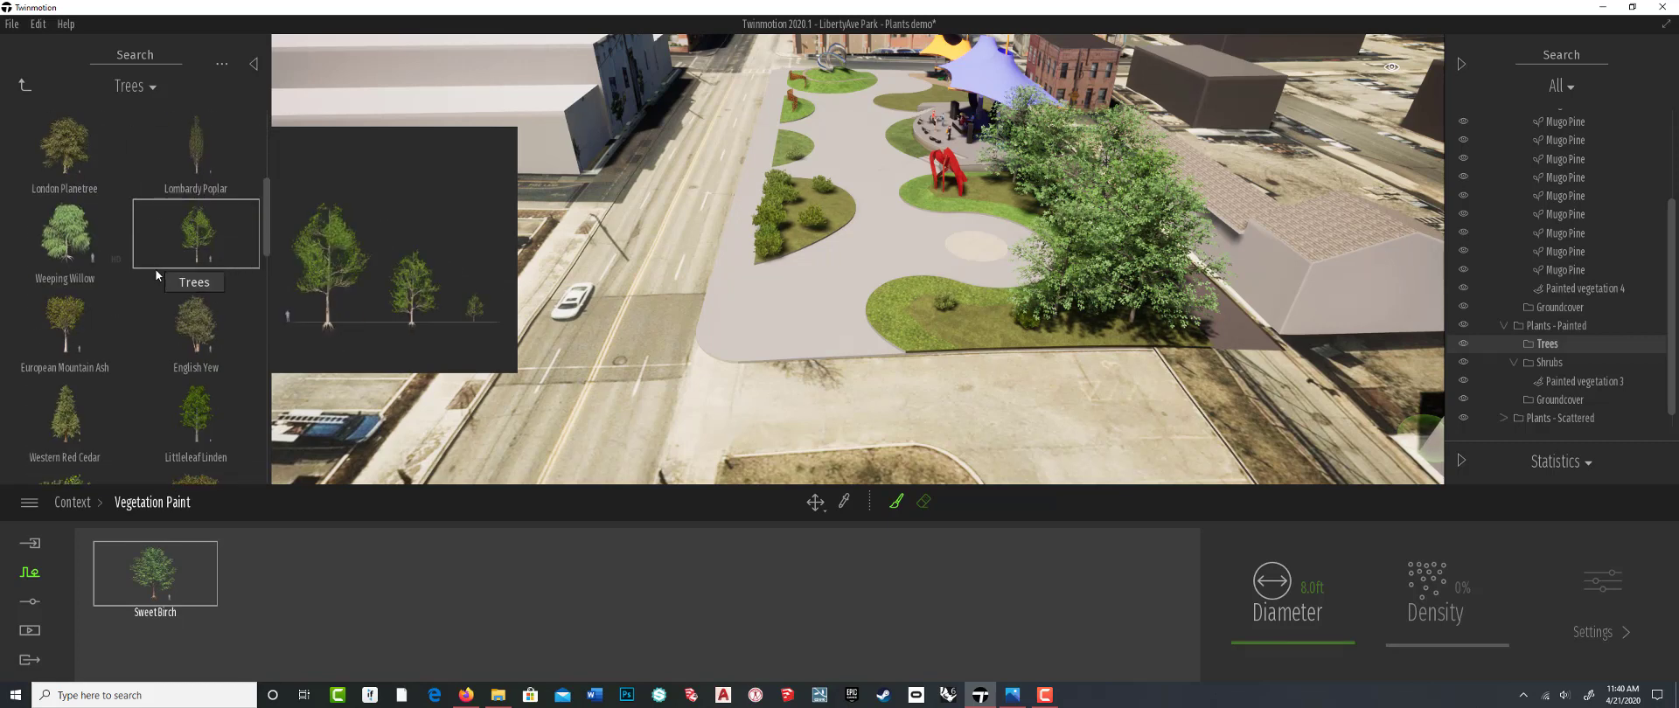
scroll(155, 269, down, 2)
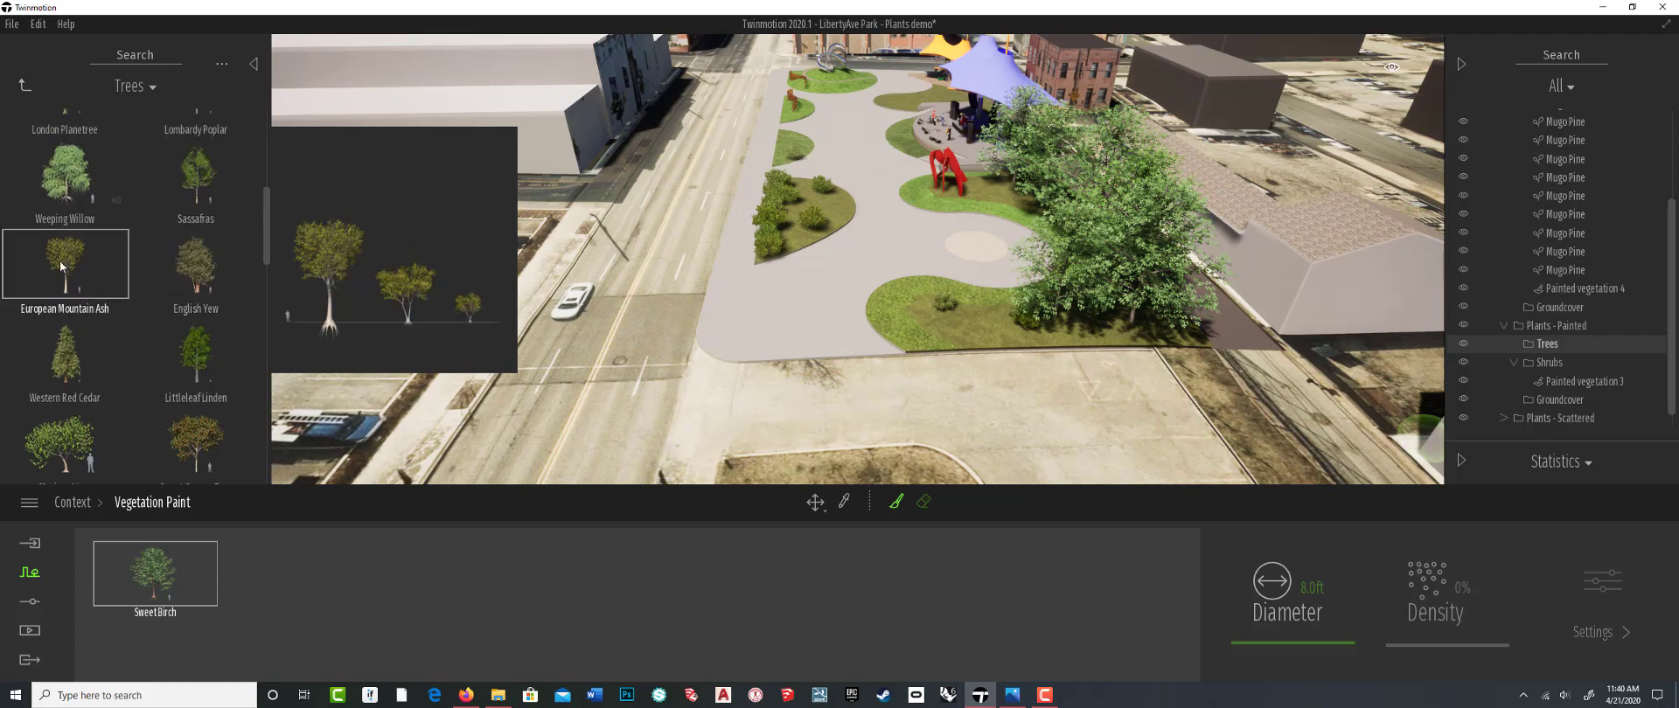
mouse_move(60, 261)
mouse_down()
mouse_move(224, 523)
mouse_move(228, 577)
mouse_up()
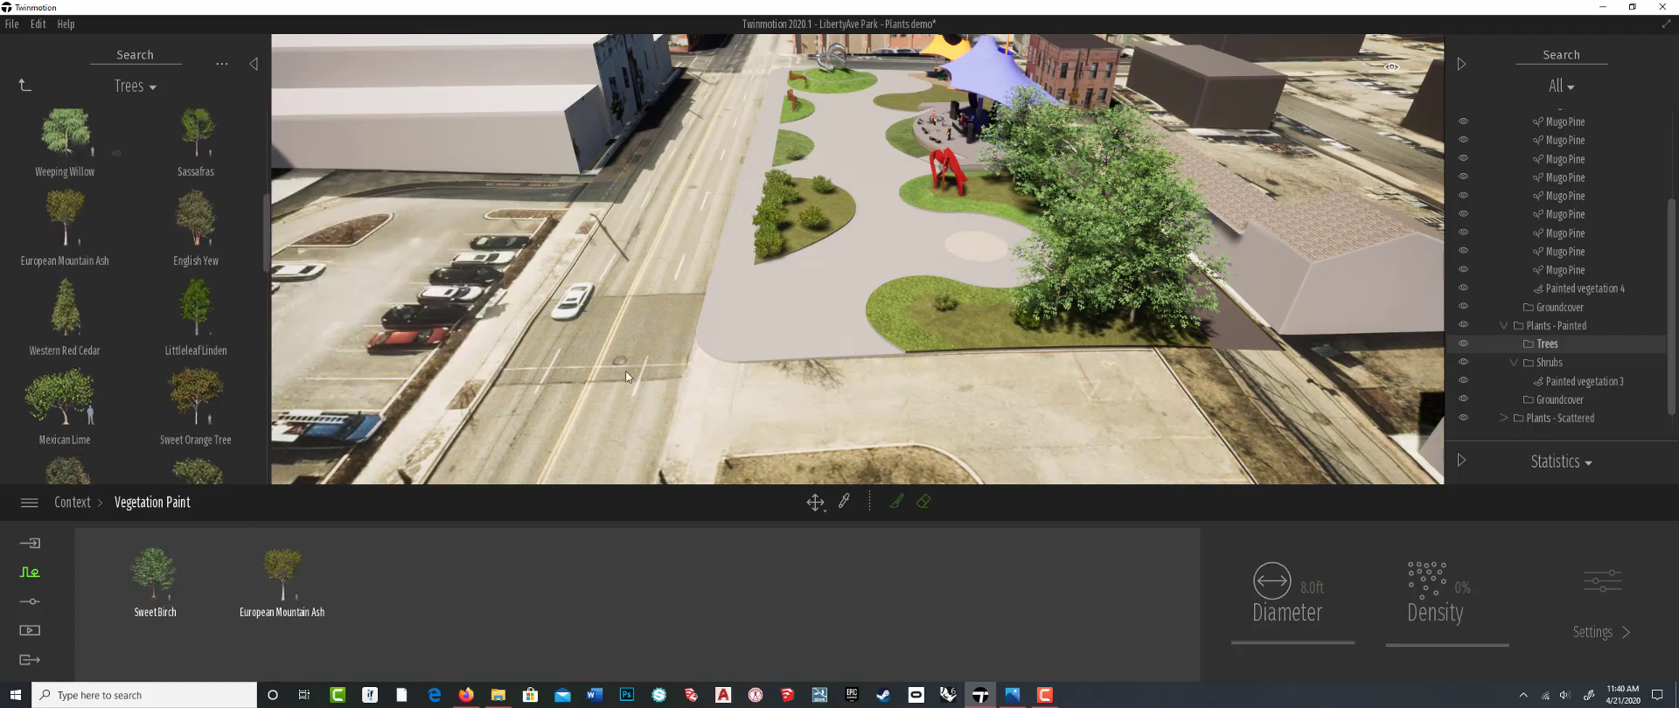
Select Sweet Birch and European Mountain Ash and set their paint density to 82% for the bare hillside behind the long building
right_drag(925, 287, 925, 286)
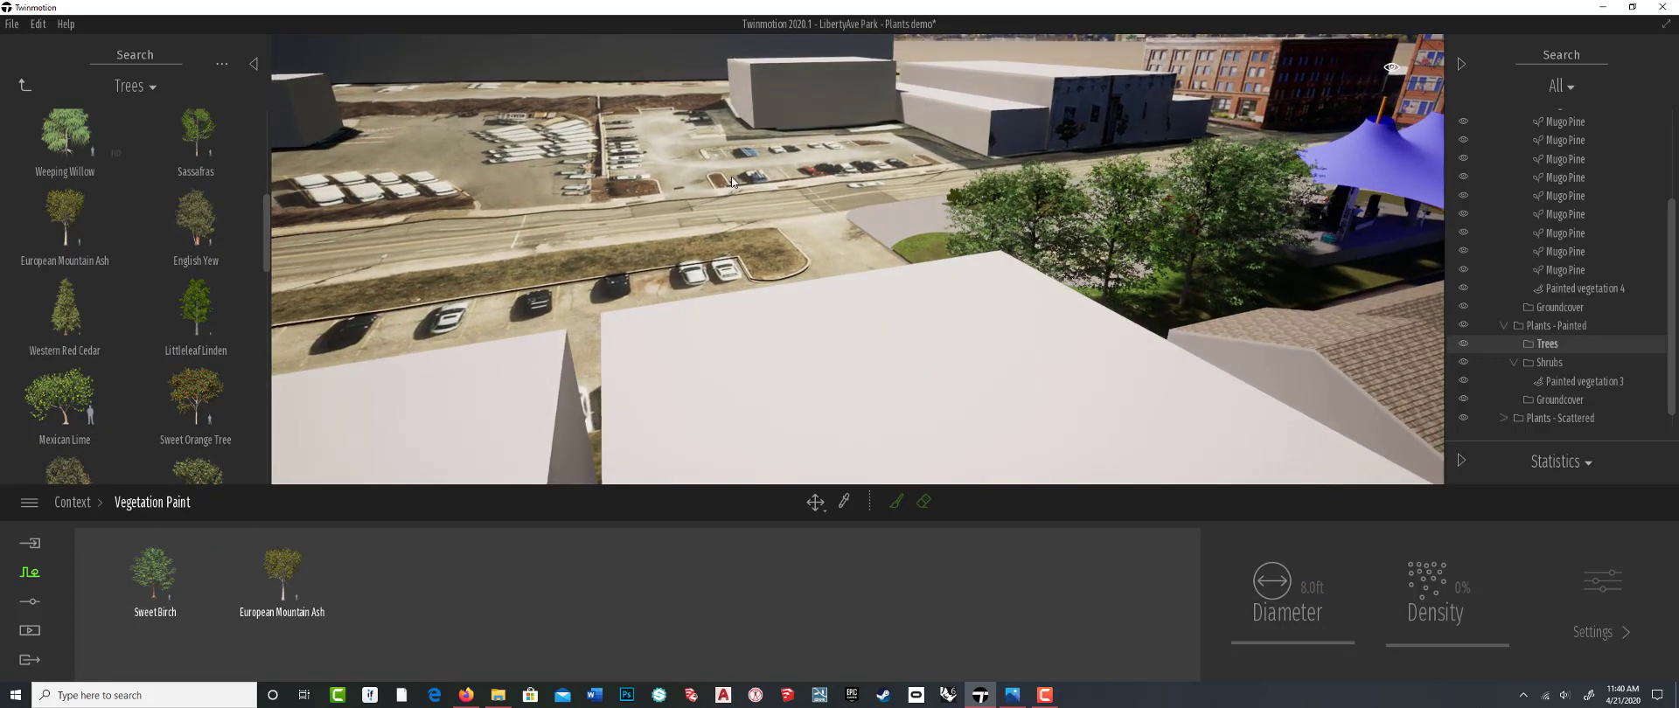
right_drag(704, 166, 704, 167)
scroll(705, 162, up, 5)
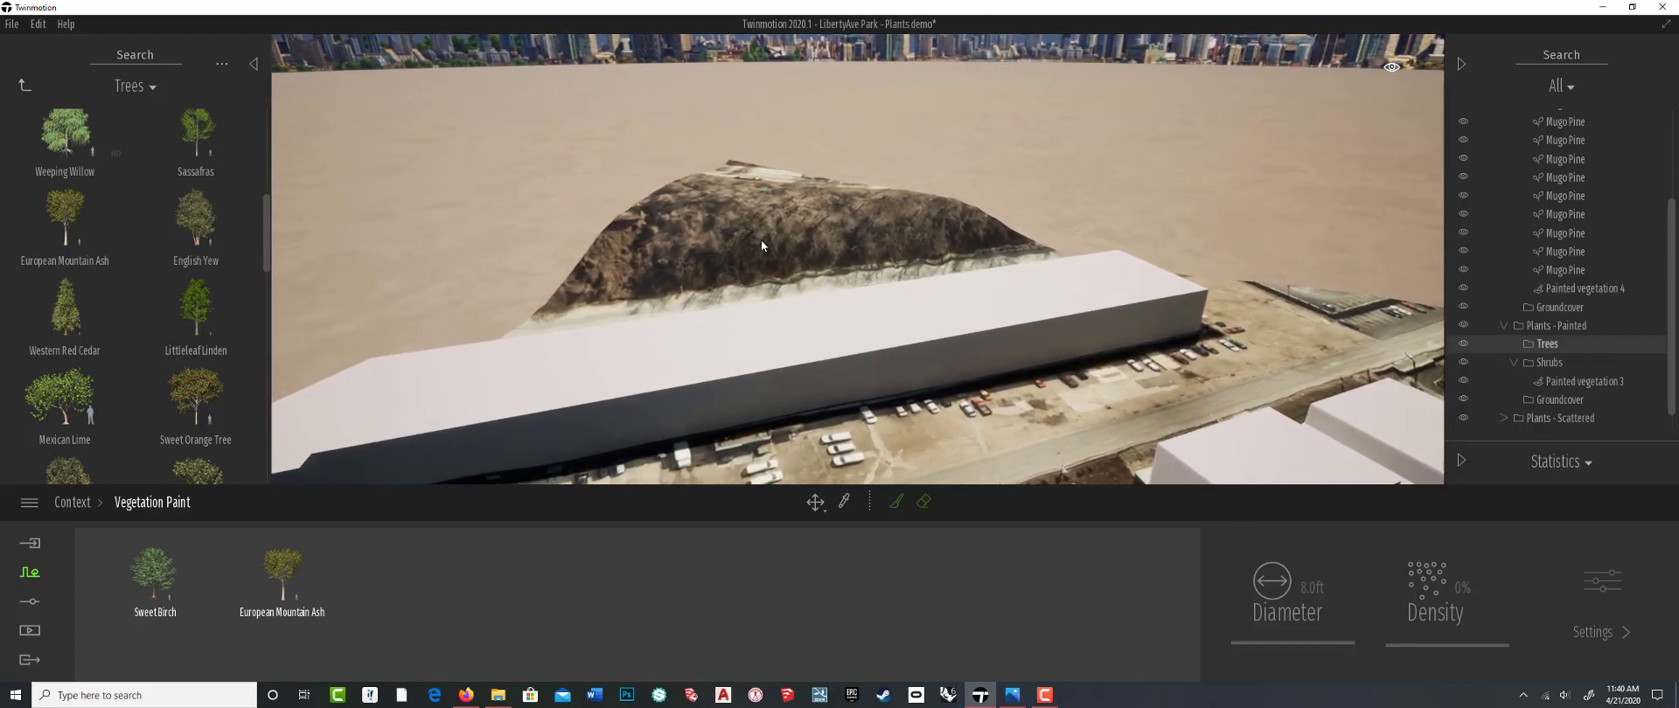
click(150, 573)
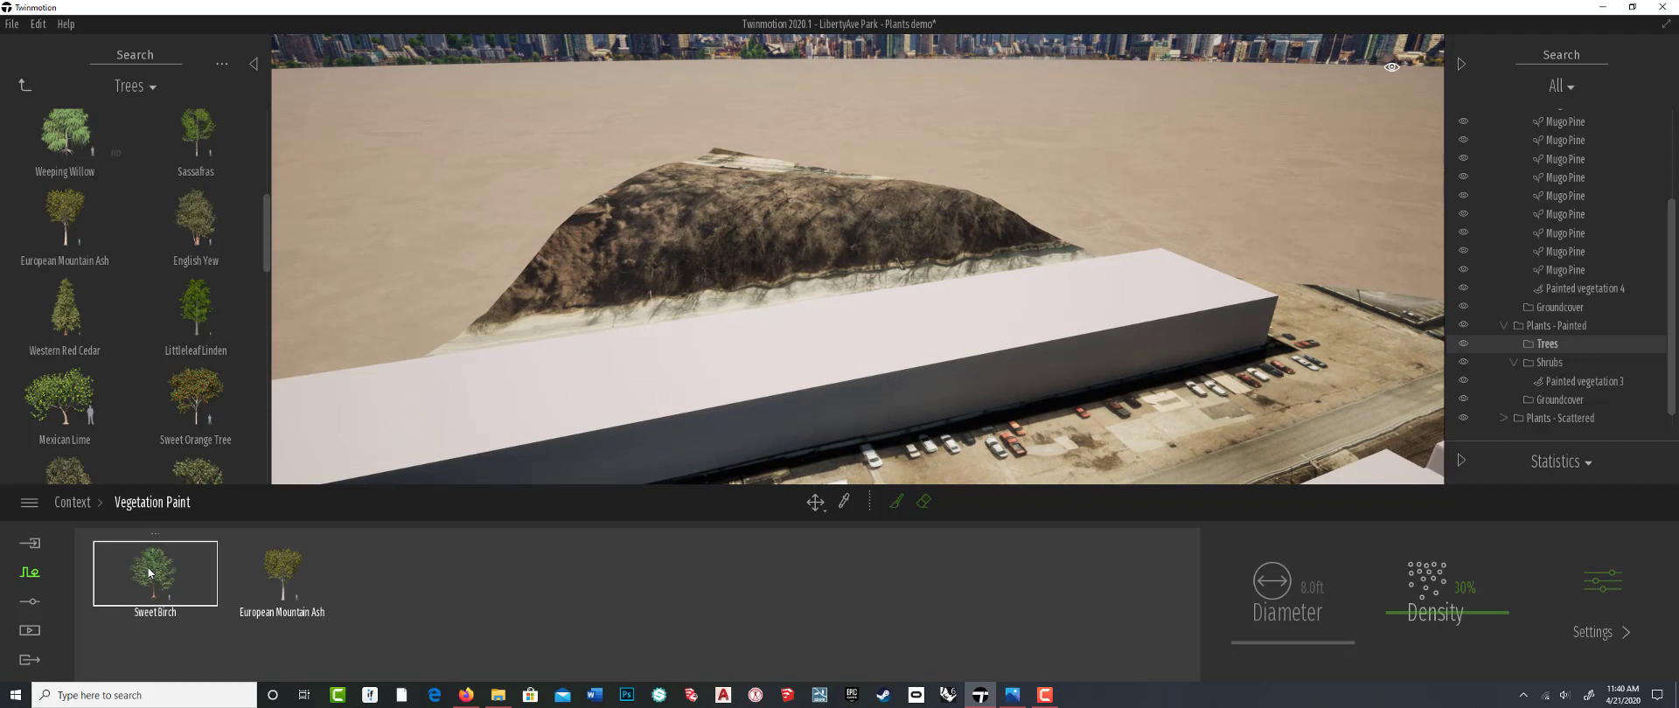
click(281, 576)
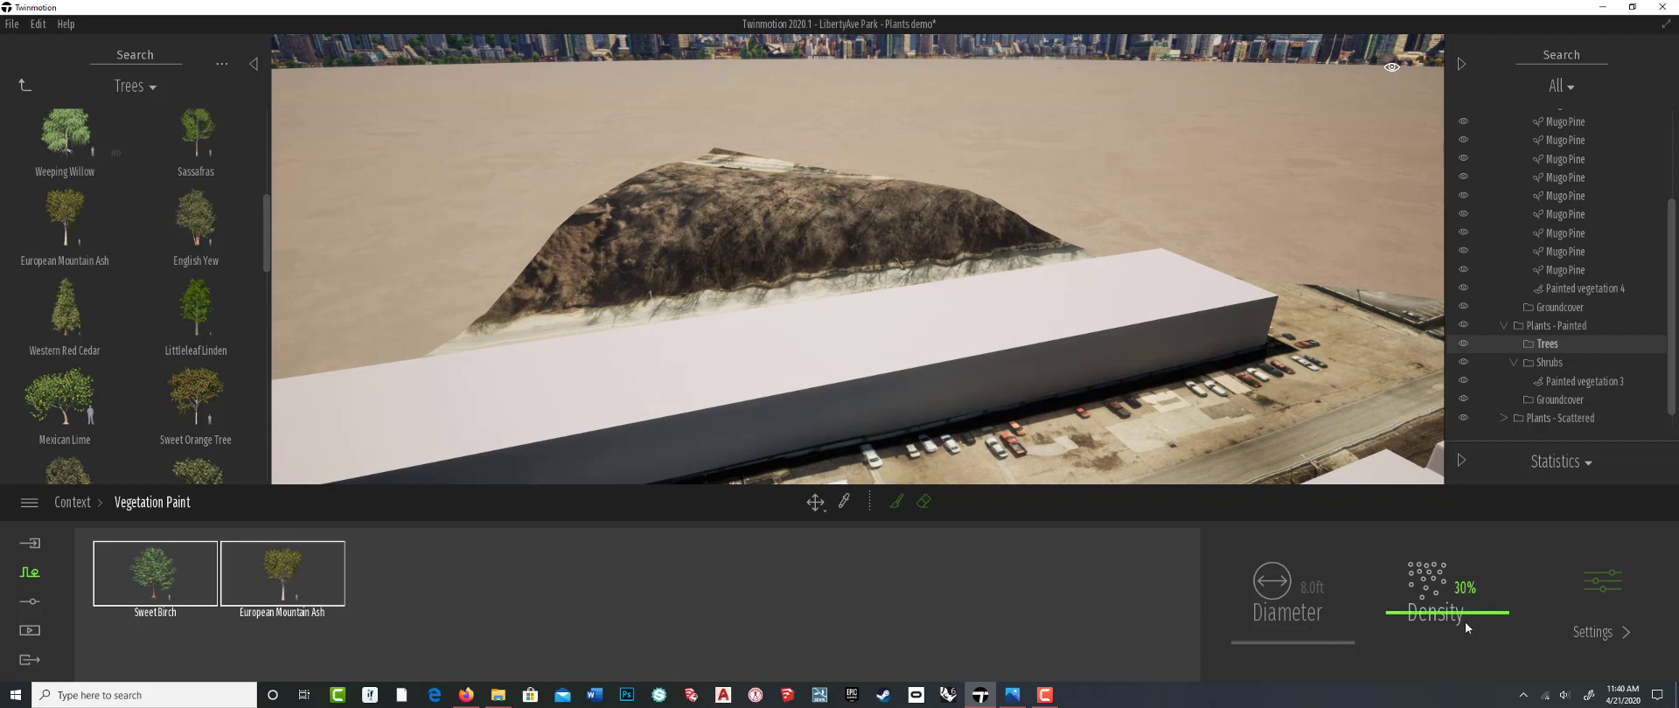
drag(1430, 615, 1430, 556)
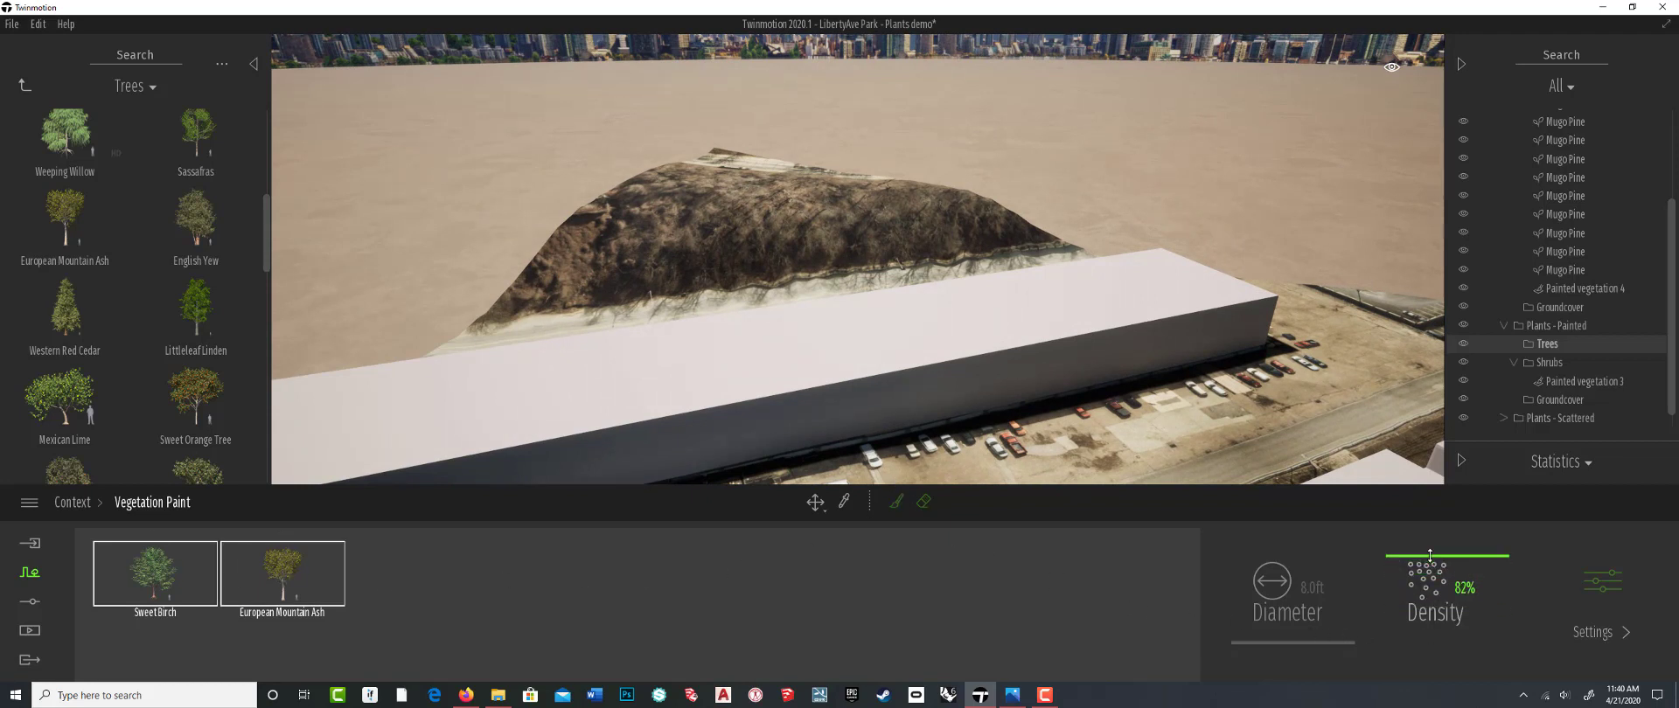
Set the vegetation brush diameter to 90 ft and paint the two tree species over the whole bare hillside behind the long building
click(896, 502)
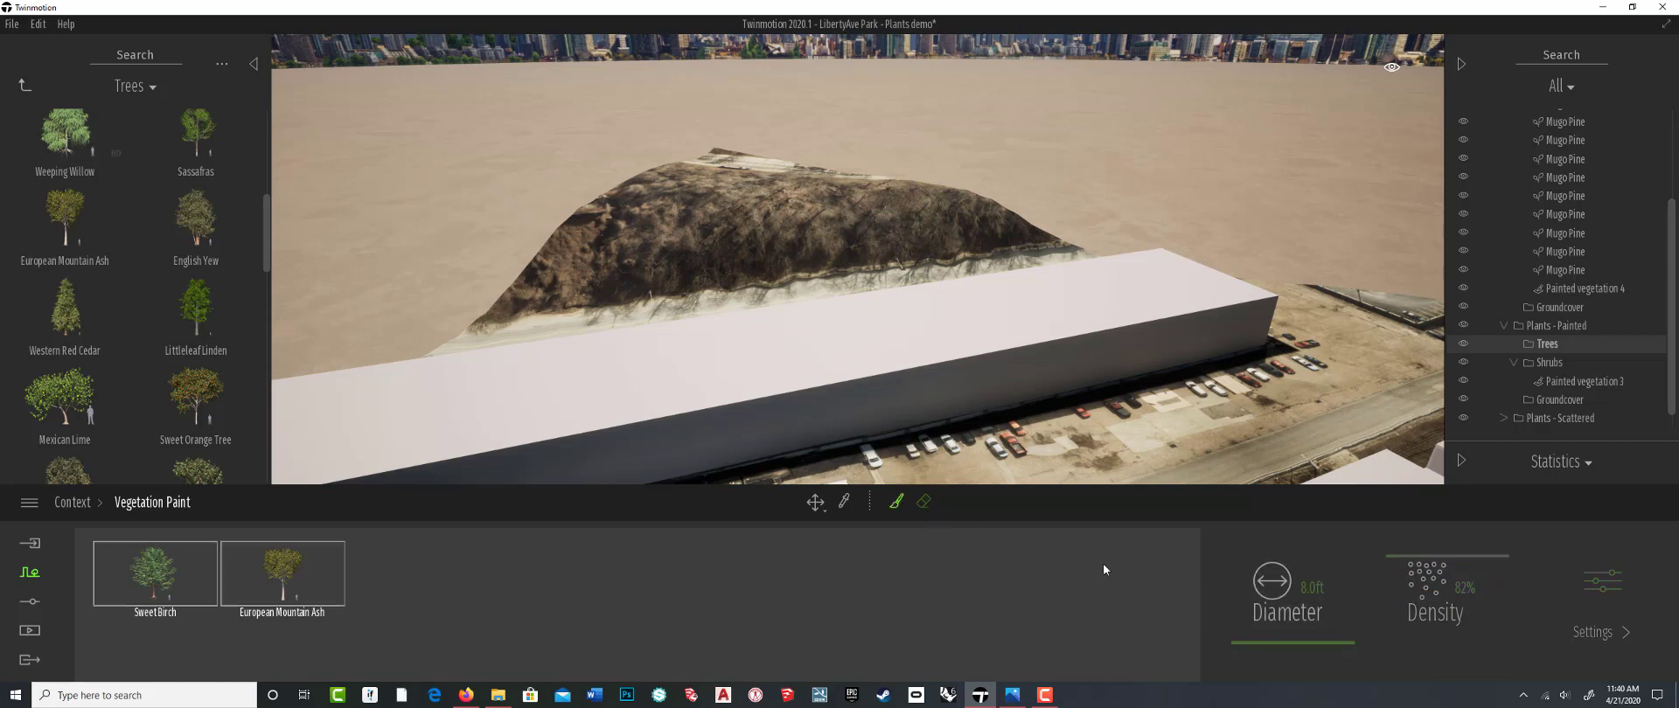
drag(1308, 644, 1292, 623)
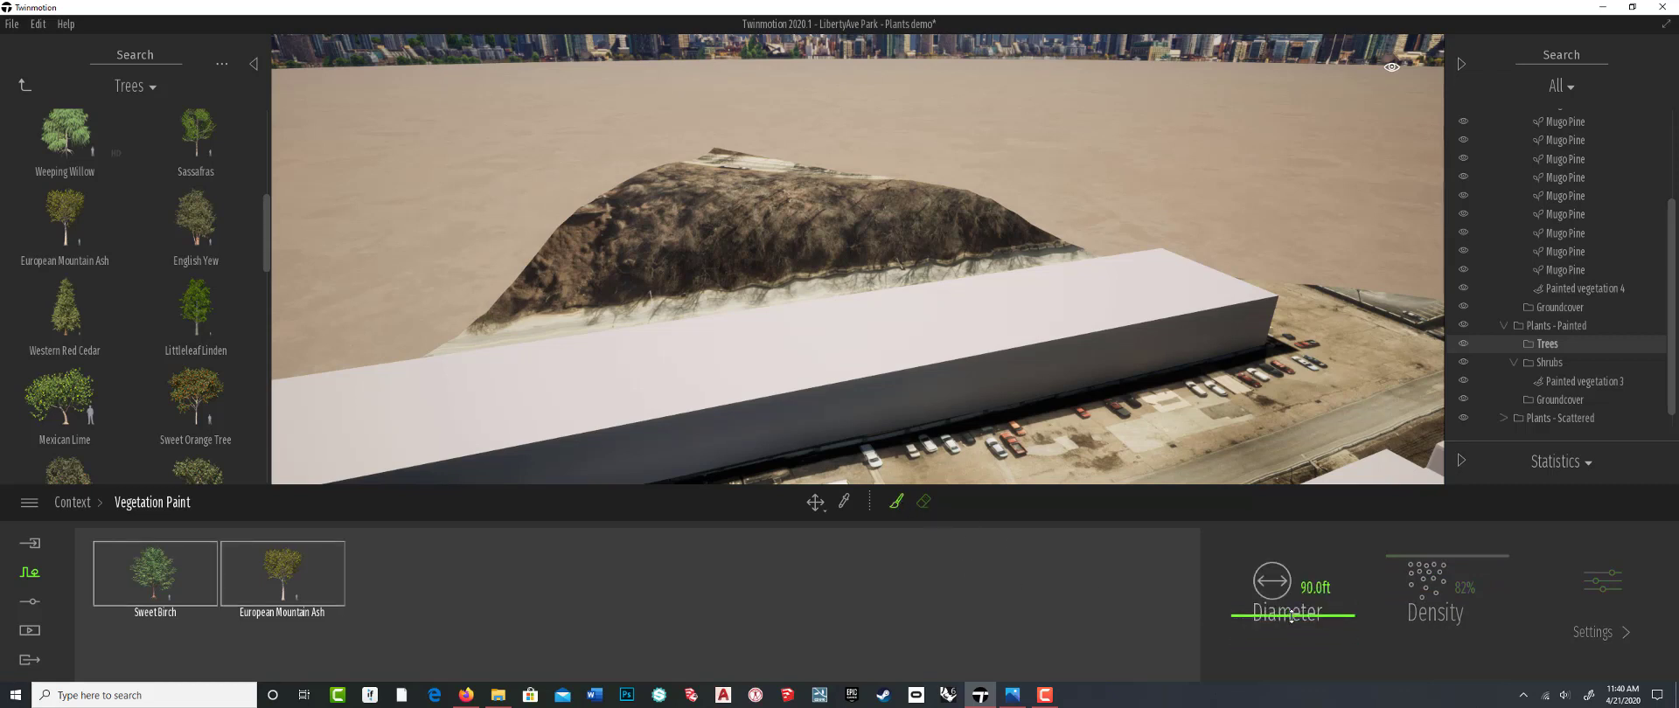
mouse_move(590, 268)
mouse_down()
mouse_move(926, 218)
mouse_move(688, 195)
mouse_move(665, 182)
mouse_move(678, 173)
mouse_move(578, 280)
mouse_move(813, 218)
mouse_move(988, 229)
mouse_move(638, 195)
mouse_move(862, 233)
mouse_move(896, 359)
mouse_up()
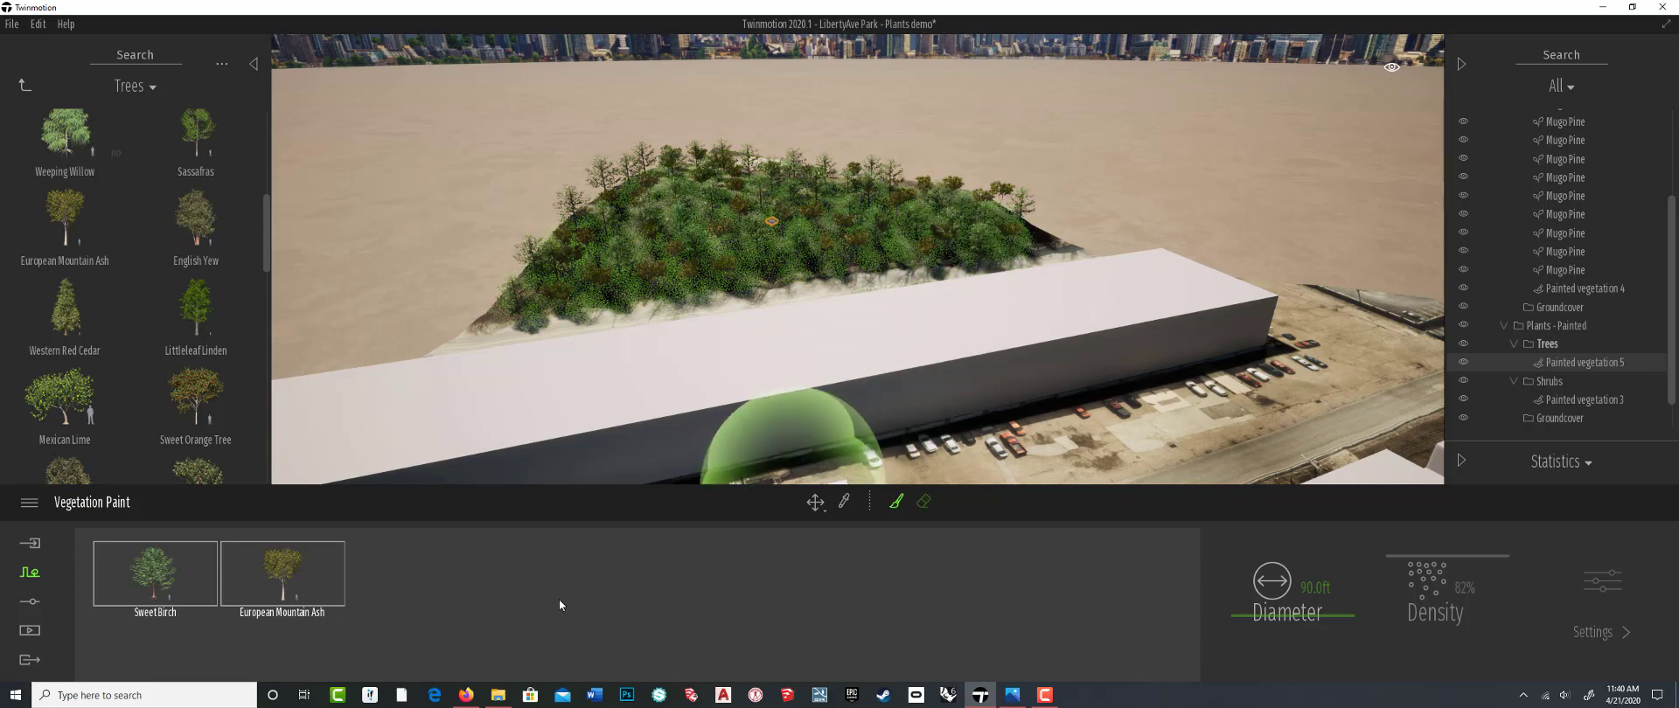
Raise the painted Sweet Birch and European Mountain Ash to 94% density and 68% age, and deselect the vegetation
click(252, 580)
click(252, 579)
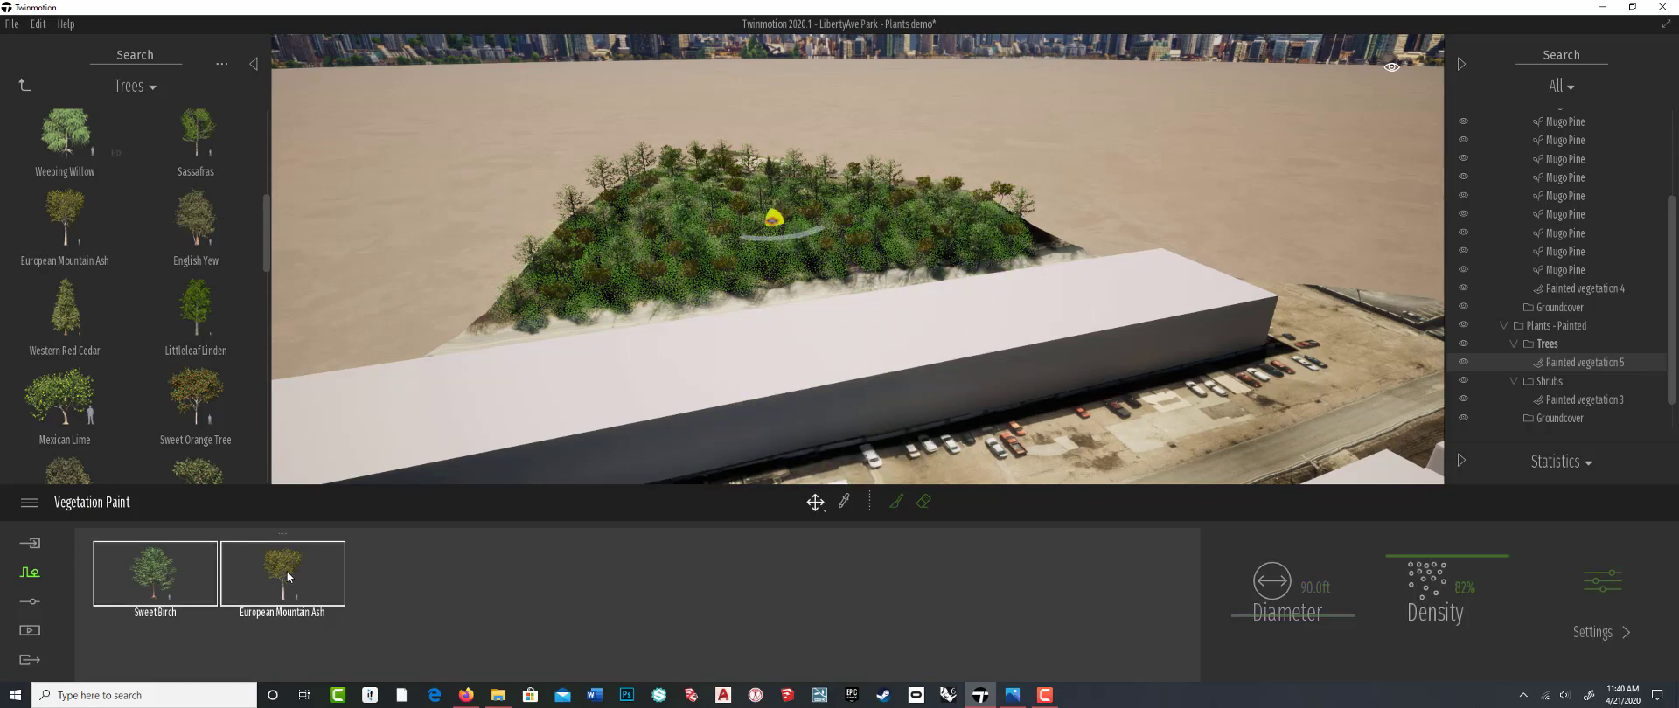
drag(1414, 564, 1452, 564)
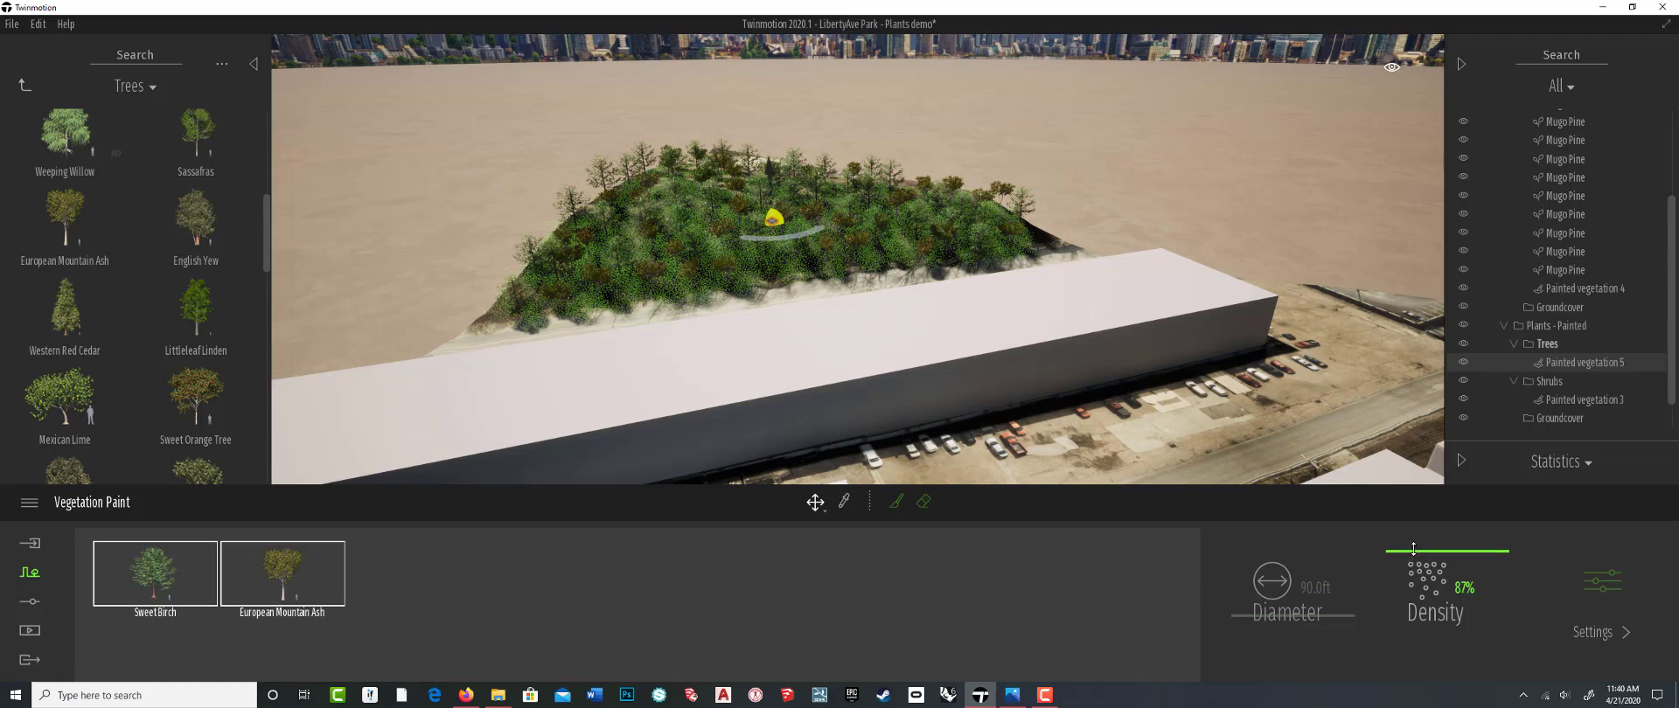
click(1601, 577)
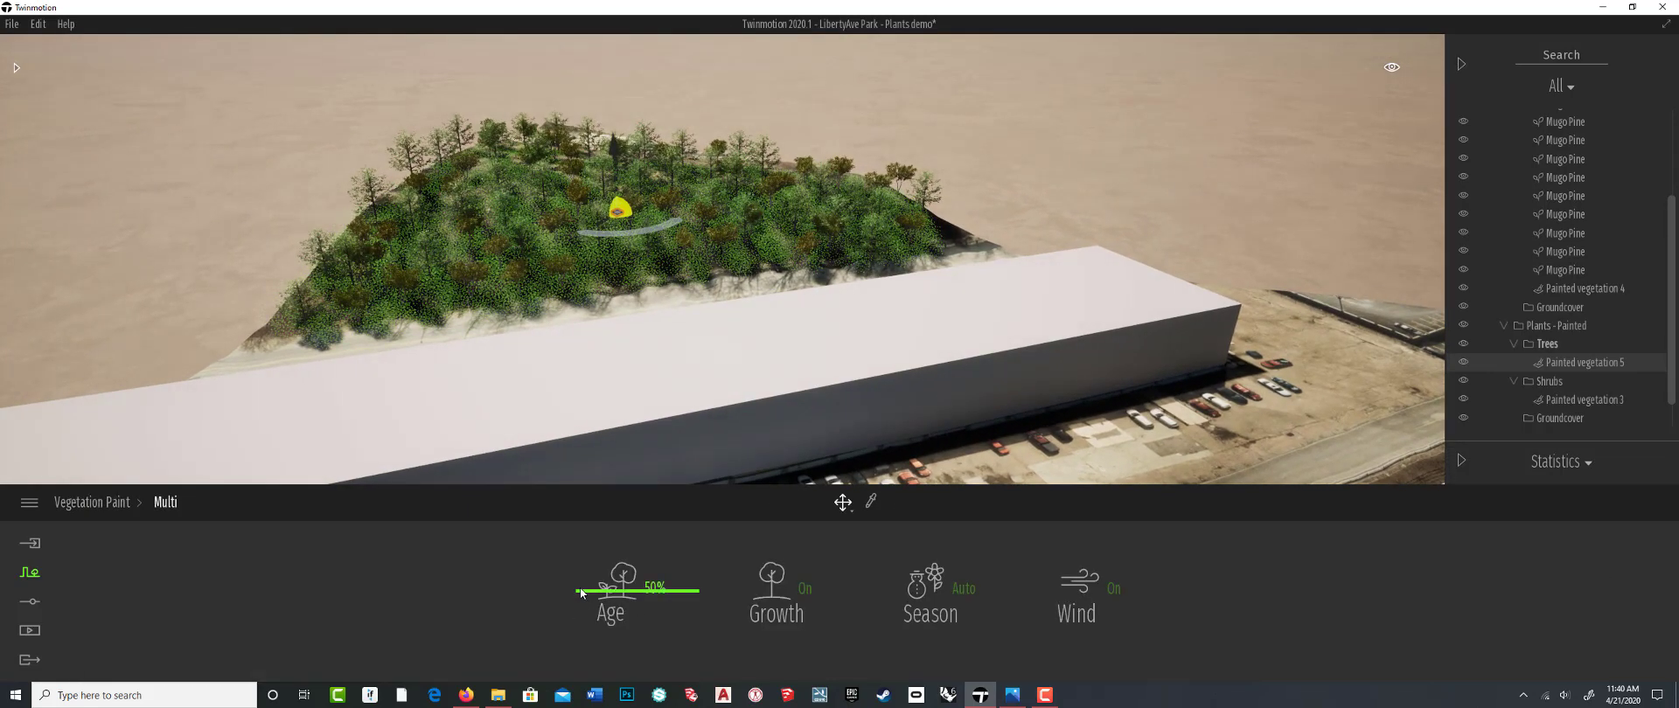
drag(578, 589, 576, 570)
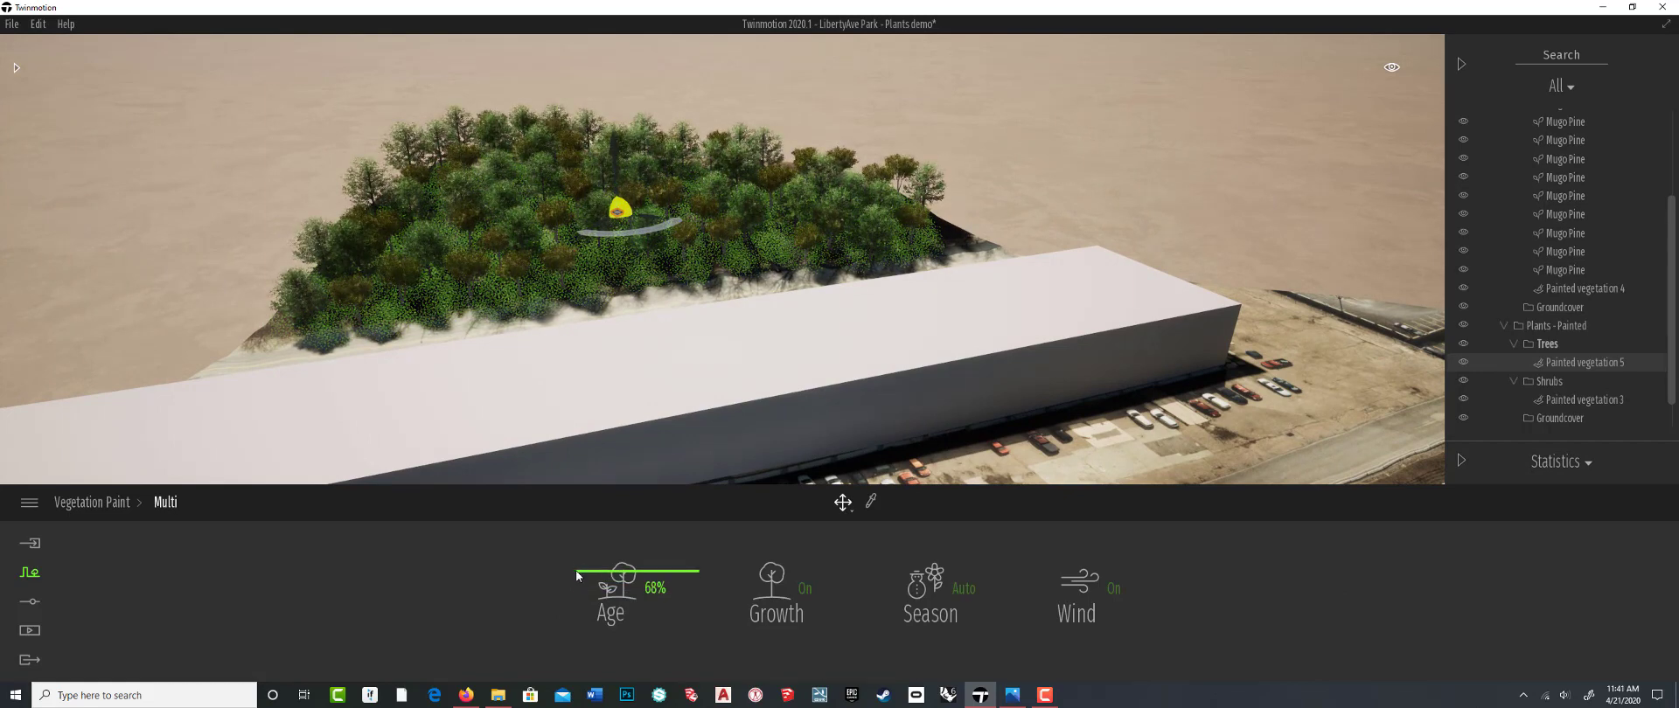
key(Up)
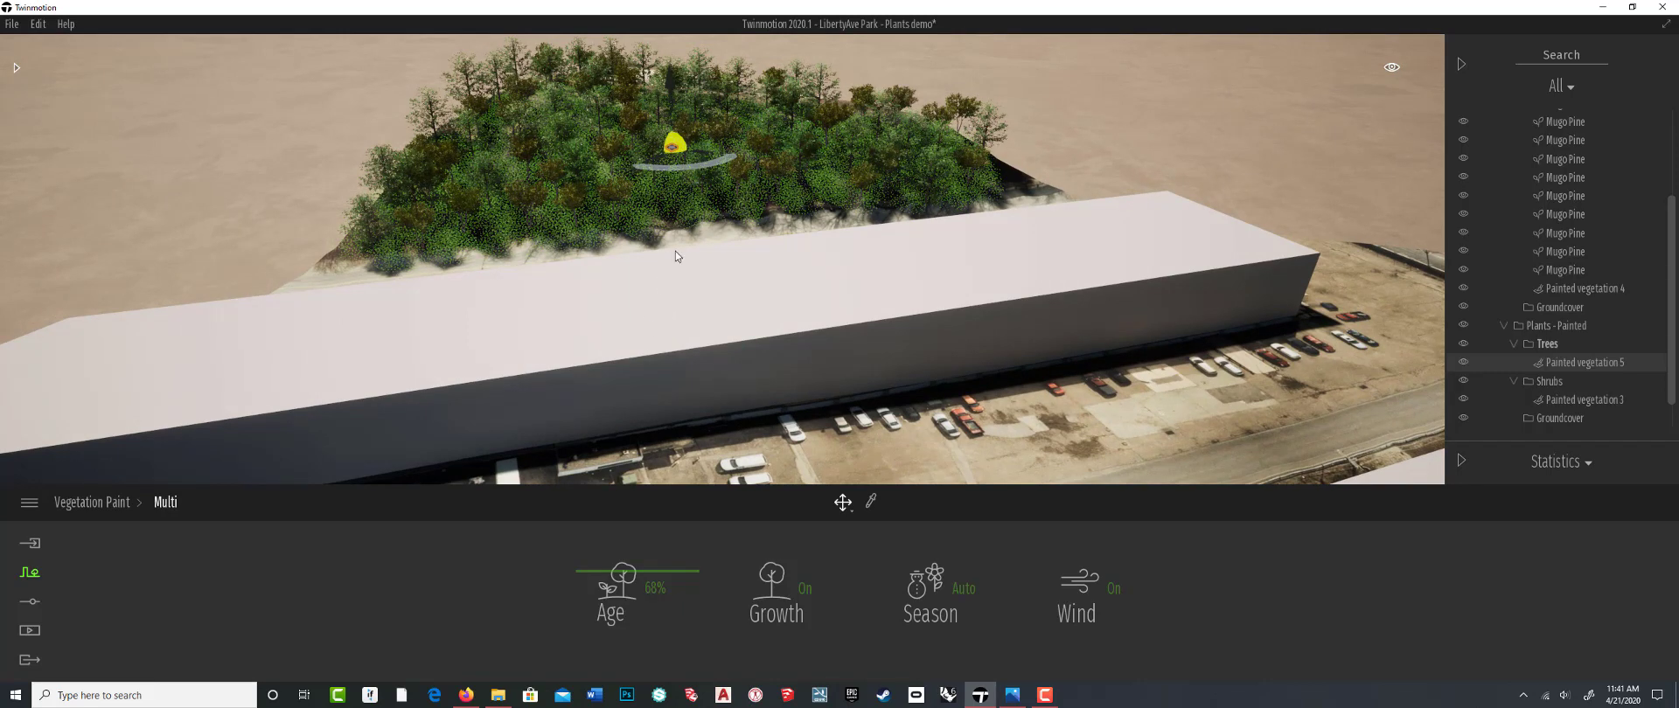
drag(676, 251, 749, 387)
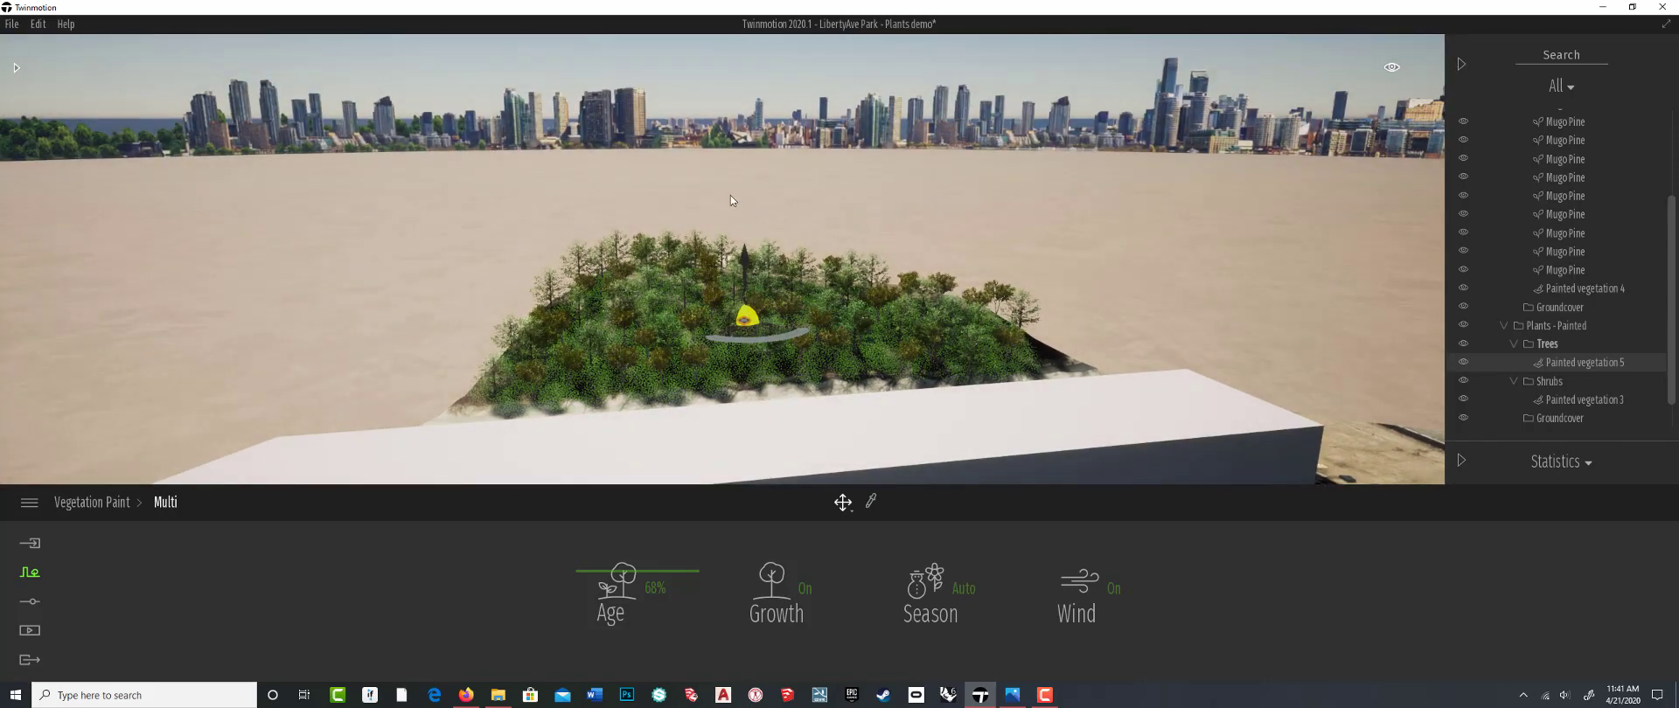
click(737, 112)
Examine the painted hillside grove up close and from a distance, along with the surrounding city blocks
scroll(656, 358, up, 5)
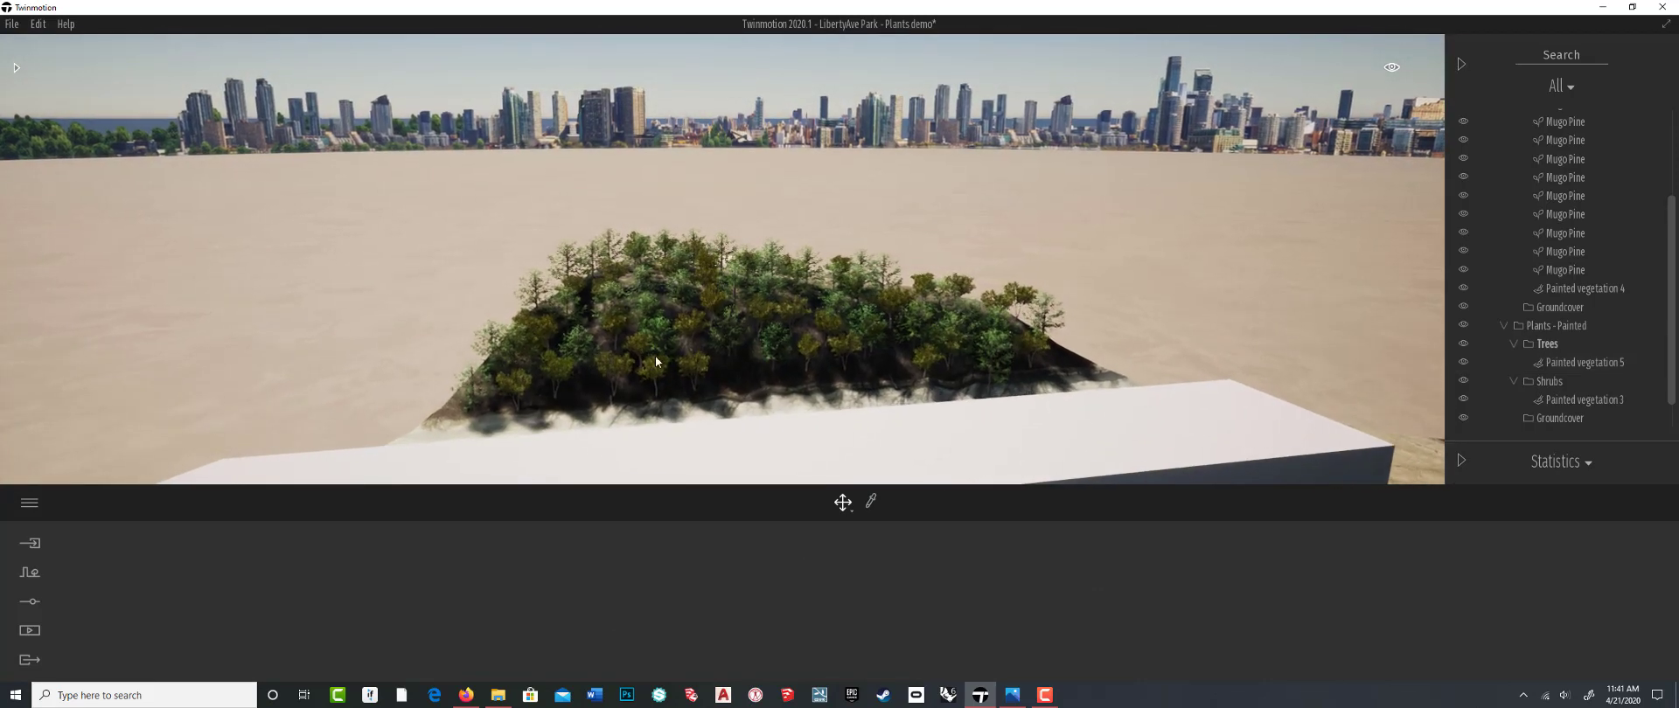
scroll(722, 390, up, 5)
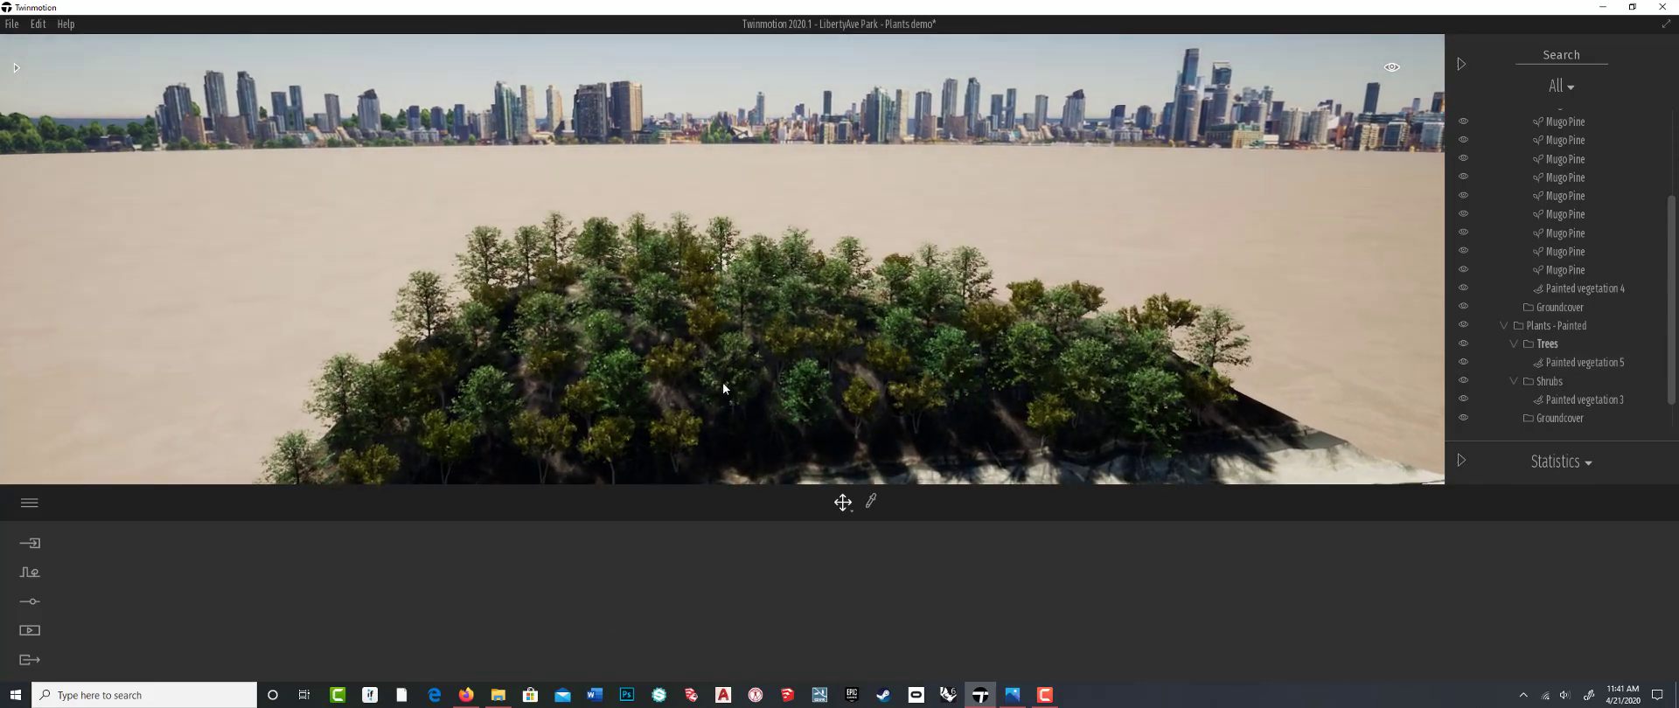
right_drag(723, 418, 971, 350)
scroll(726, 420, down, 5)
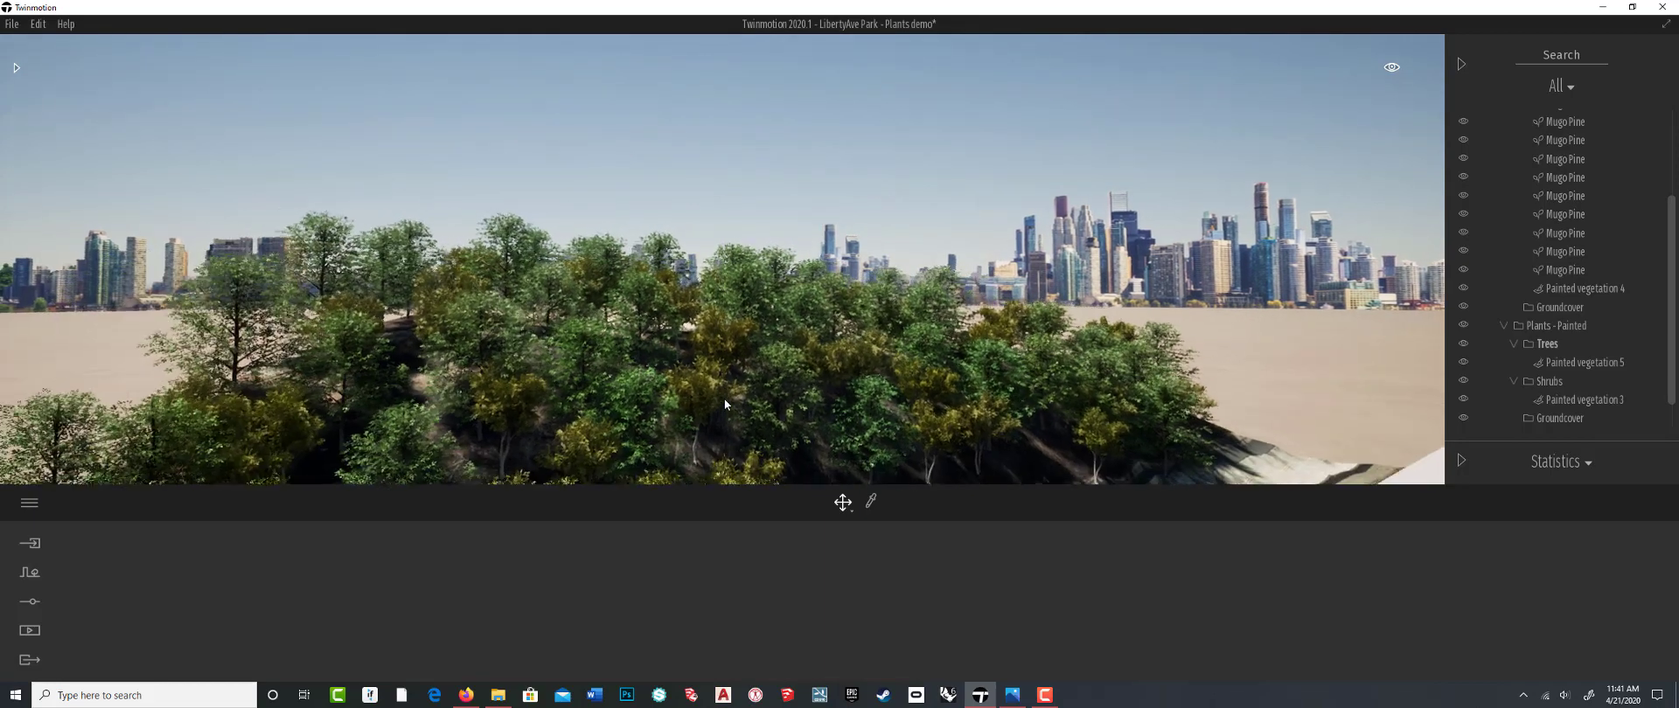
scroll(726, 404, down, 5)
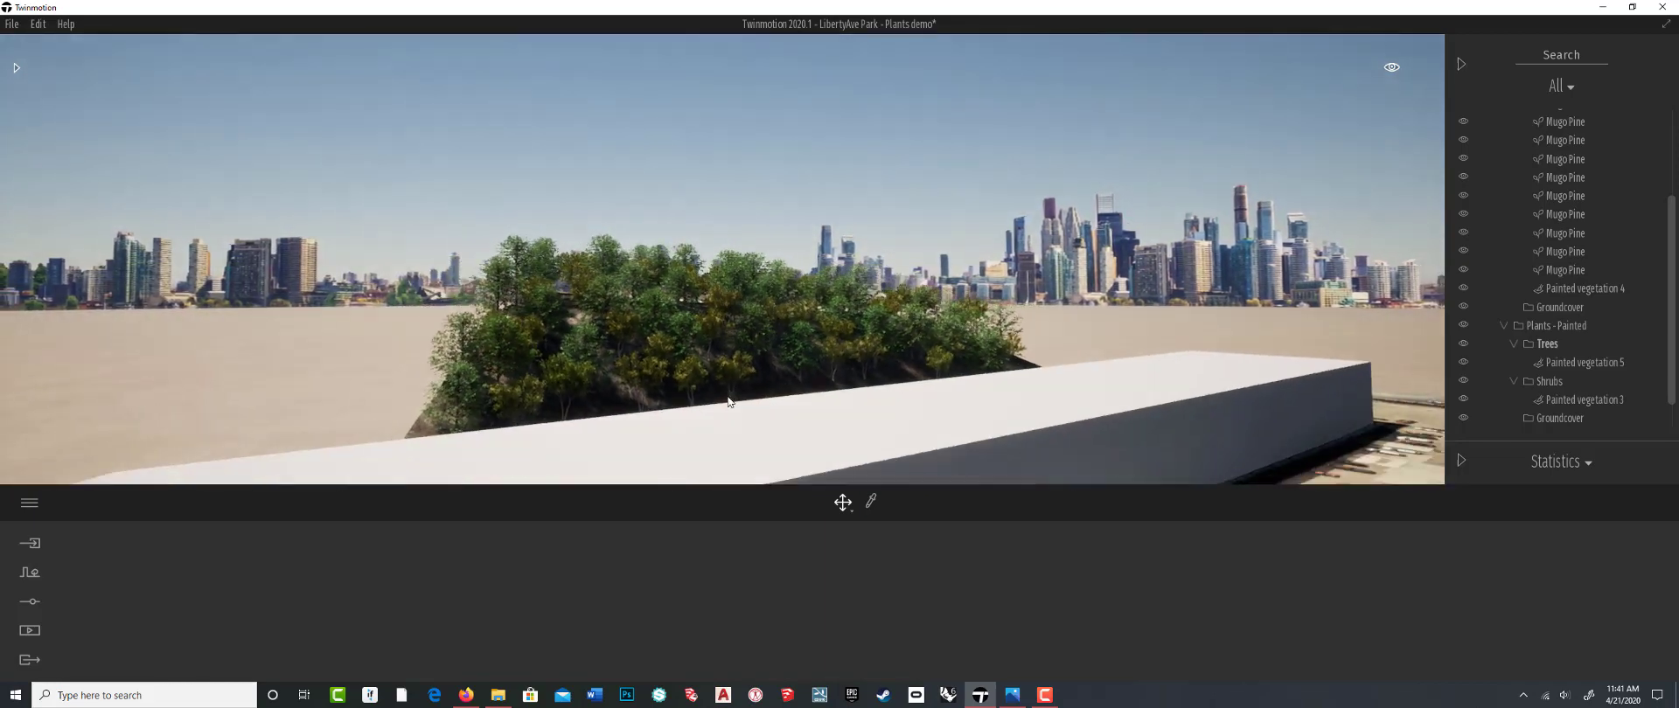
scroll(752, 383, down, 5)
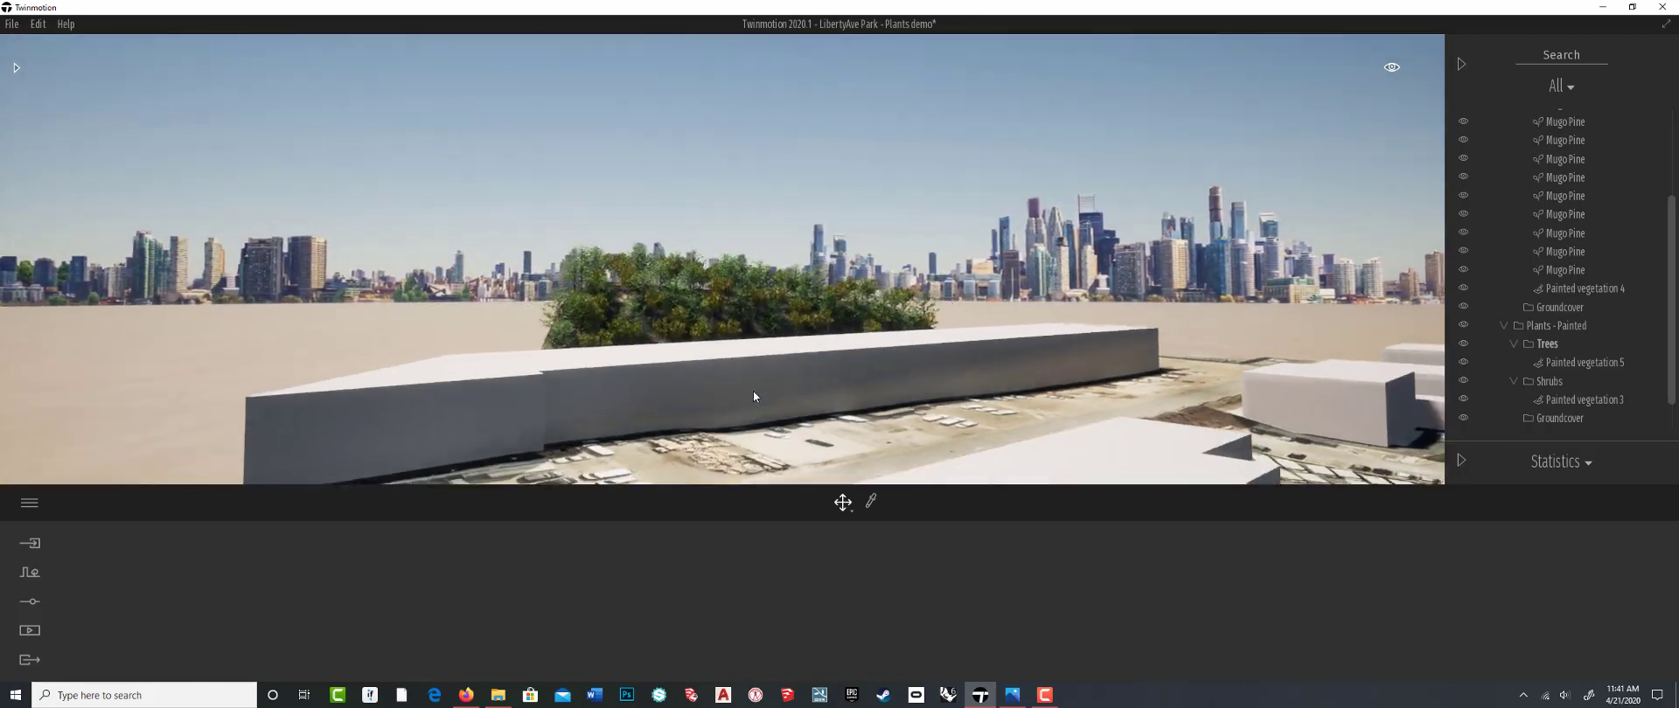
drag(752, 383, 823, 386)
middle_drag(1014, 347, 935, 376)
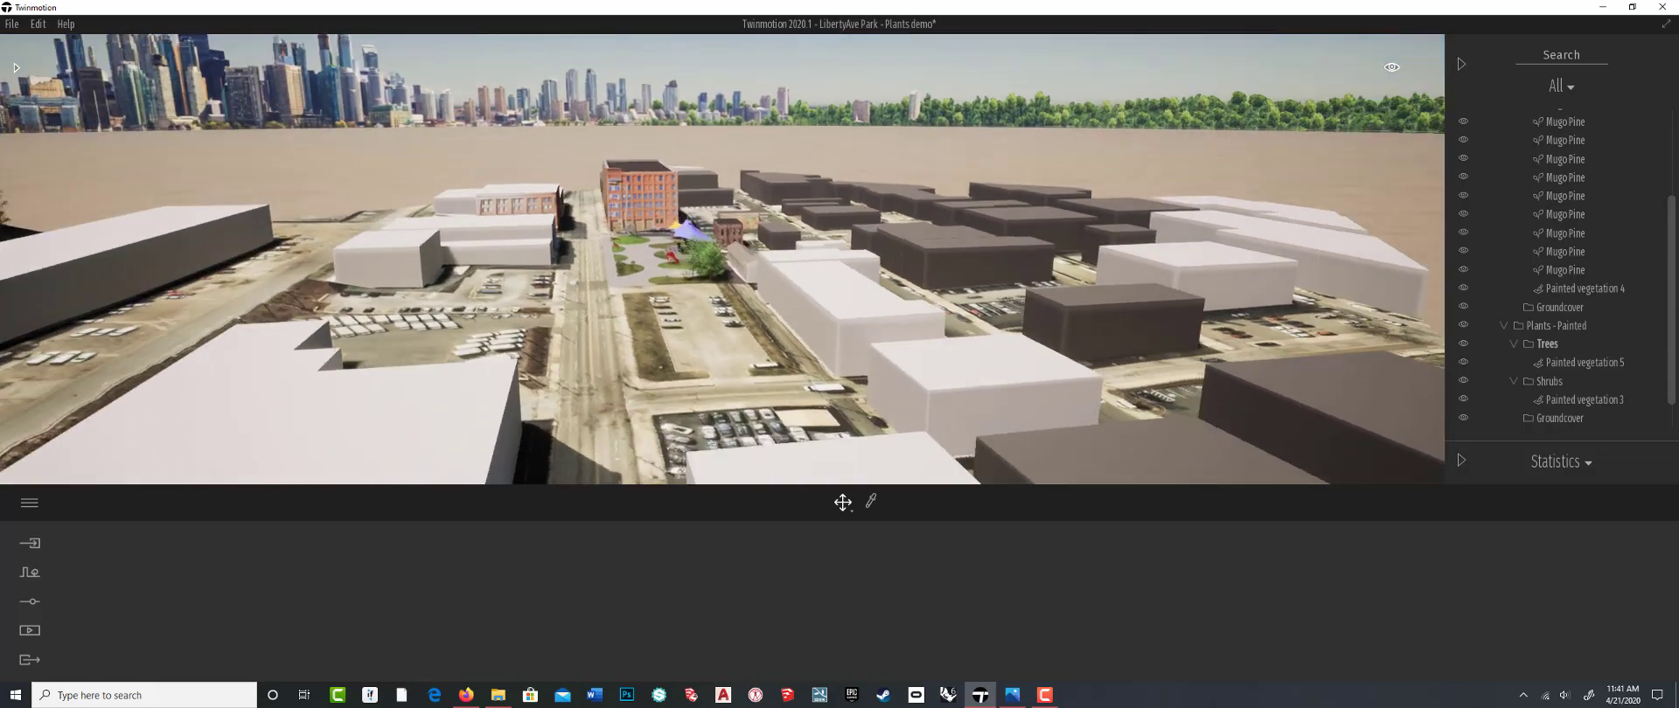
drag(936, 376, 1078, 355)
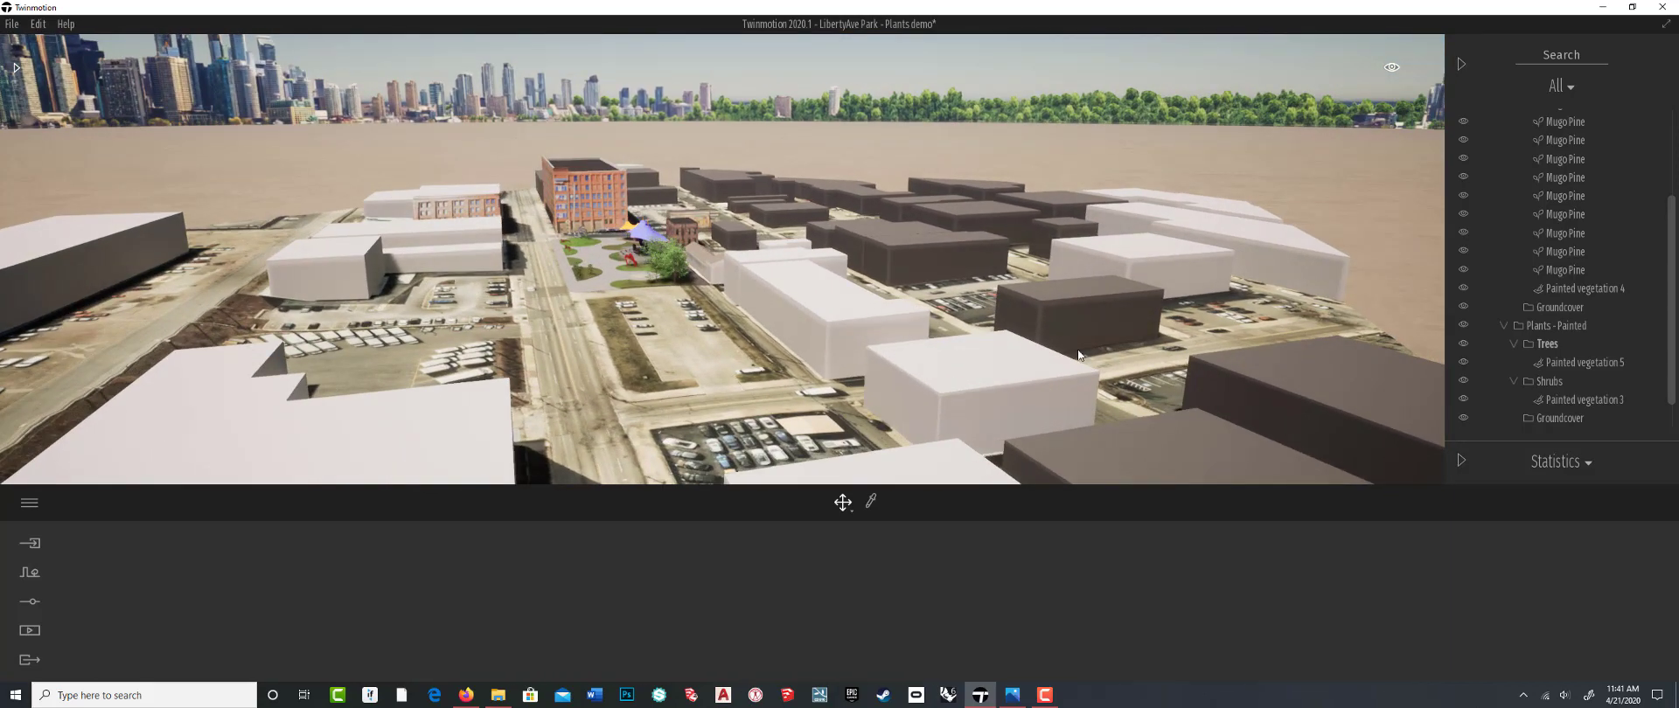
Open the shared plant settings of Painted vegetation 5, and view the forest render in Photos before returning to Twinmotion
click(1586, 364)
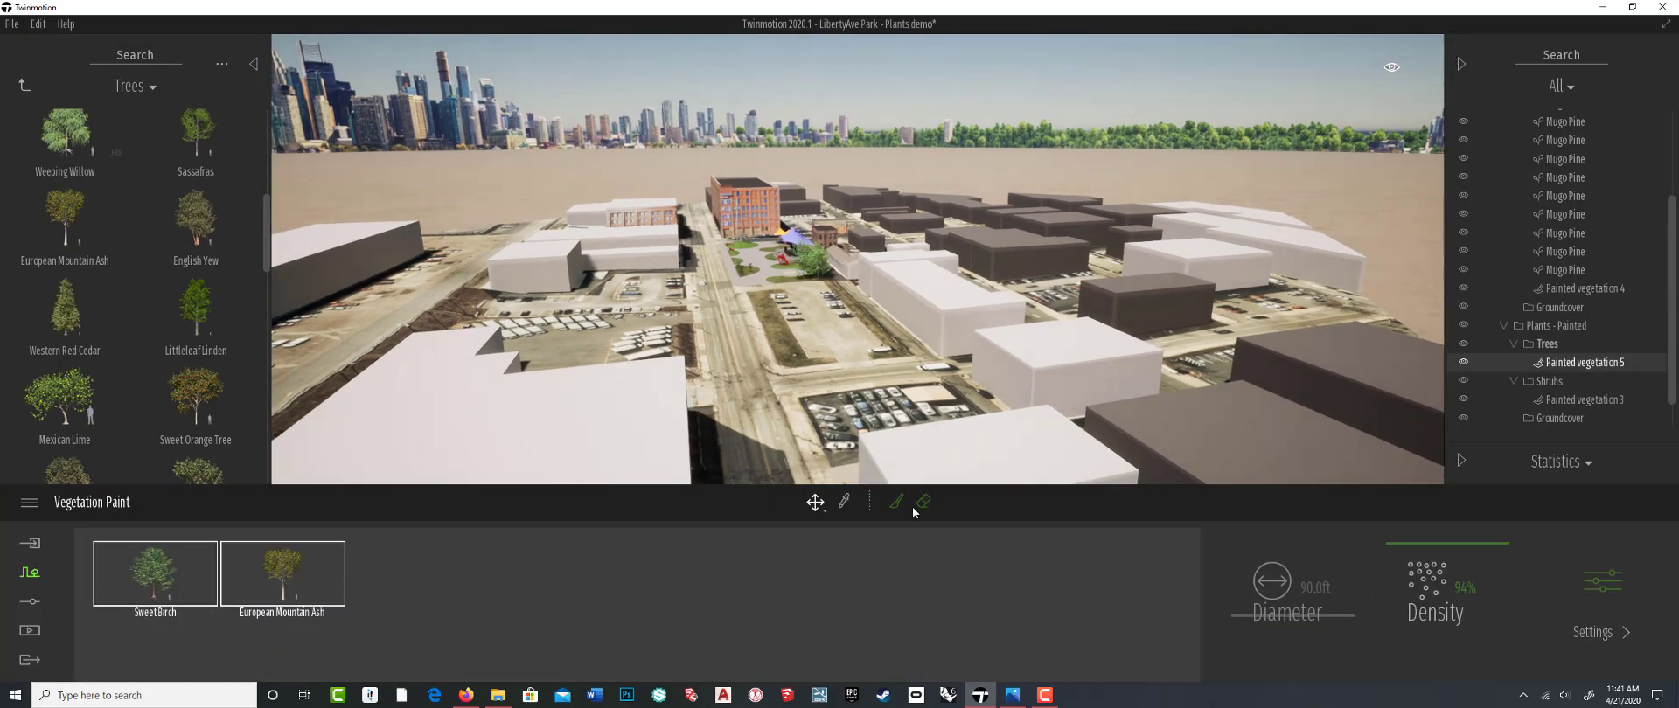
click(1605, 580)
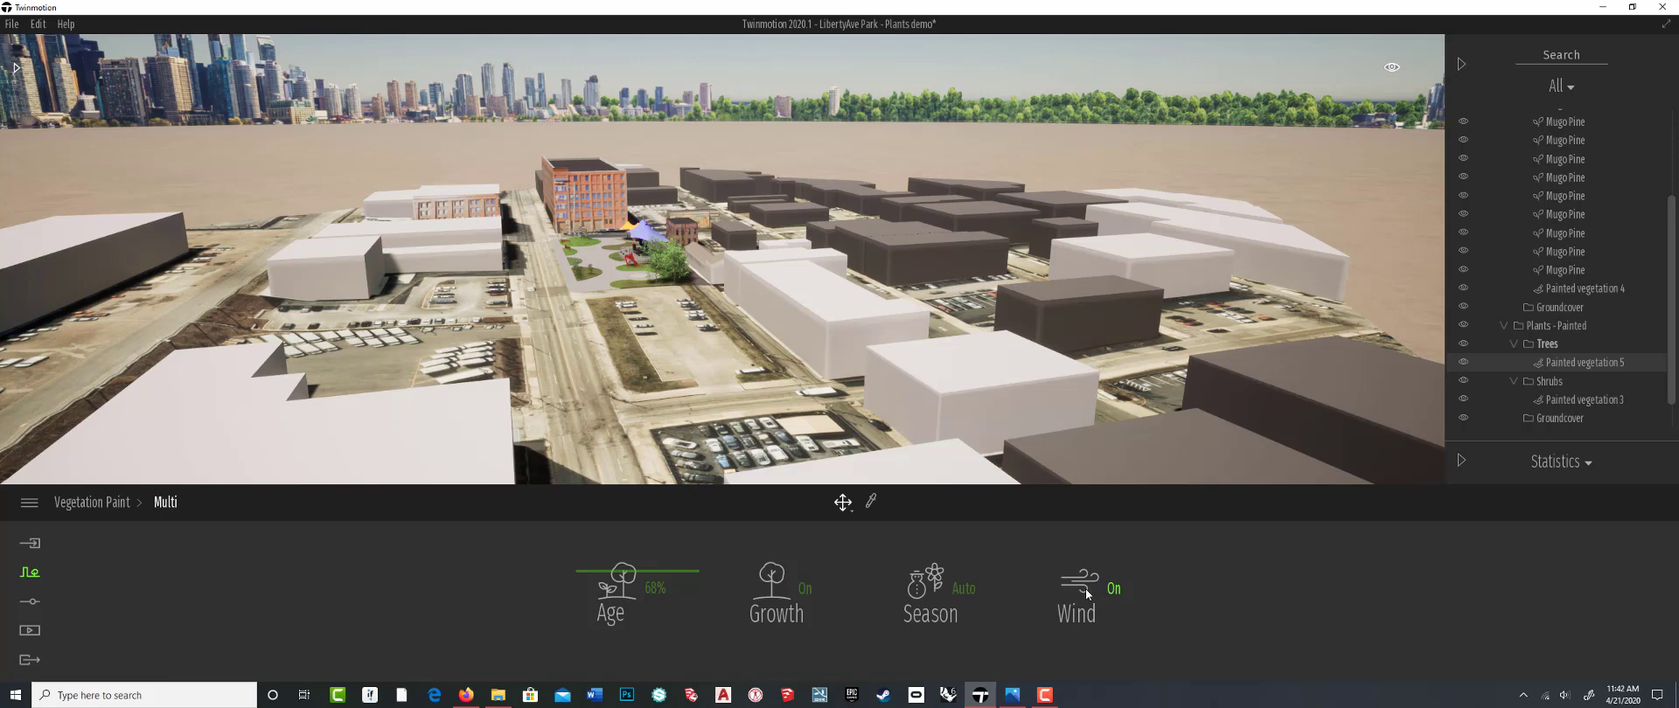
click(1013, 695)
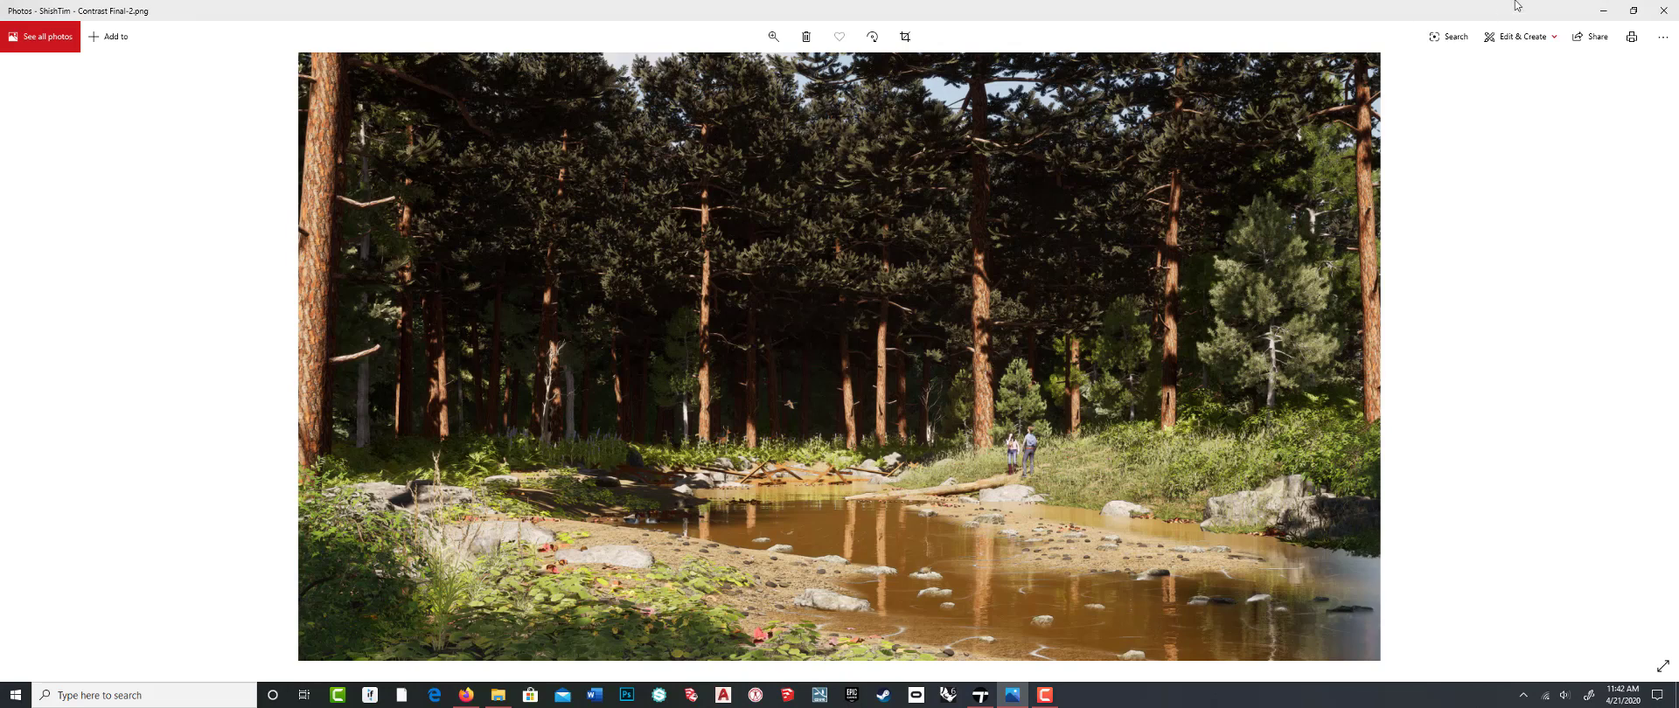
click(1602, 12)
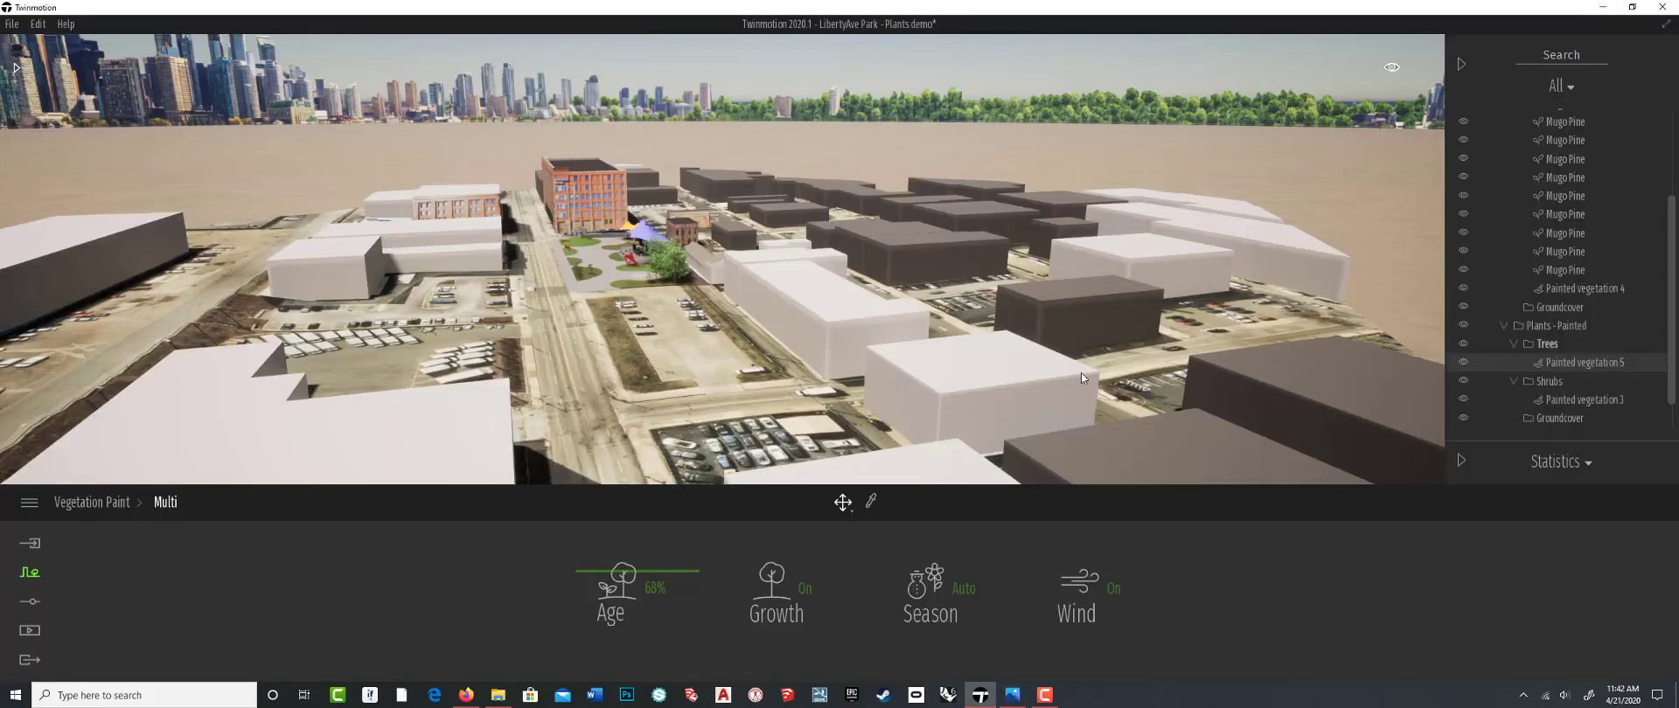
Examine the park's concert stage and the curved grass bed in front of it up close
shift+middle_drag(521, 218, 569, 251)
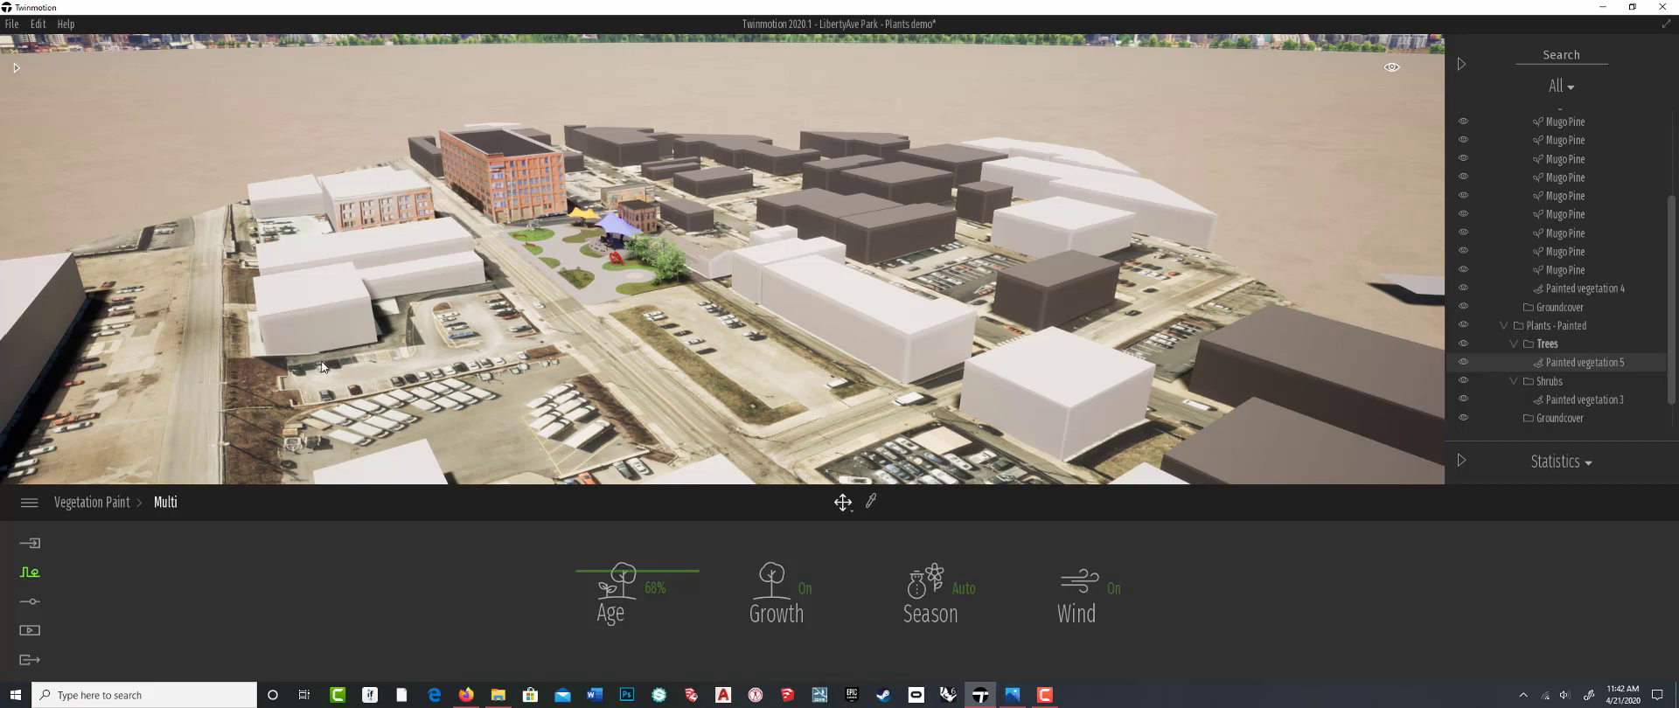
scroll(608, 260, up, 2)
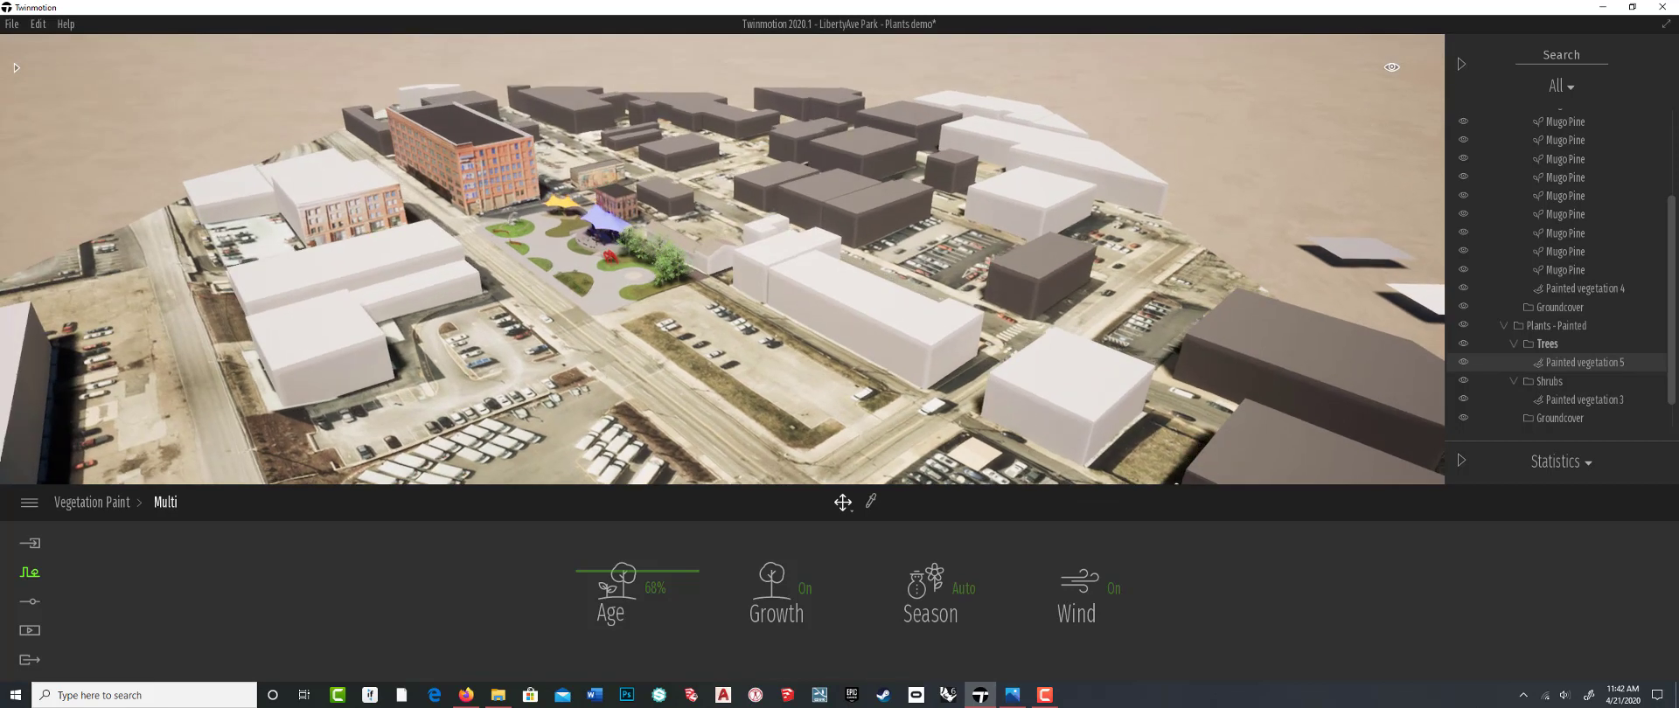
middle_drag(554, 246, 771, 341)
scroll(772, 341, up, 4)
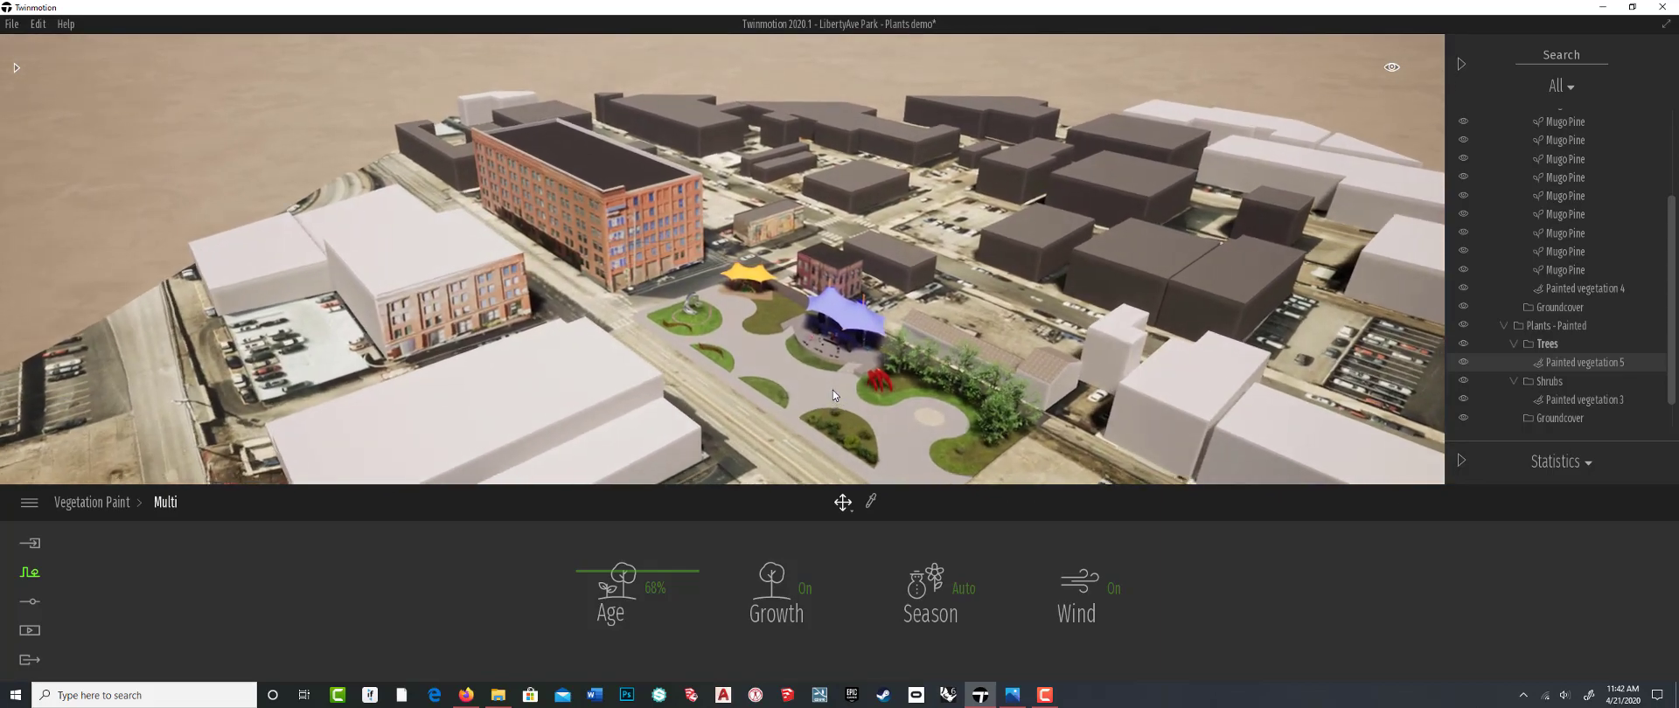
scroll(846, 401, up, 5)
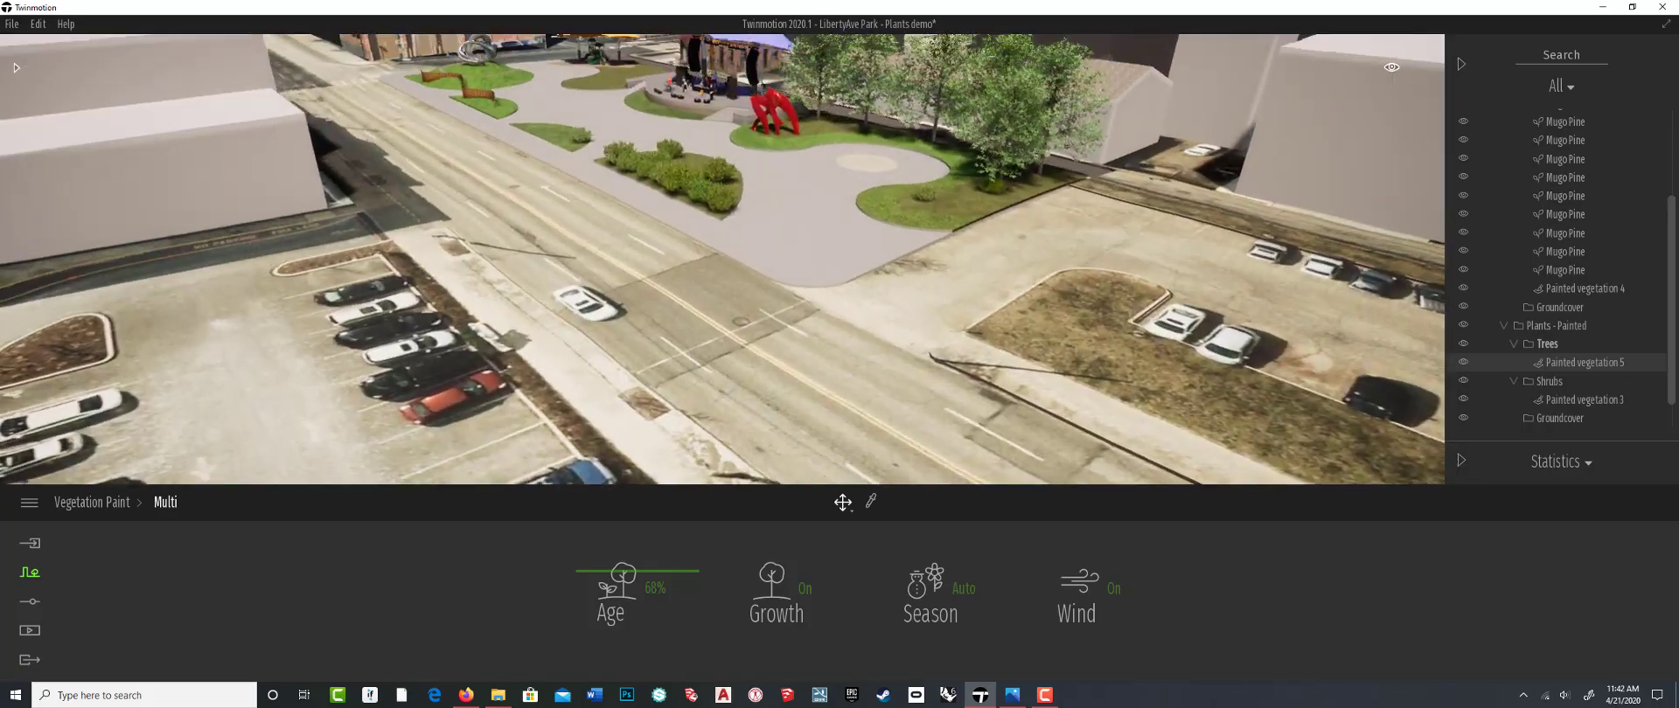
scroll(873, 435, up, 6)
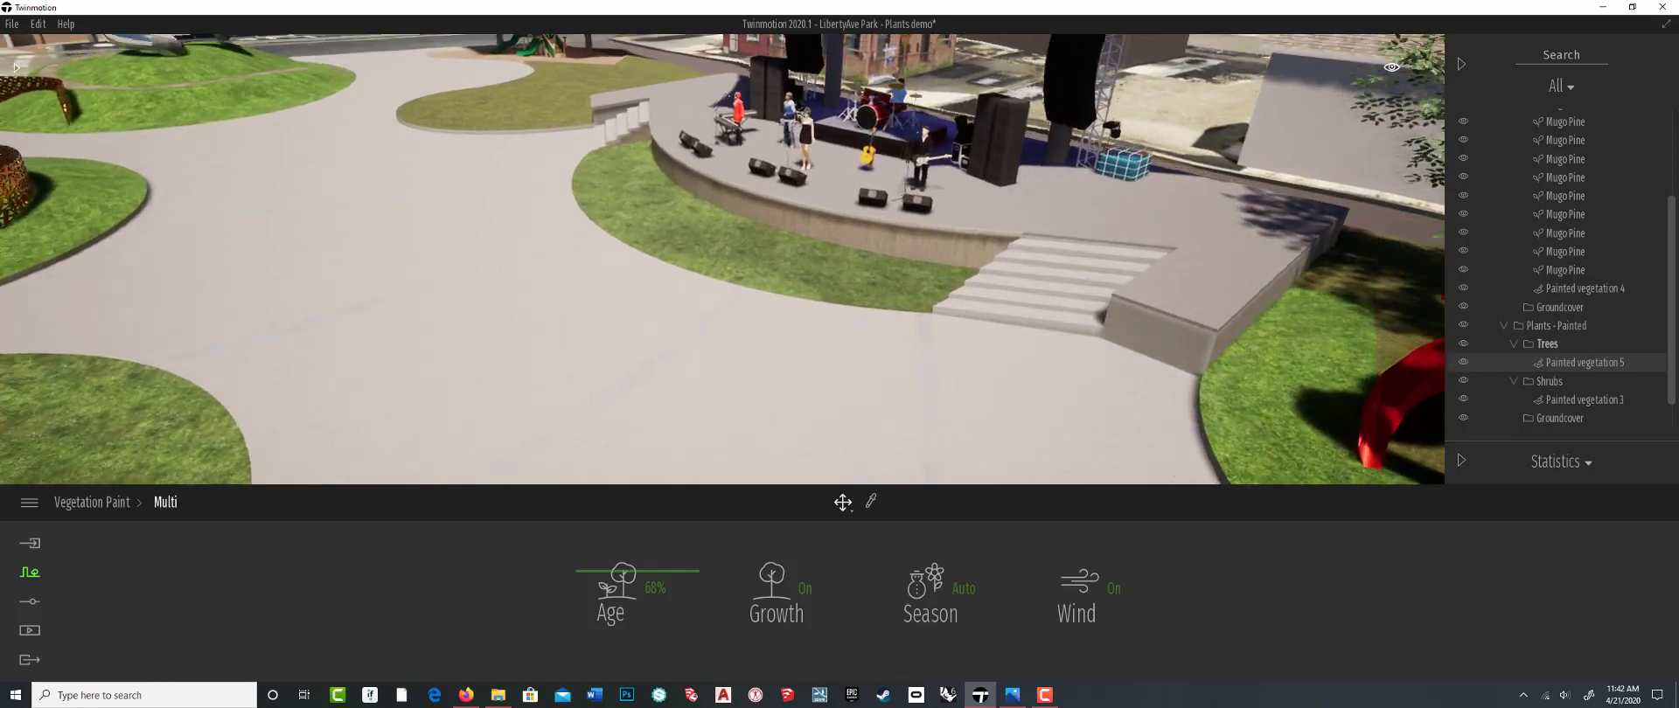
mouse_move(649, 263)
right_down()
mouse_move(544, 206)
mouse_move(596, 262)
mouse_move(646, 236)
mouse_move(649, 264)
right_up()
scroll(688, 281, down, 4)
scroll(787, 329, up, 3)
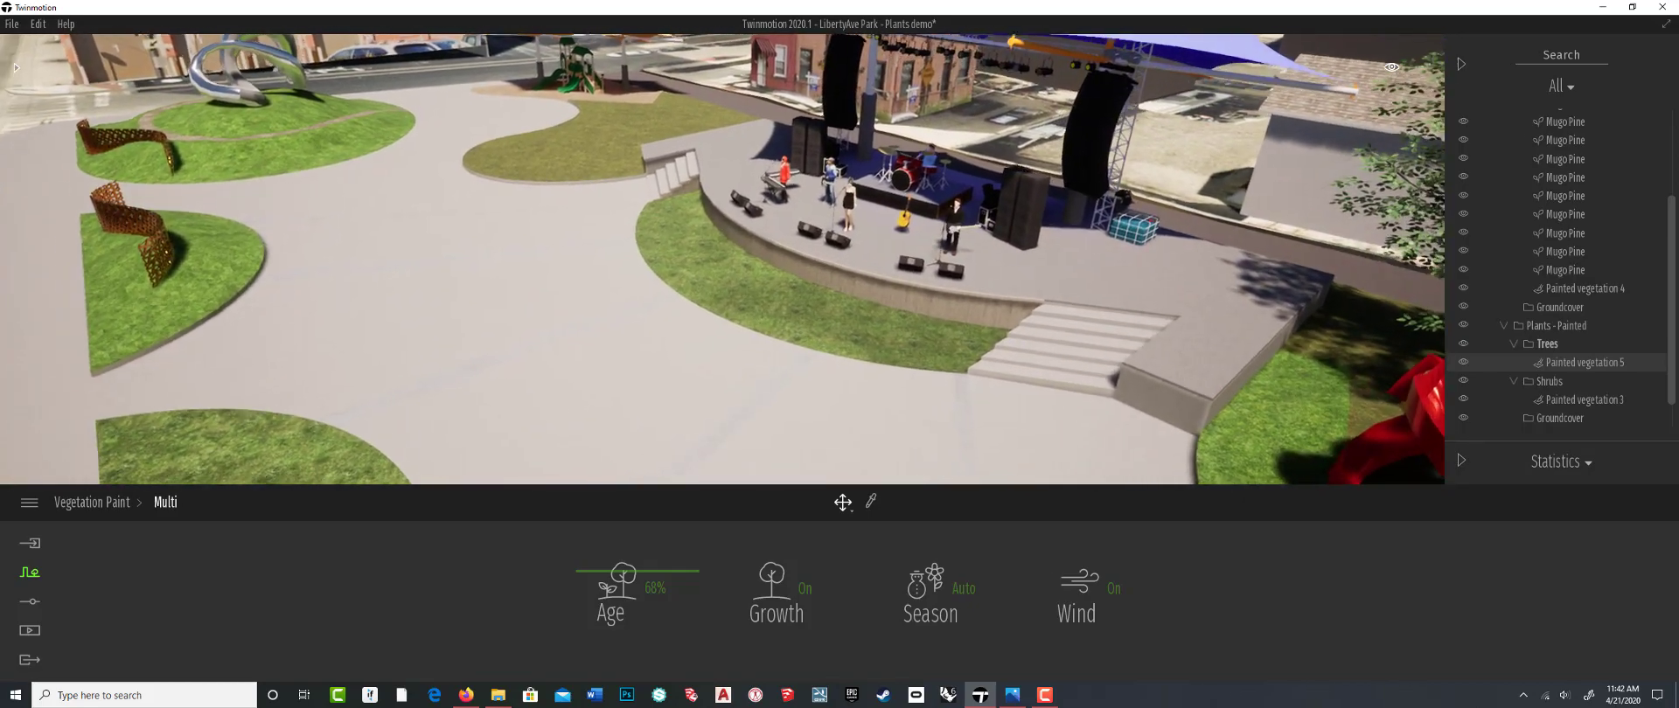
Collapse the painted and placed plant containers, expand Plants - Scattered, and make its Groundcover container active
click(29, 572)
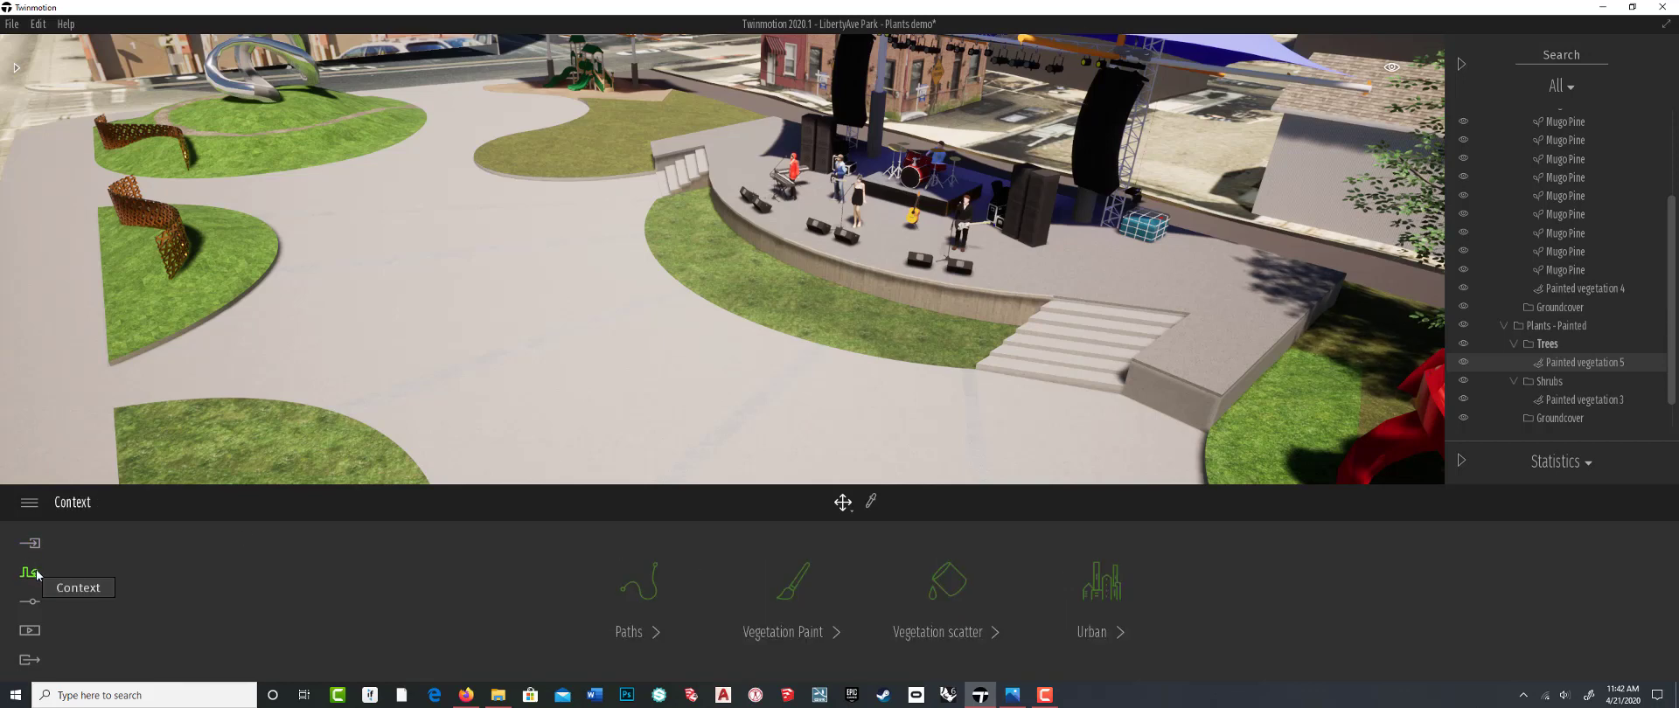
click(1501, 326)
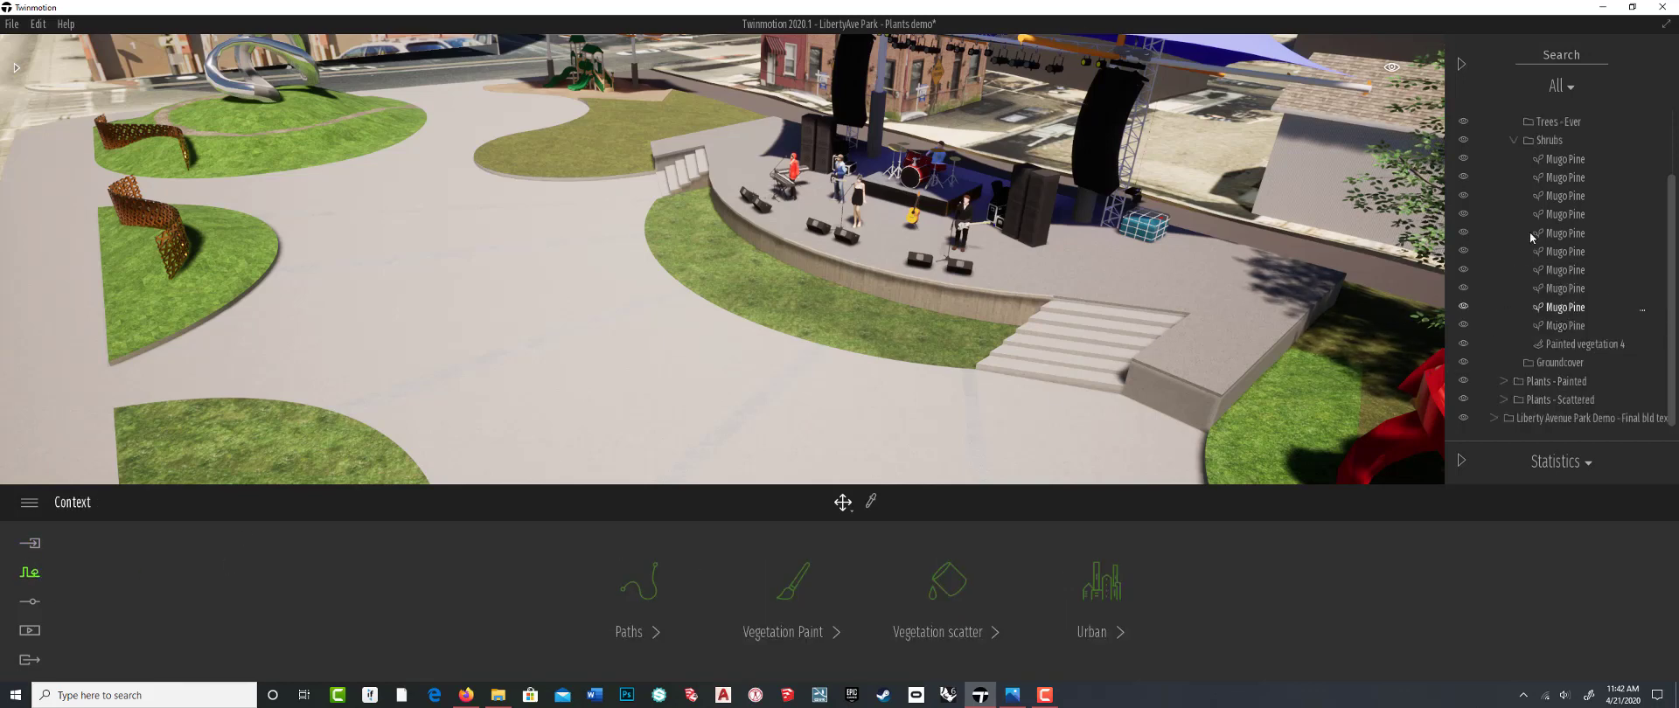
click(1515, 140)
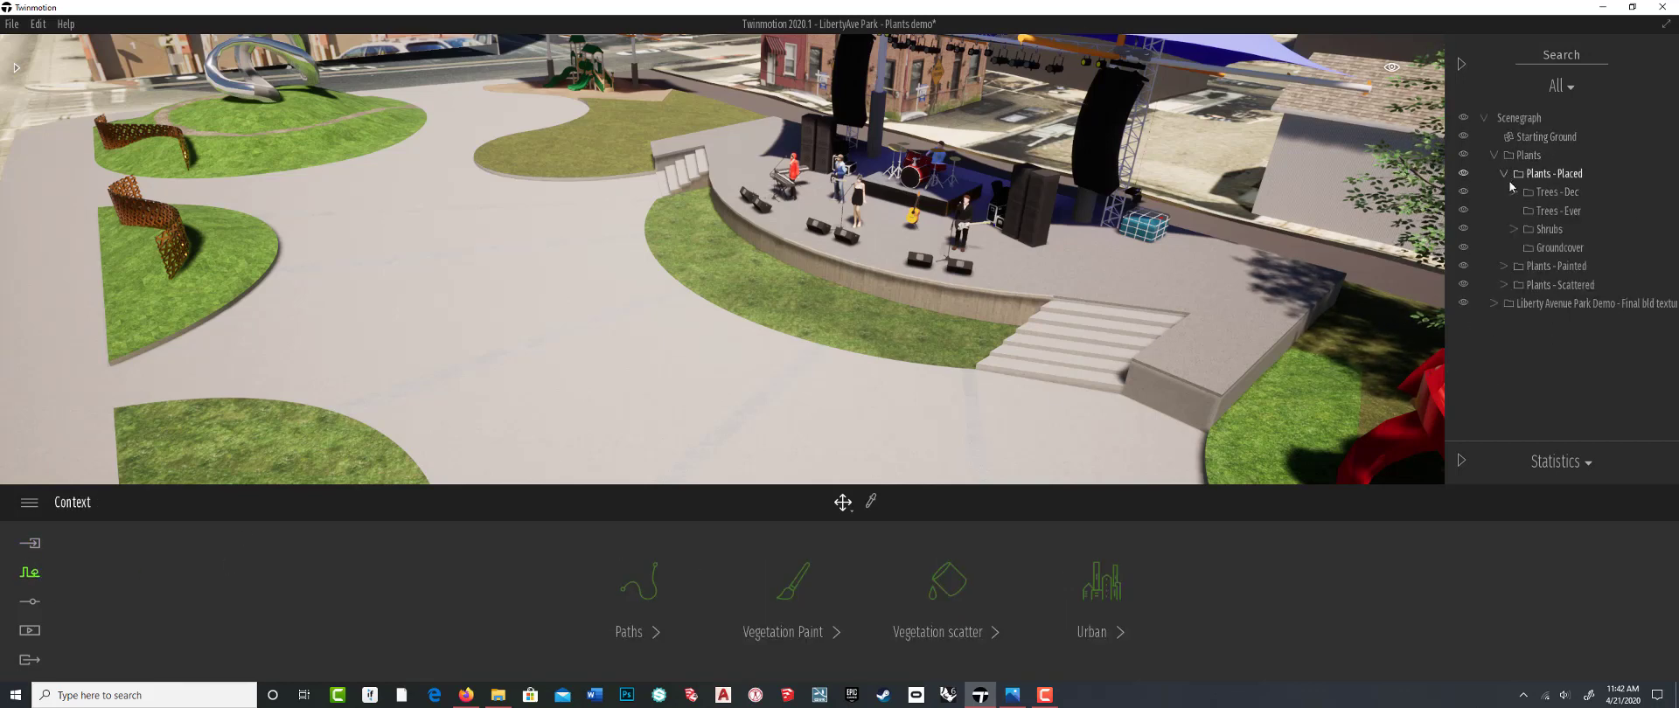
click(1503, 285)
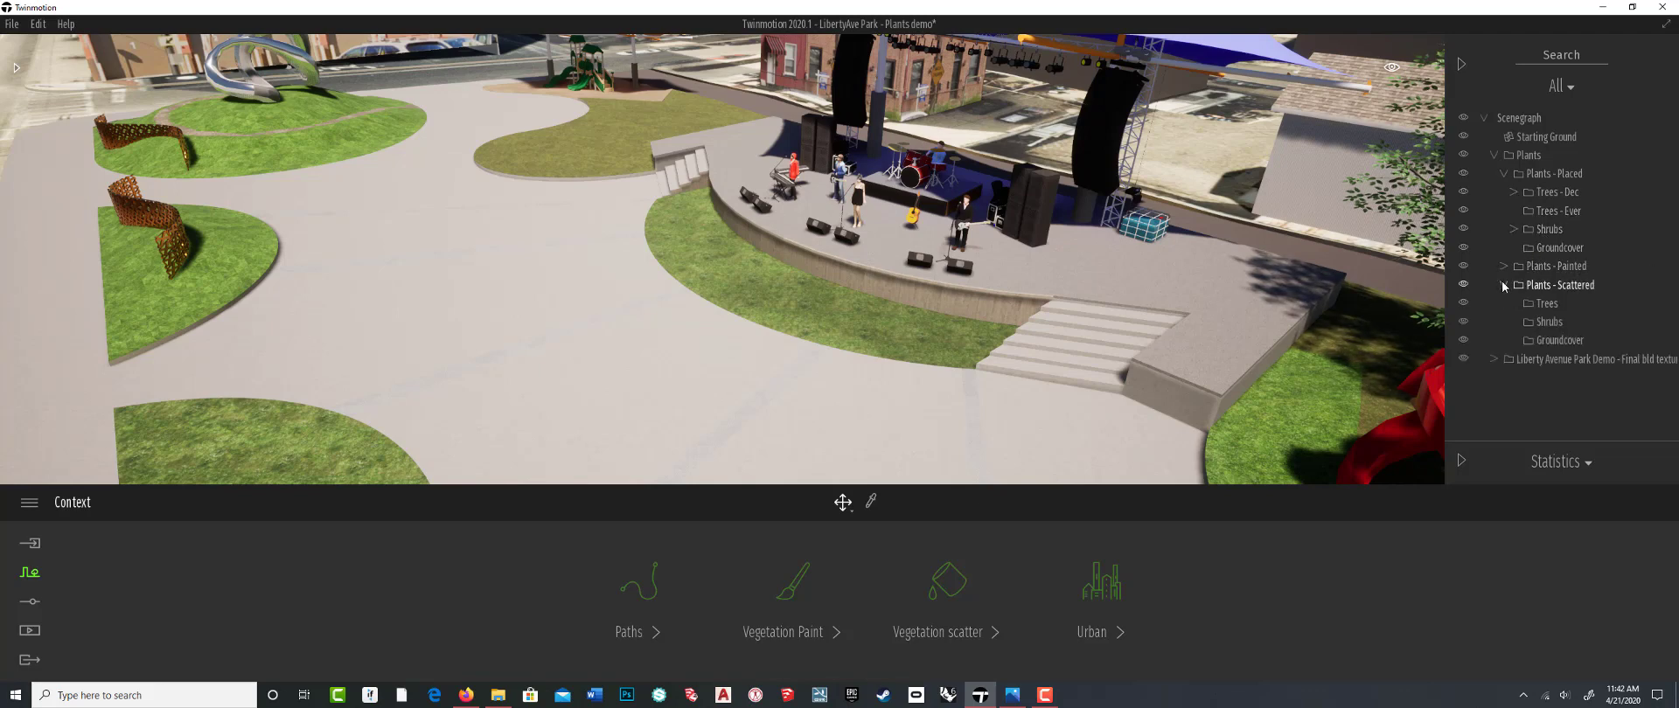
click(1554, 341)
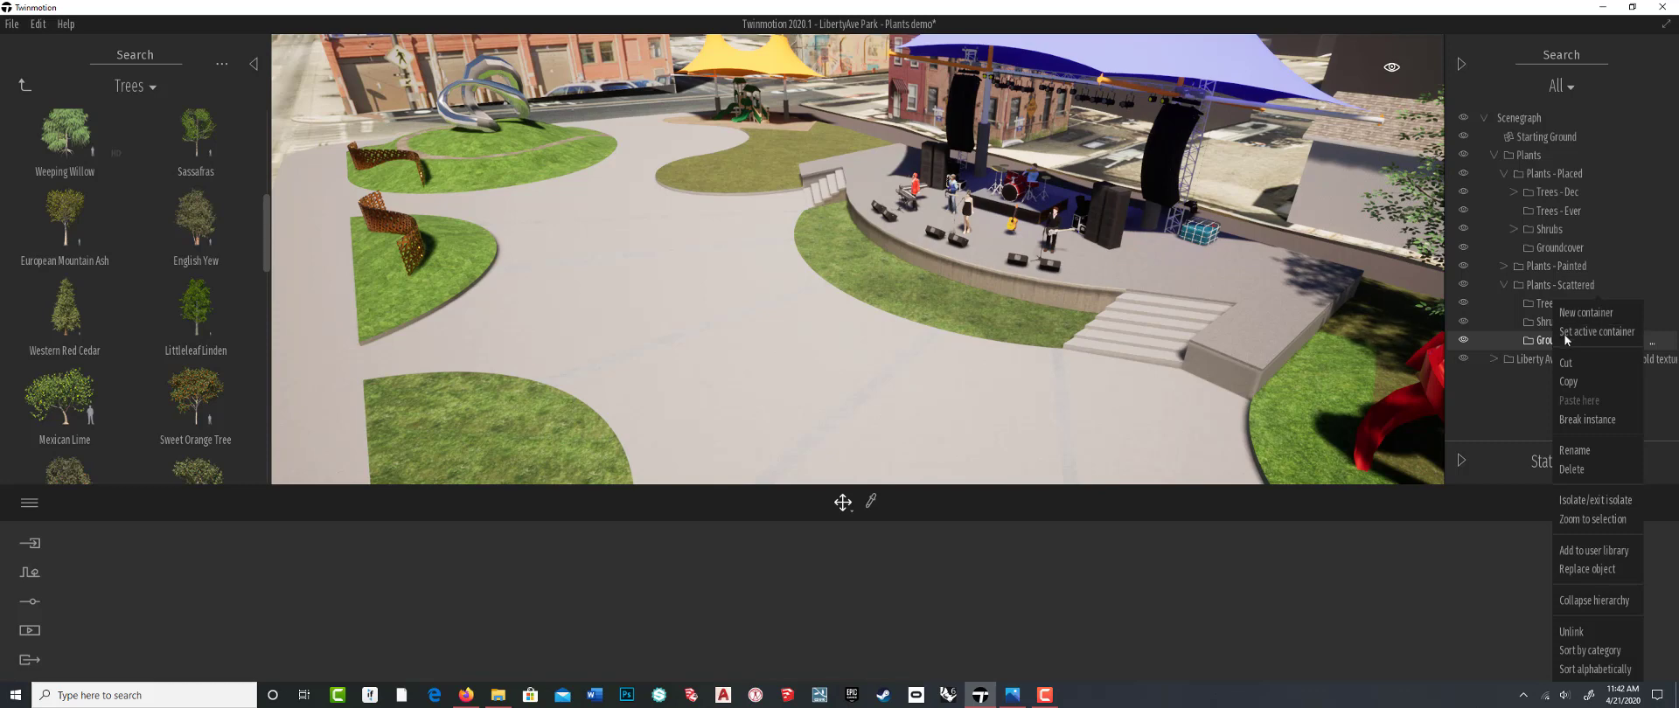
click(1597, 331)
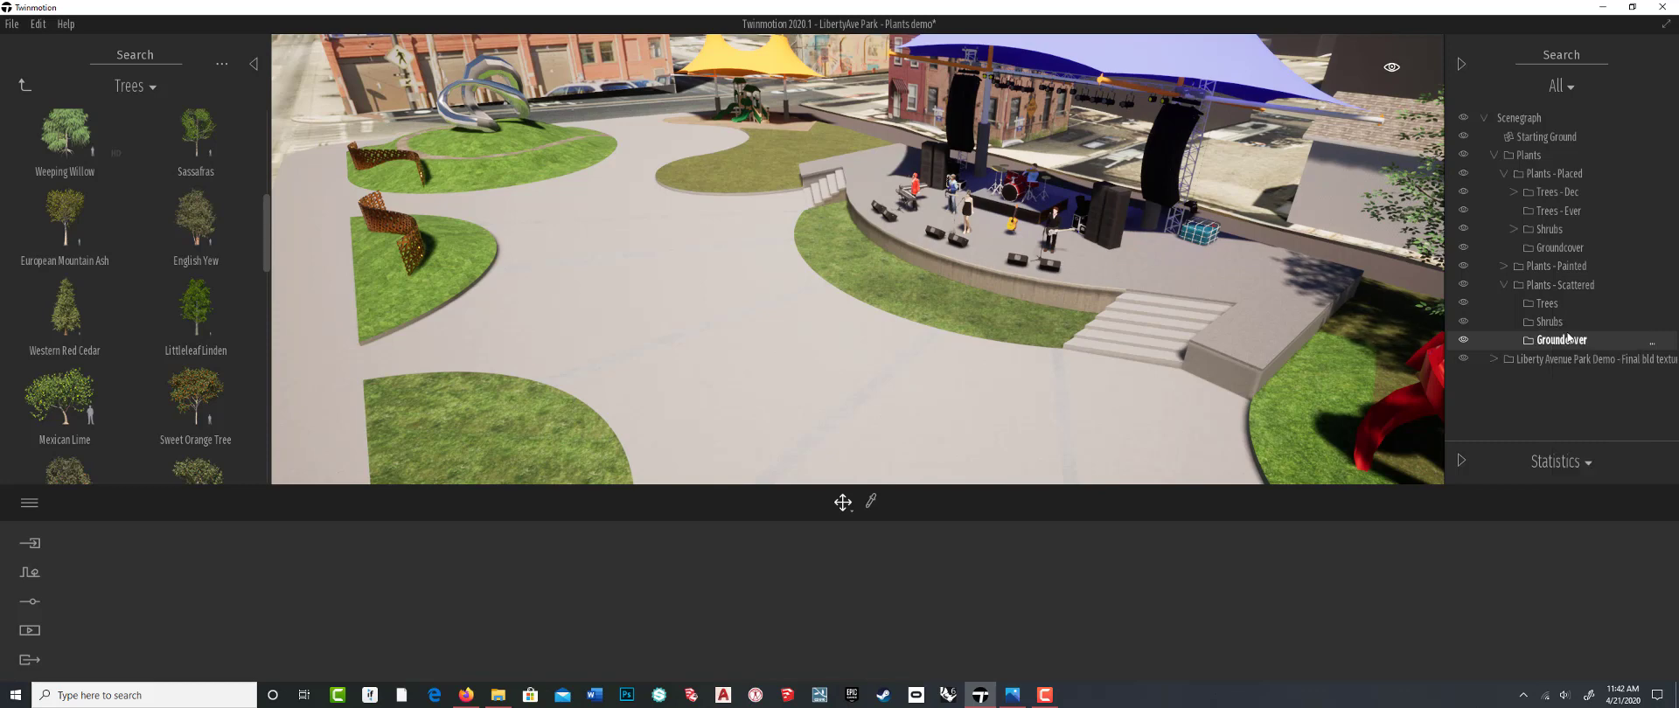
click(21, 86)
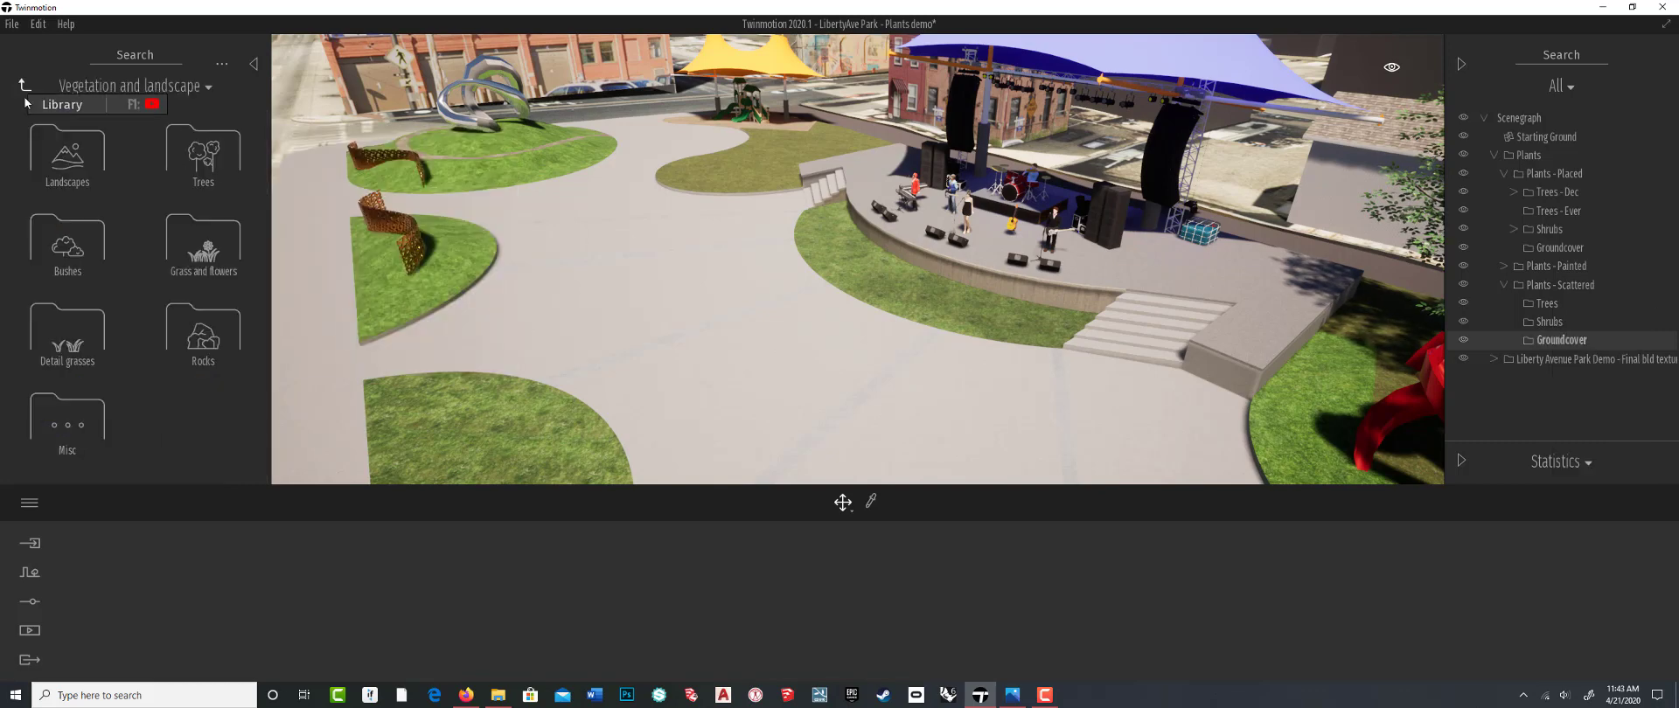
click(70, 236)
scroll(267, 336, down, 10)
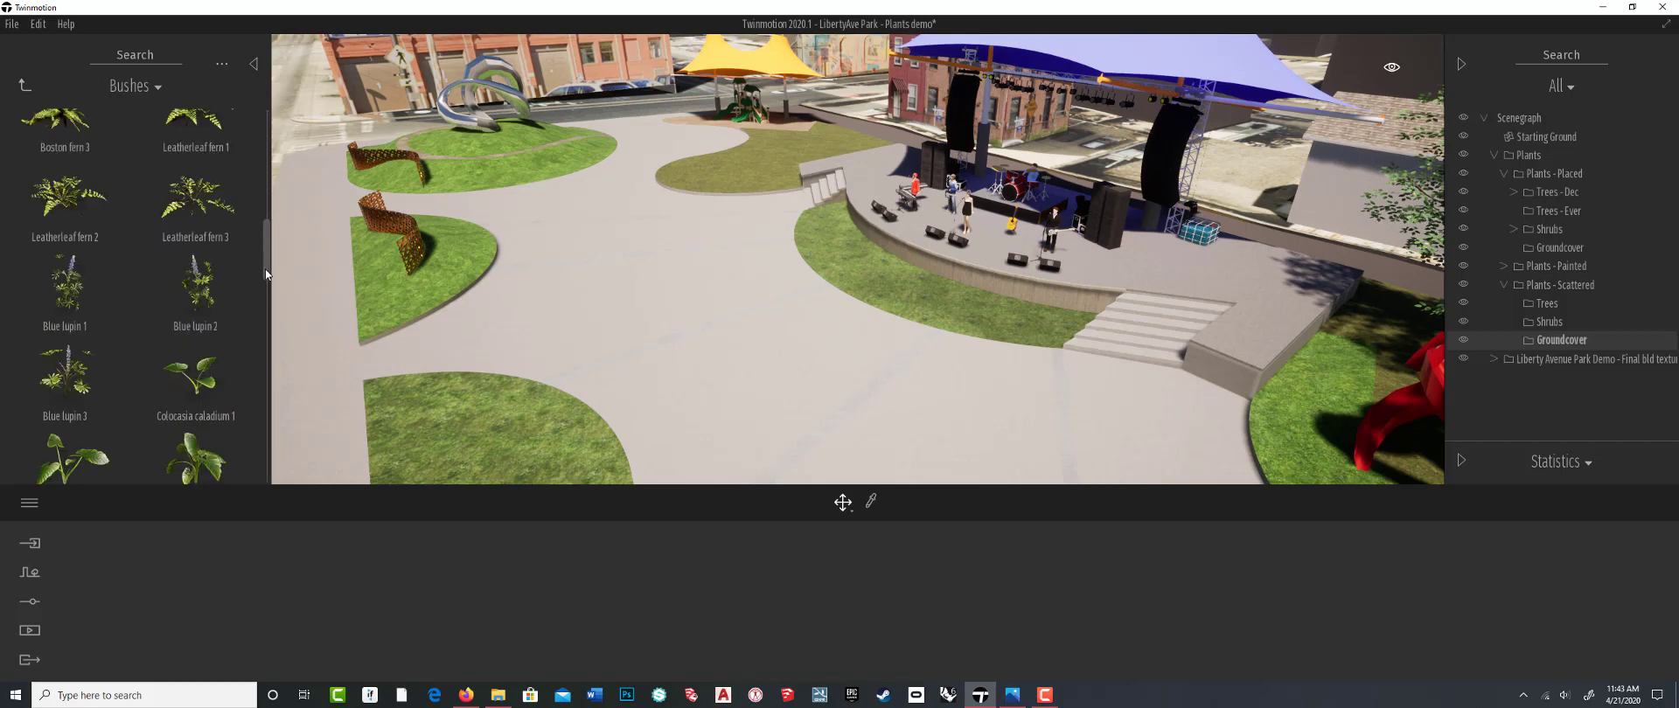
scroll(266, 365, down, 10)
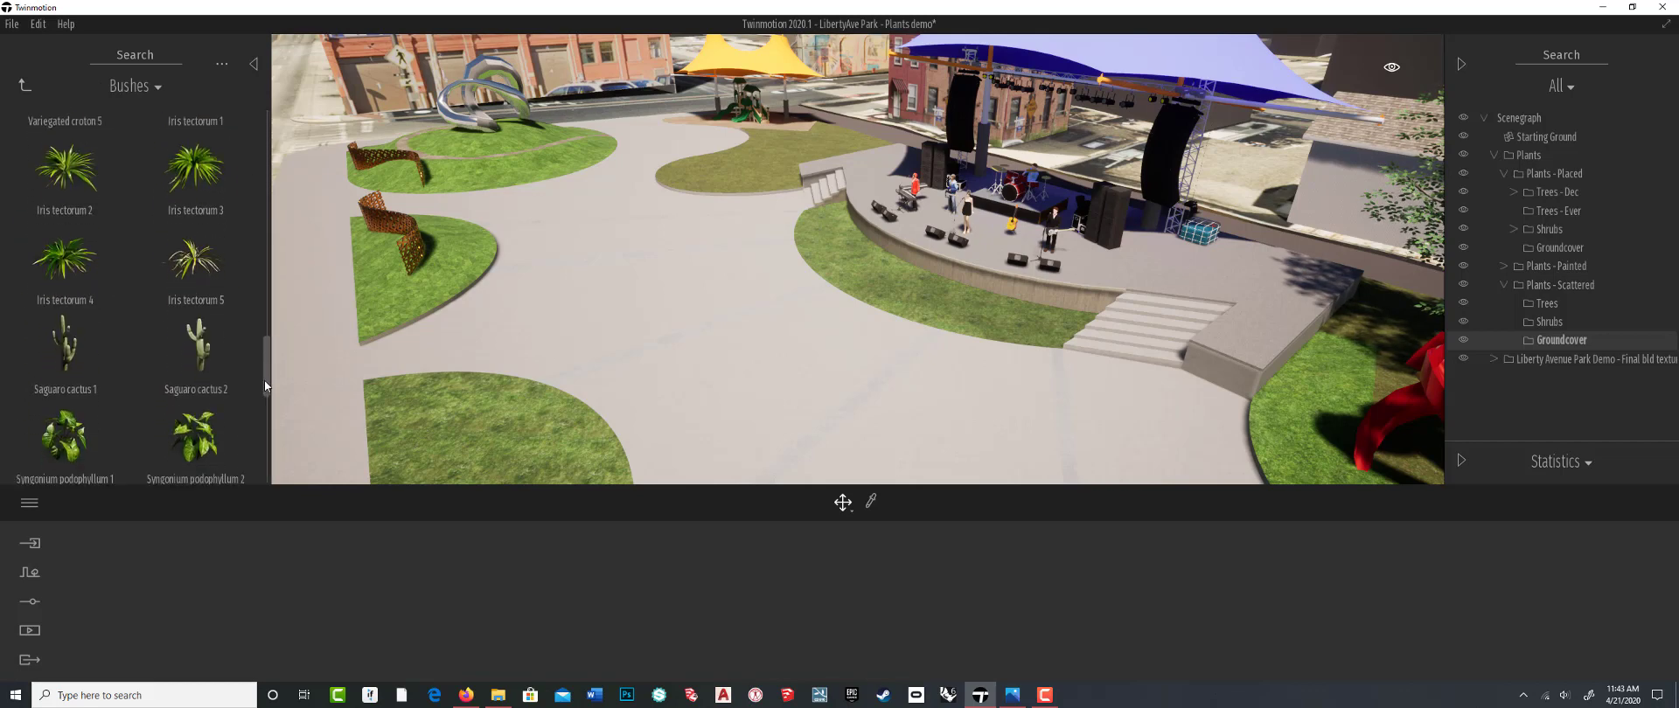
drag(265, 390, 262, 217)
scroll(88, 376, down, 1)
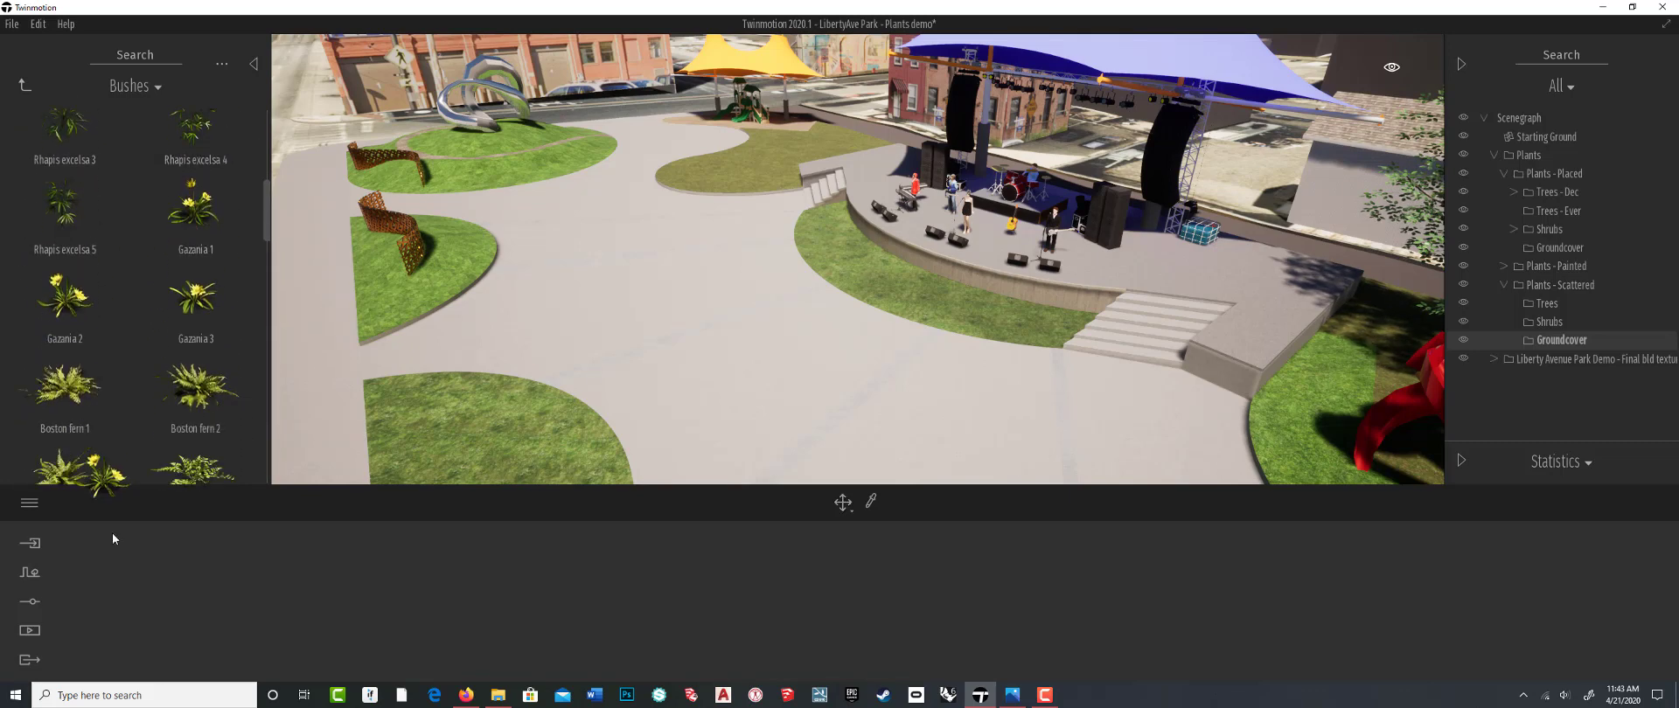
drag(194, 205, 129, 586)
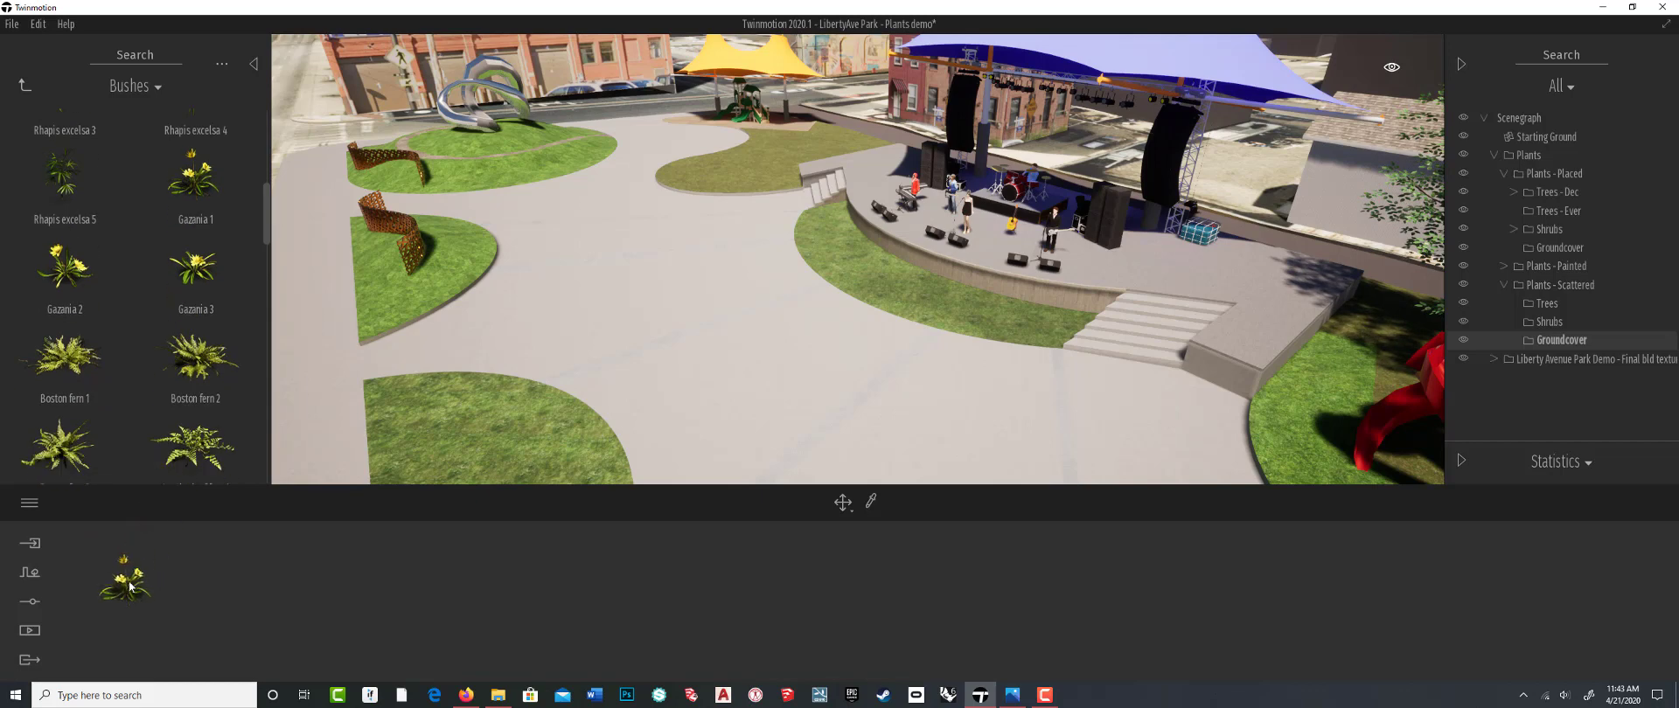
Start a vegetation scatter and load it with Long grass 01 and Long grass 04 from the Grass and flowers library
click(29, 572)
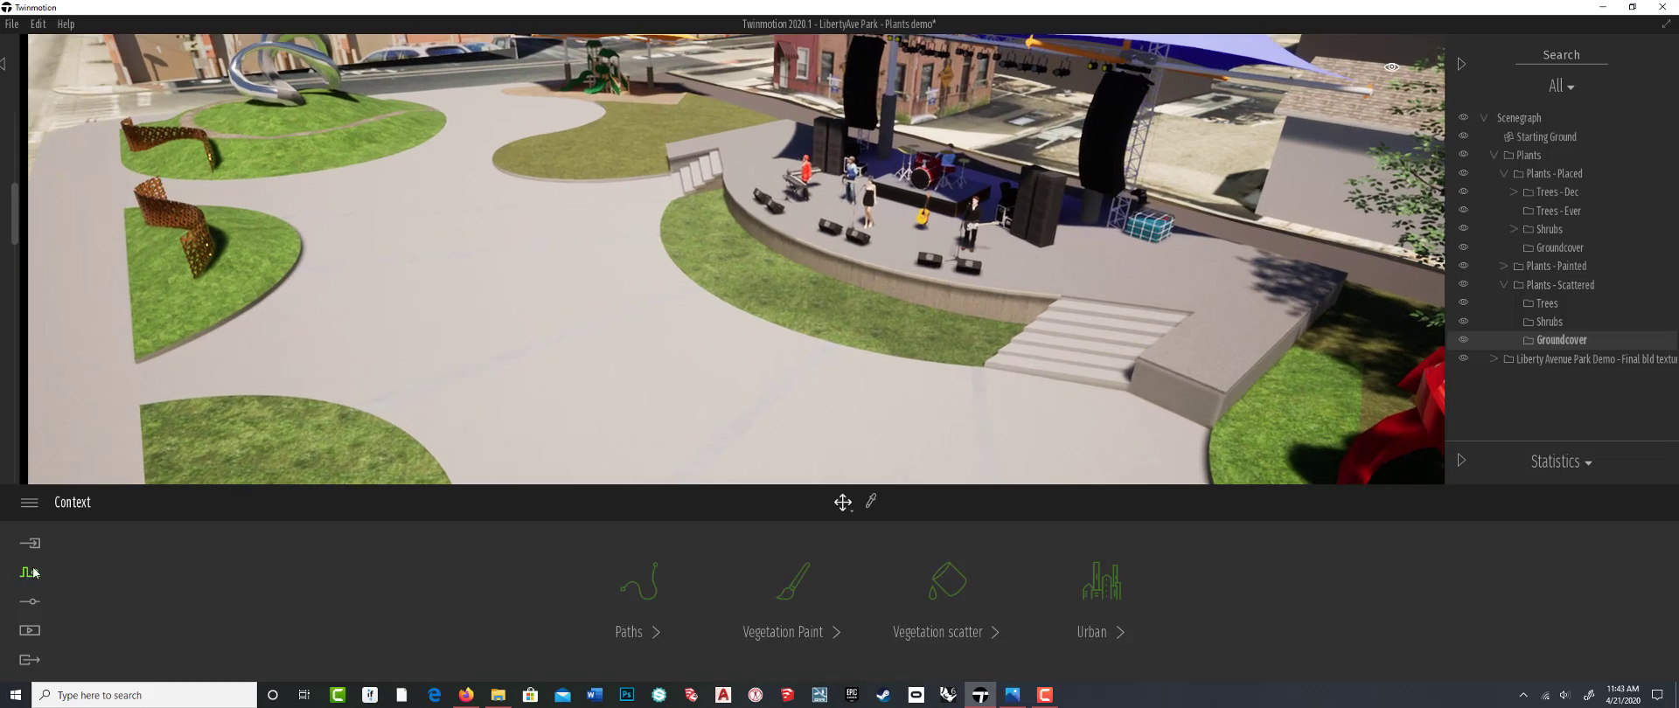
click(947, 580)
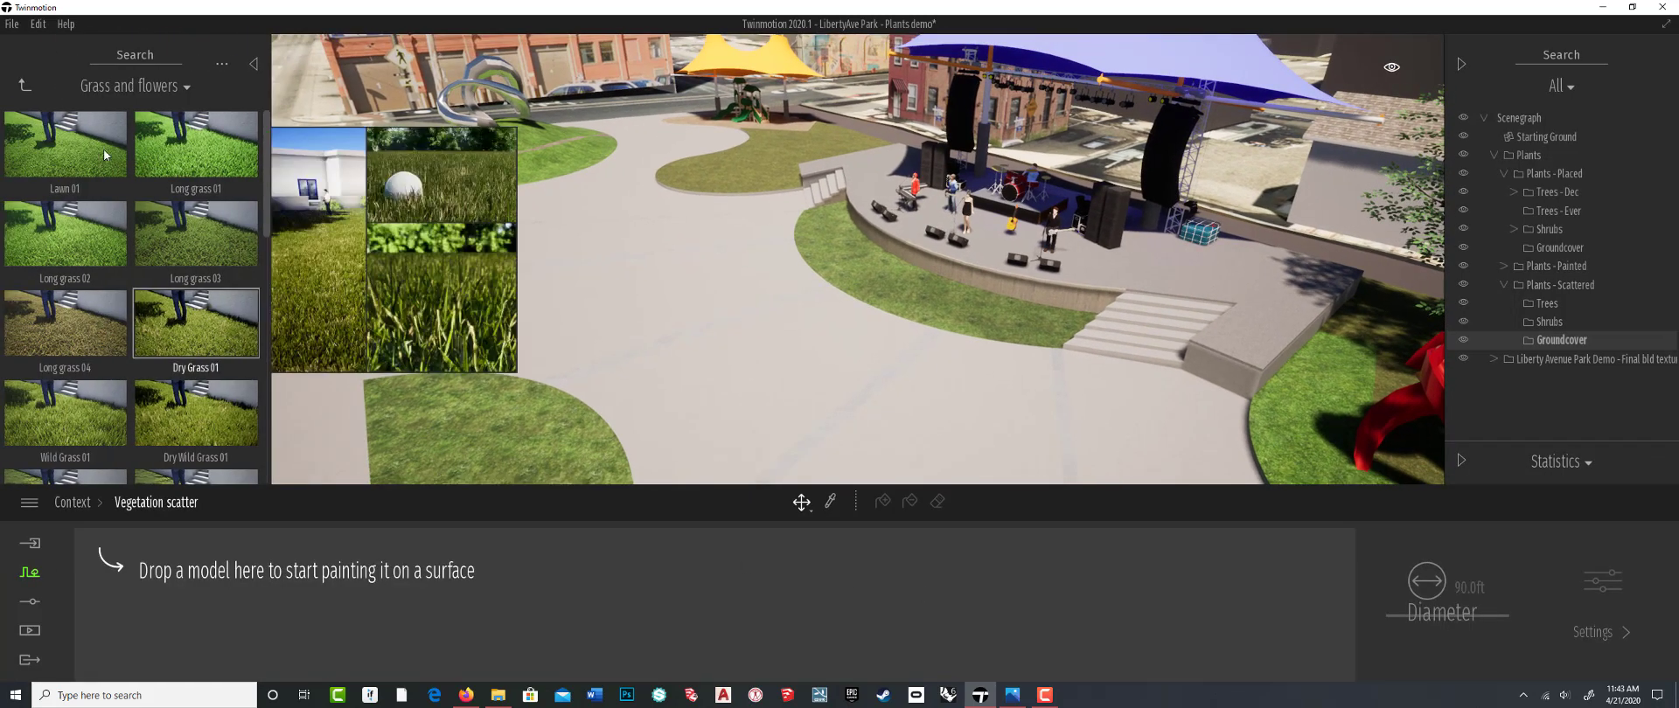
mouse_move(110, 152)
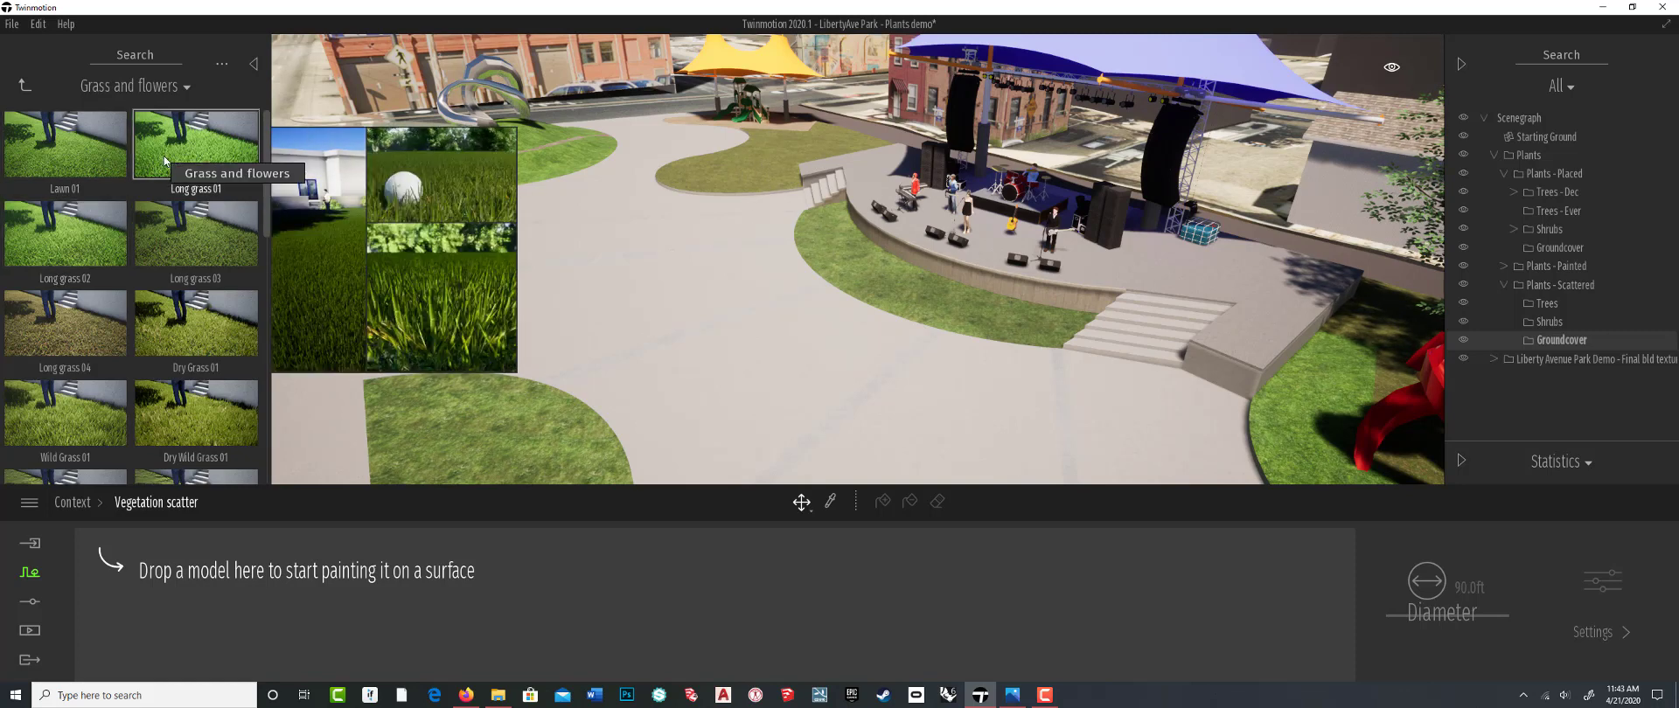
drag(211, 165, 157, 573)
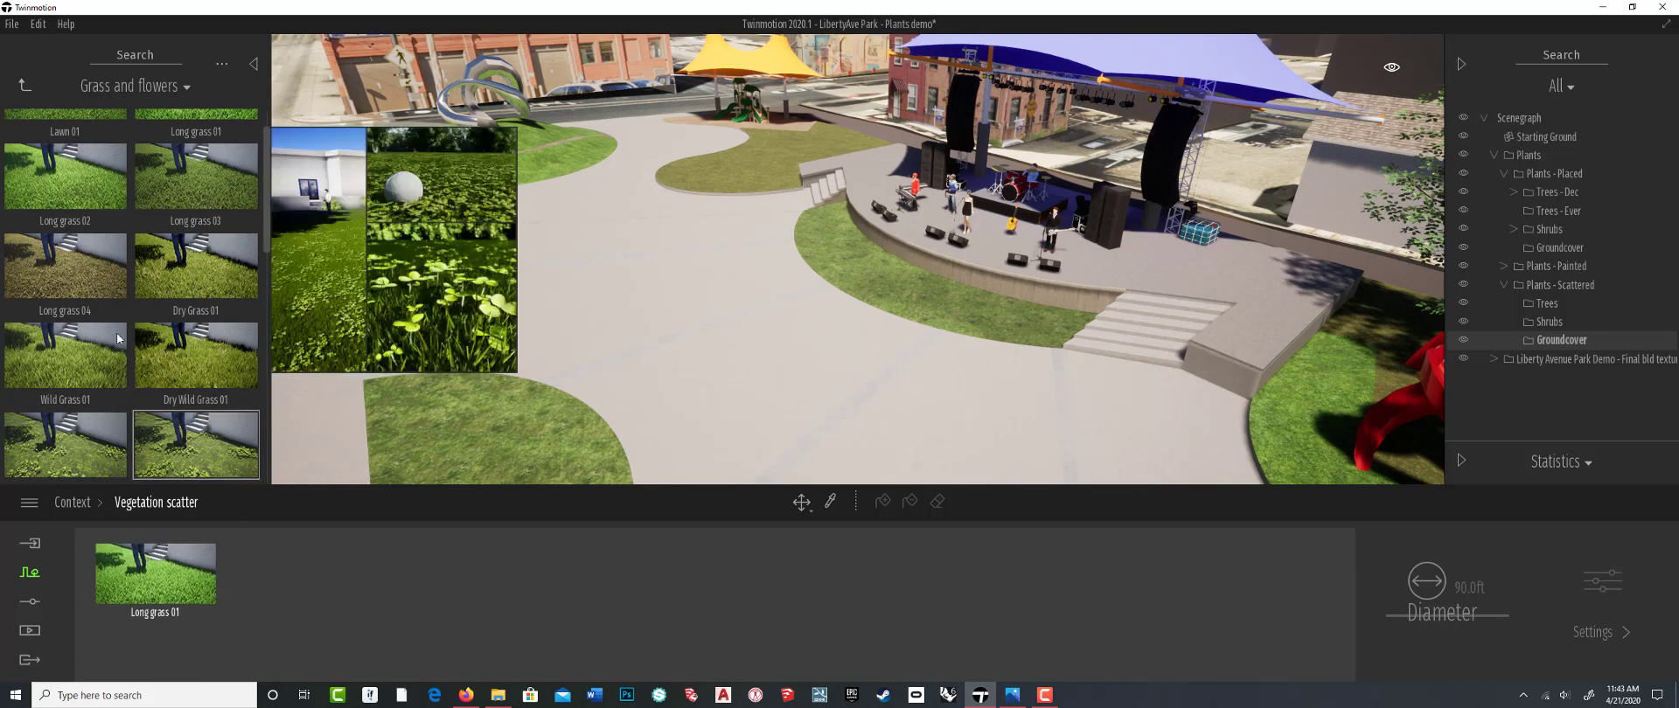
drag(70, 259, 271, 582)
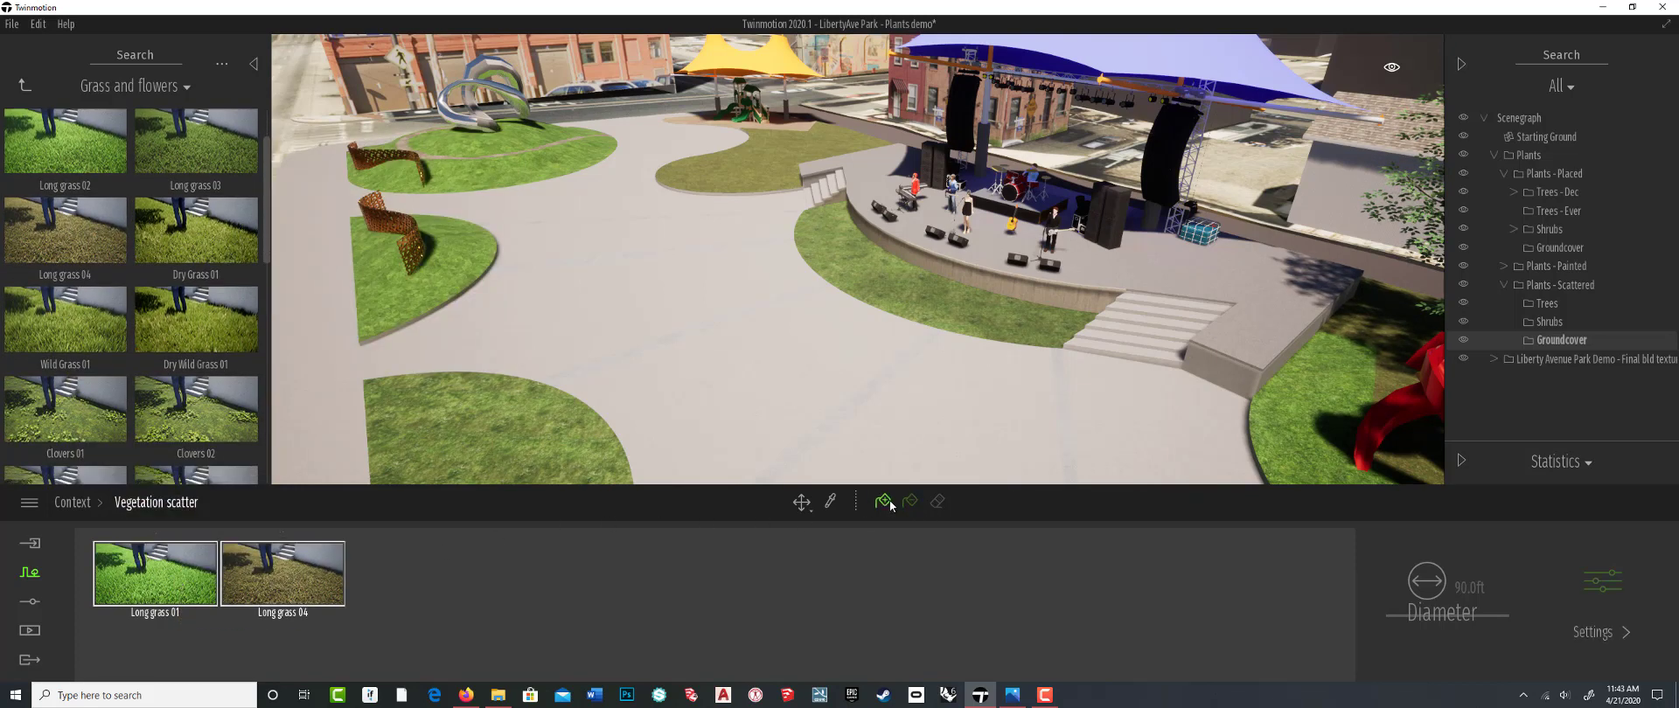
Scatter both selected grasses over the curved lawn between the playground and the stage steps, and leave the scatter tool
click(761, 157)
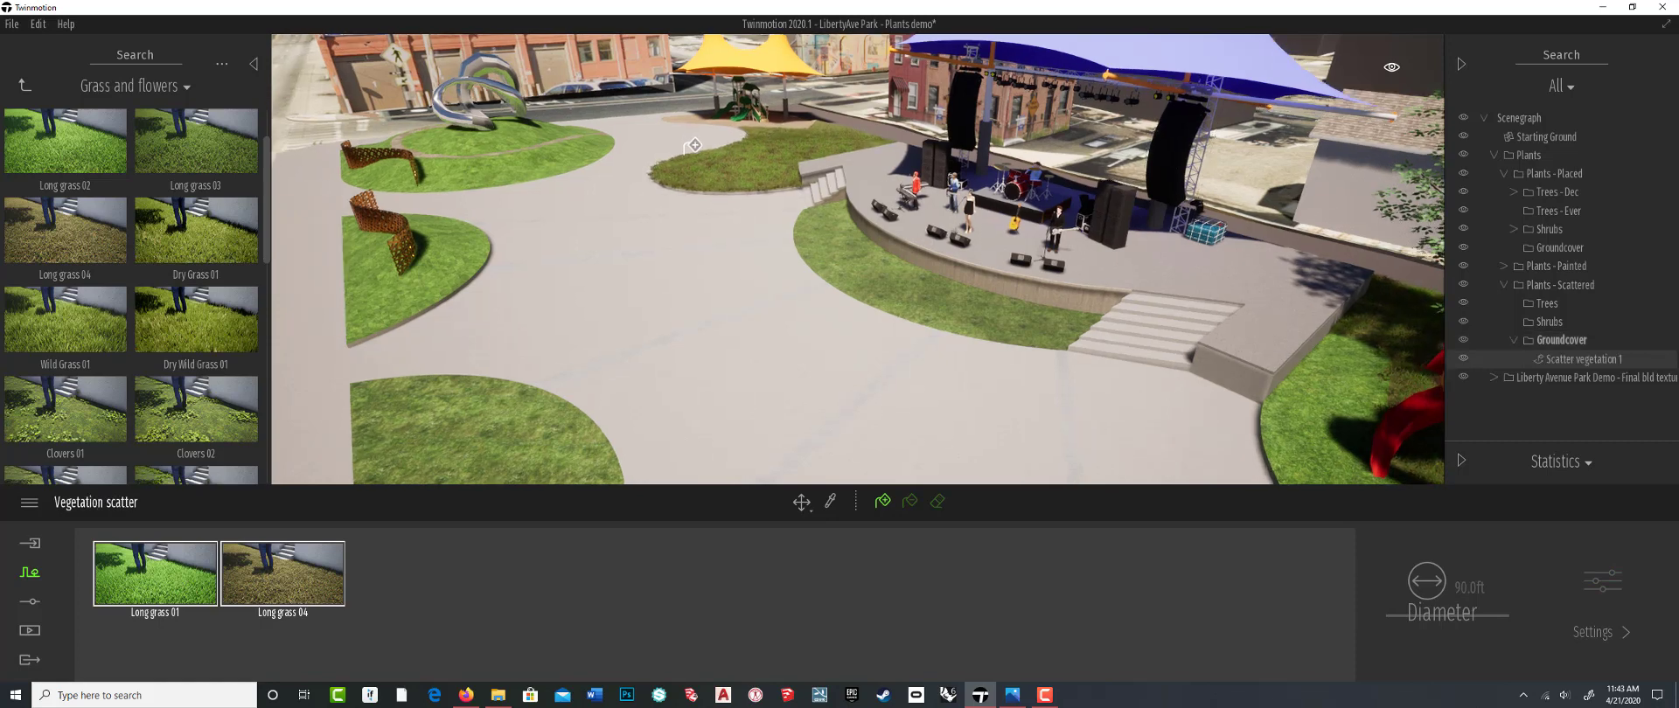
scroll(889, 429, up, 4)
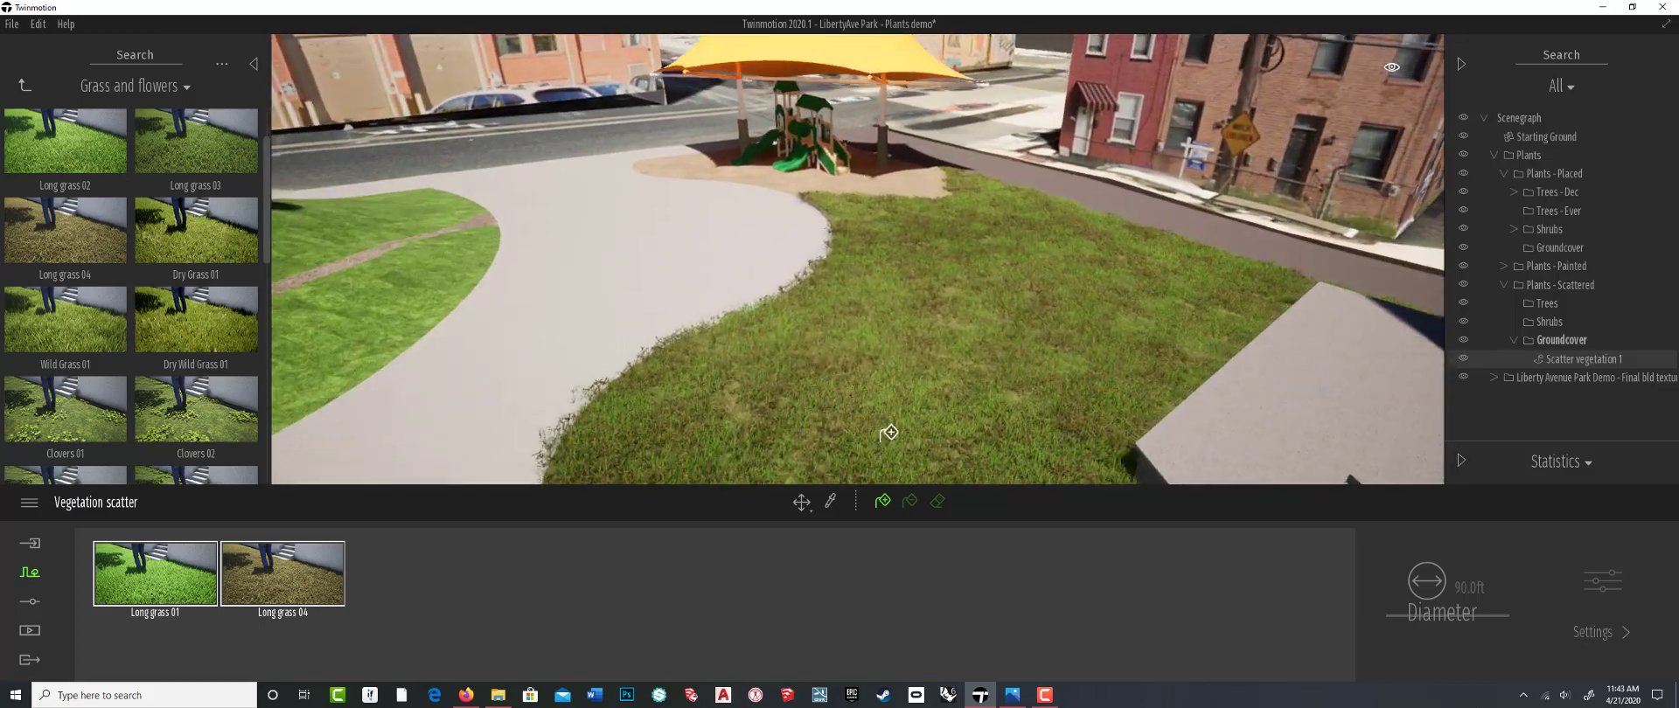
right_drag(888, 430, 903, 431)
scroll(892, 423, down, 4)
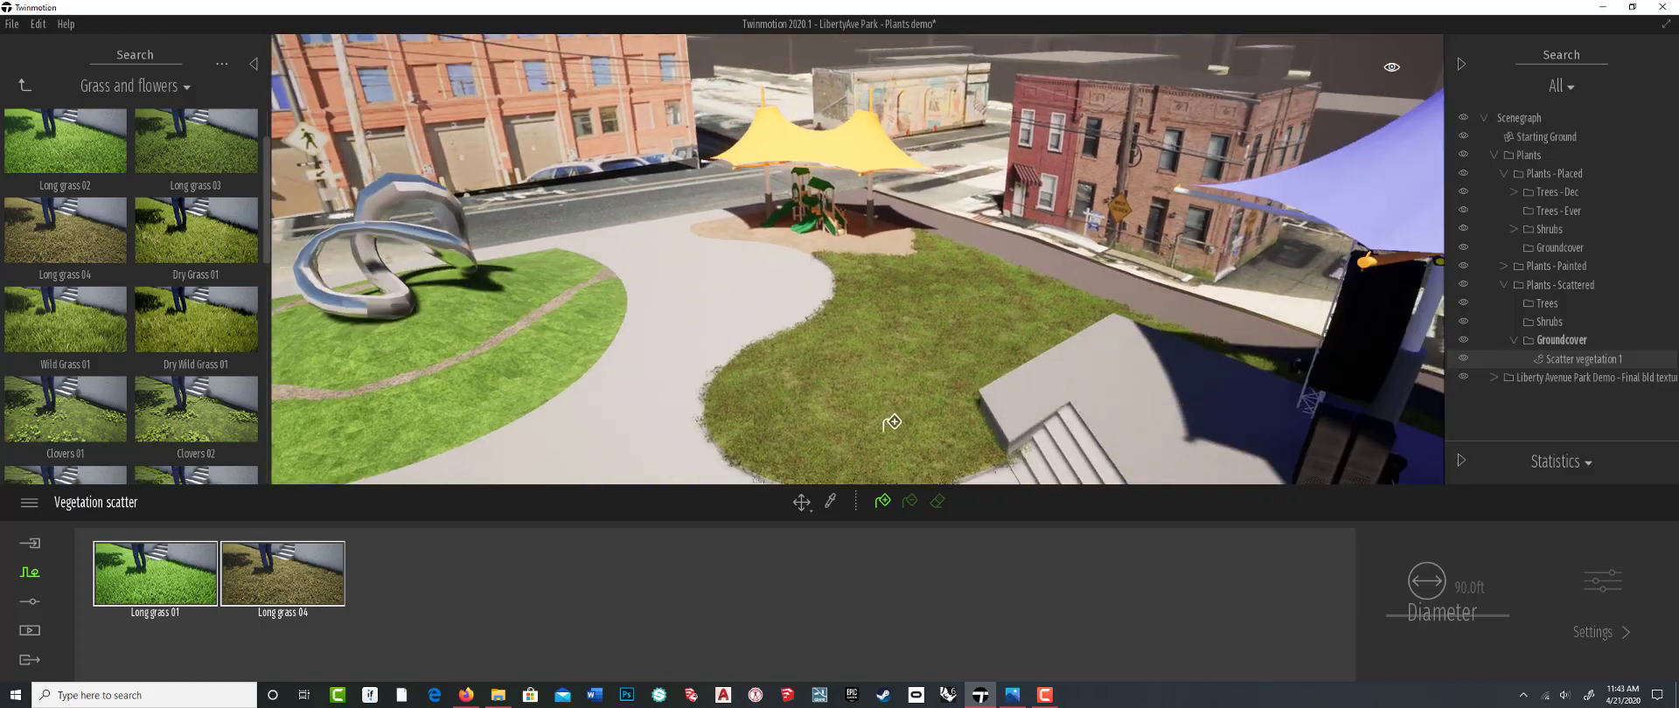
scroll(892, 422, down, 5)
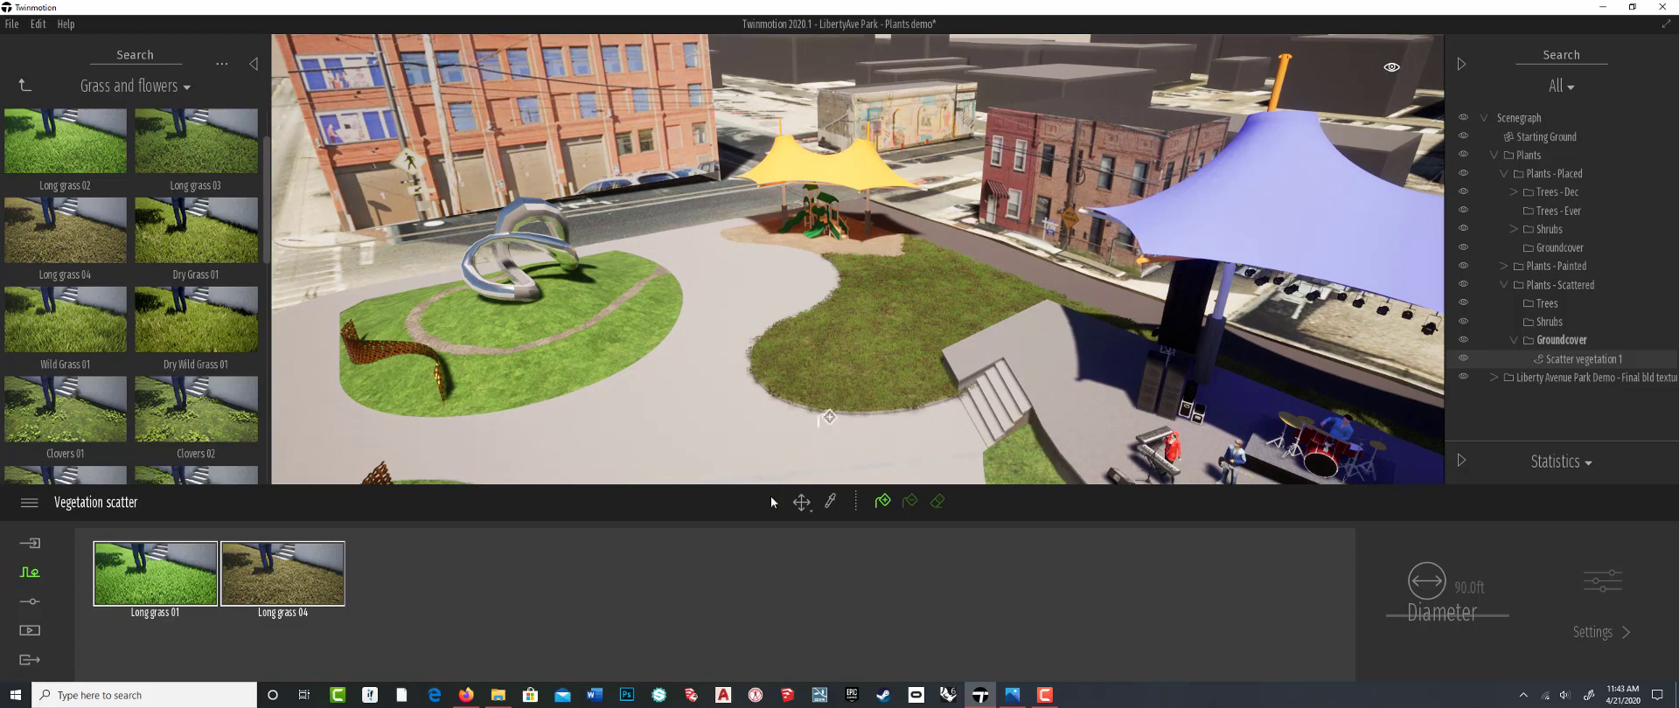
key(Escape)
Examine the scattered grass and its edges along the paving from eye level, up close and from above
right_drag(880, 408, 853, 432)
scroll(852, 432, up, 4)
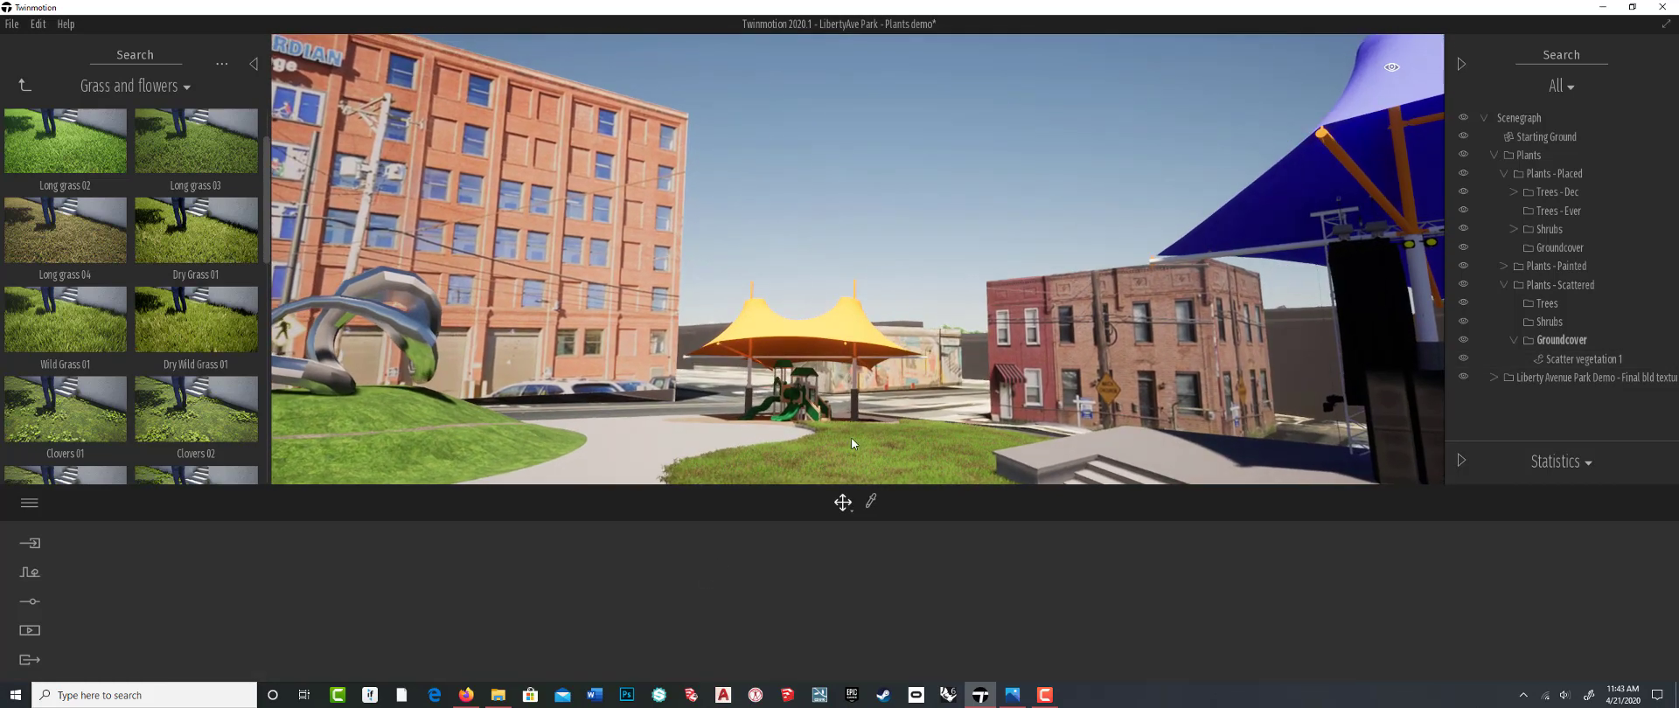
scroll(850, 432, up, 5)
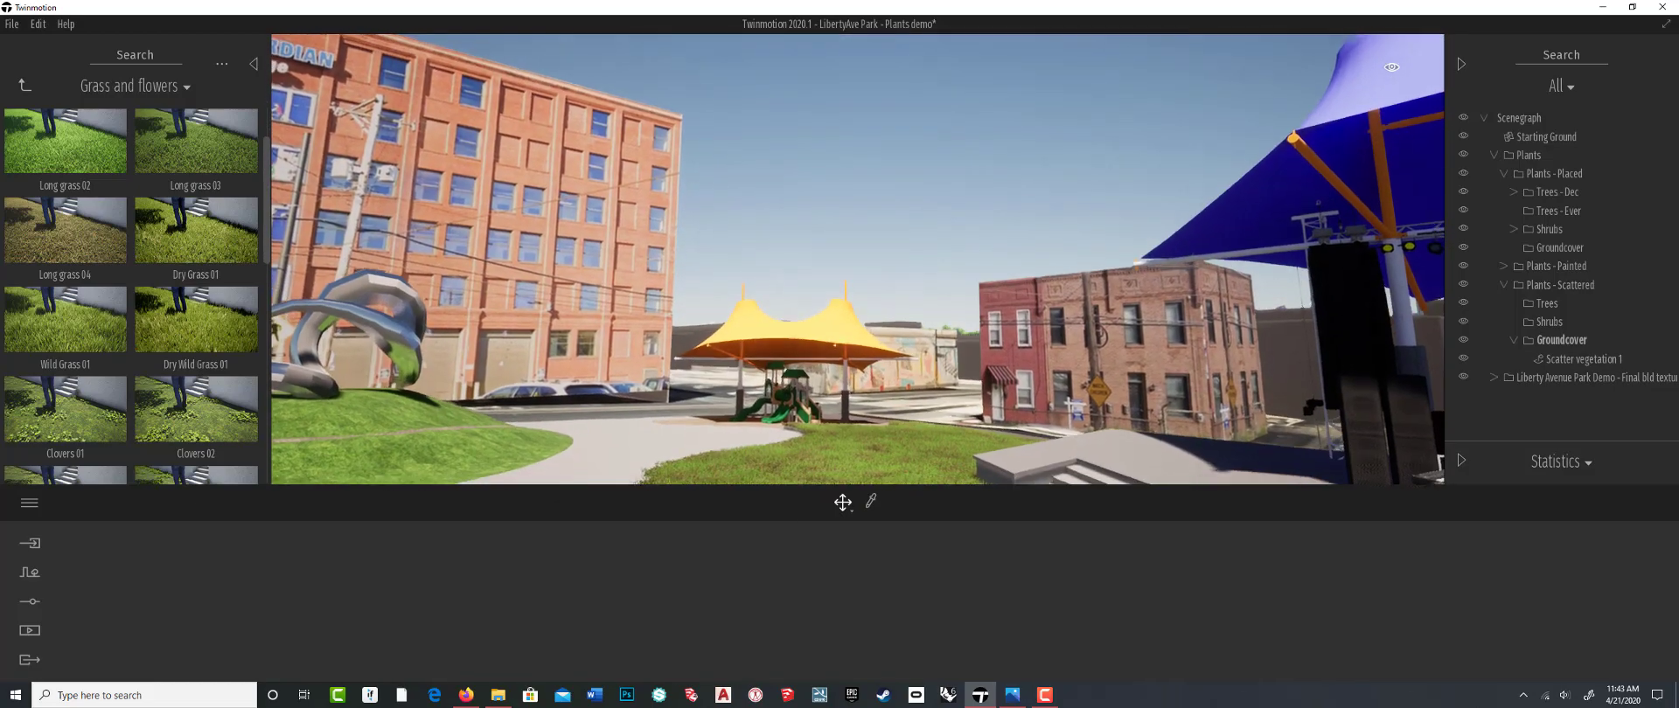
shift+middle_drag(850, 385, 834, 417)
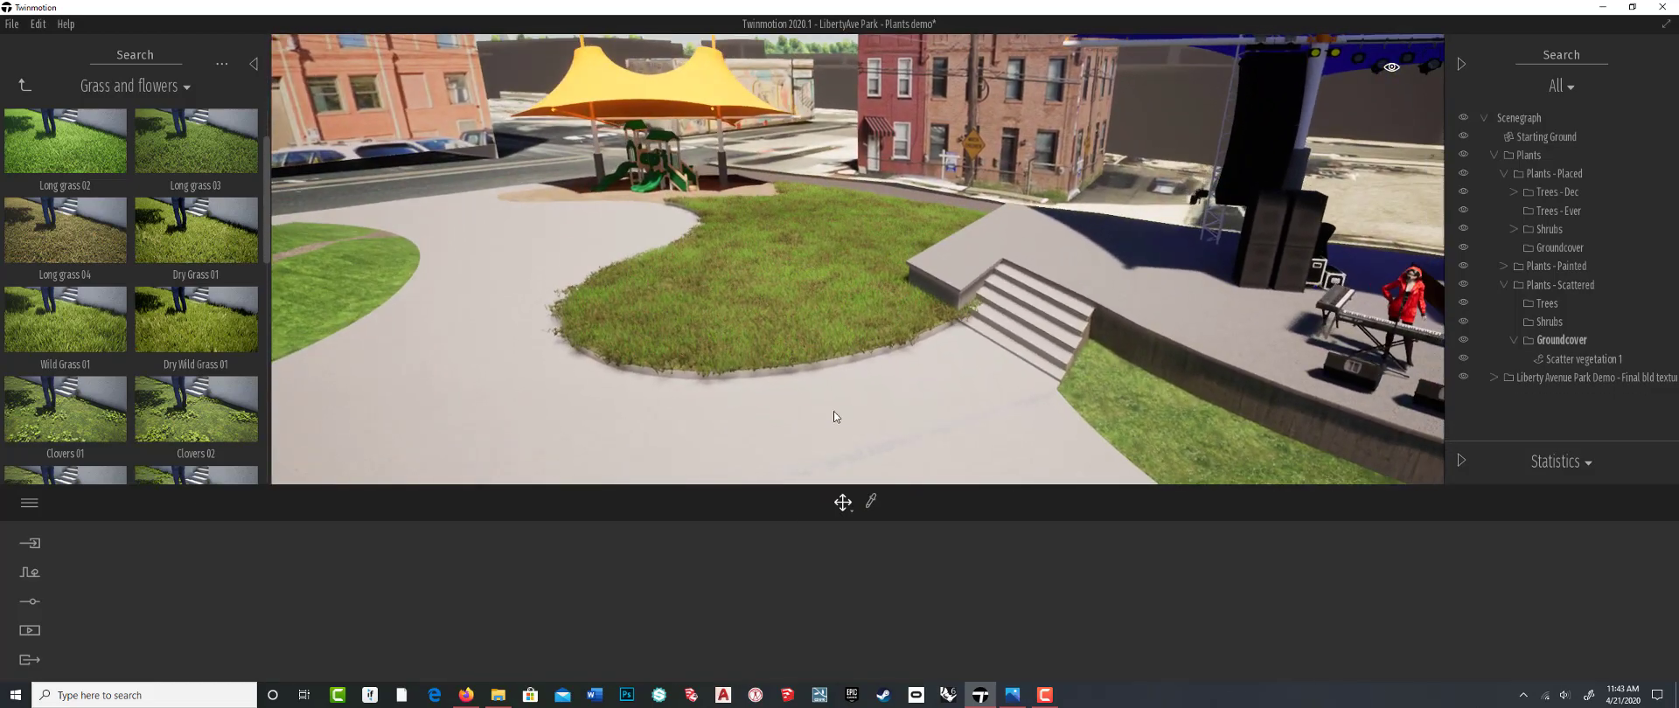
shift+middle_drag(831, 334, 466, 302)
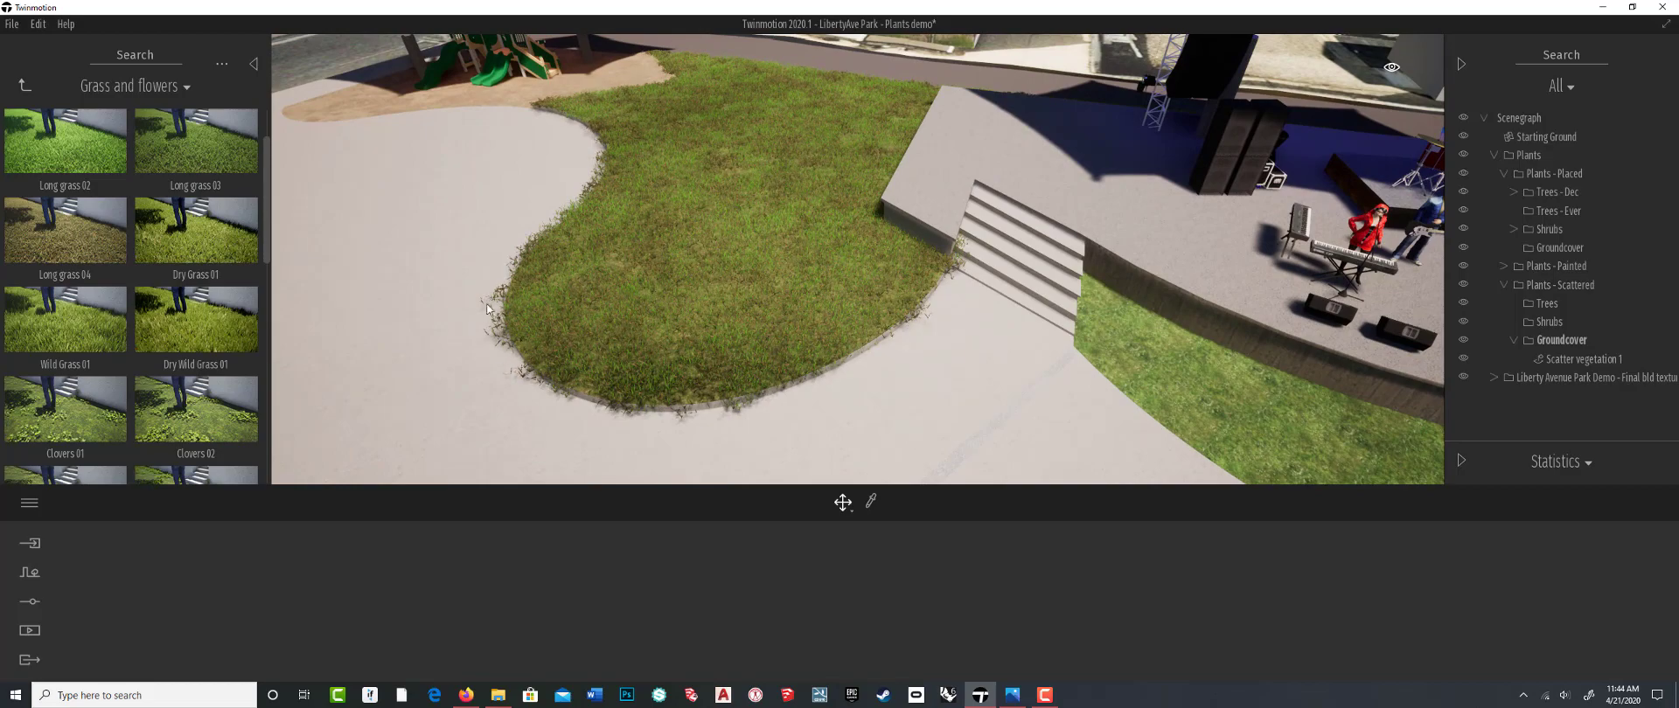
scroll(723, 380, up, 5)
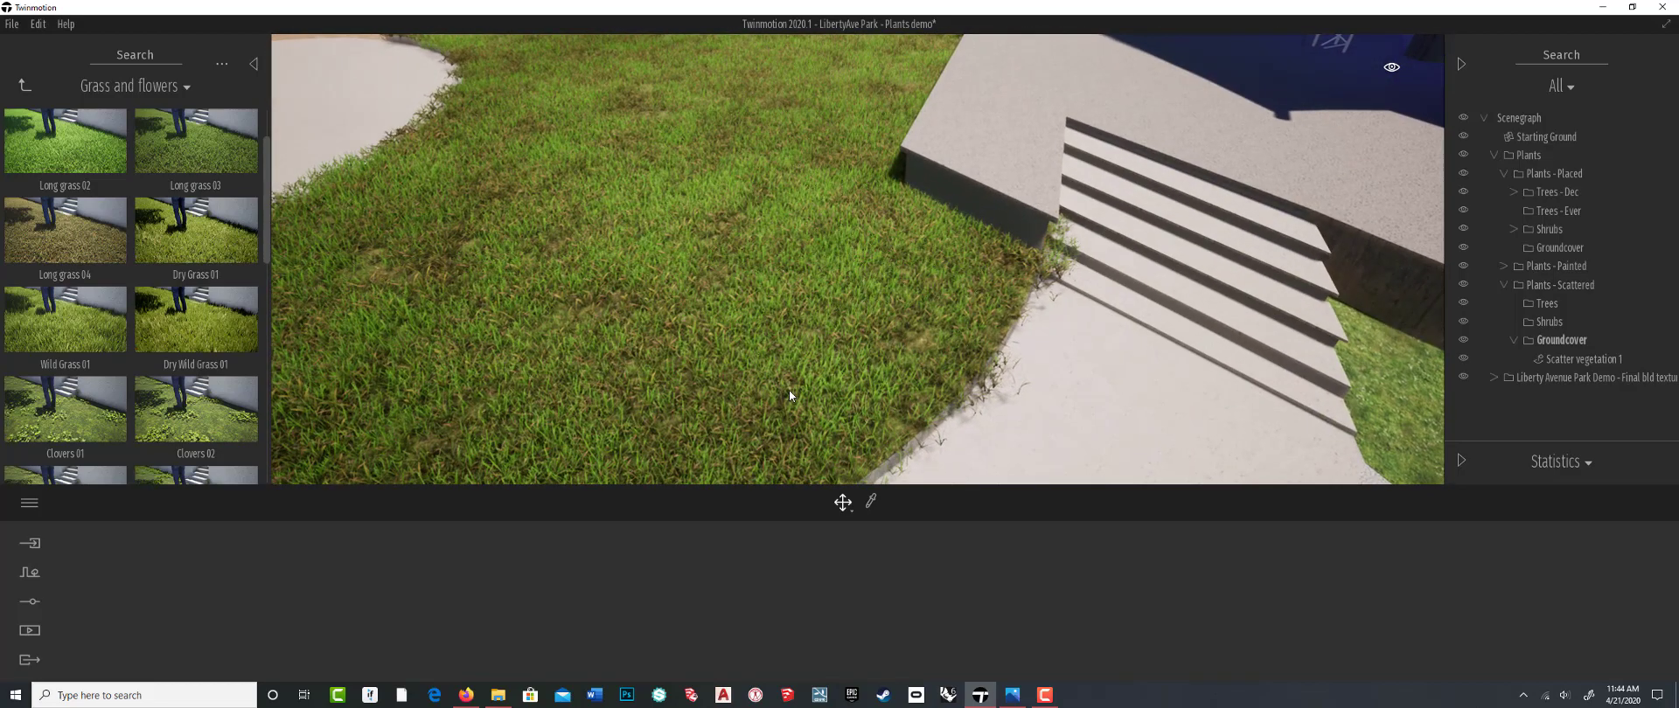
scroll(780, 369, down, 5)
scroll(793, 383, up, 3)
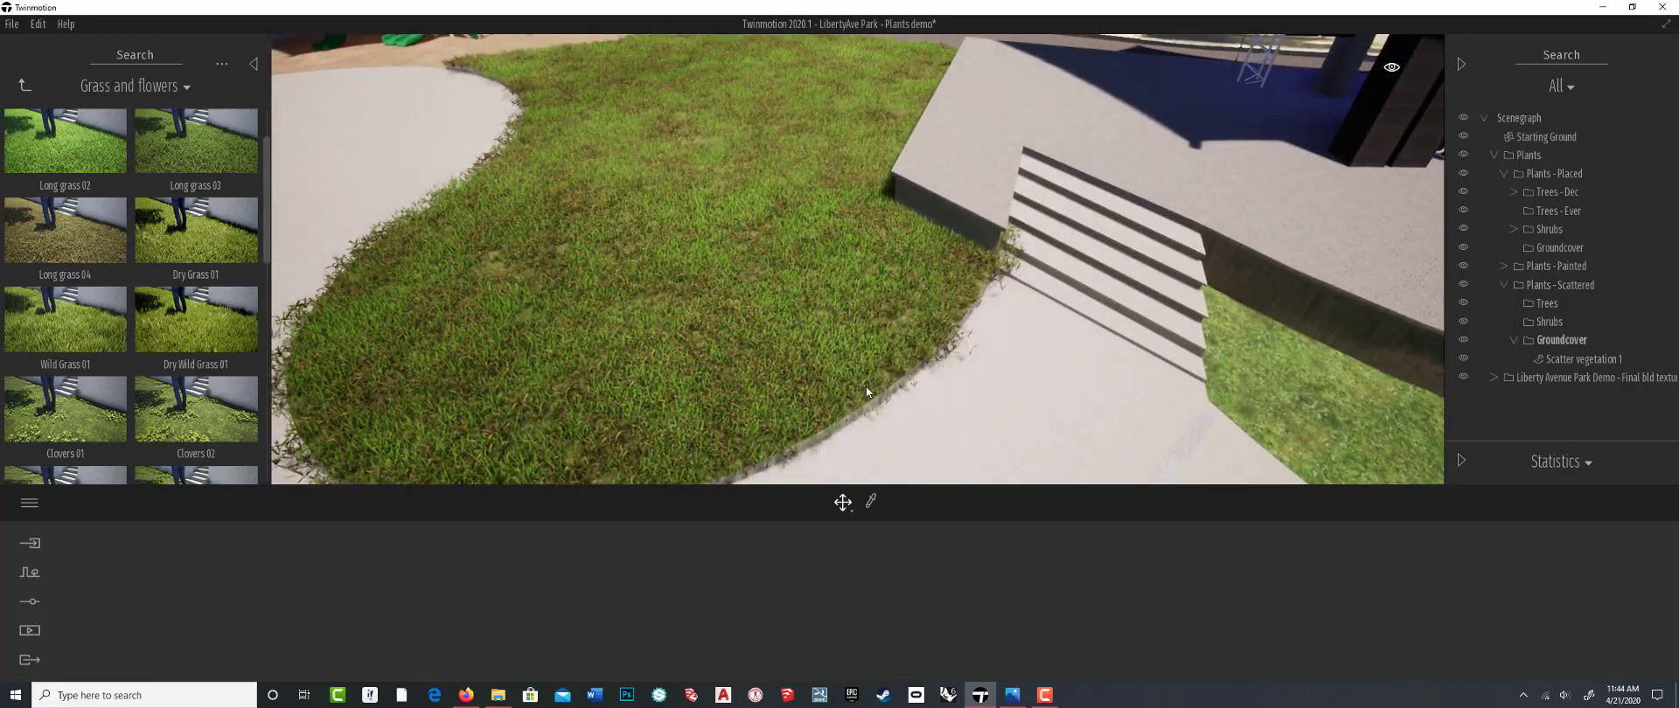
scroll(889, 382, down, 4)
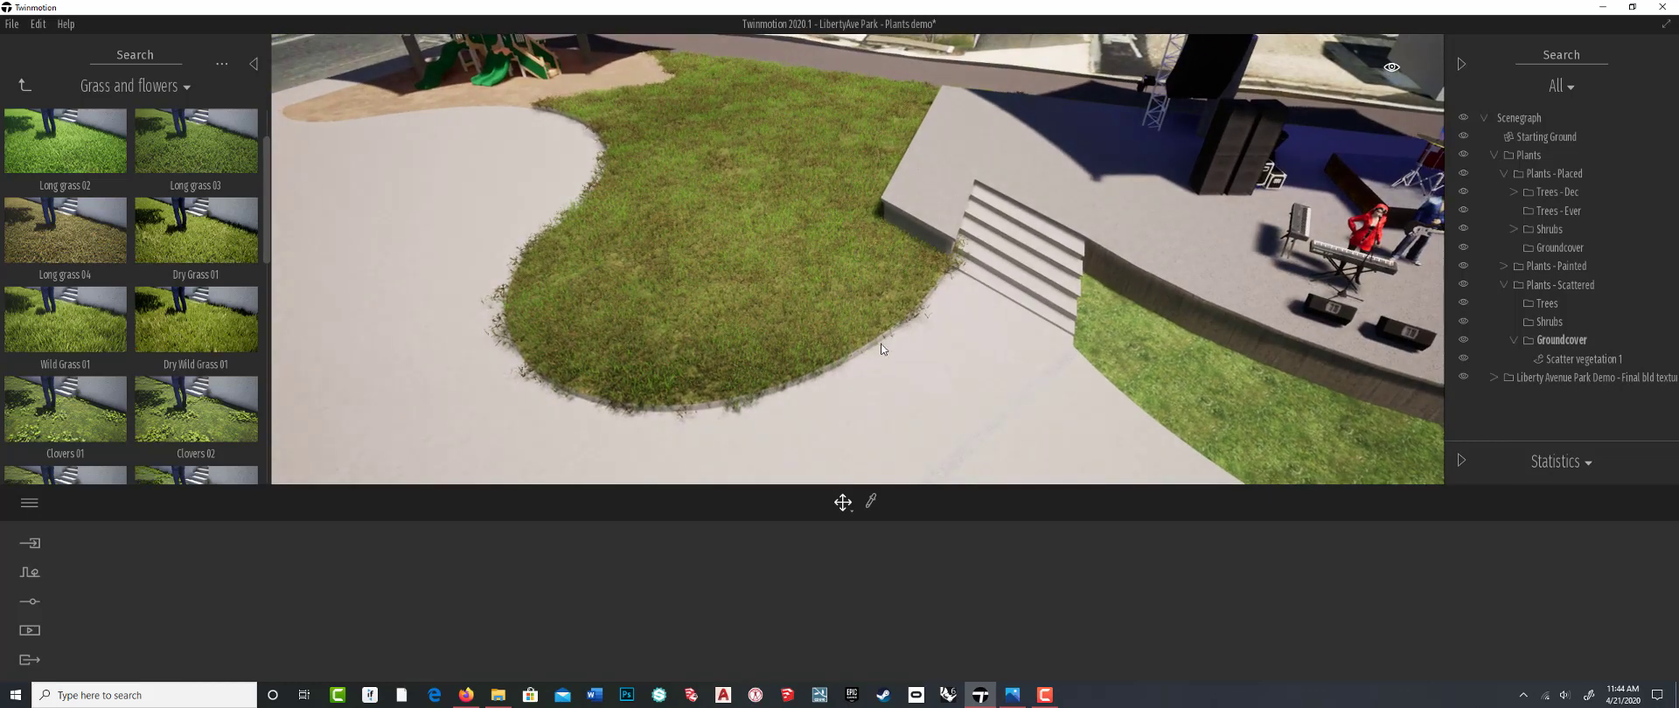
scroll(879, 340, up, 3)
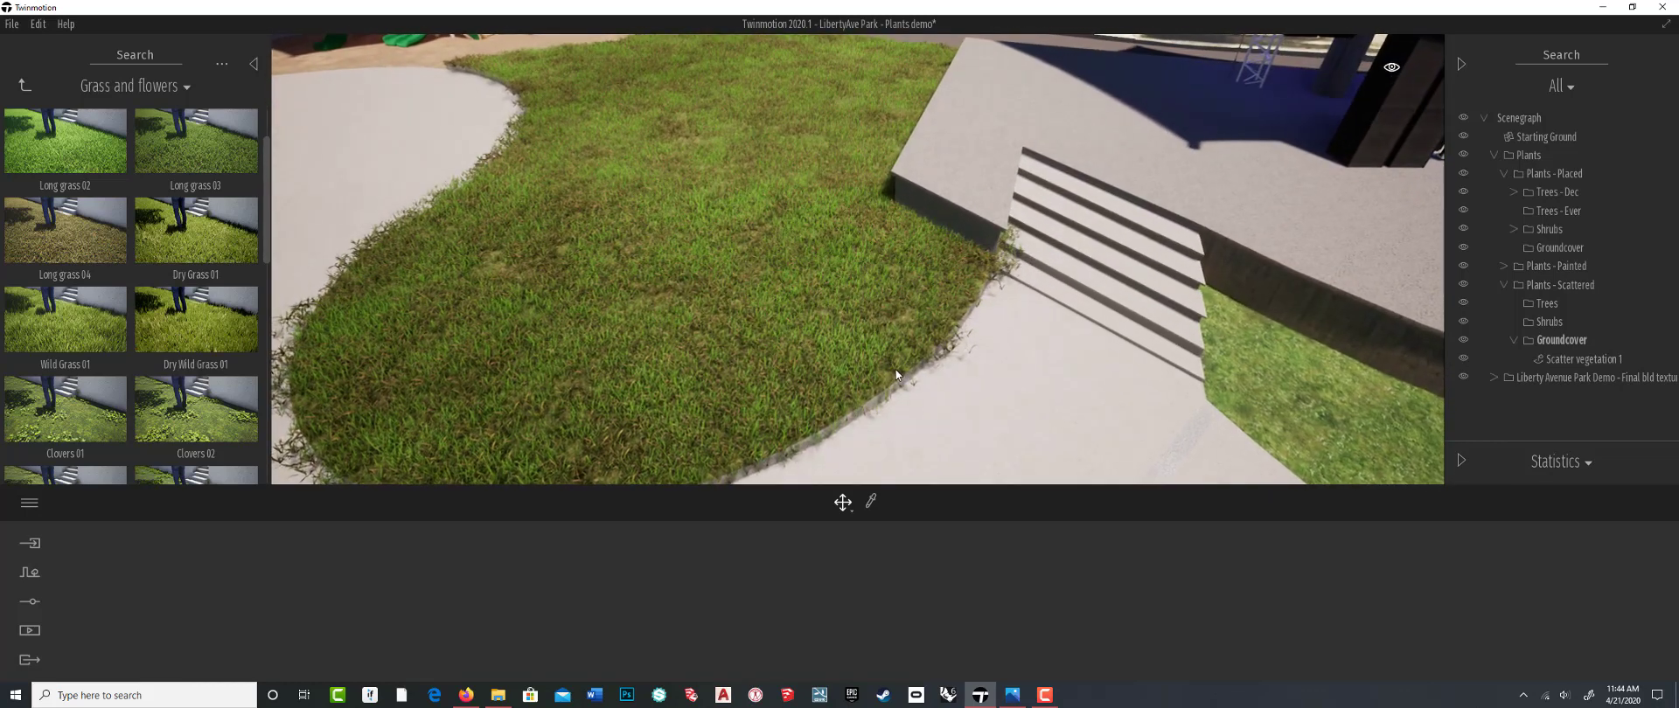
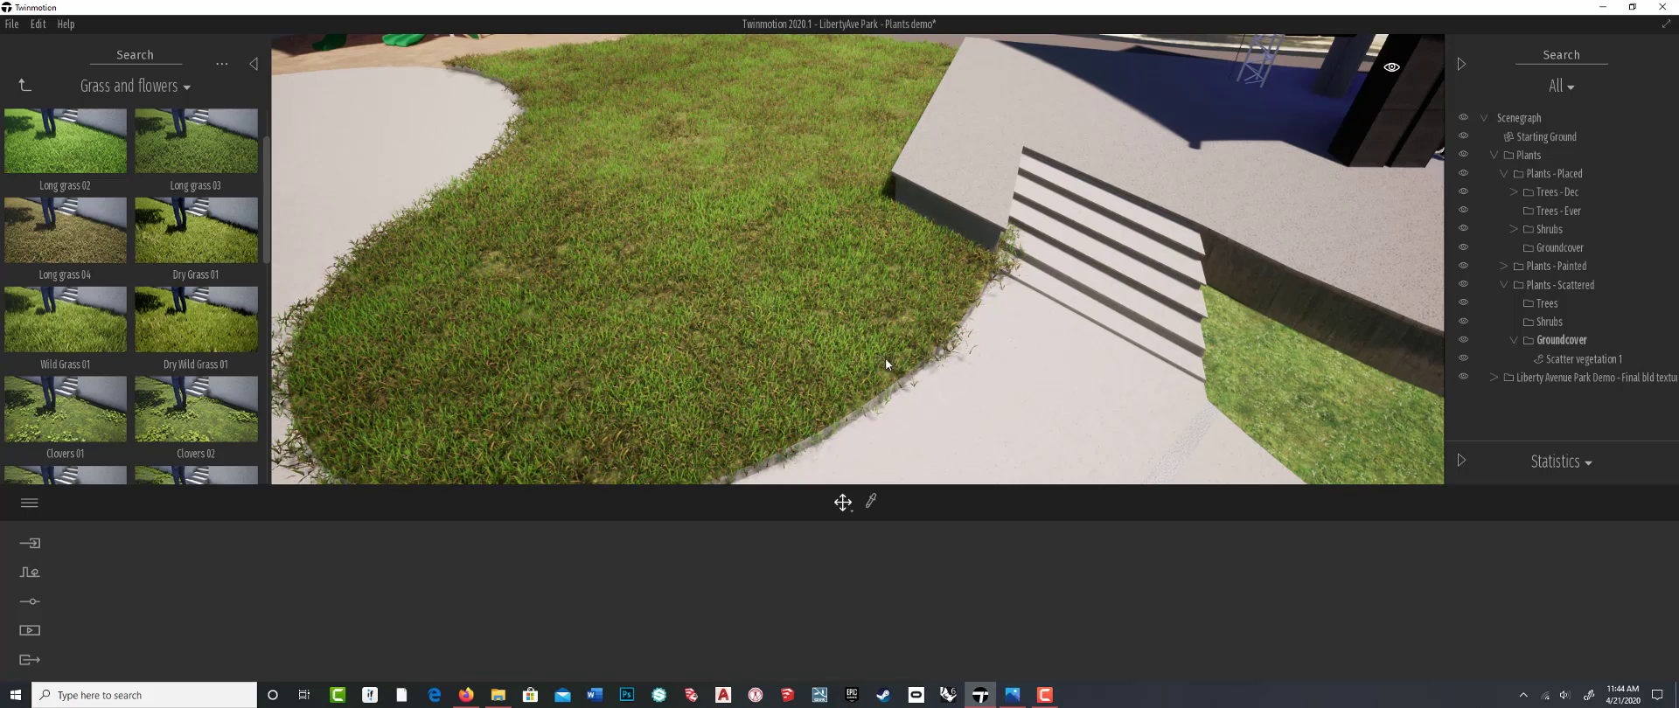
scroll(801, 286, down, 5)
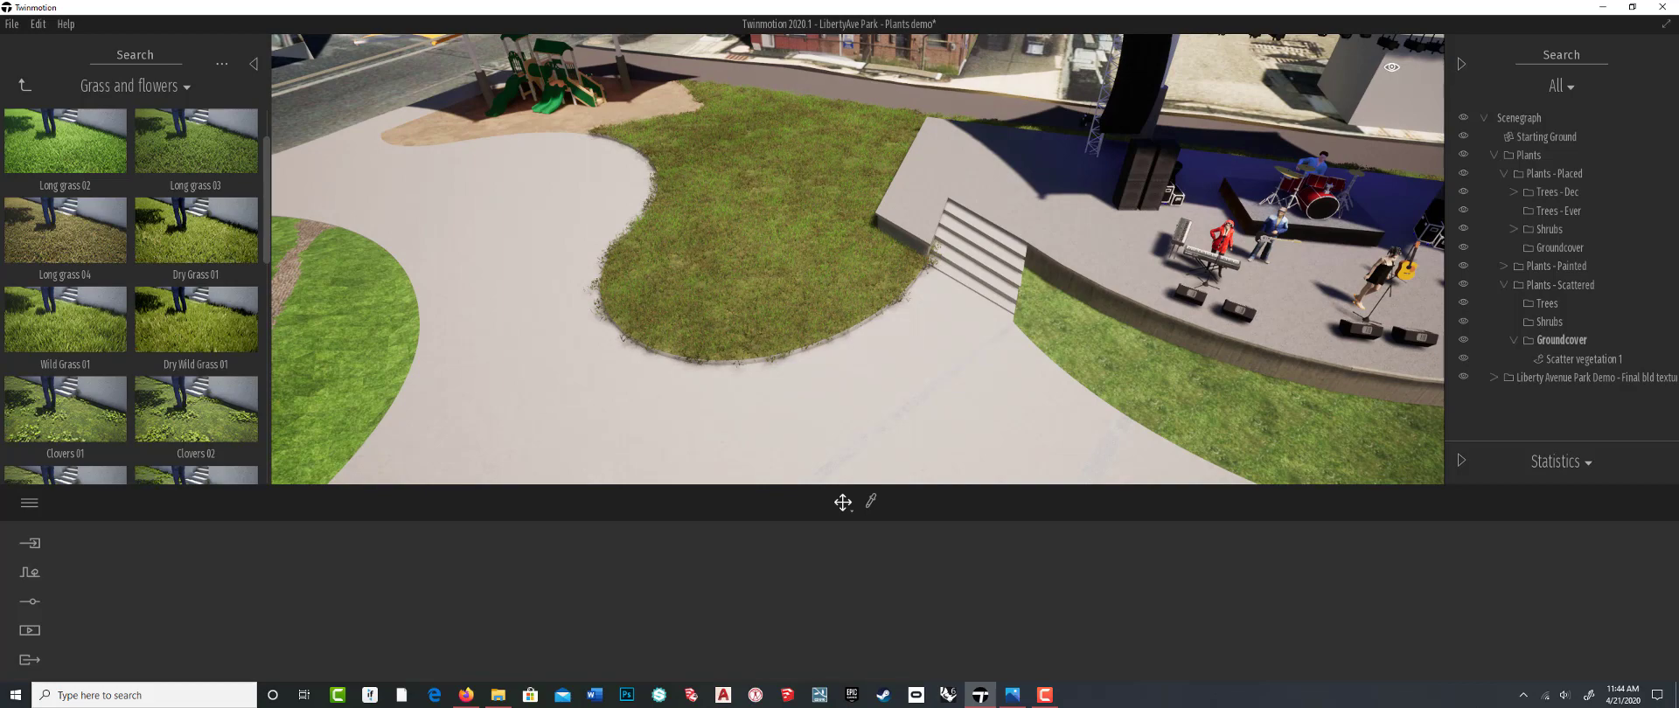
mouse_move(612, 293)
shift+middle_down()
mouse_move(640, 339)
mouse_move(638, 296)
shift+middle_up()
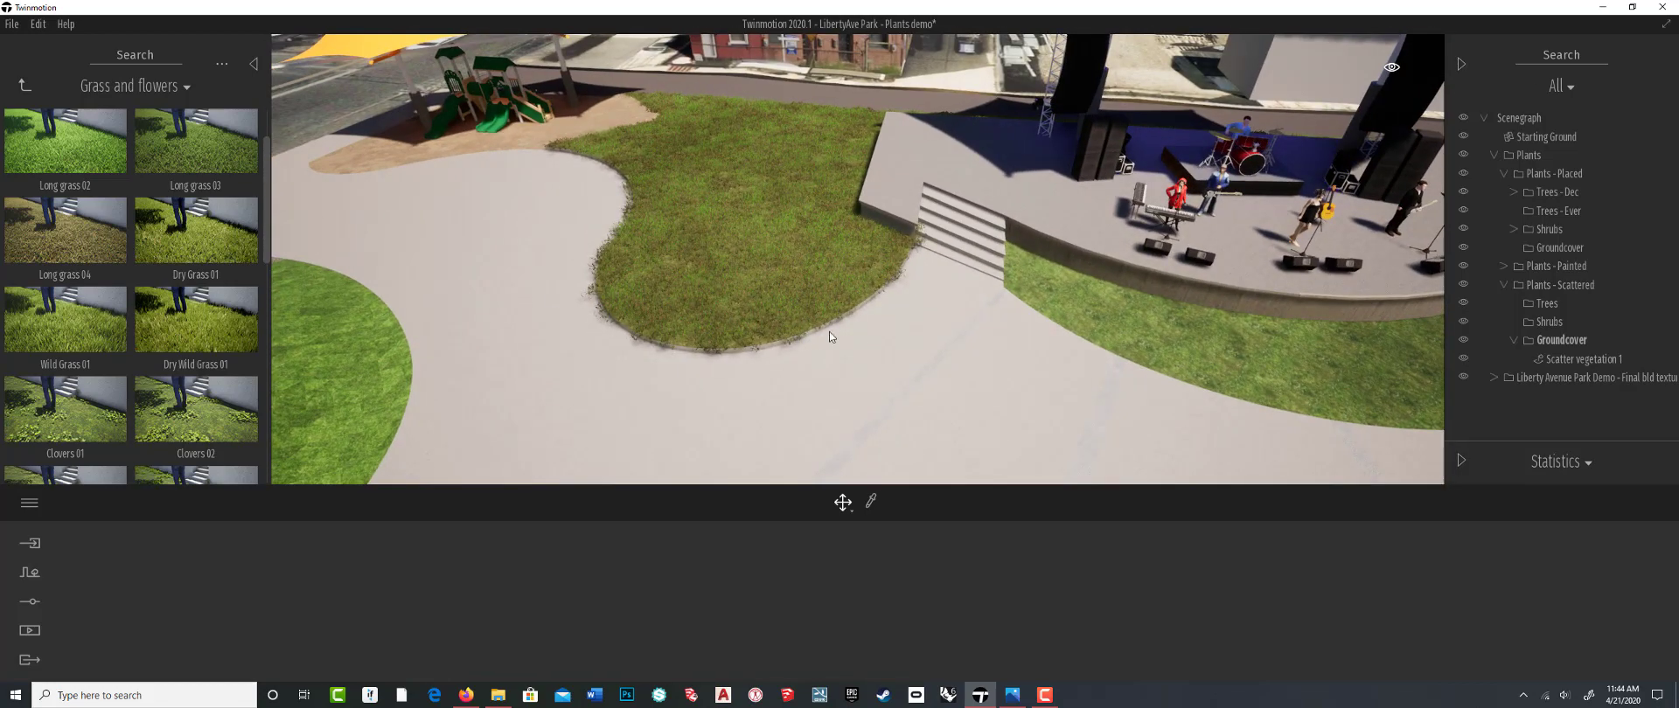
Start a new vegetation scatter for the bed in front of the stage and bring up the Gazania plants in the Bushes library
shift+middle_drag(1075, 401, 907, 456)
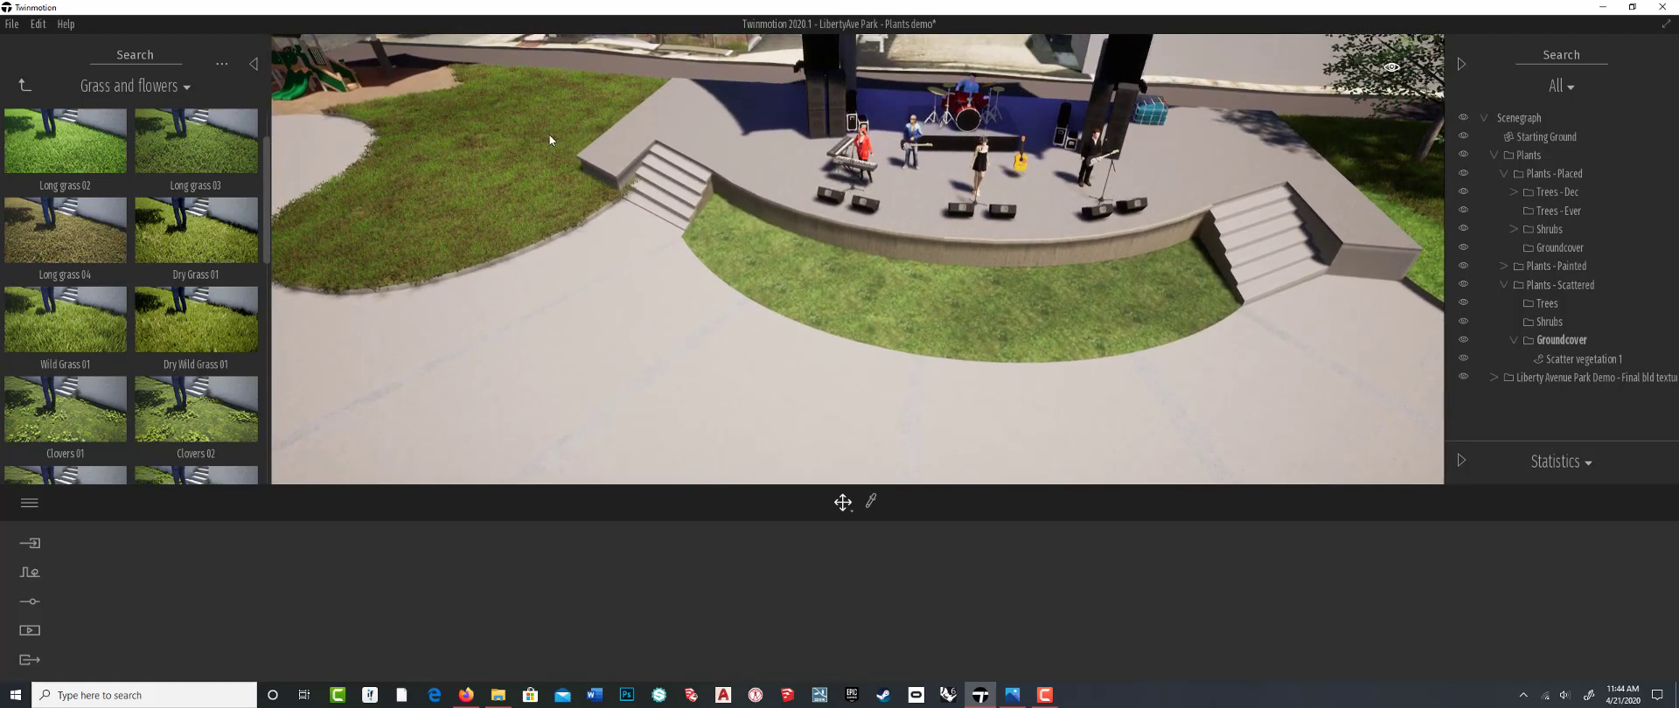
click(24, 85)
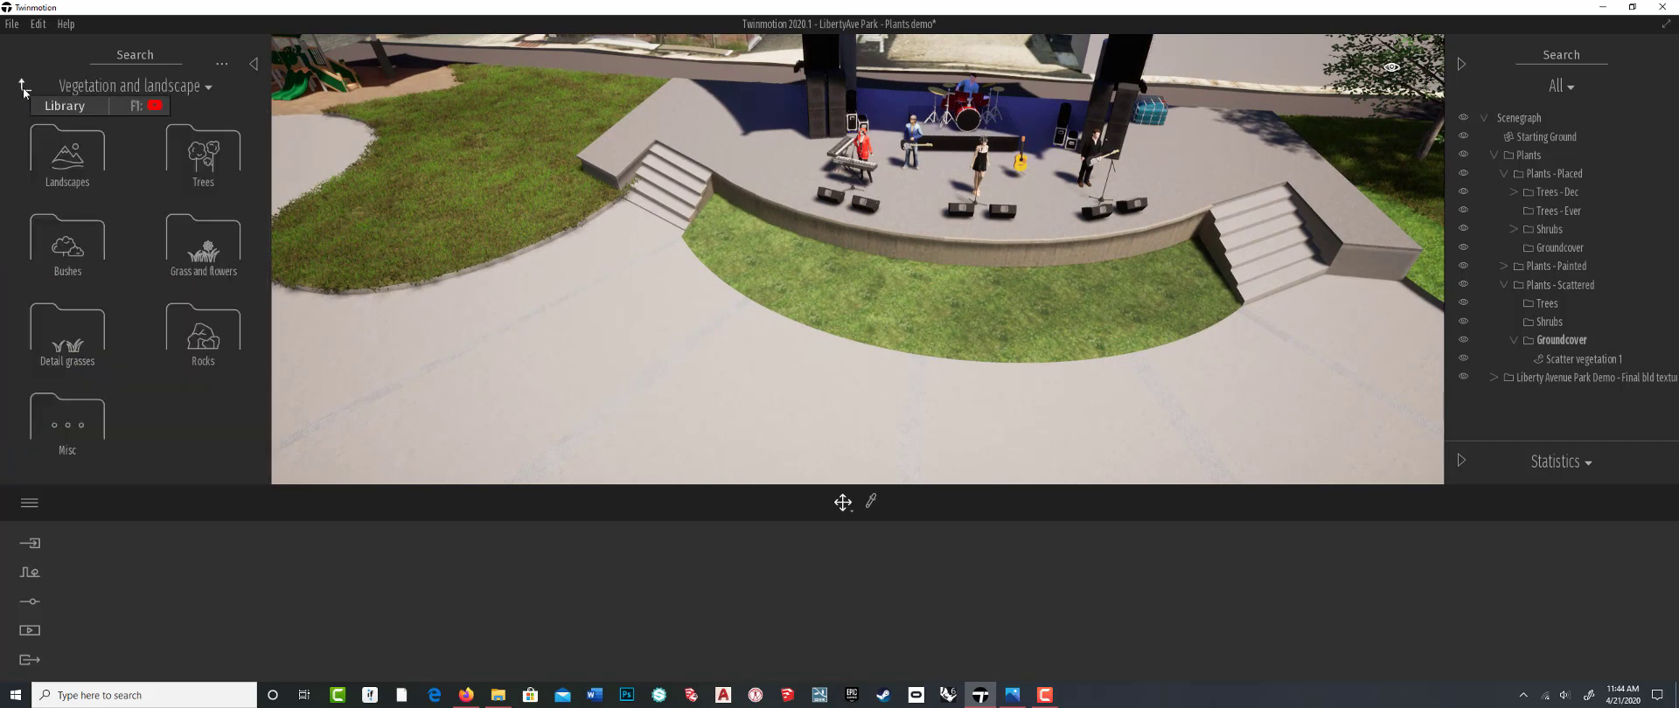
click(63, 350)
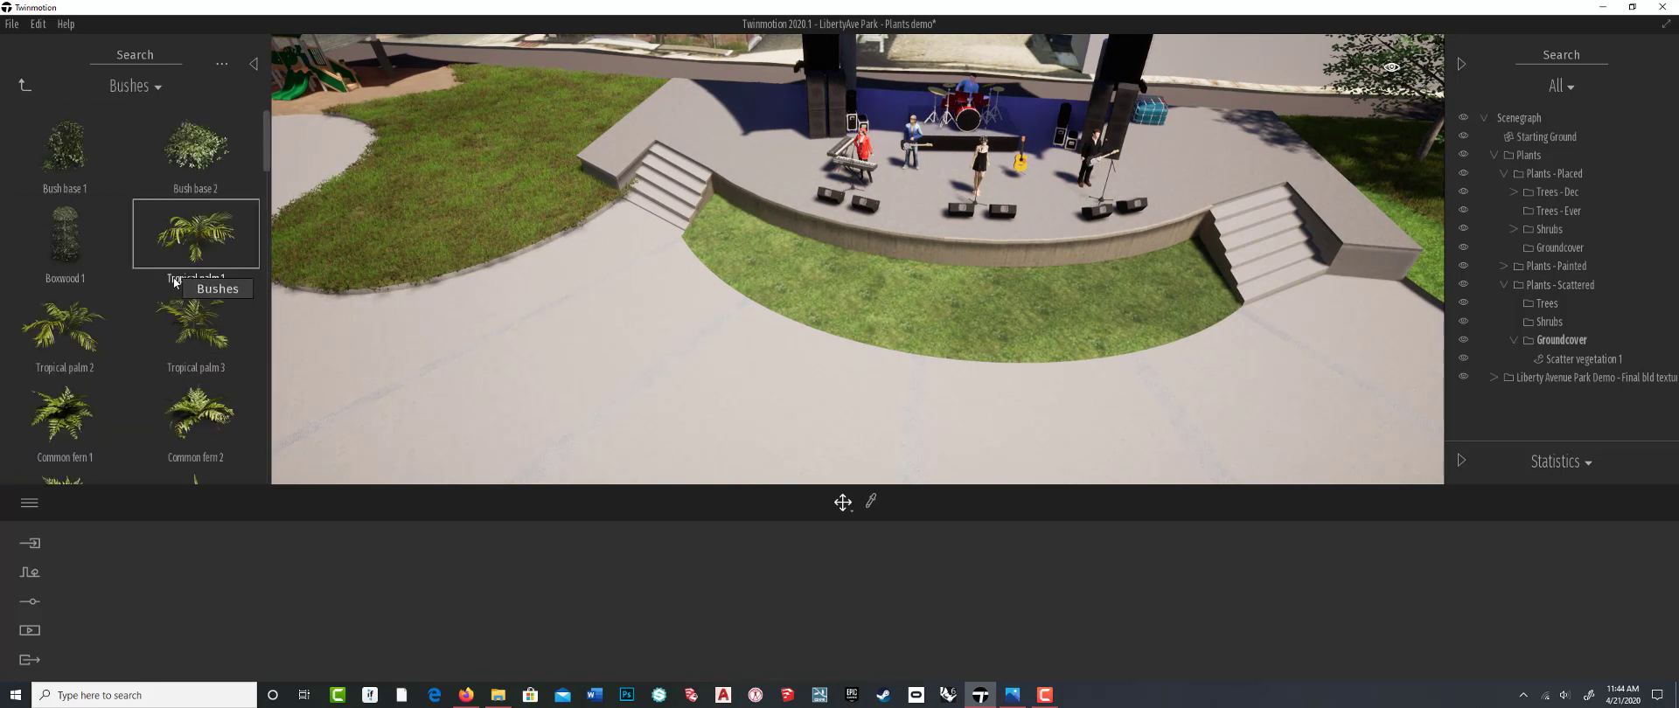
click(30, 572)
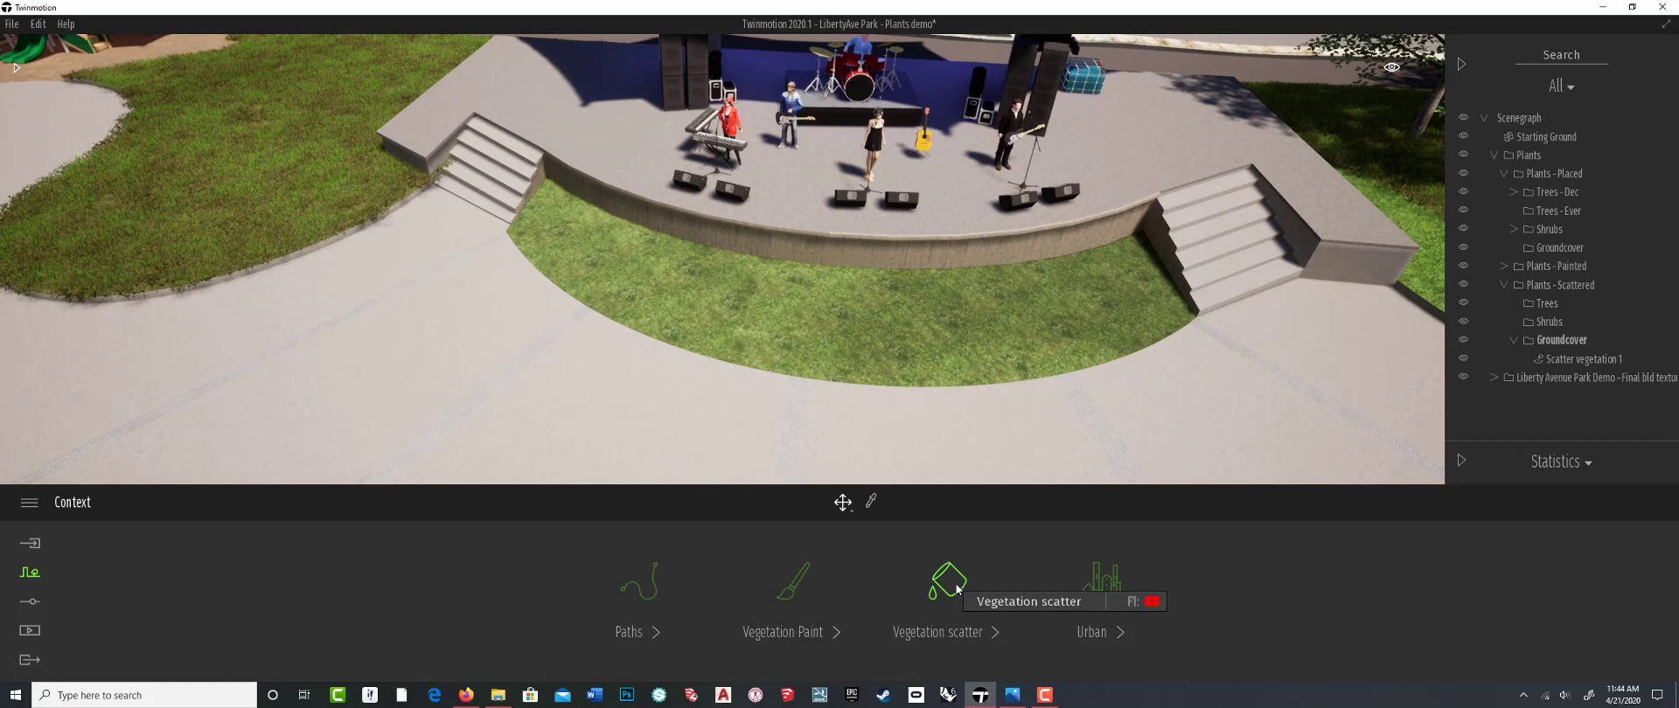
click(953, 586)
click(24, 85)
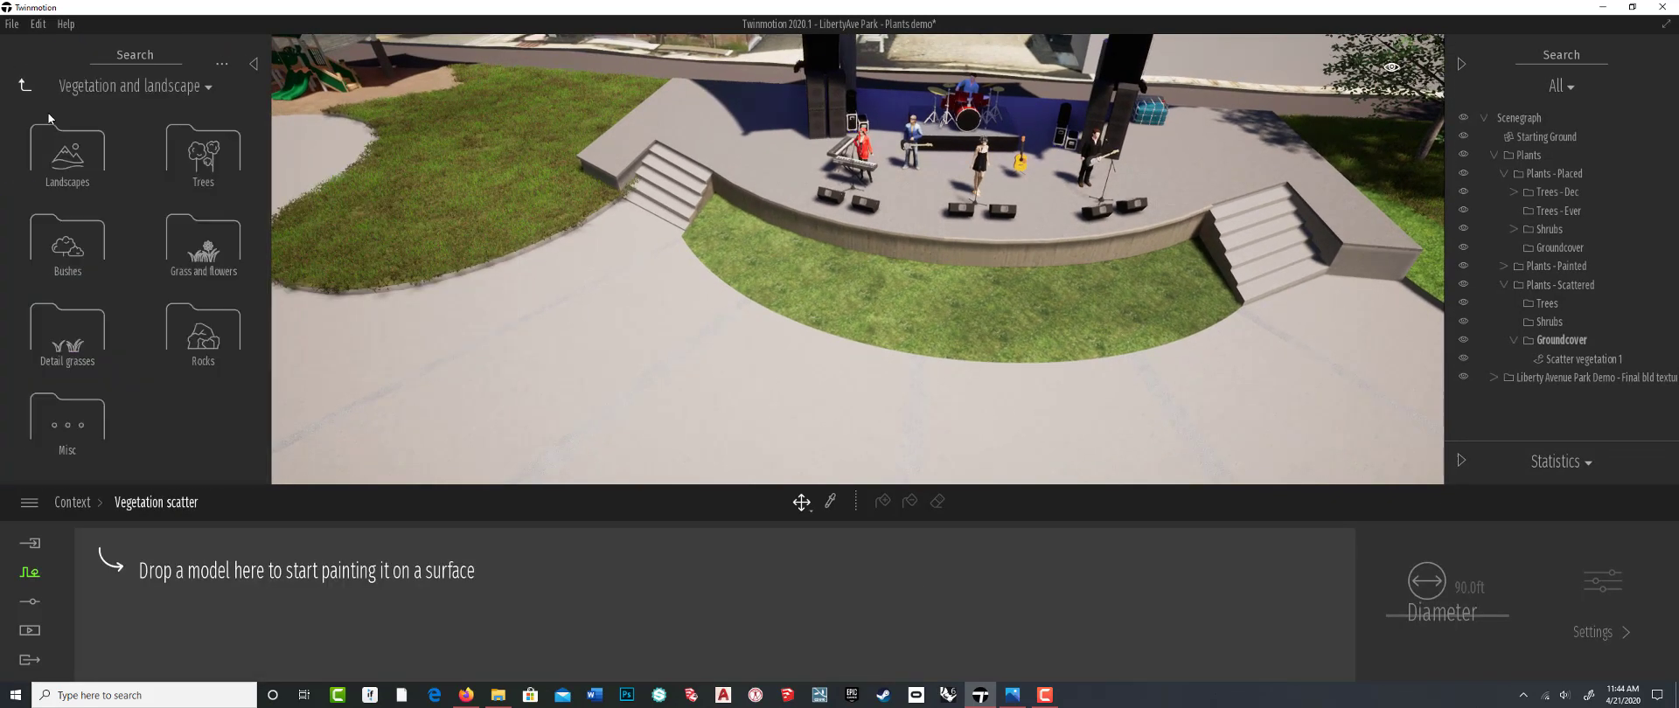
click(82, 251)
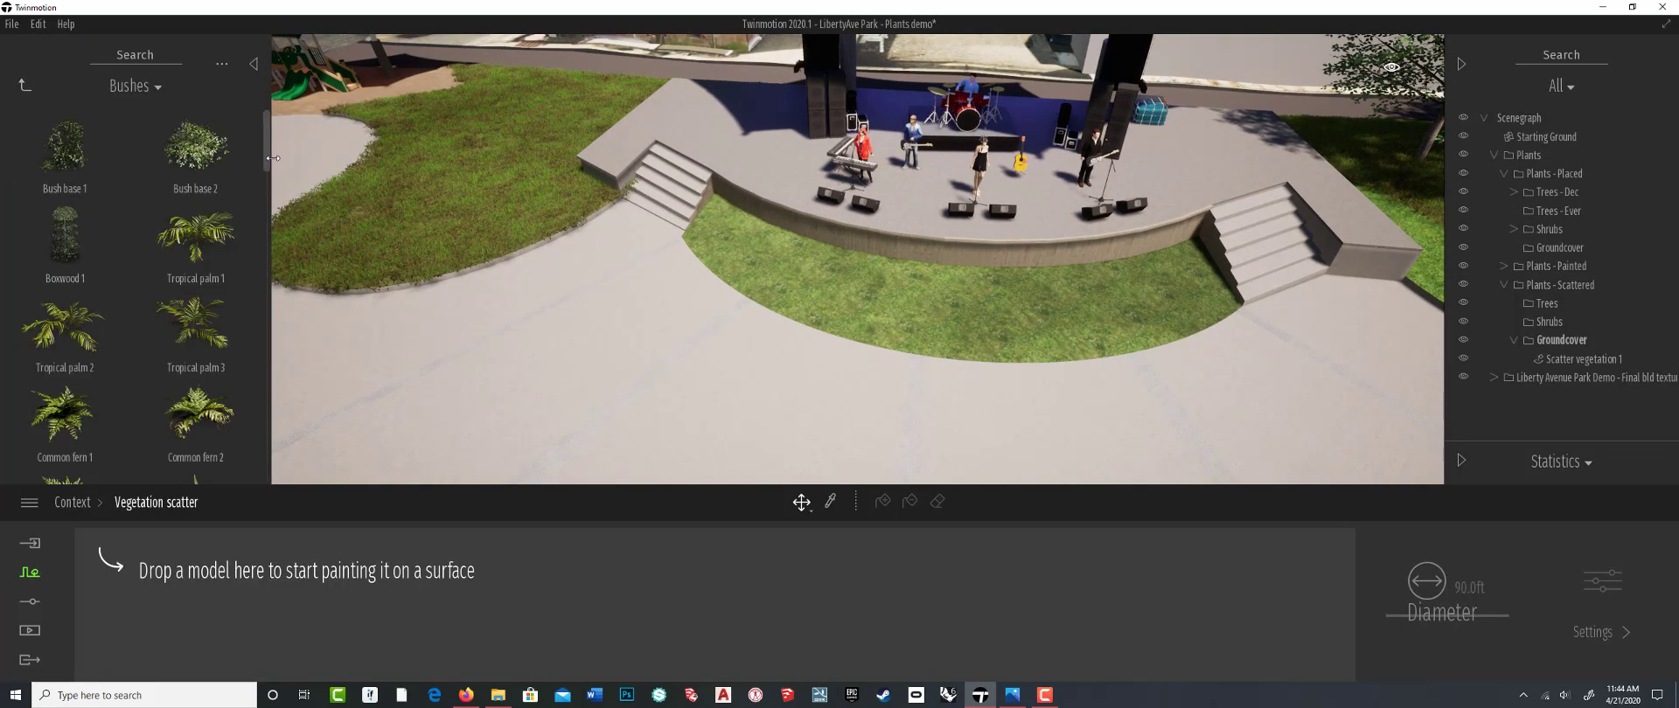
drag(262, 154, 234, 234)
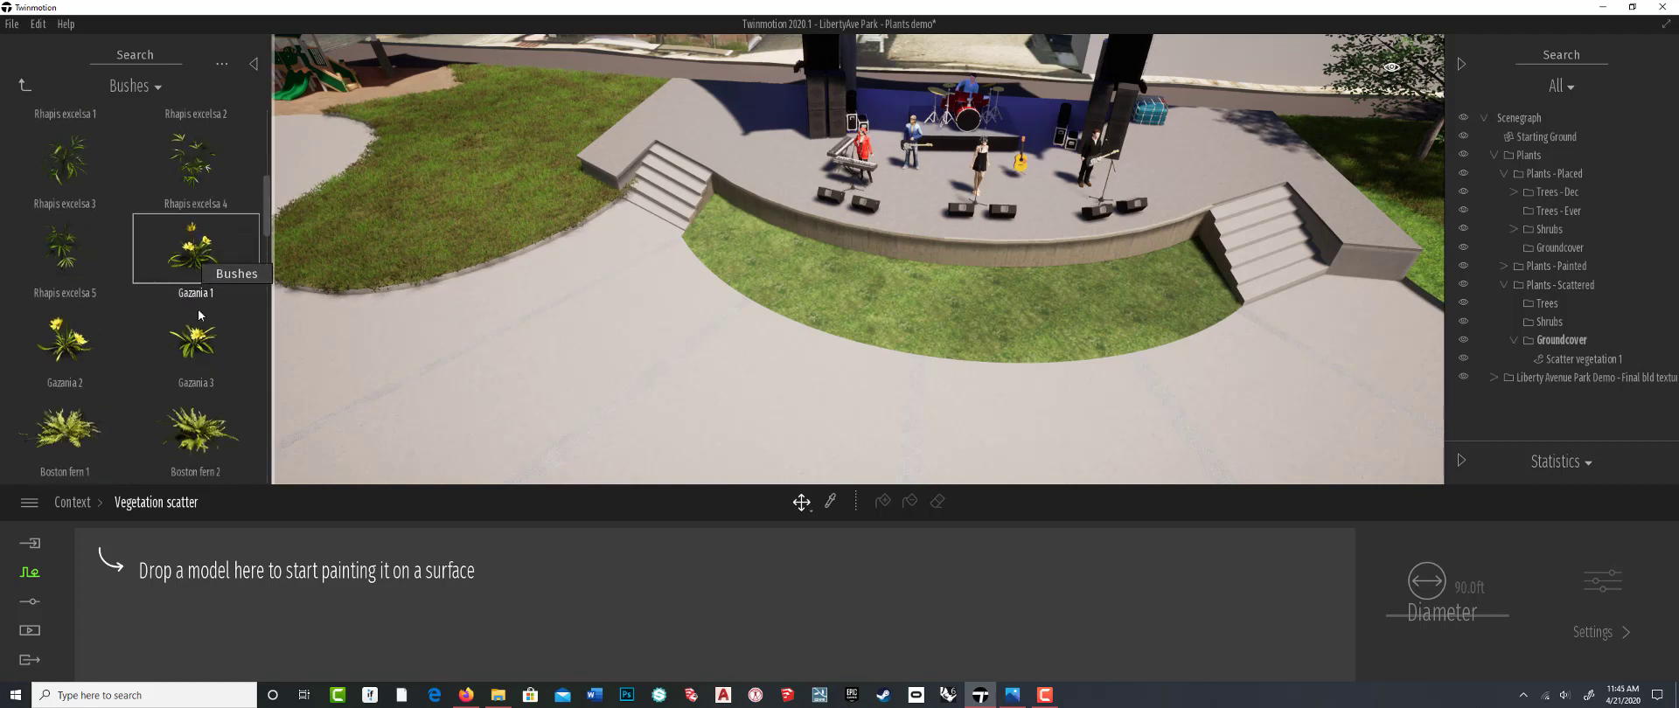
Load Gazania 1, Gazania 2 and Gazania 3 twice each into the scatter set and select all six for scattering
drag(193, 343, 154, 578)
drag(55, 313, 282, 578)
drag(196, 253, 403, 572)
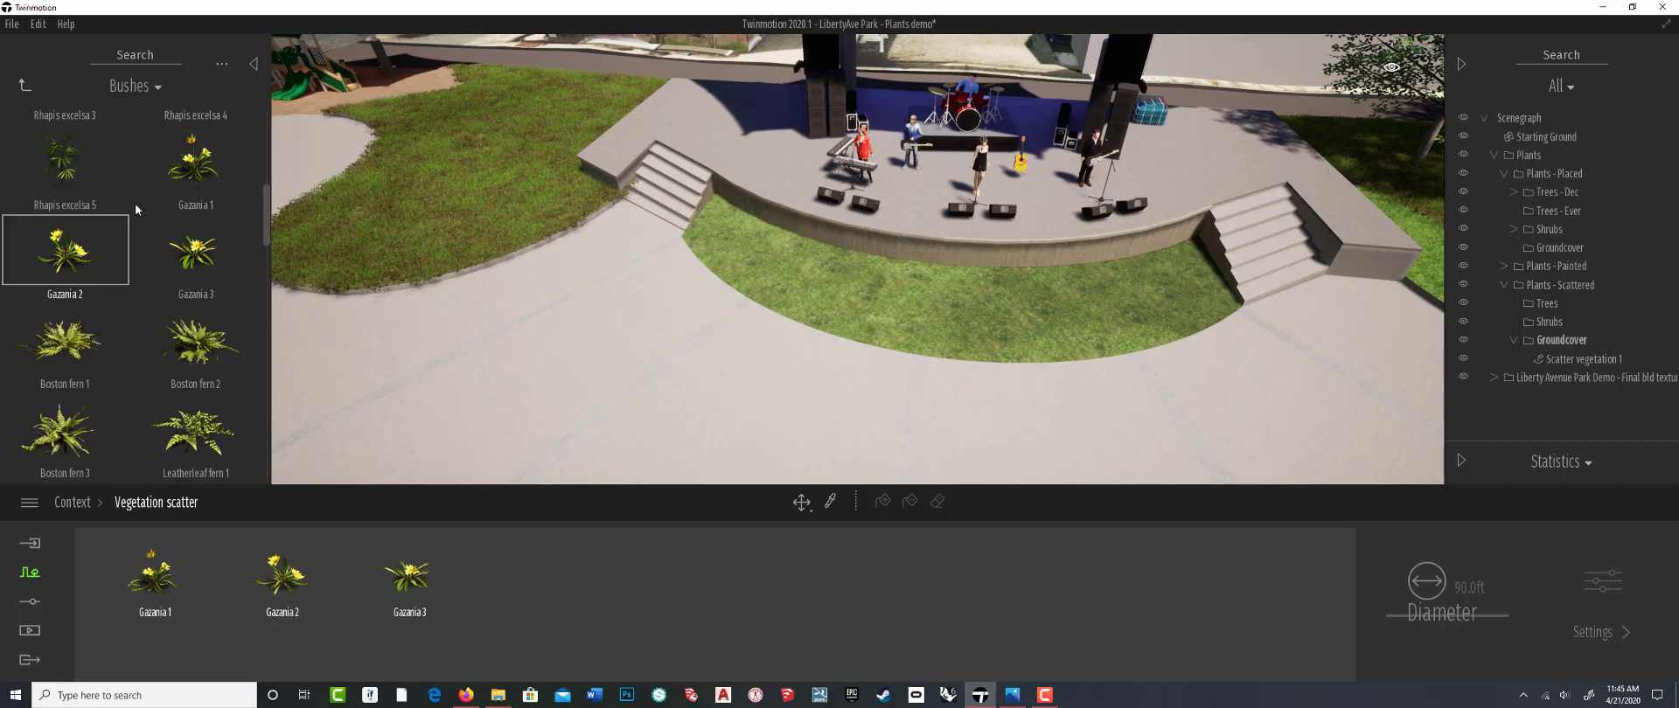
drag(193, 162, 535, 577)
drag(65, 218, 665, 577)
drag(191, 217, 787, 577)
click(146, 570)
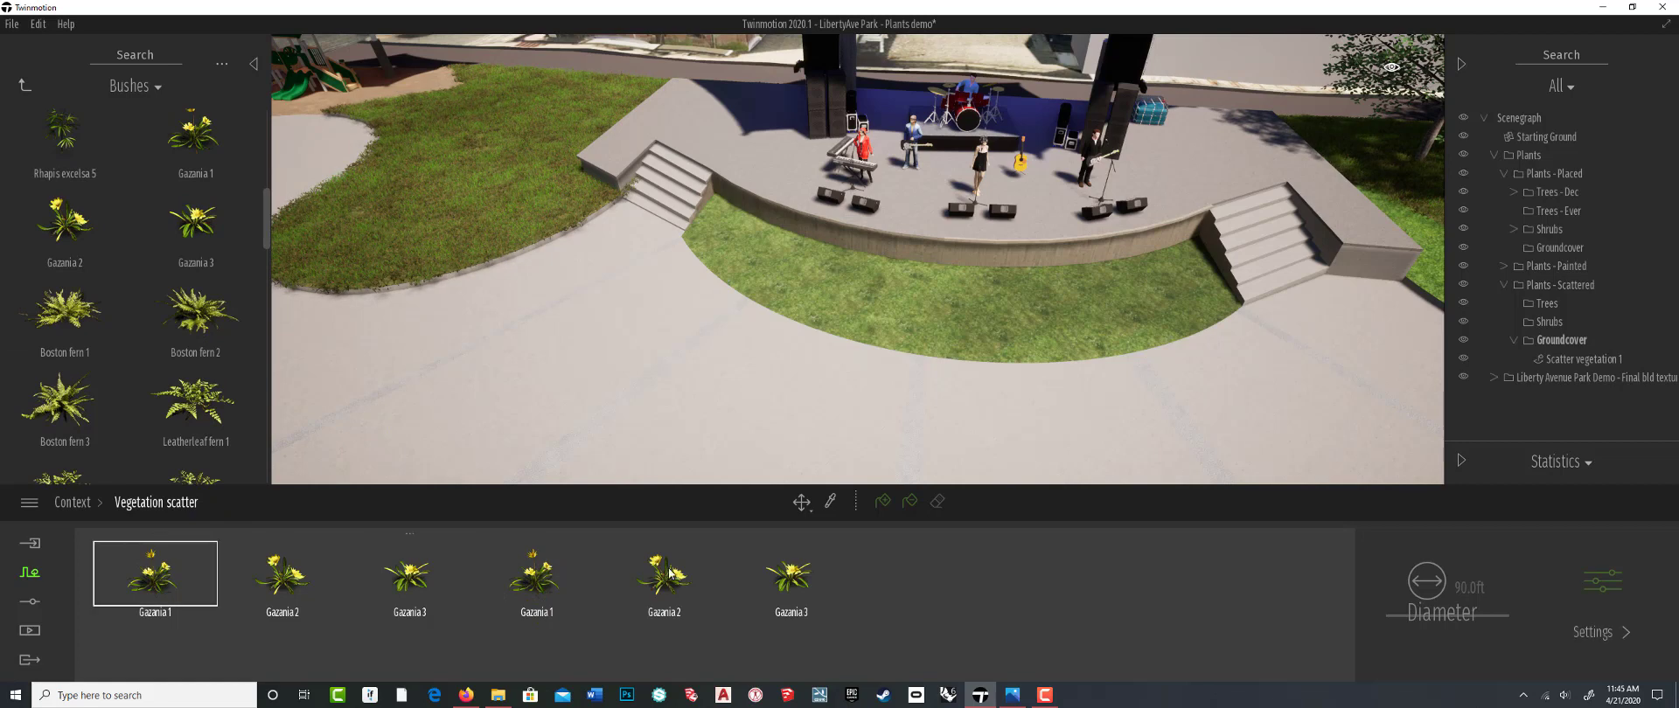
shift+click(803, 578)
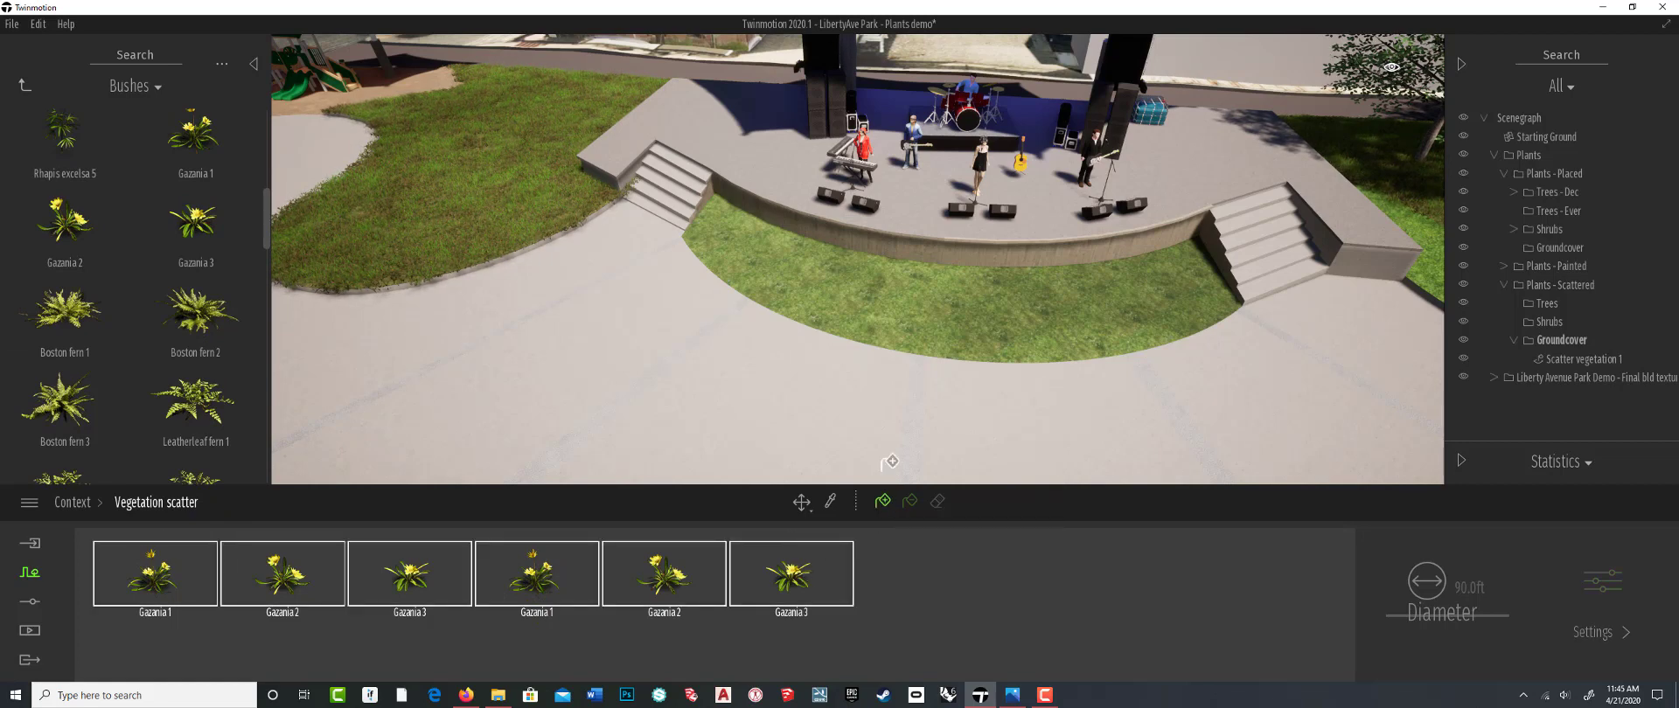
Scatter the six selected Gazania plants over the curved bed in front of the stage and target the Groundcover container again
click(917, 293)
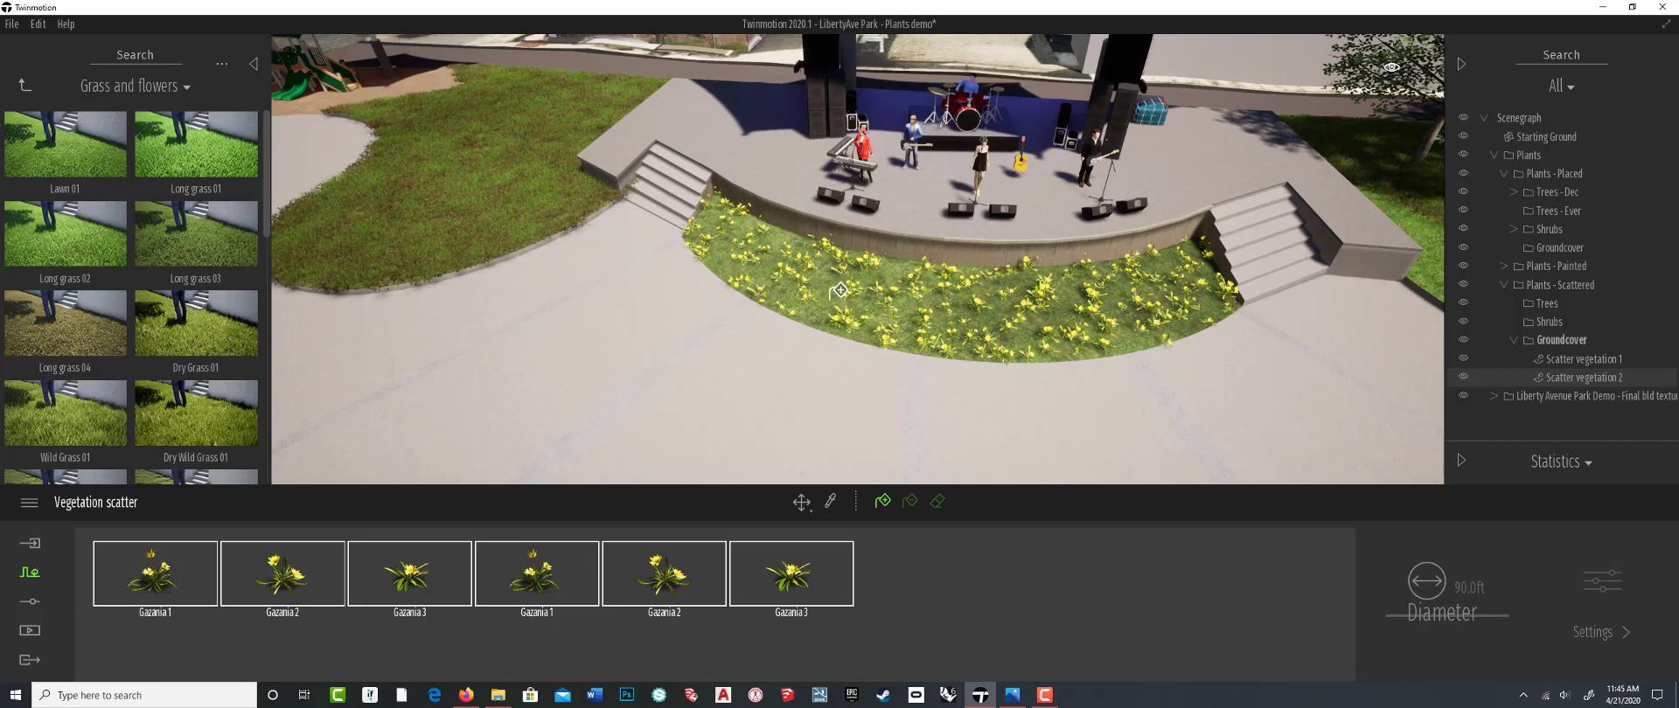
click(939, 565)
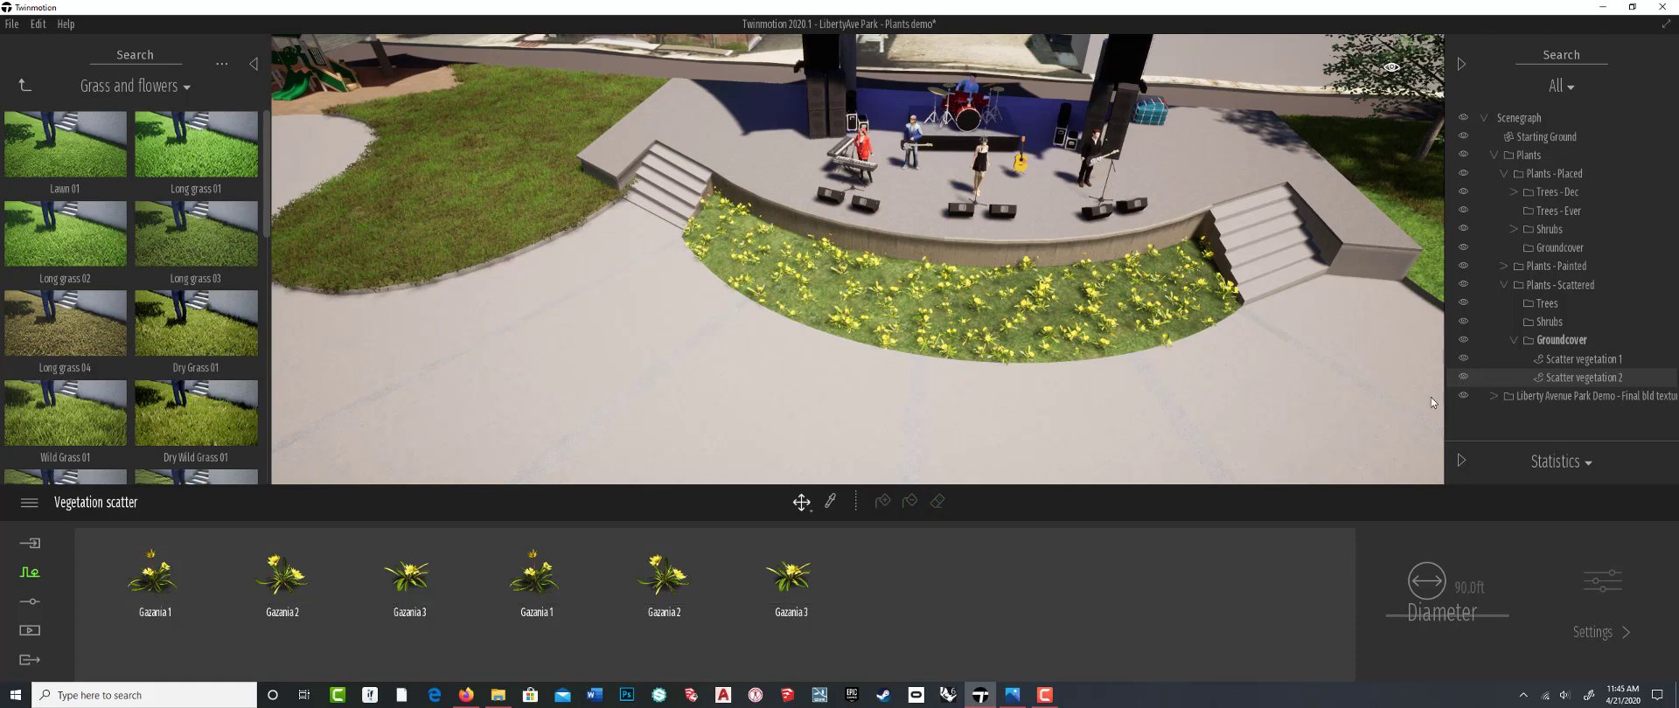
click(1561, 341)
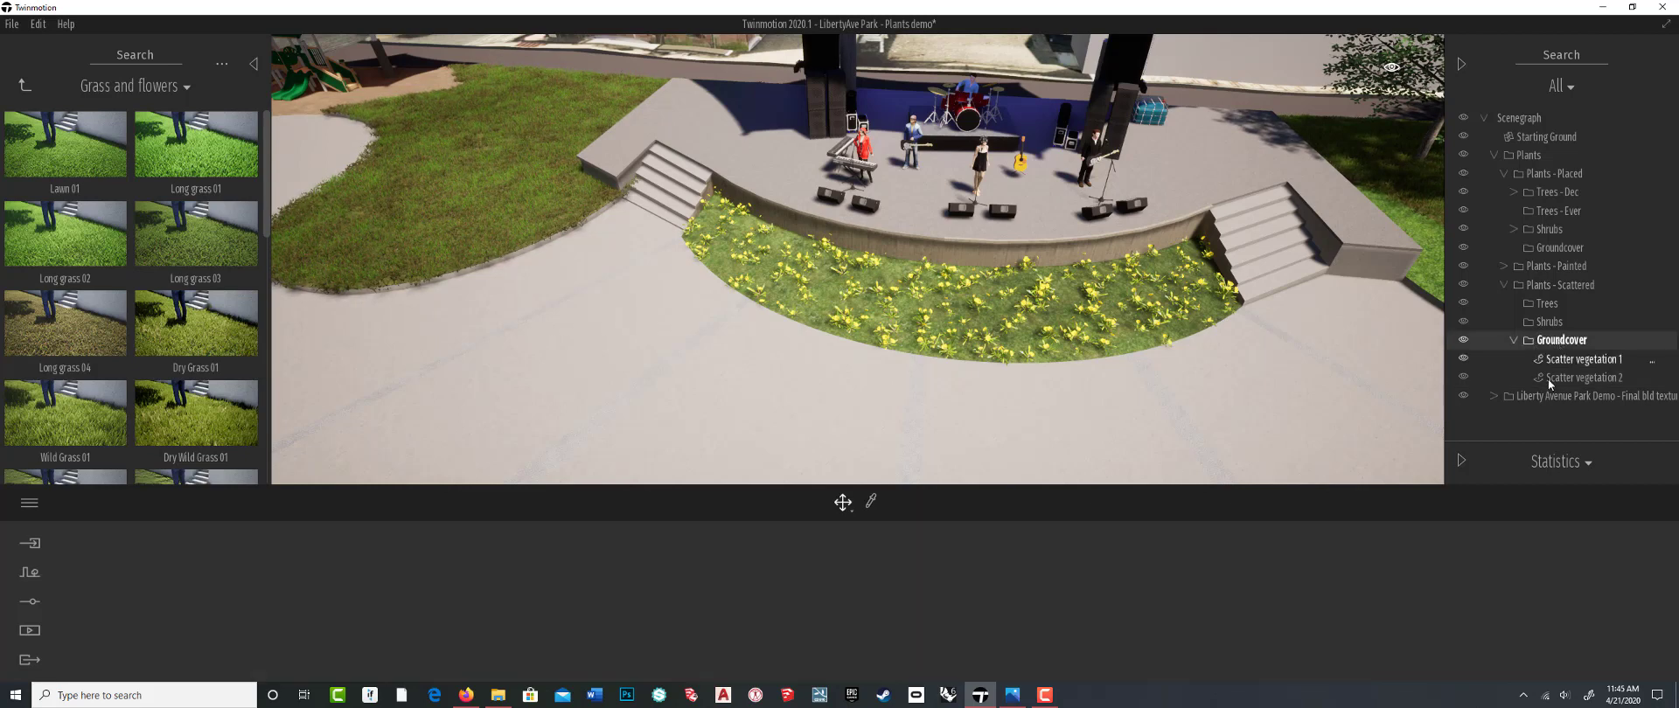
Start a second vegetation scatter in the Groundcover container and bring up the Gazania plants in the Bushes library
click(24, 86)
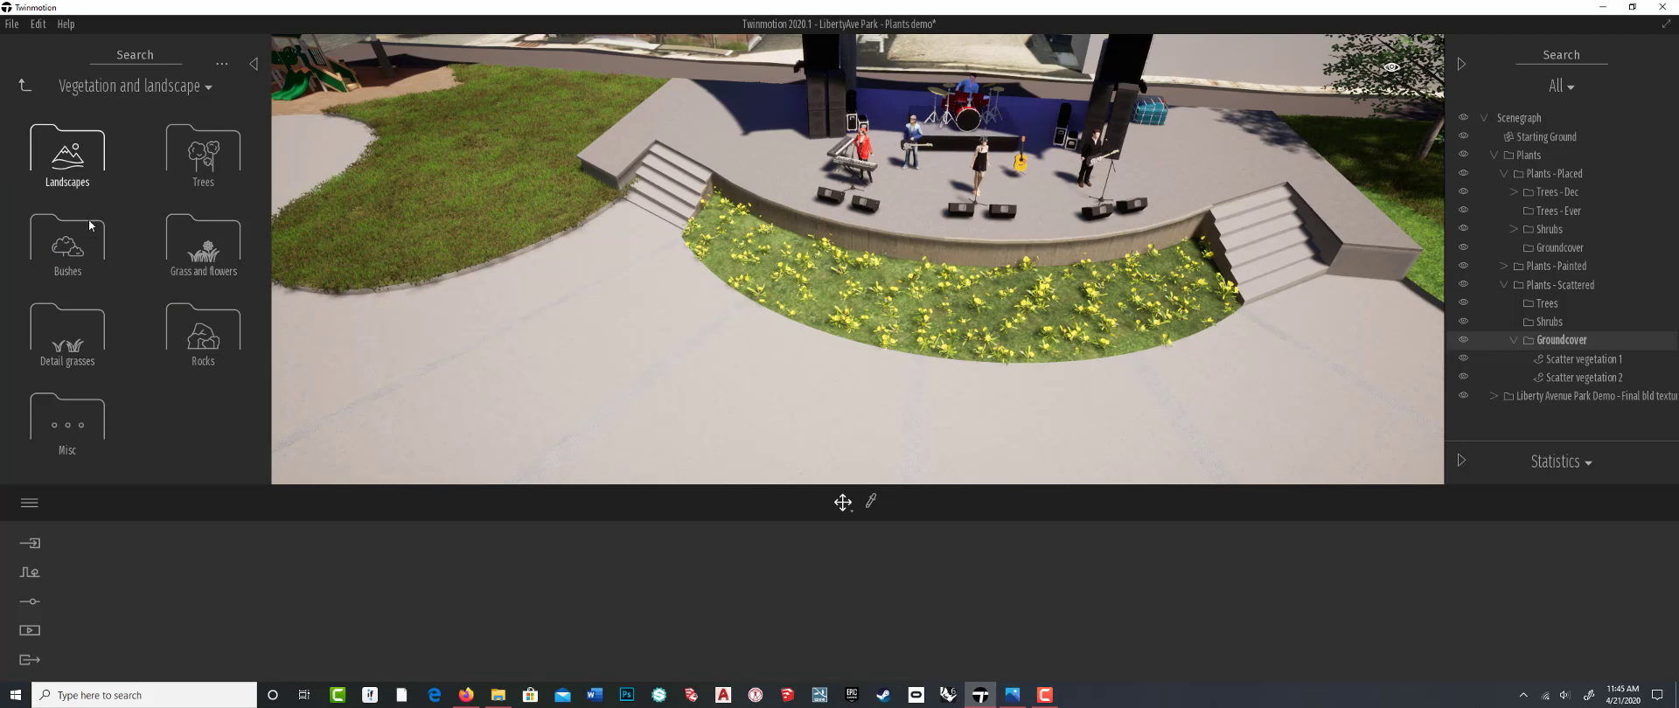
click(30, 574)
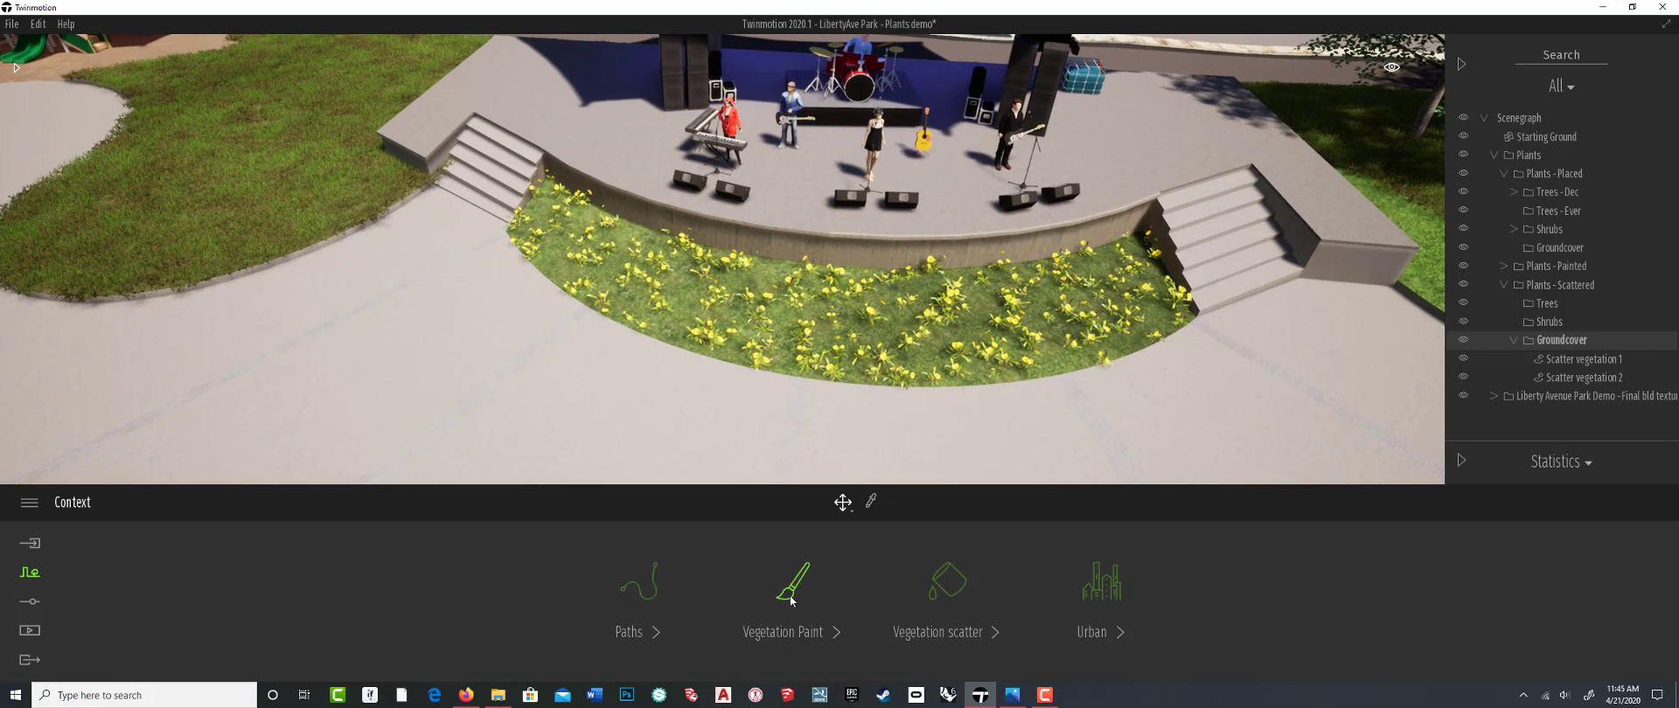
click(956, 572)
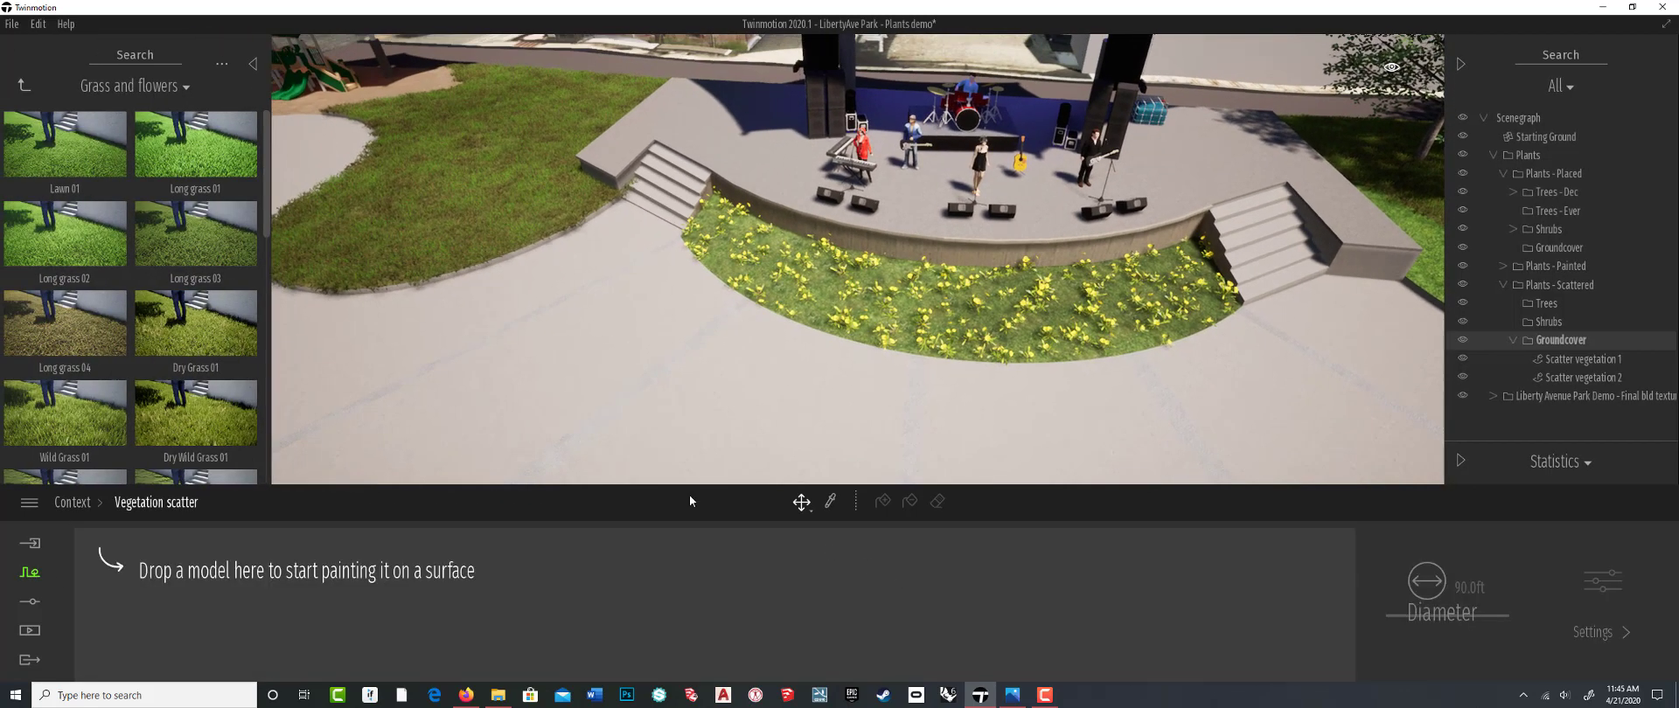
click(24, 85)
click(103, 260)
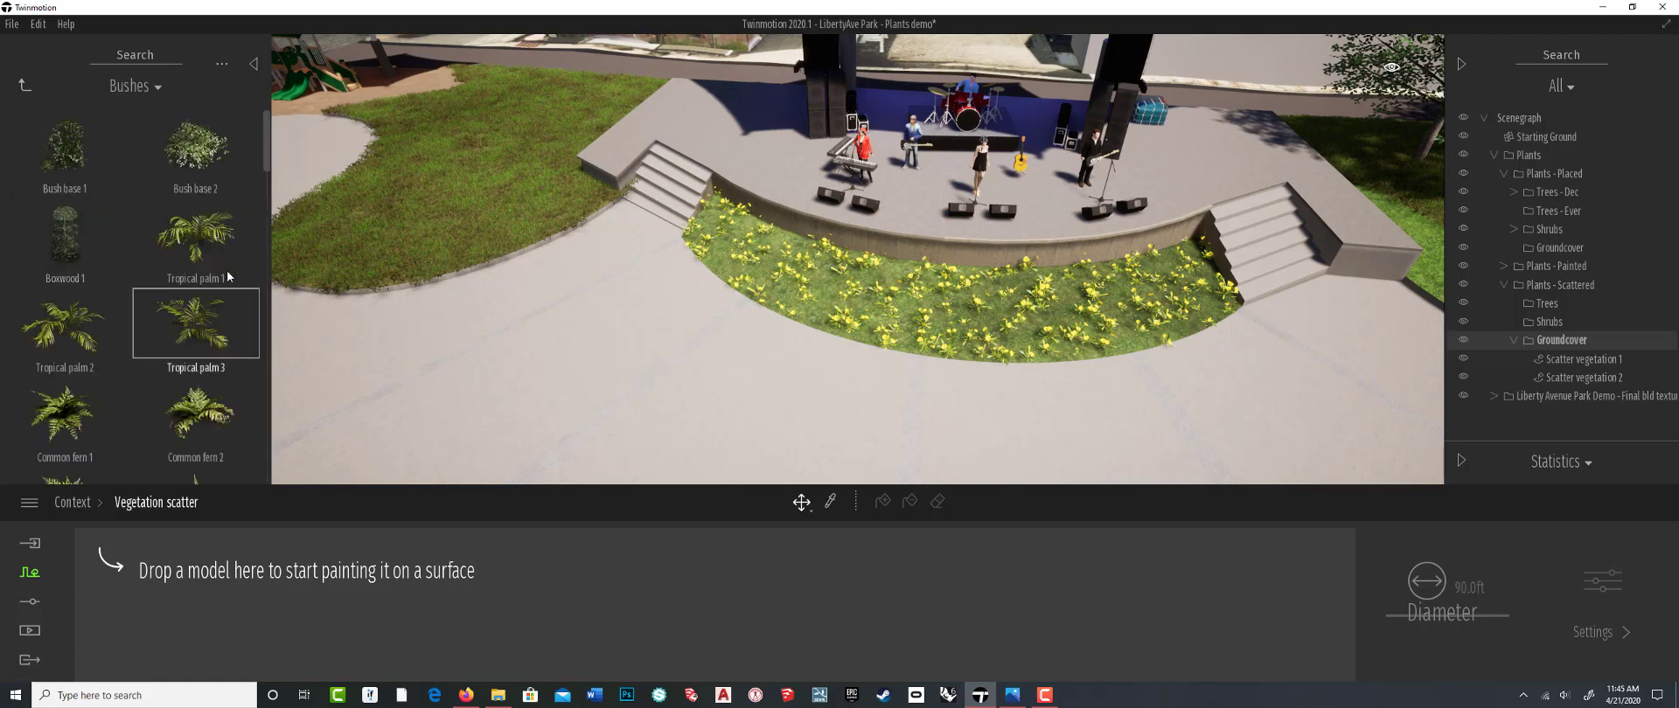
scroll(232, 263, down, 2)
scroll(232, 262, down, 5)
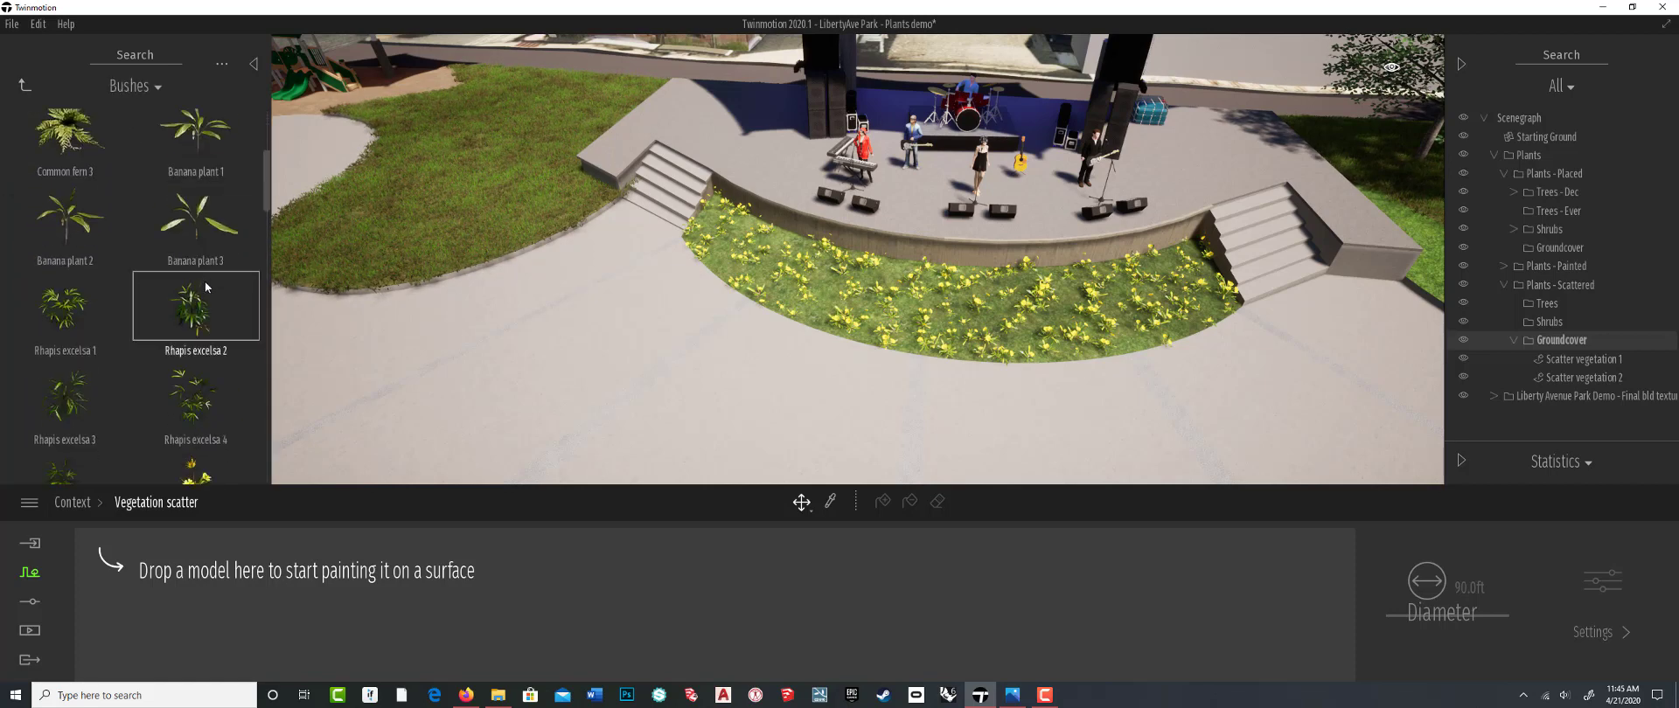
Load Gazania 1, Gazania 2 and Gazania 3 twice each into the second scatter set
drag(202, 309, 154, 577)
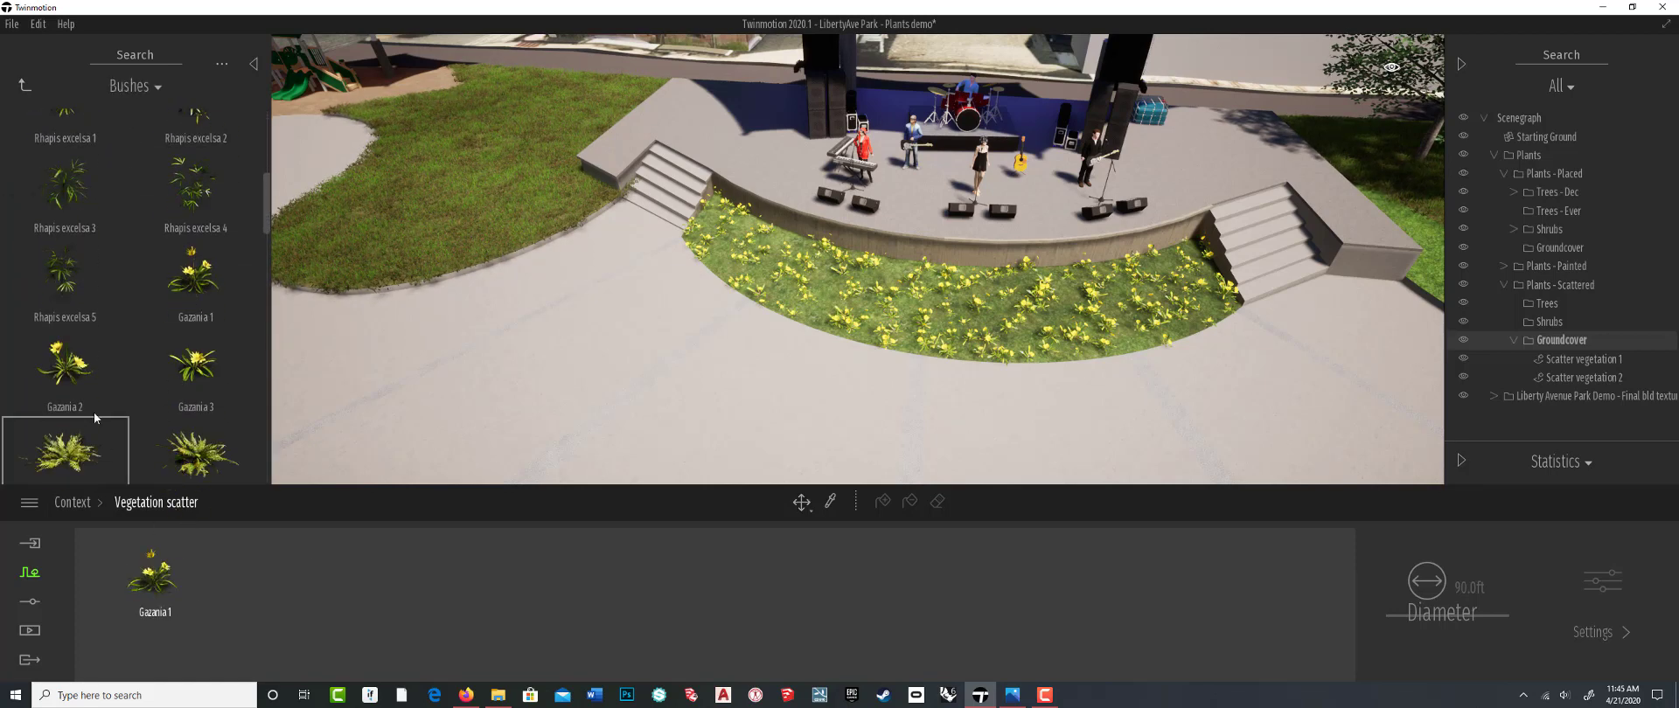
drag(93, 412, 282, 577)
drag(195, 337, 398, 564)
drag(391, 507, 455, 560)
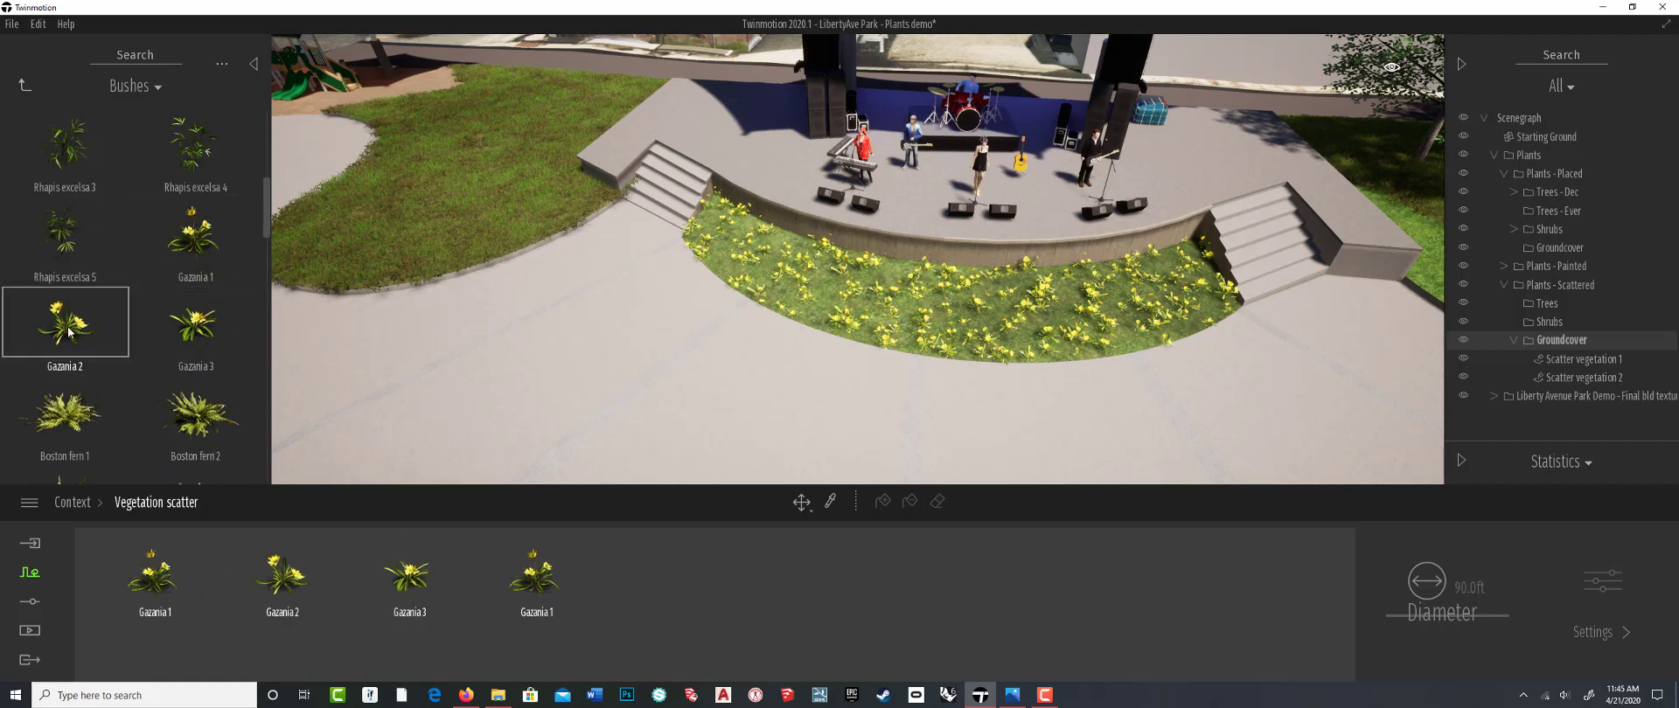
drag(65, 323, 664, 577)
drag(196, 367, 789, 577)
Select all six loaded Gazania plants and scatter them as a second layer over the bed in front of the stage
click(158, 577)
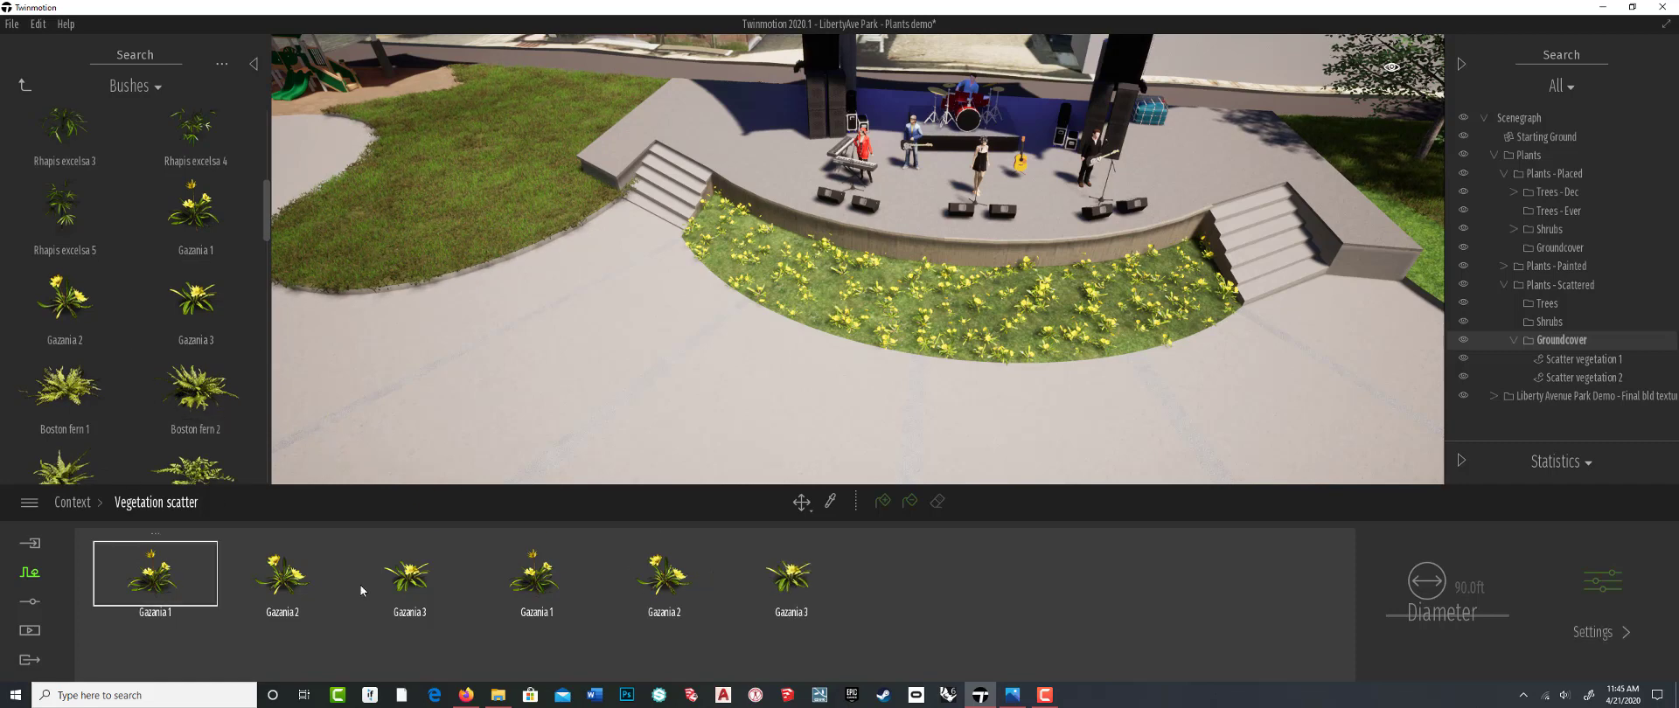
shift+click(817, 556)
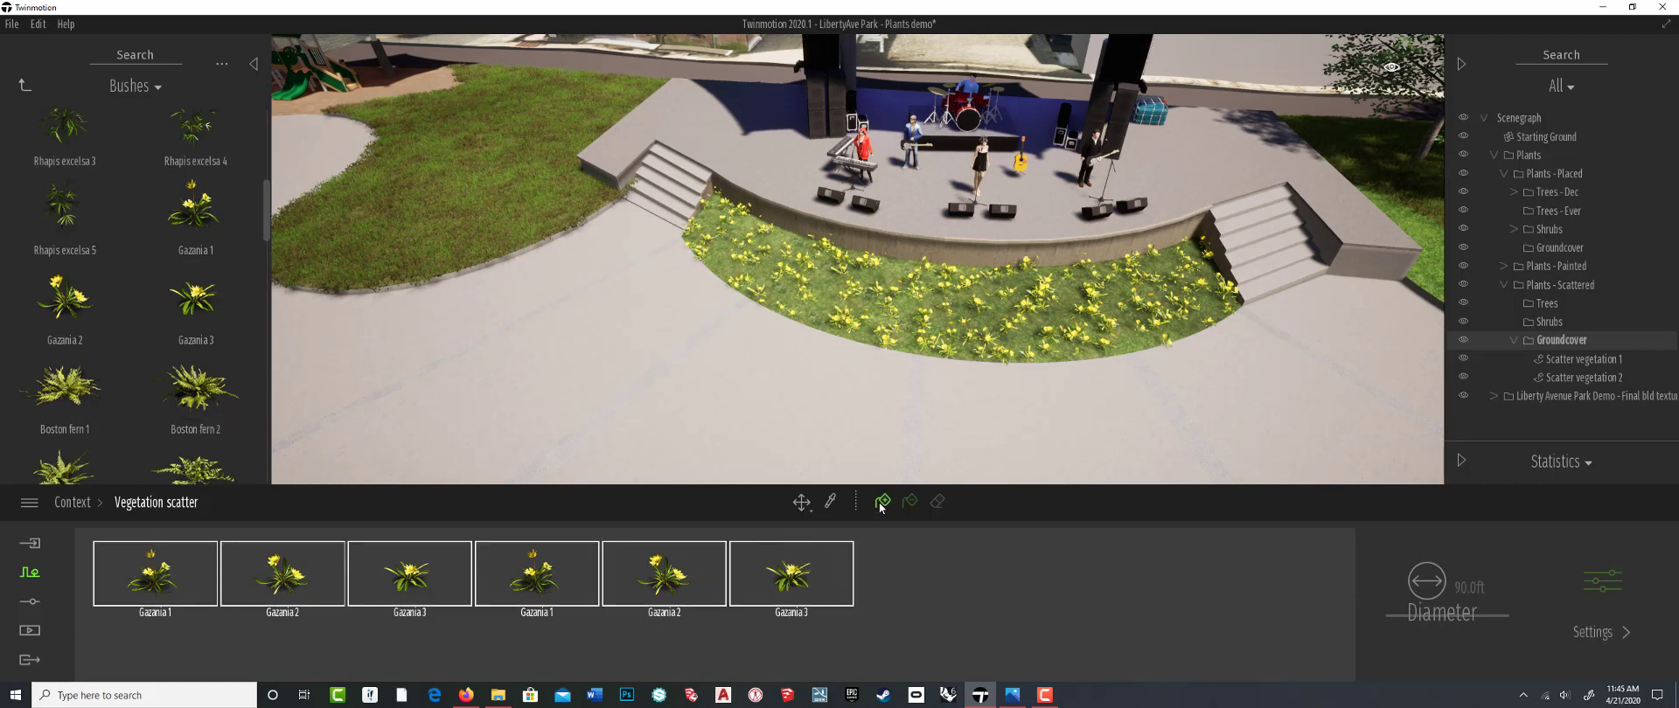
click(909, 300)
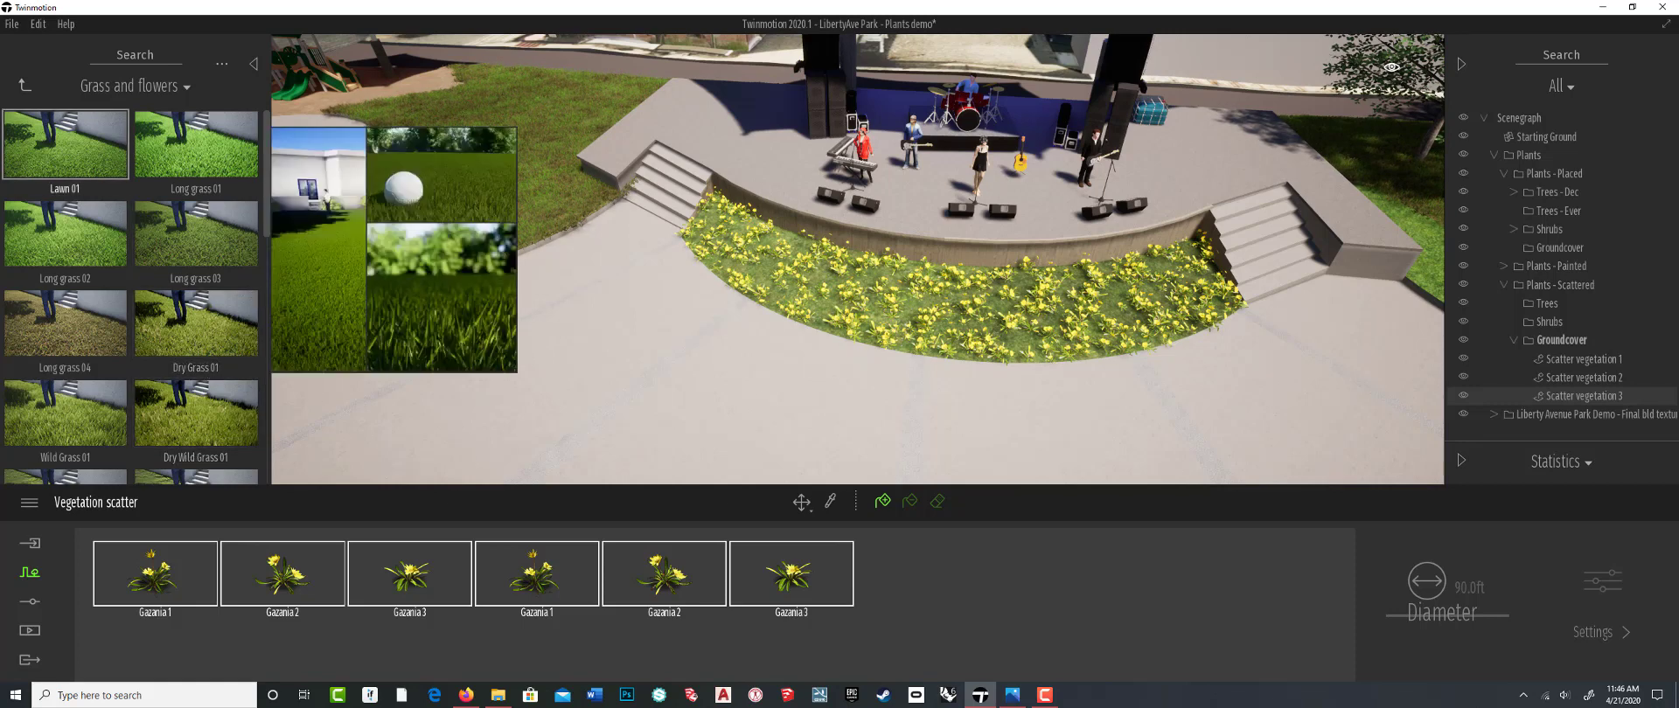
Start another vegetation scatter in the Groundcover container and bring up the Iris tectorum plants in the Bushes library
click(1570, 341)
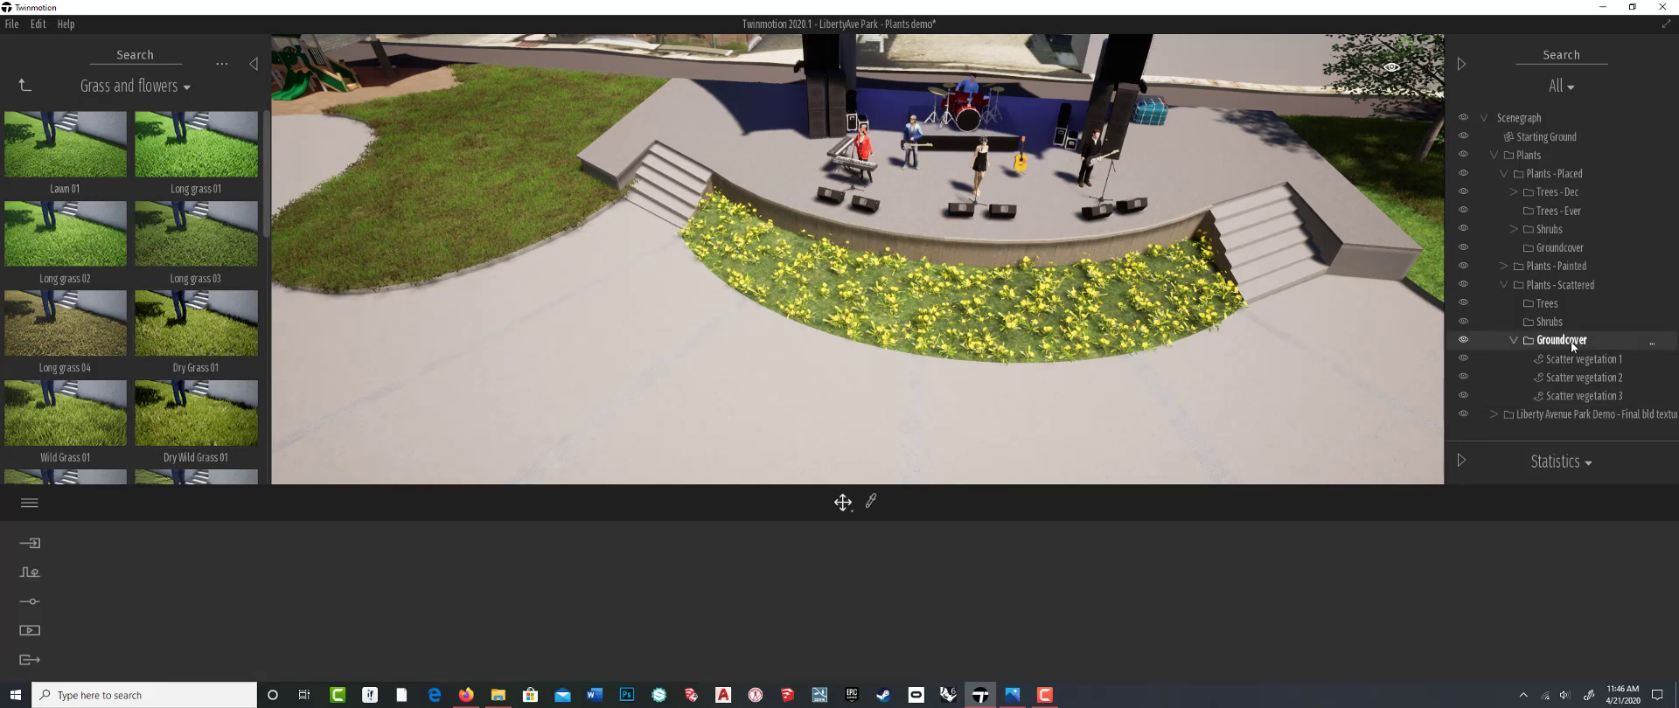
click(22, 579)
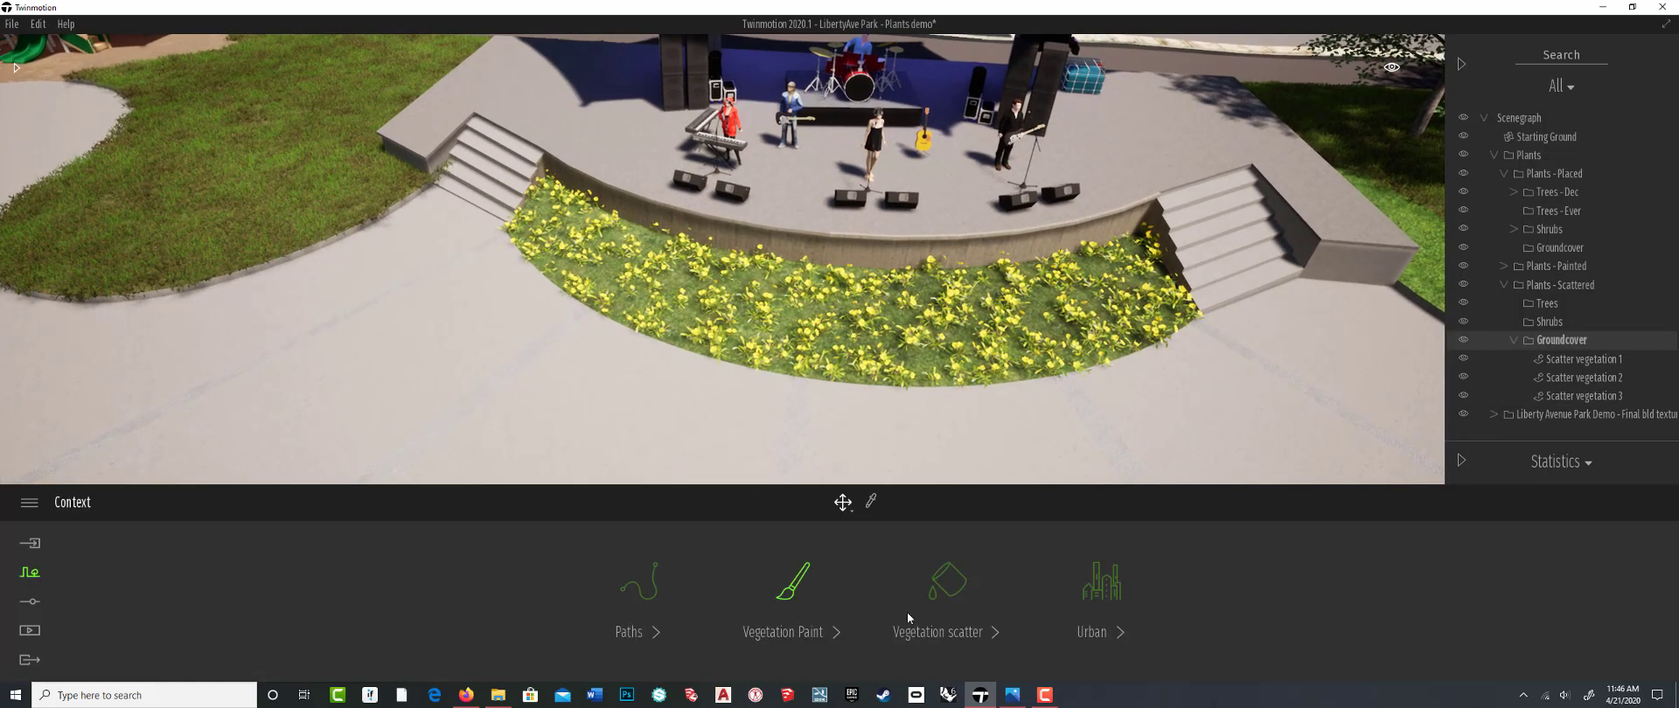
click(949, 579)
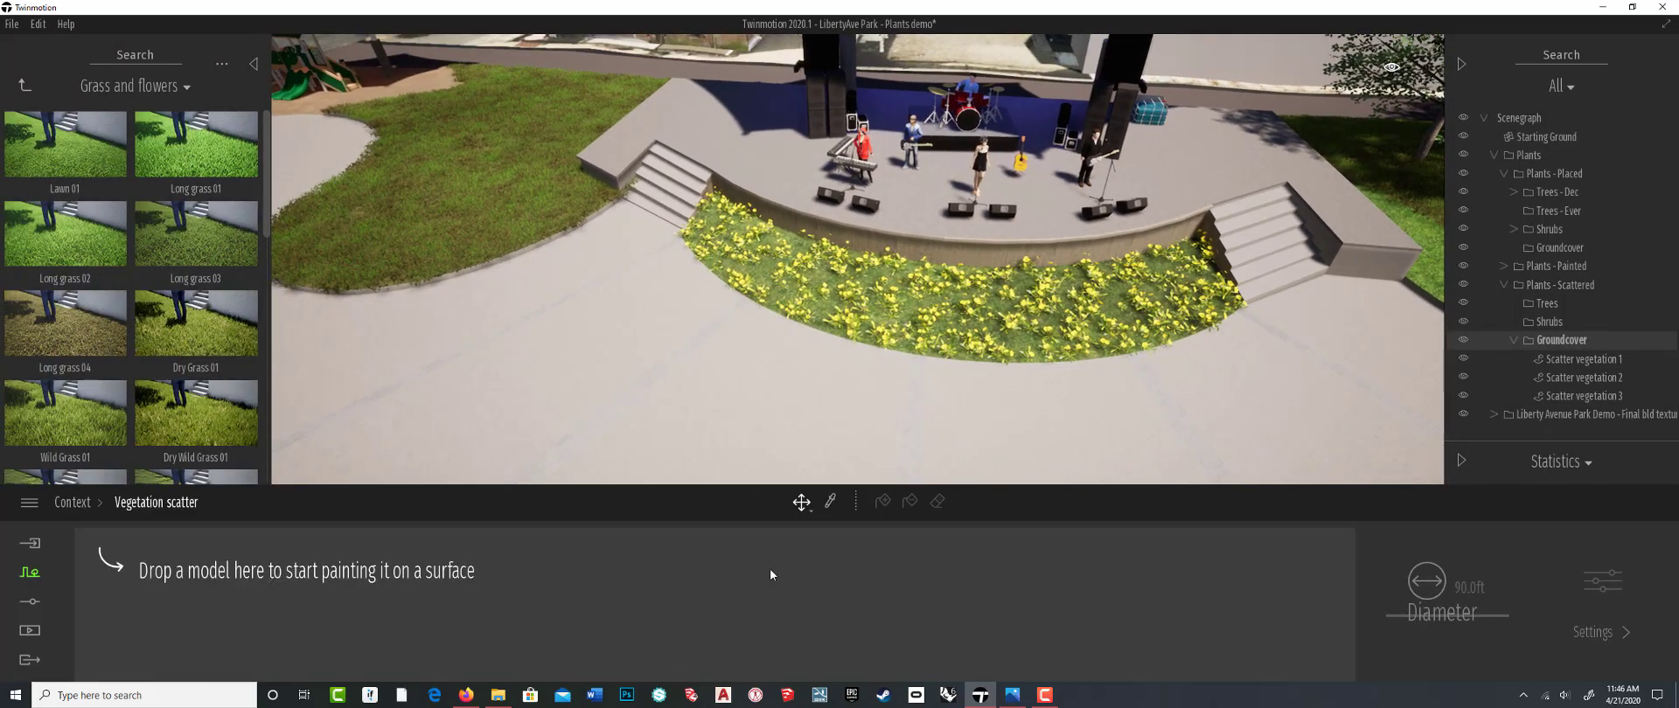
click(26, 85)
click(127, 245)
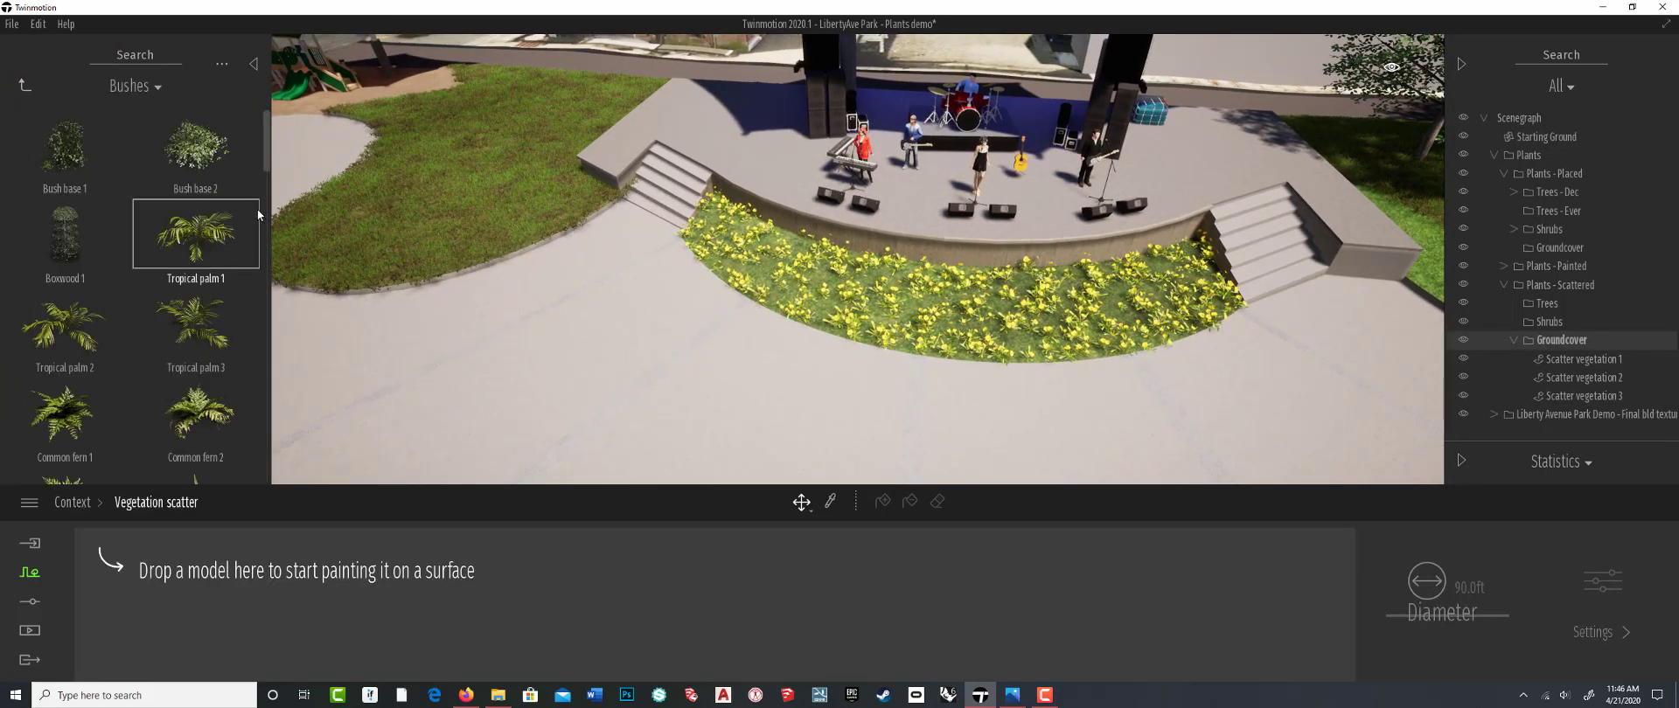
drag(267, 145, 250, 344)
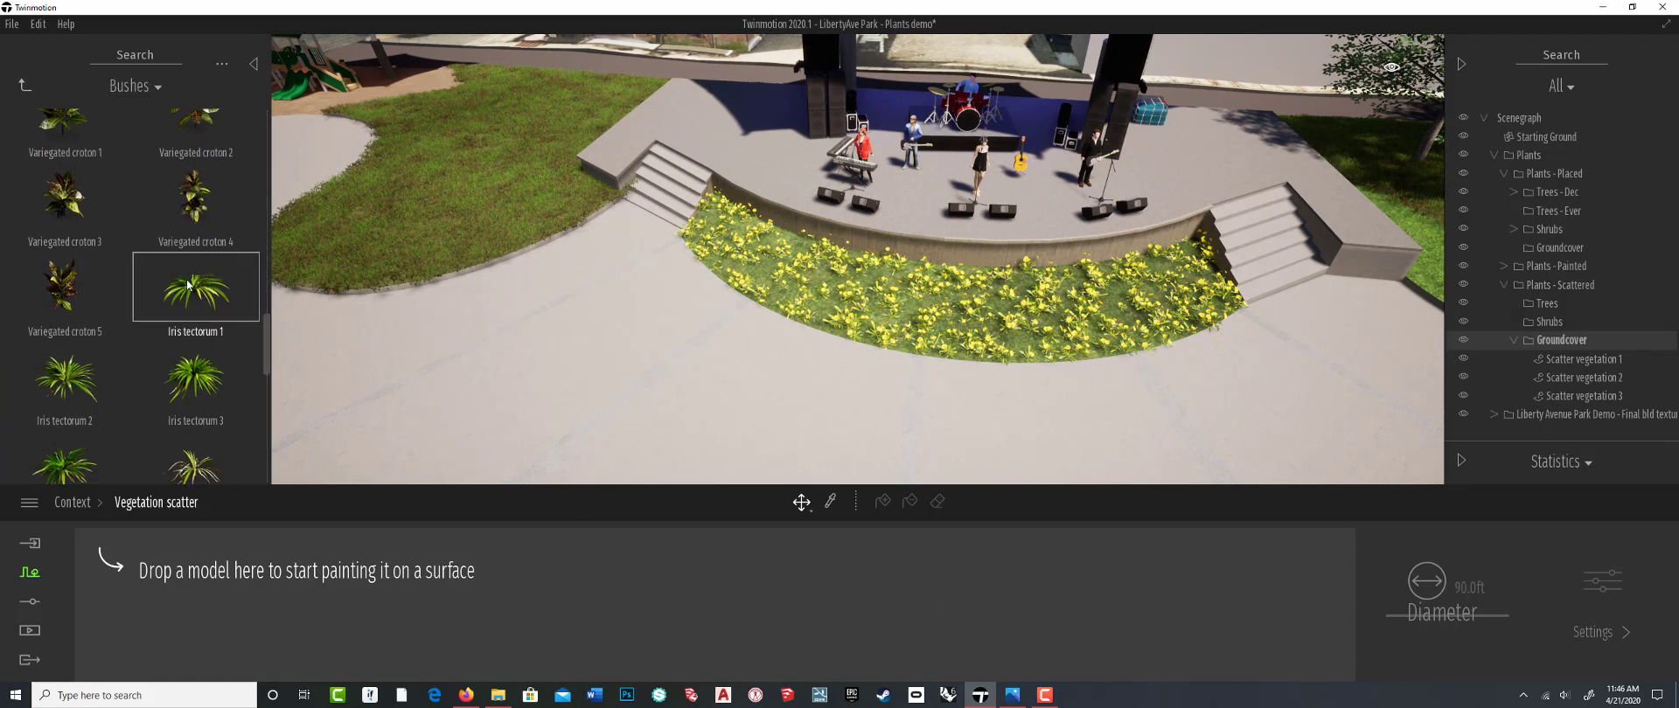
Load Iris tectorum 1, Iris tectorum 2 and Iris tectorum 3 twice each into the scatter set
drag(194, 293, 175, 569)
drag(66, 347, 267, 572)
drag(197, 293, 408, 597)
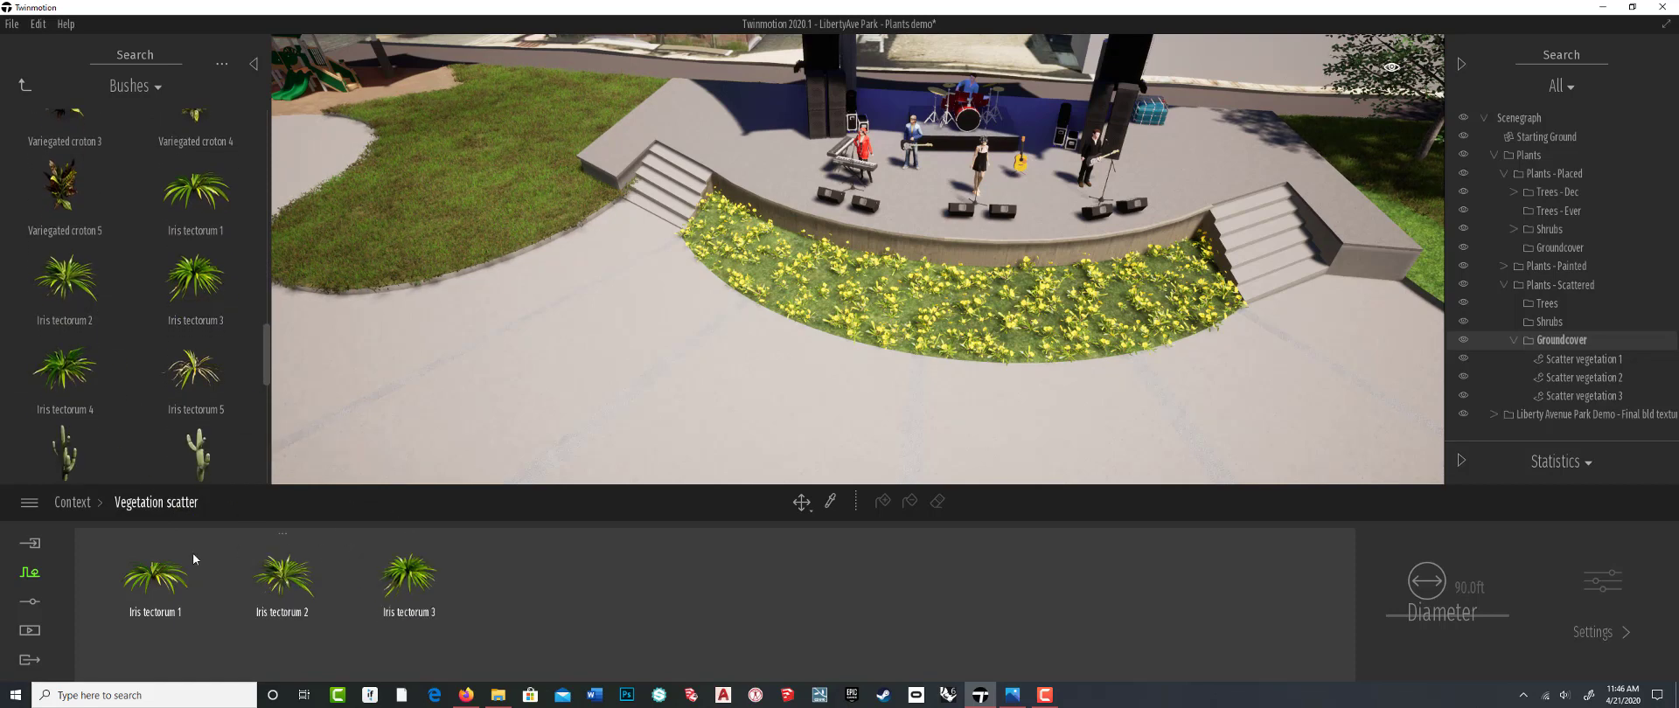
drag(194, 194, 533, 573)
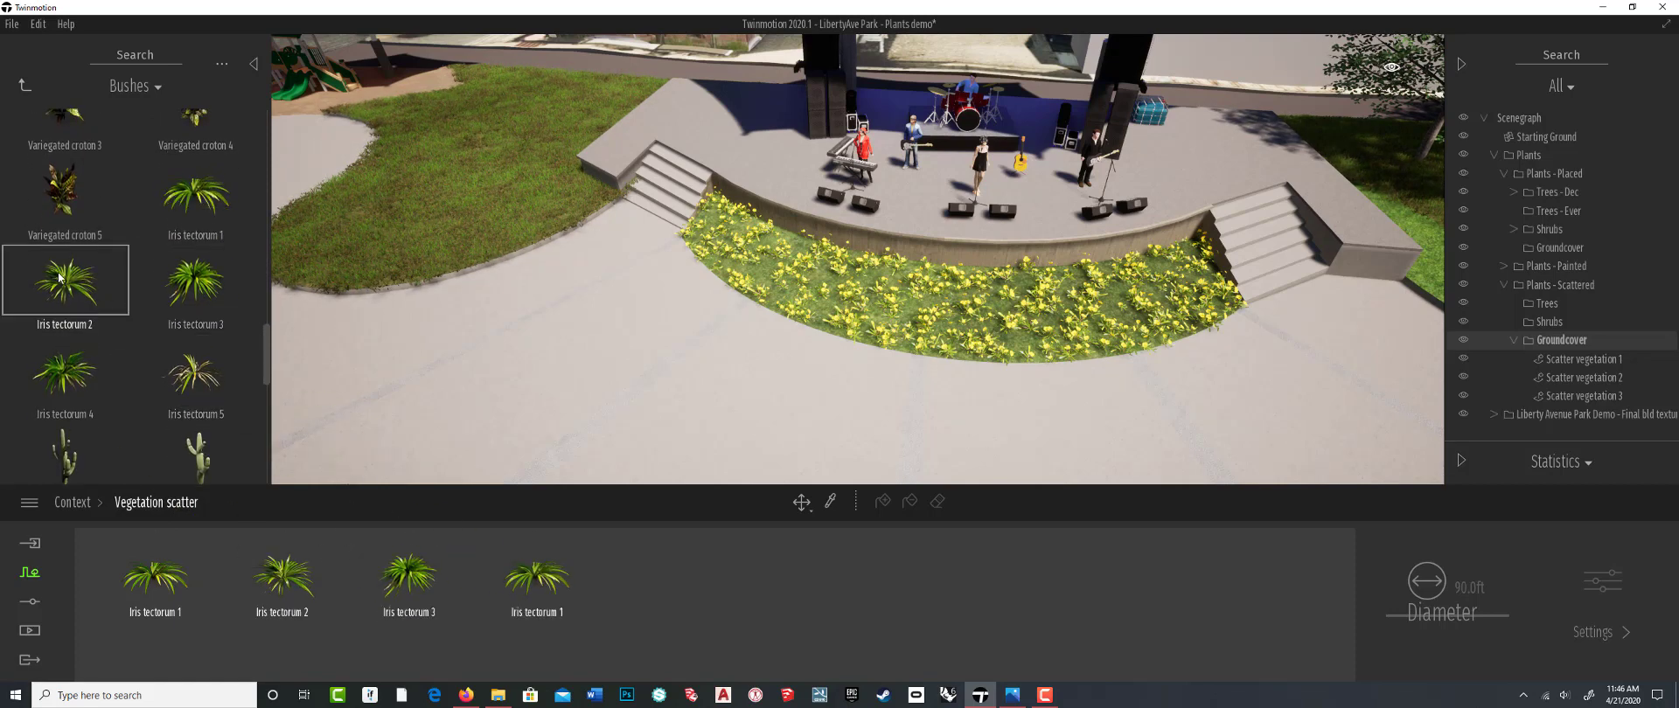
drag(66, 281, 665, 577)
drag(204, 284, 790, 573)
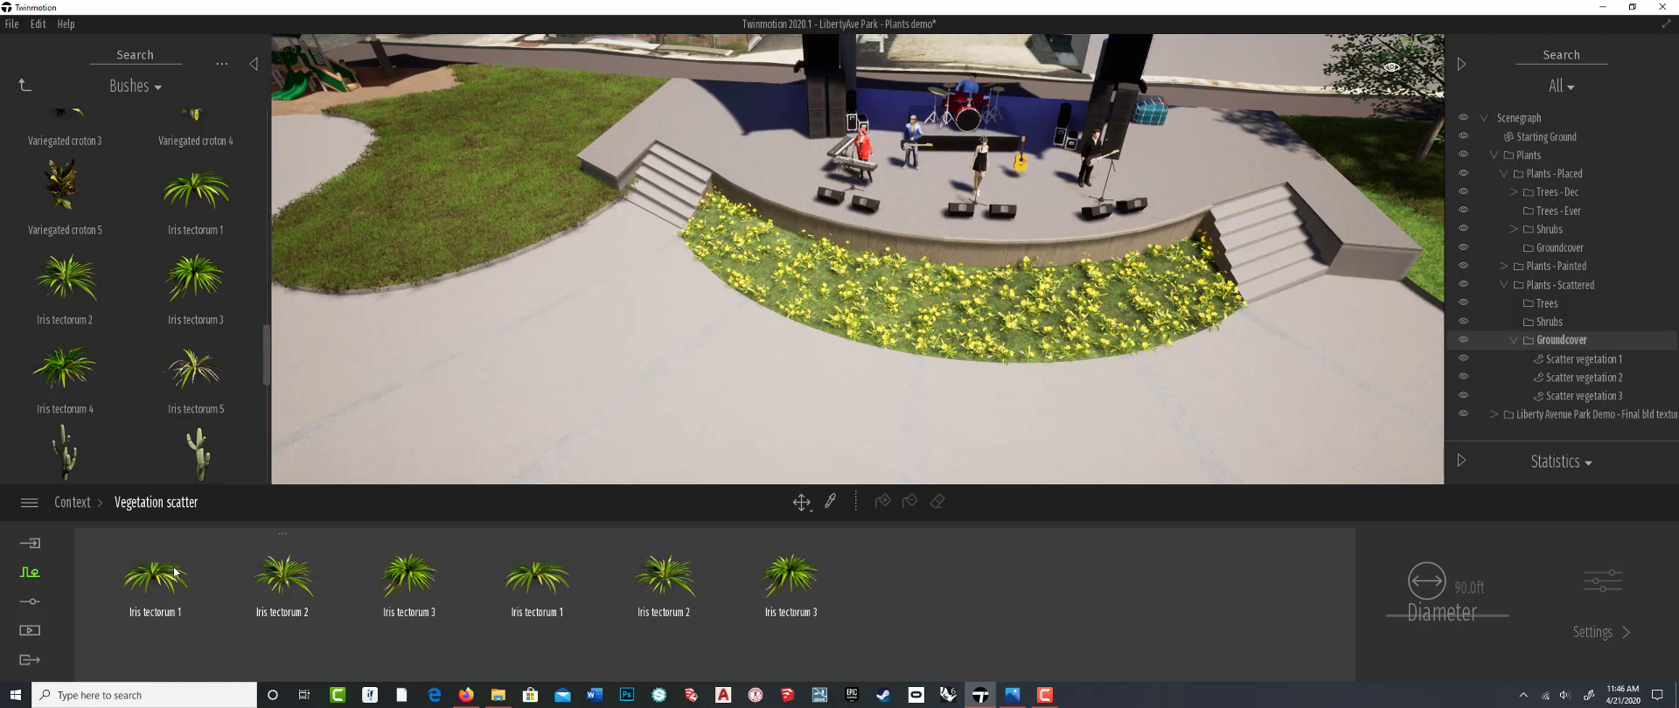
Select all six irises, scatter them among the Gazanias in the stage bed, and leave the scatter tool
shift+click(771, 584)
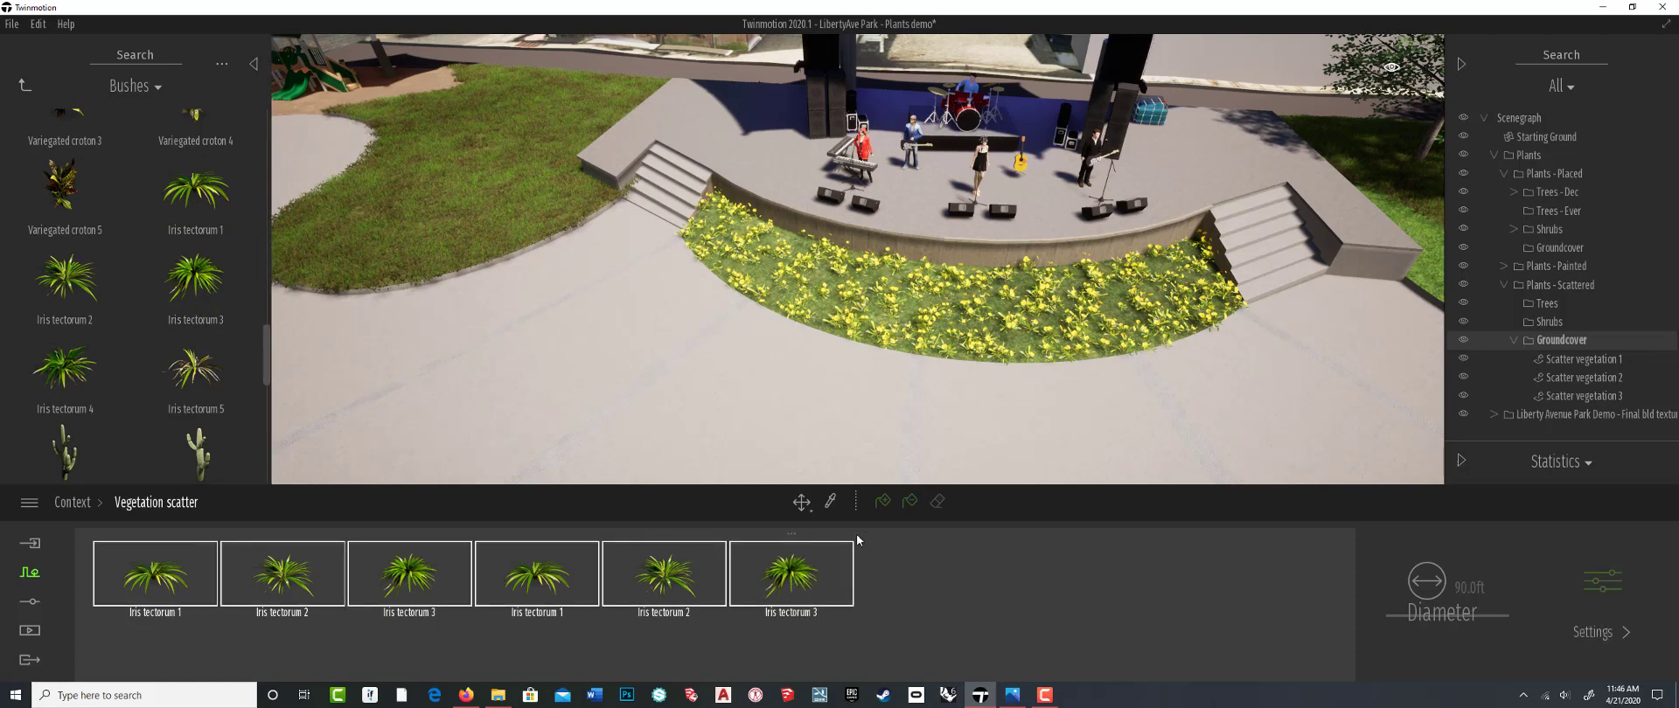
click(918, 296)
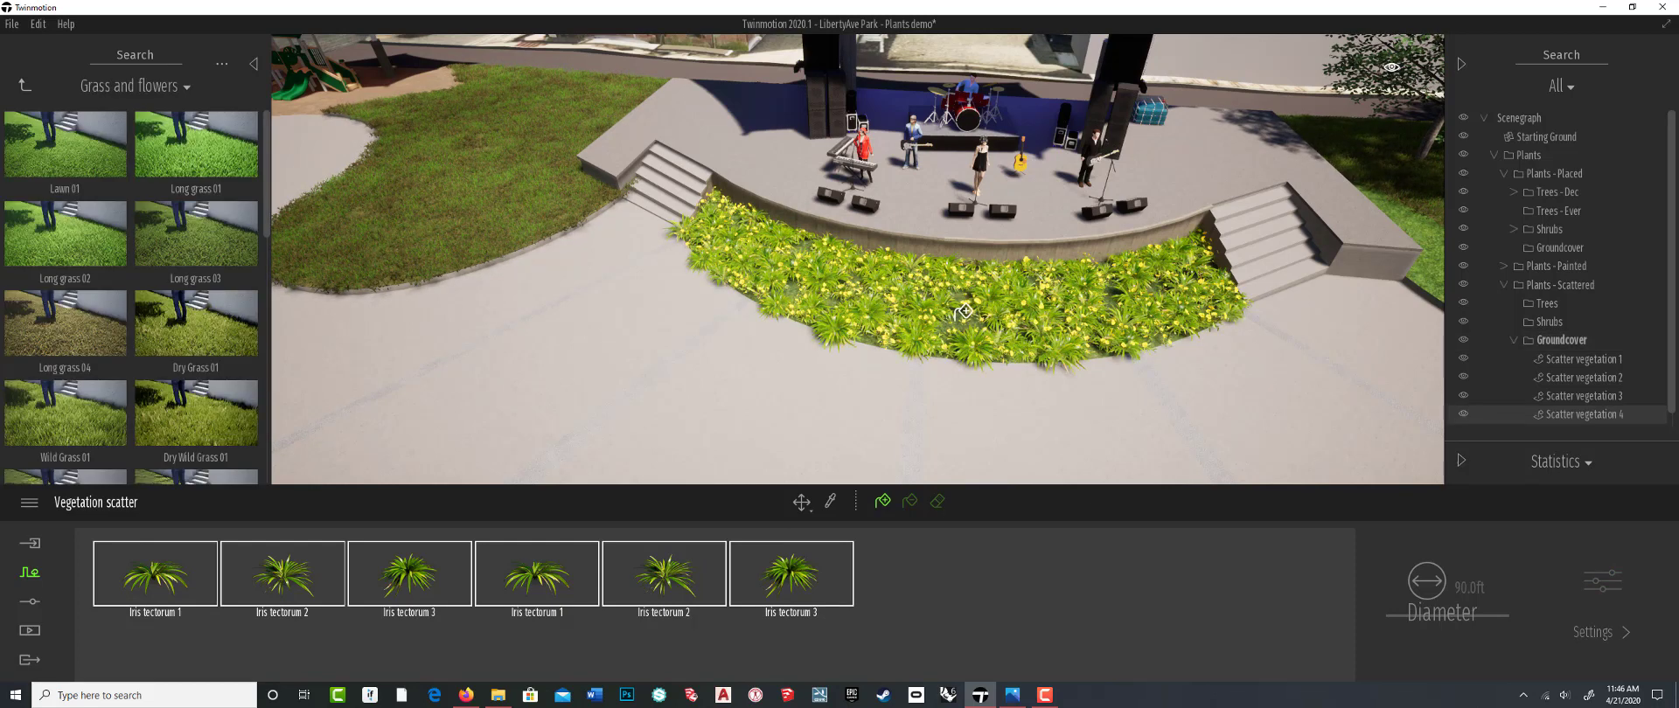
click(885, 585)
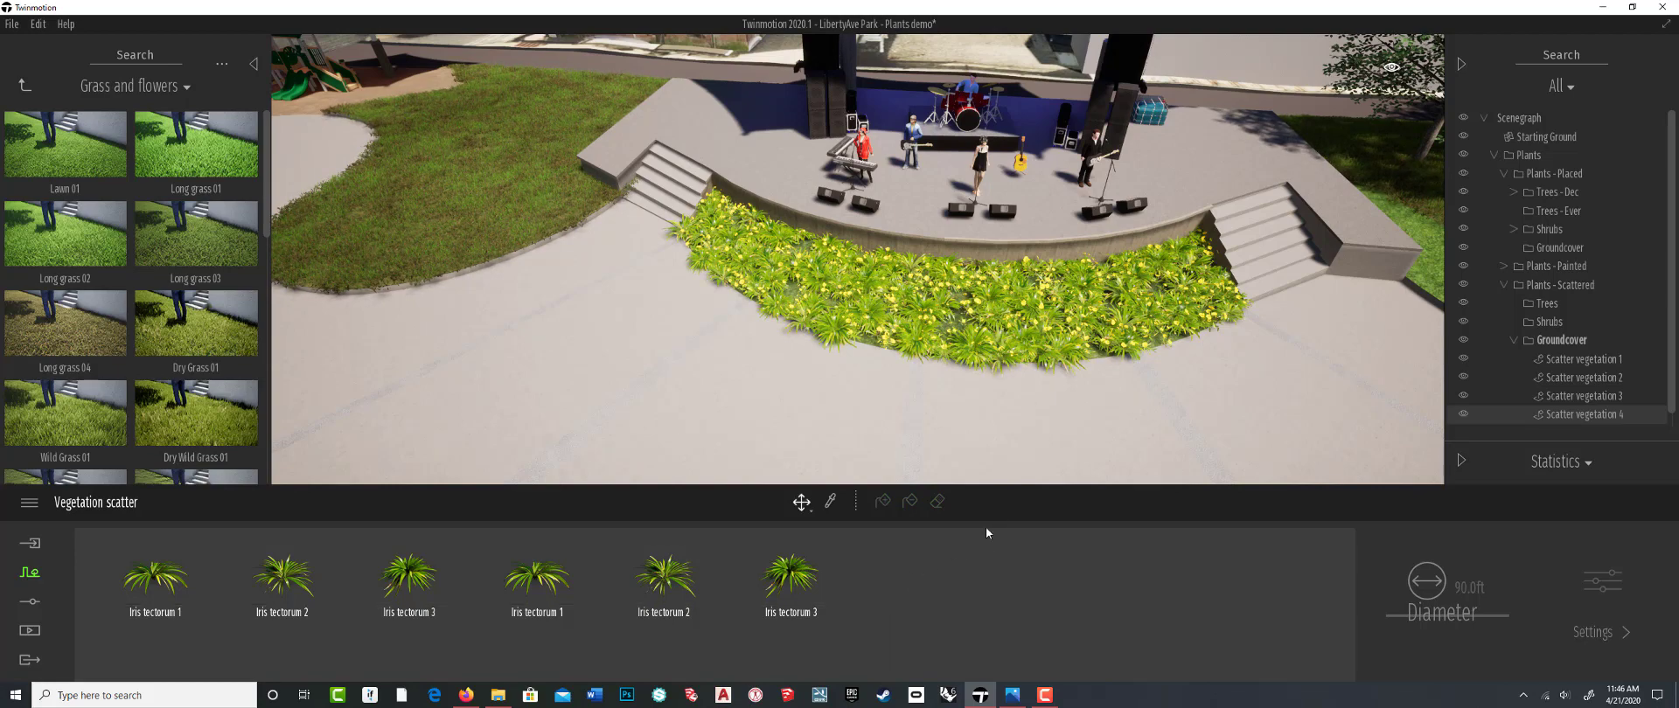
Select Nasturtium 1, Nasturtium 2 and Nasturtium 3 together in the Bushes library for placing on the sculpture lawn
mouse_move(985, 437)
right_down()
mouse_move(1000, 306)
mouse_move(918, 300)
mouse_move(922, 324)
right_up()
click(927, 569)
scroll(962, 334, down, 5)
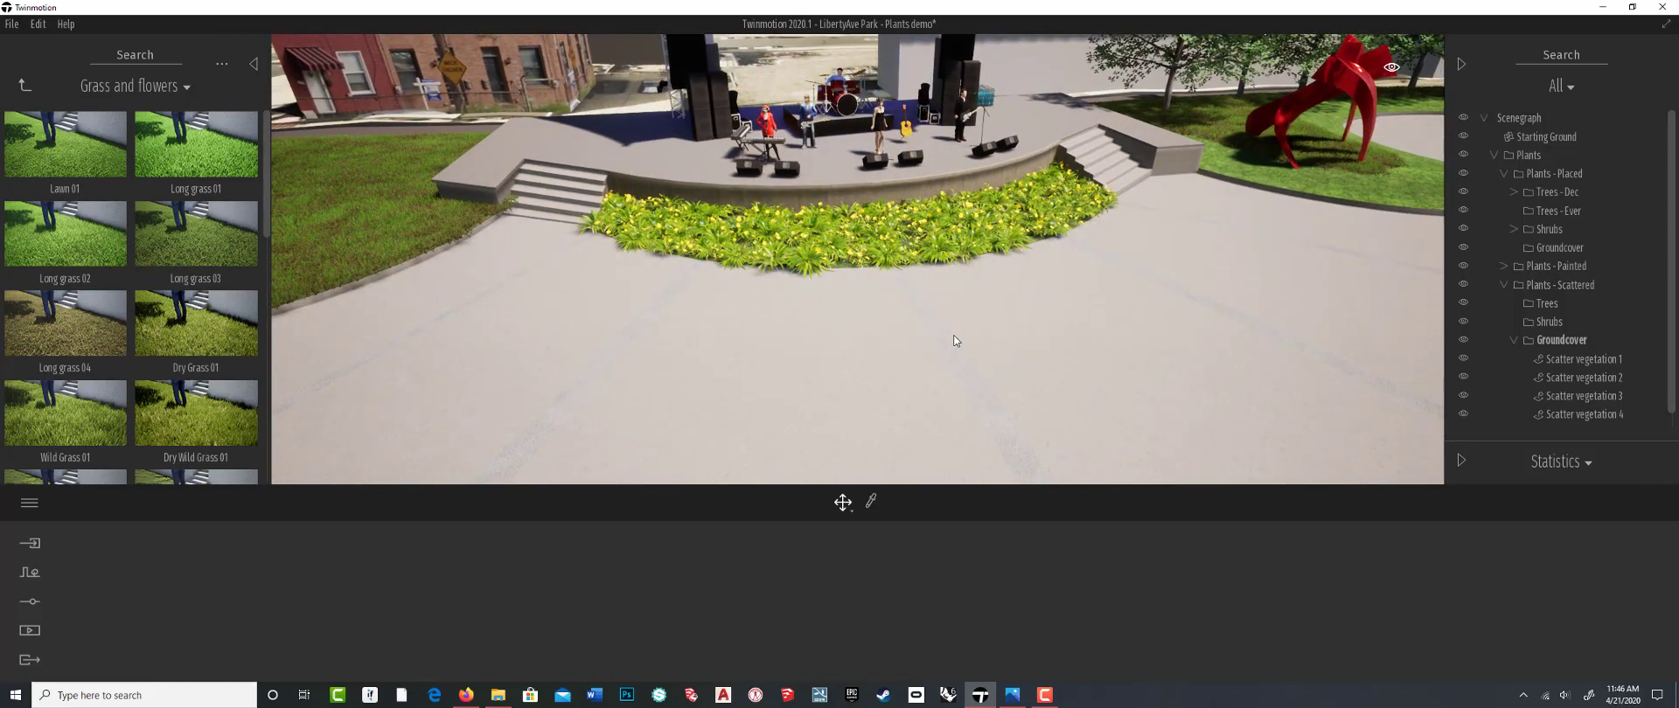
right_drag(920, 358, 908, 389)
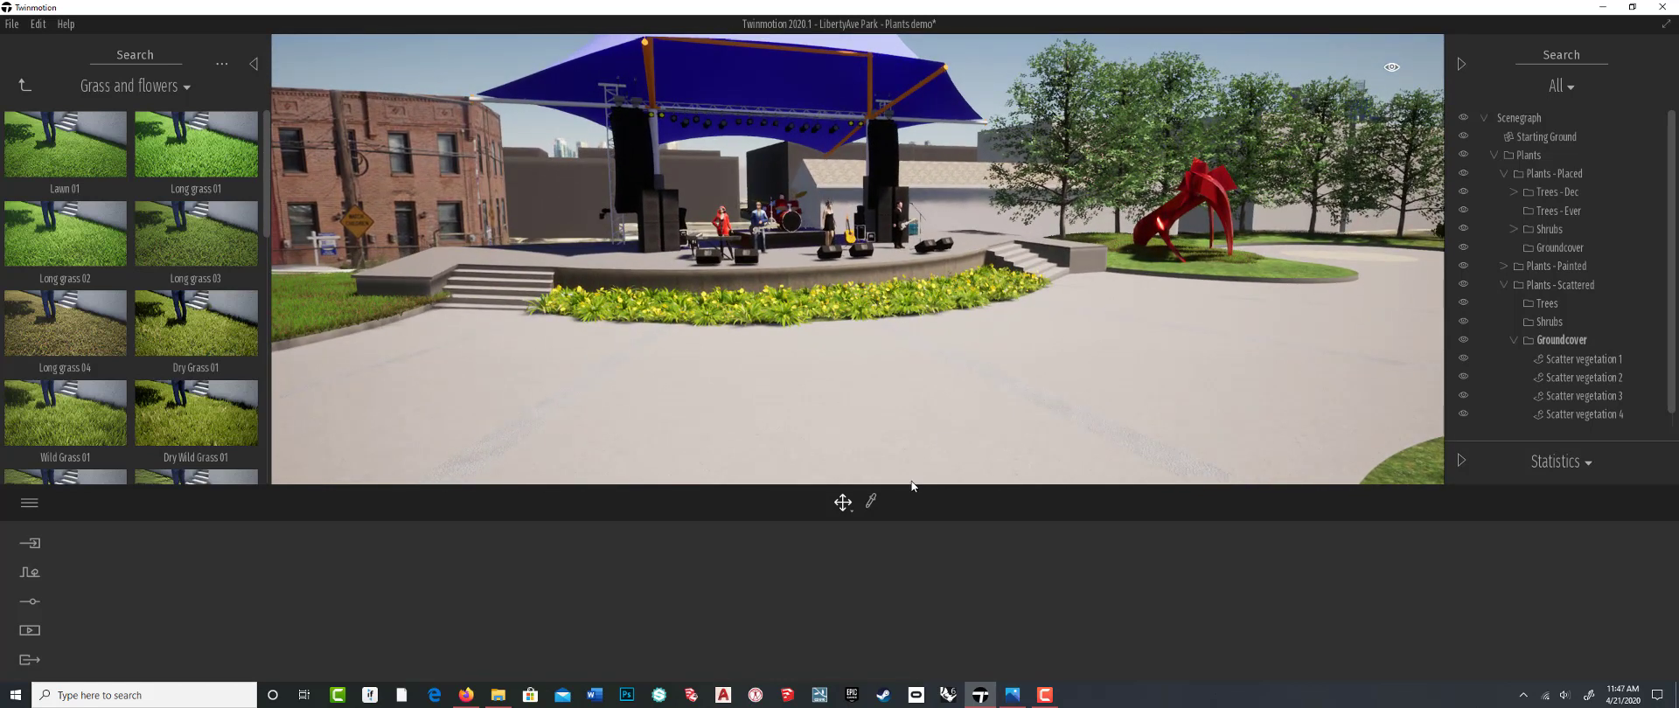
mouse_move(1163, 335)
right_down()
mouse_move(979, 333)
mouse_move(843, 411)
mouse_move(864, 369)
right_up()
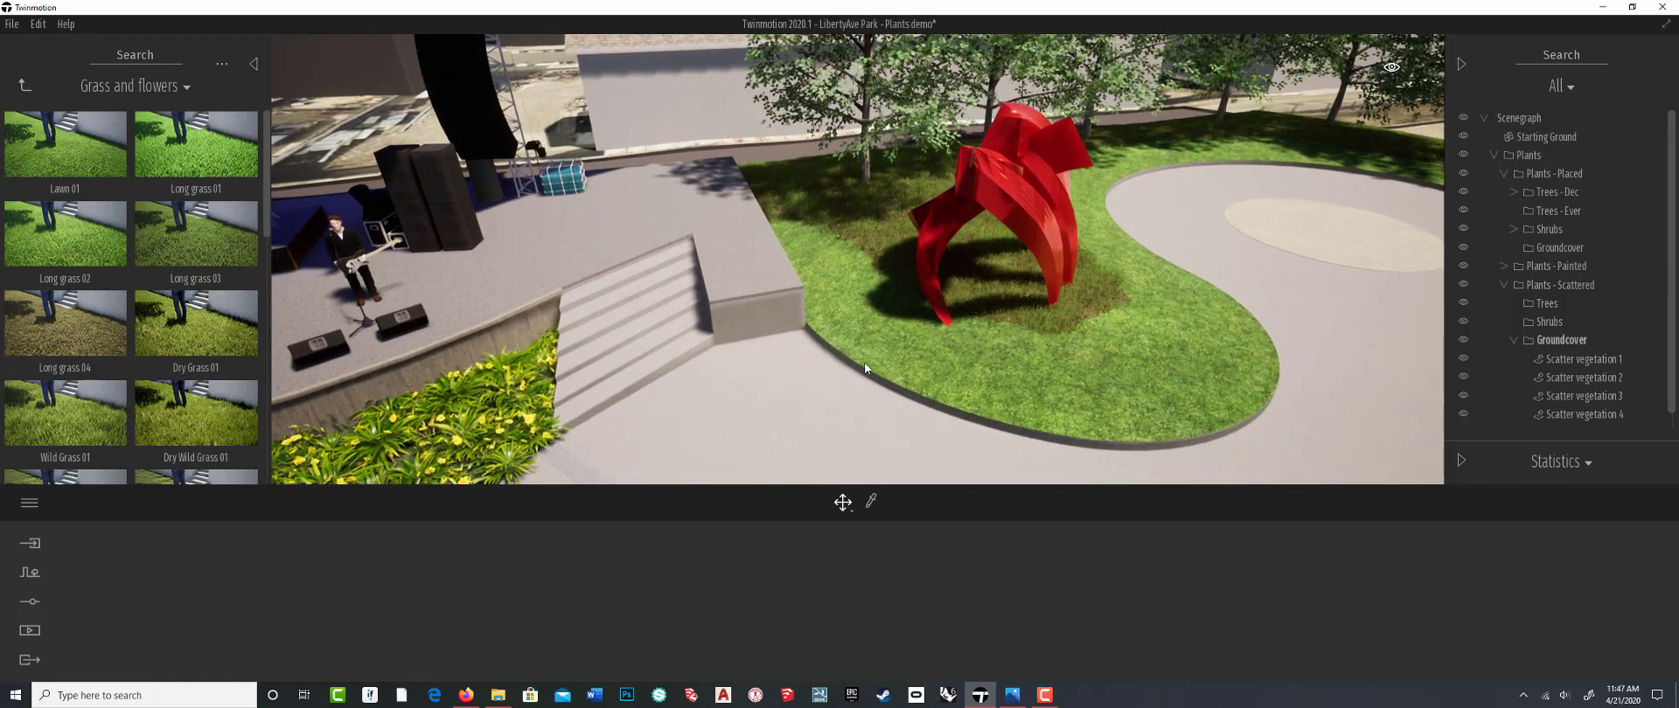
click(26, 86)
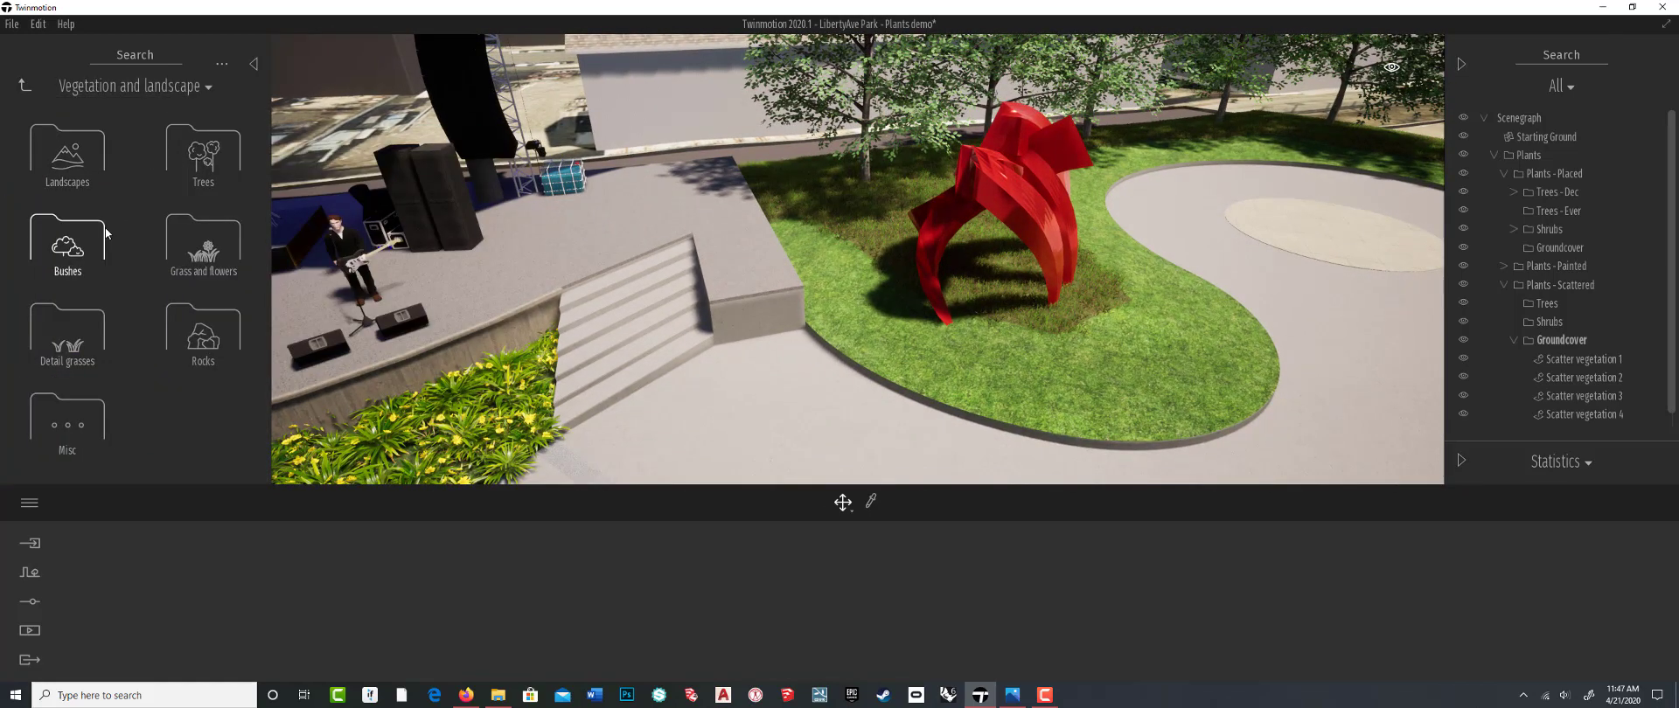
click(65, 238)
drag(266, 157, 265, 435)
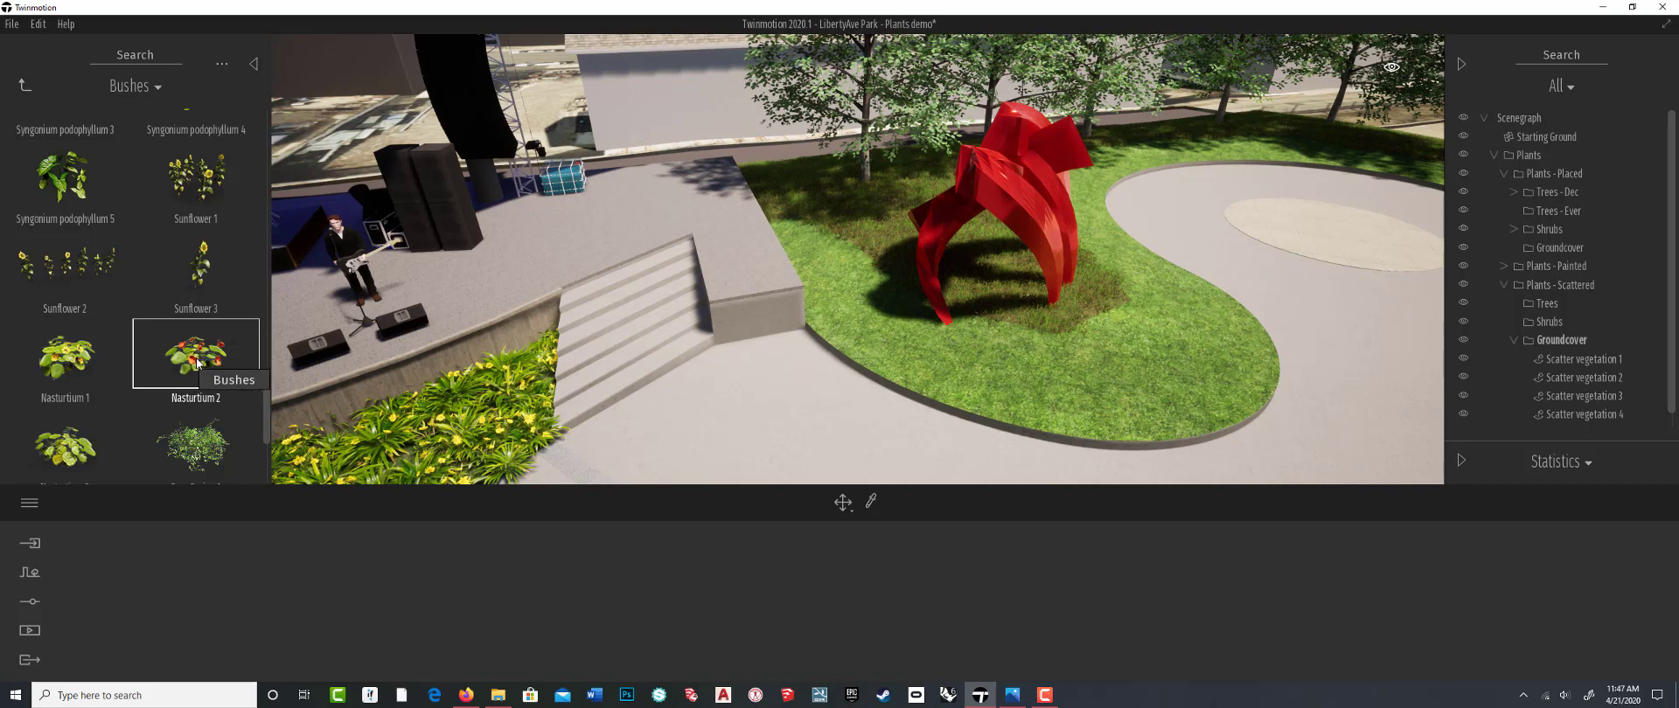
click(180, 363)
ctrl+click(66, 354)
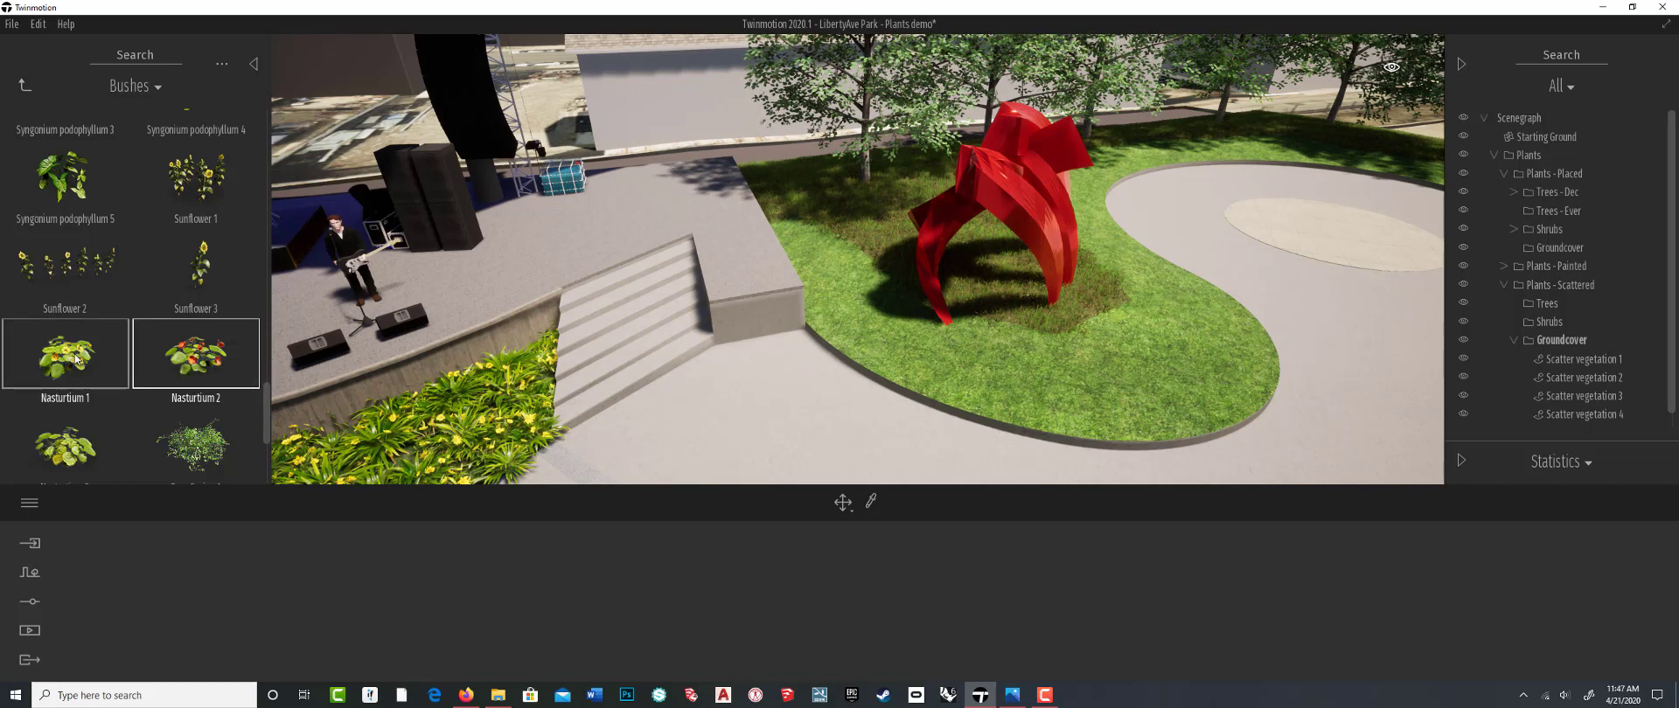
ctrl+click(70, 442)
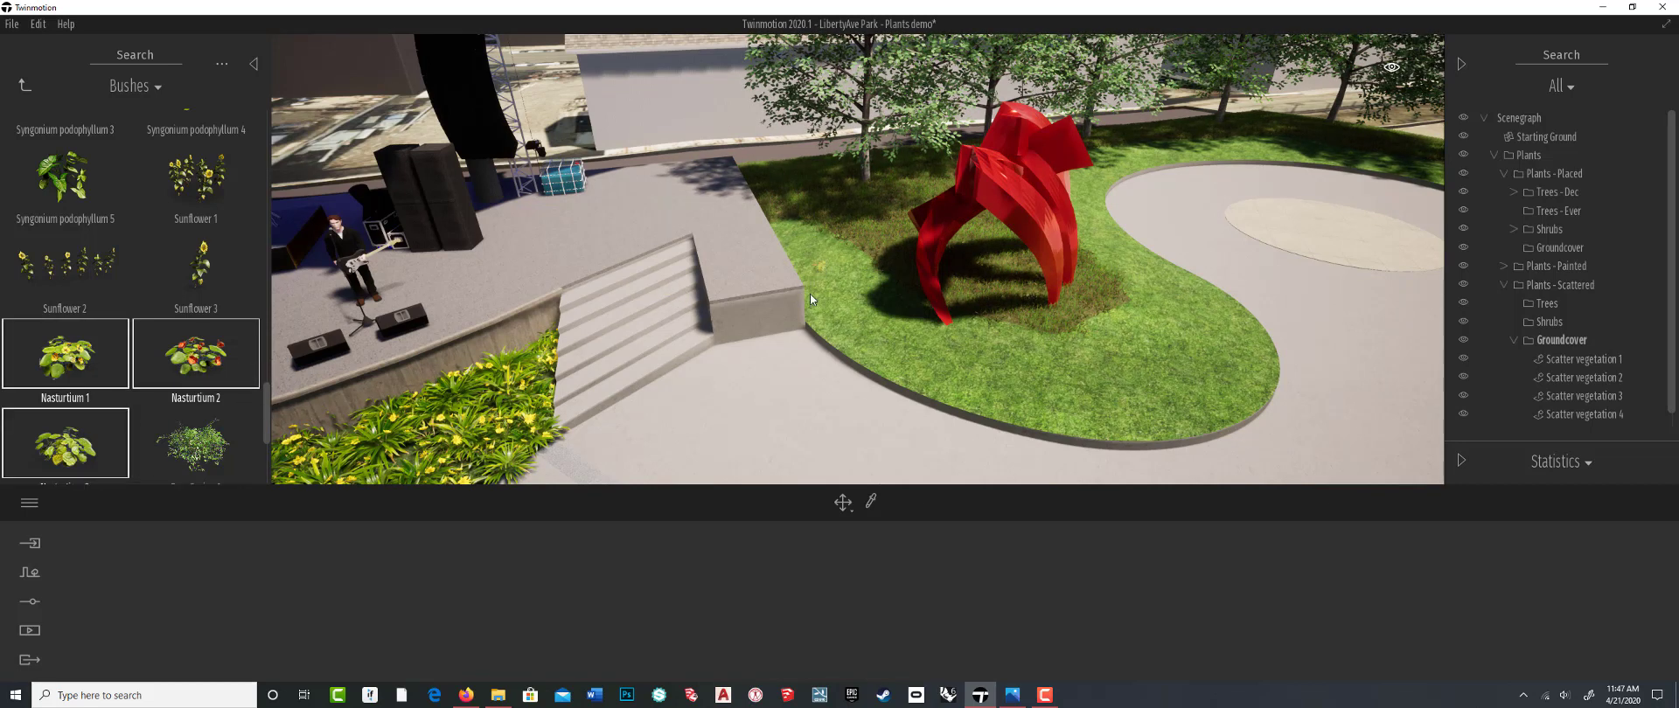
Place the first mixed Nasturtiums on the sculpture lawn at the corner beside the concrete block of the stage steps
scroll(824, 327, up, 5)
click(794, 360)
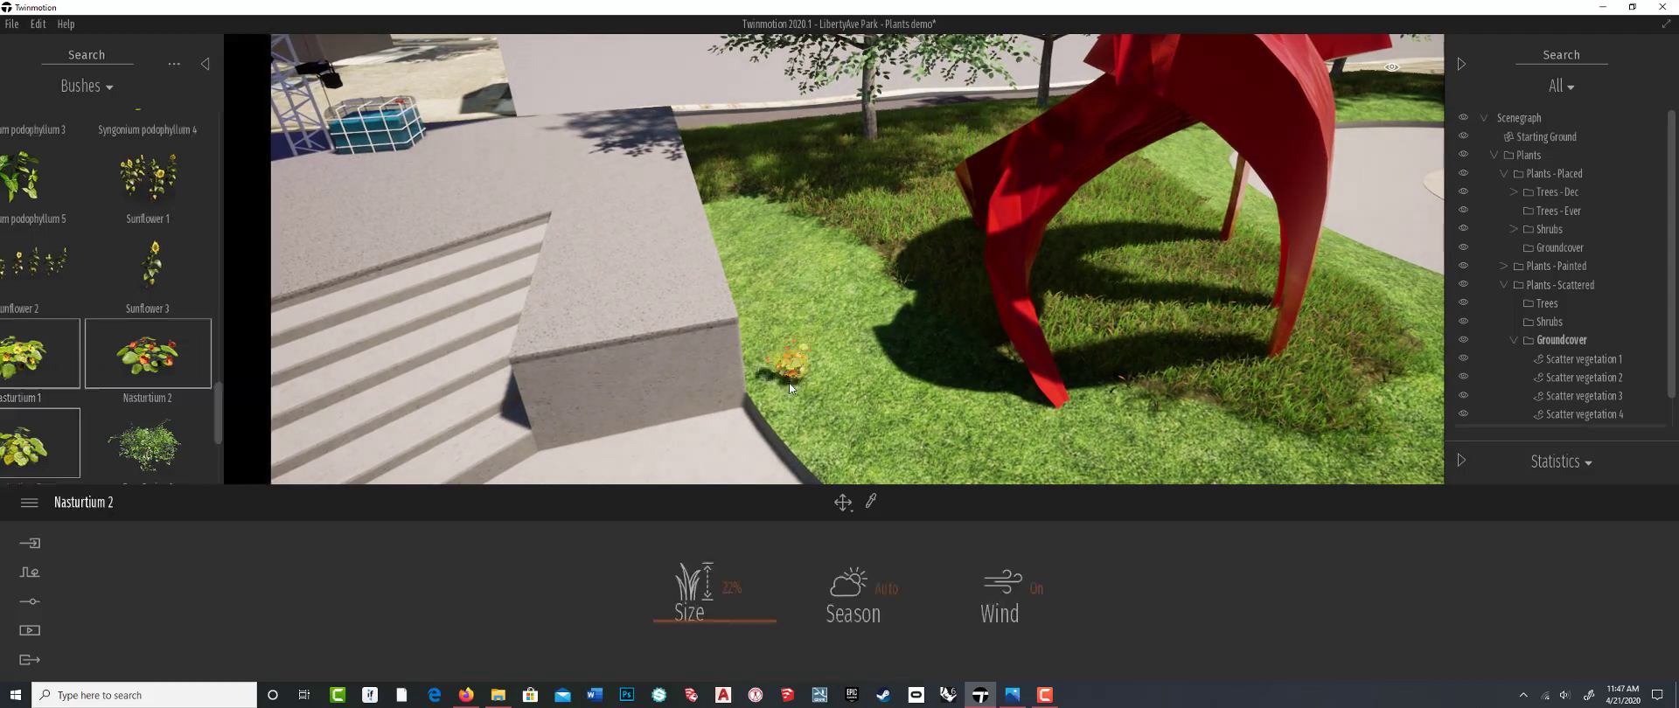
click(614, 427)
click(689, 406)
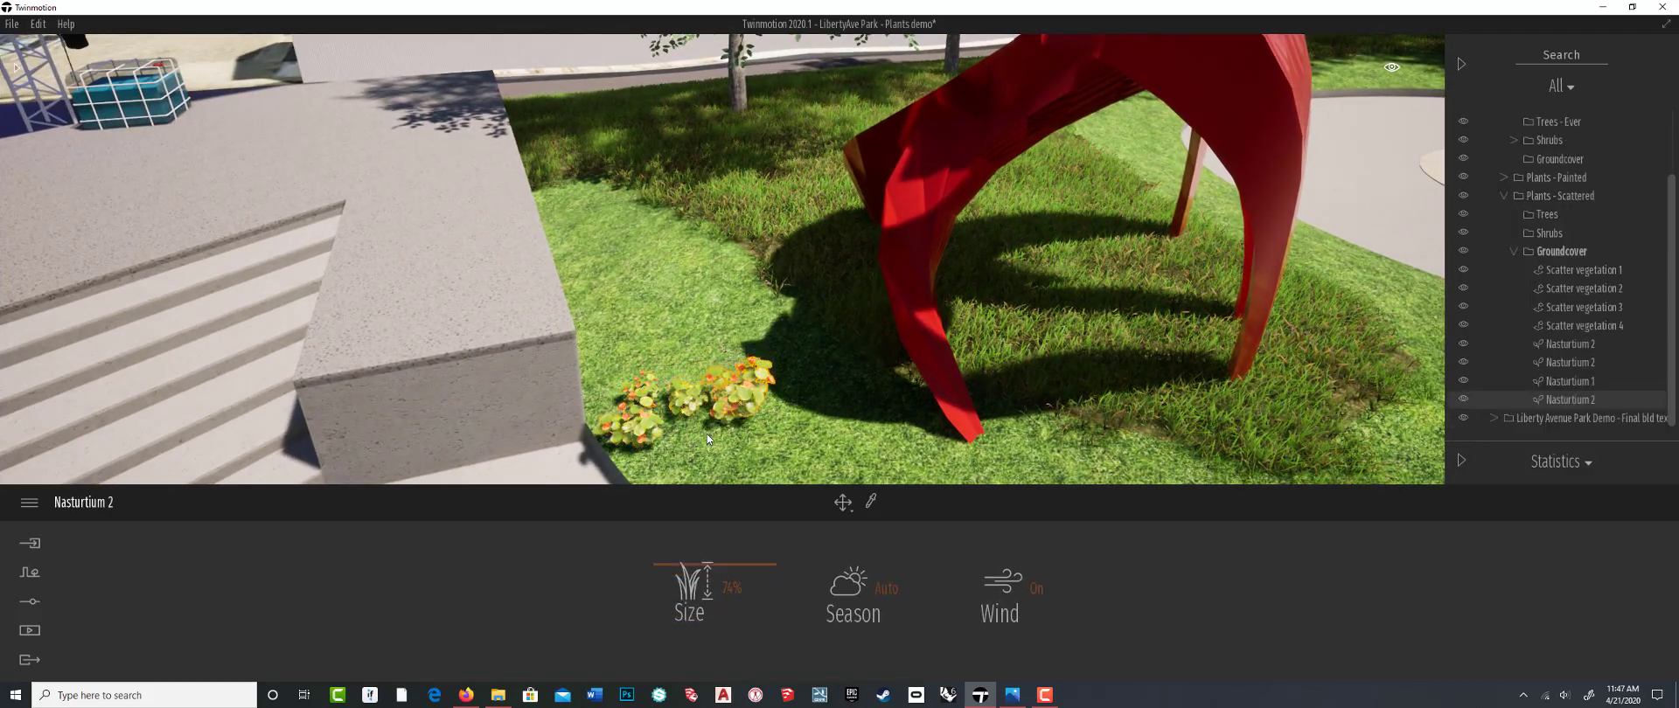
click(707, 433)
Continue placing Nasturtiums along the lawn's curved front edge to form a bed in front of the red sculpture
scroll(708, 360, down, 5)
click(716, 353)
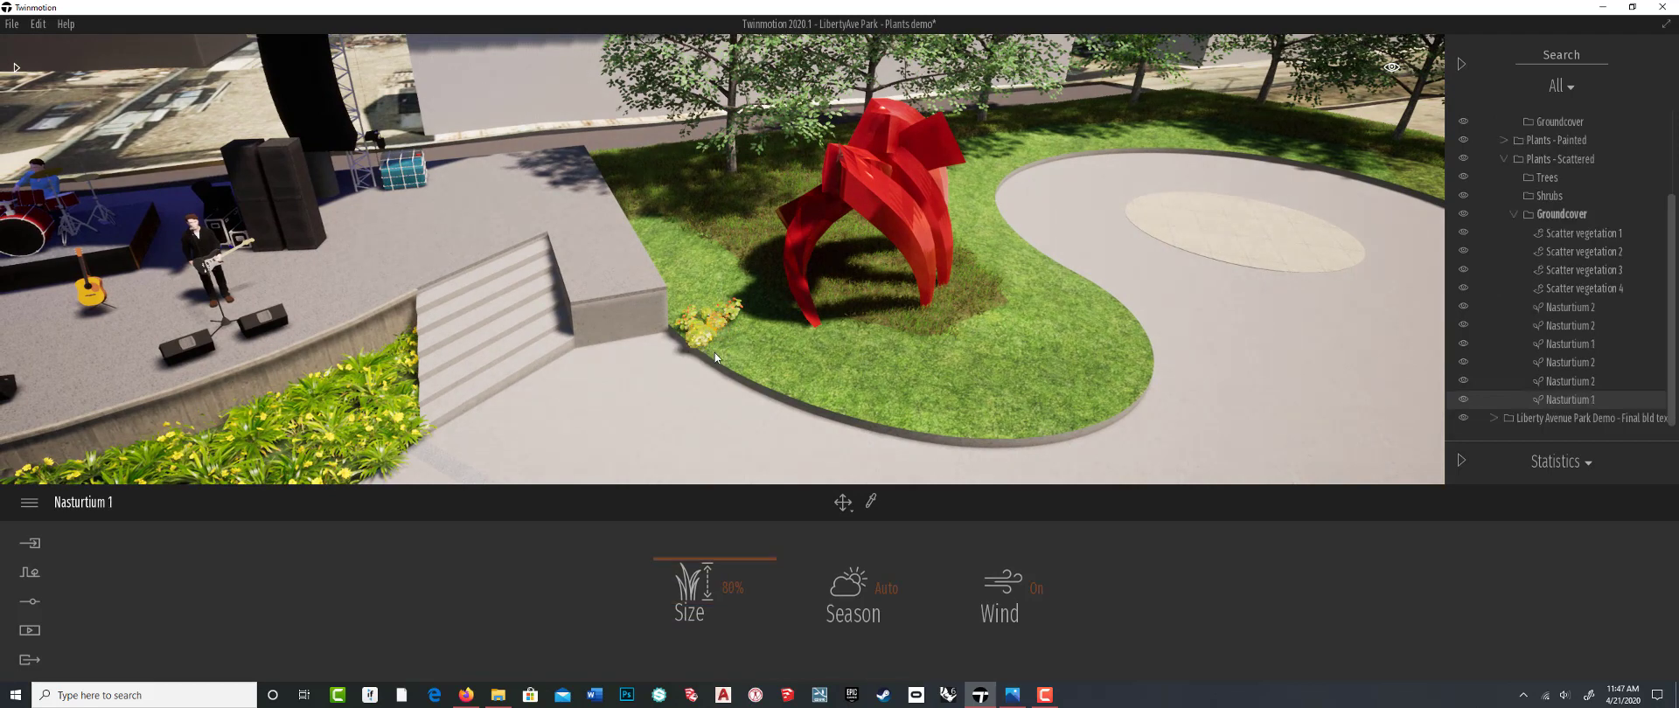
click(732, 358)
click(732, 337)
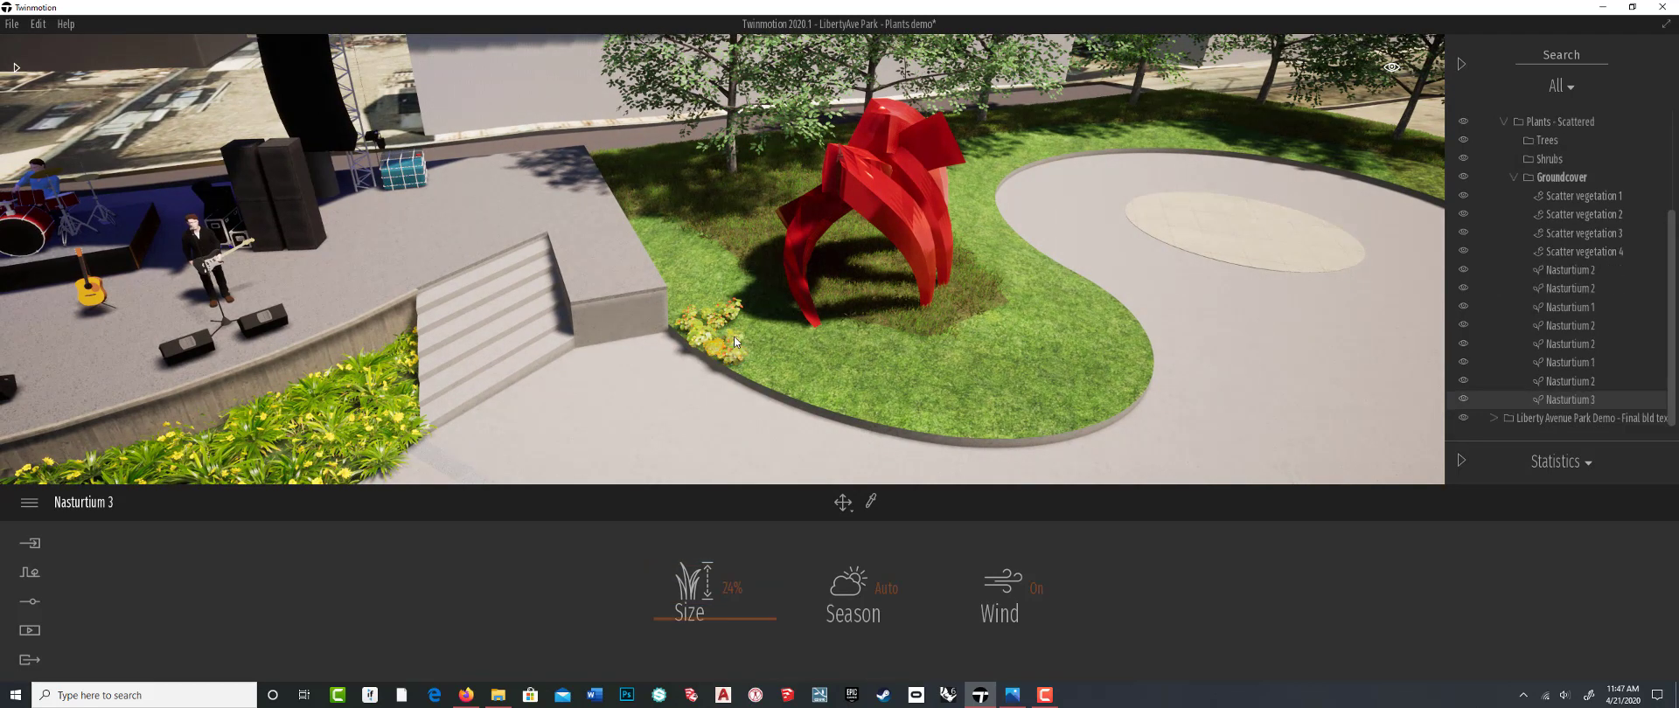
click(745, 331)
mouse_move(768, 322)
mouse_down()
mouse_move(752, 344)
mouse_move(808, 345)
mouse_move(838, 324)
mouse_move(848, 342)
mouse_move(747, 370)
mouse_move(889, 422)
mouse_move(851, 379)
mouse_move(850, 350)
mouse_up()
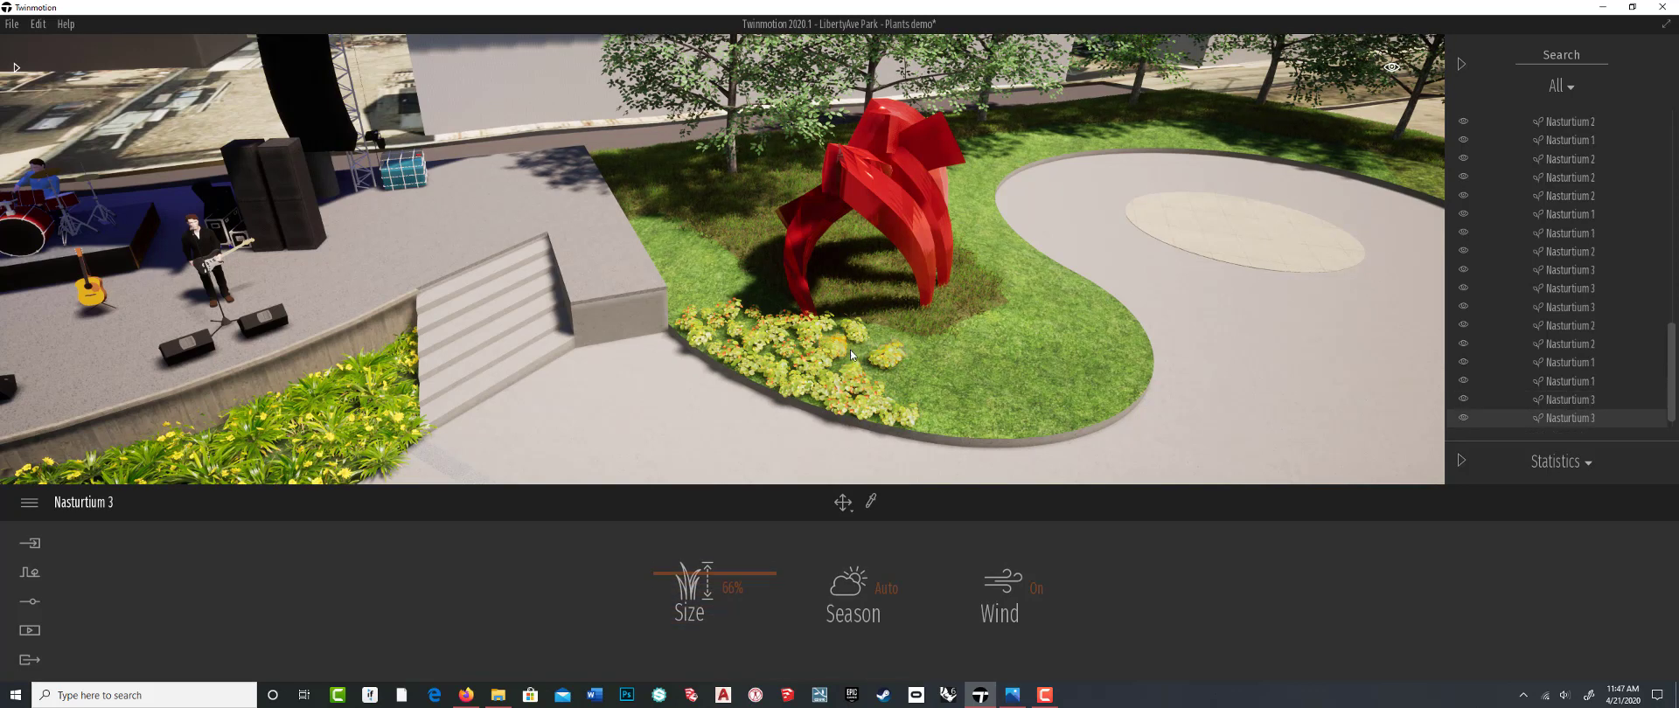
mouse_move(920, 401)
mouse_down()
mouse_move(923, 434)
mouse_move(967, 424)
mouse_move(927, 385)
mouse_move(952, 350)
mouse_move(960, 396)
mouse_move(894, 364)
mouse_move(902, 344)
mouse_move(869, 327)
mouse_move(853, 374)
mouse_up()
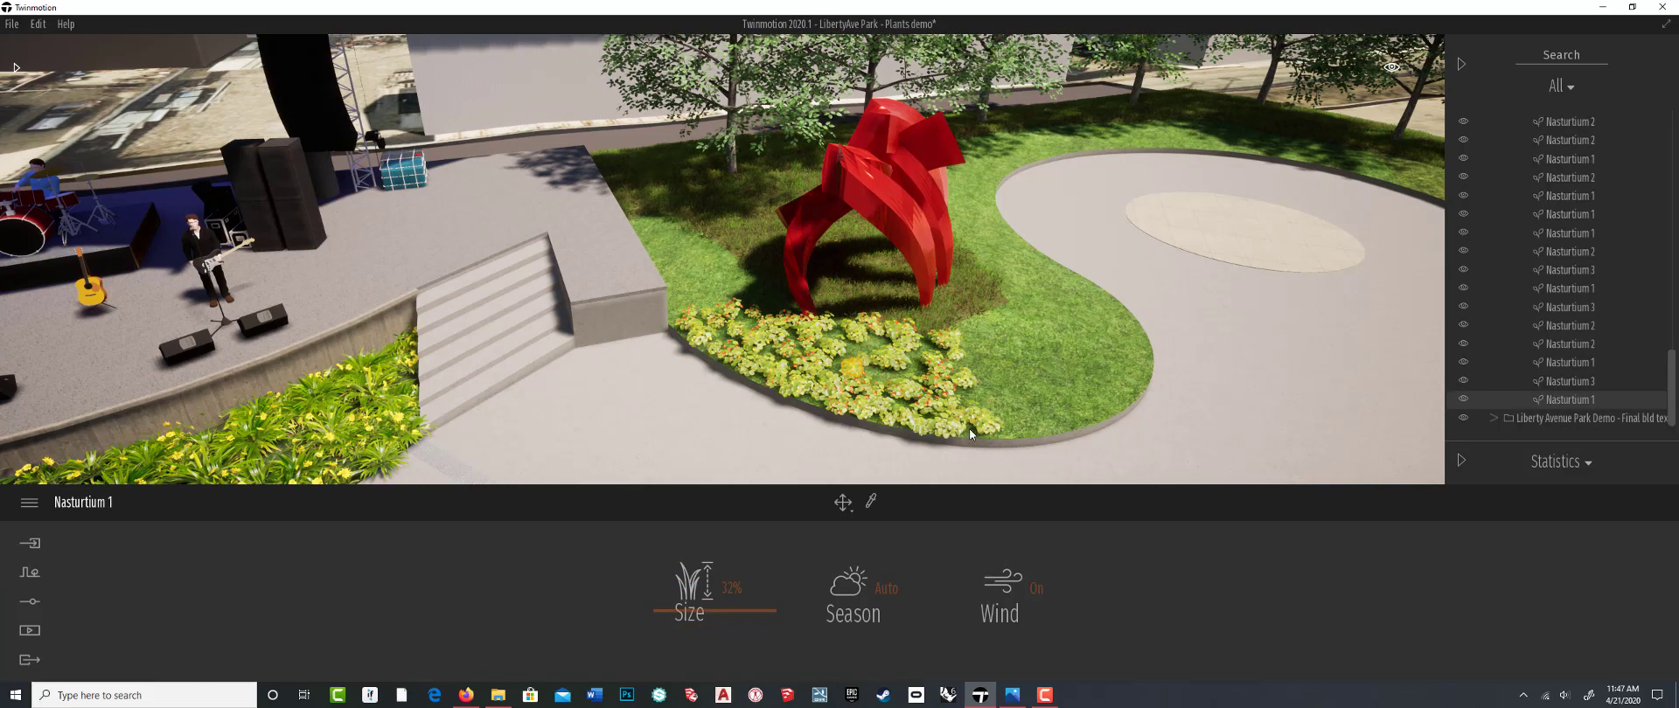
mouse_move(969, 429)
mouse_down()
mouse_move(1030, 431)
mouse_move(980, 424)
mouse_up()
Fill the gaps in the Nasturtium bed and thicken its outer end along the curved lawn edge
shift+middle_drag(883, 371, 871, 402)
click(905, 424)
click(939, 404)
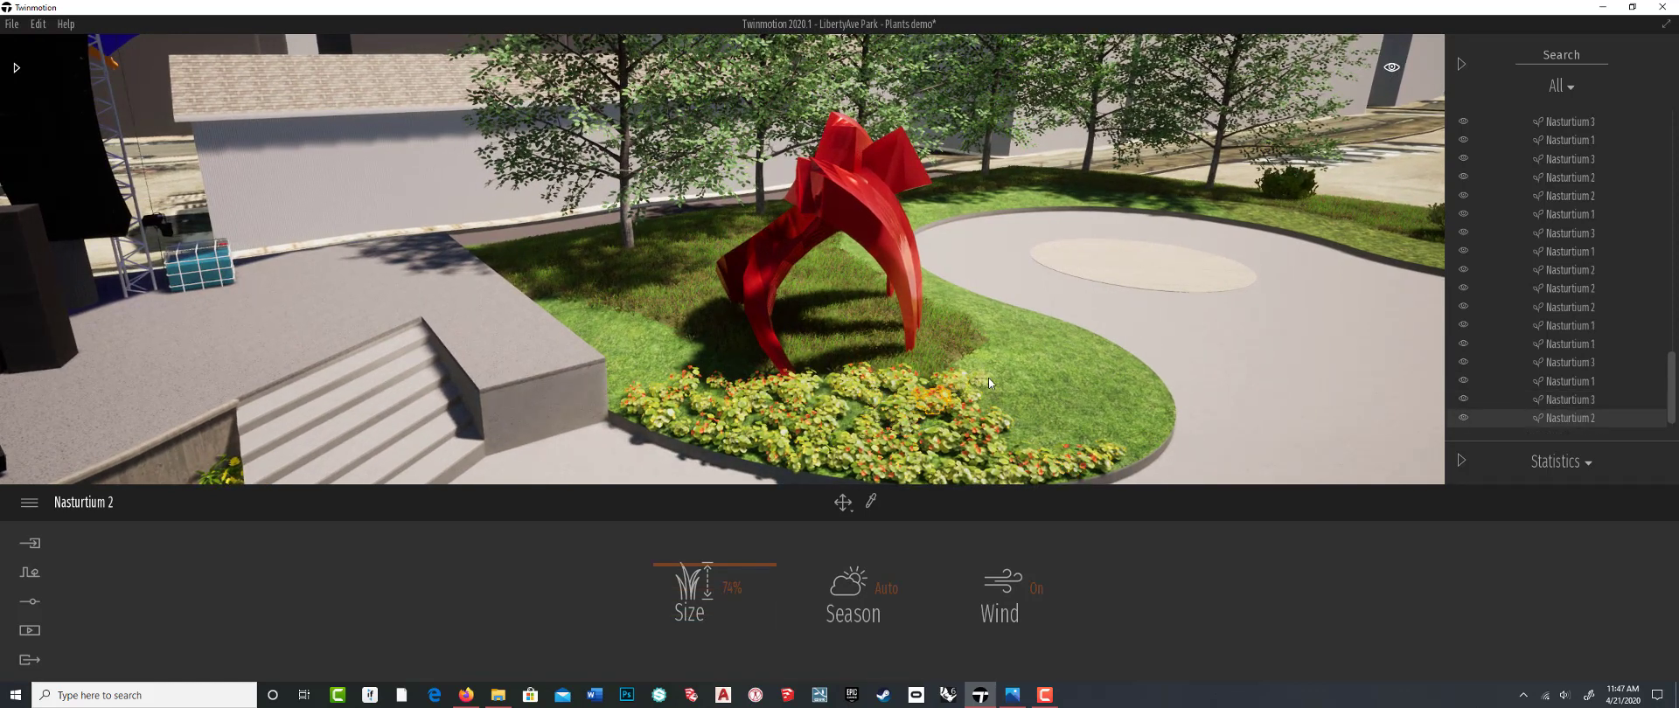
click(1041, 439)
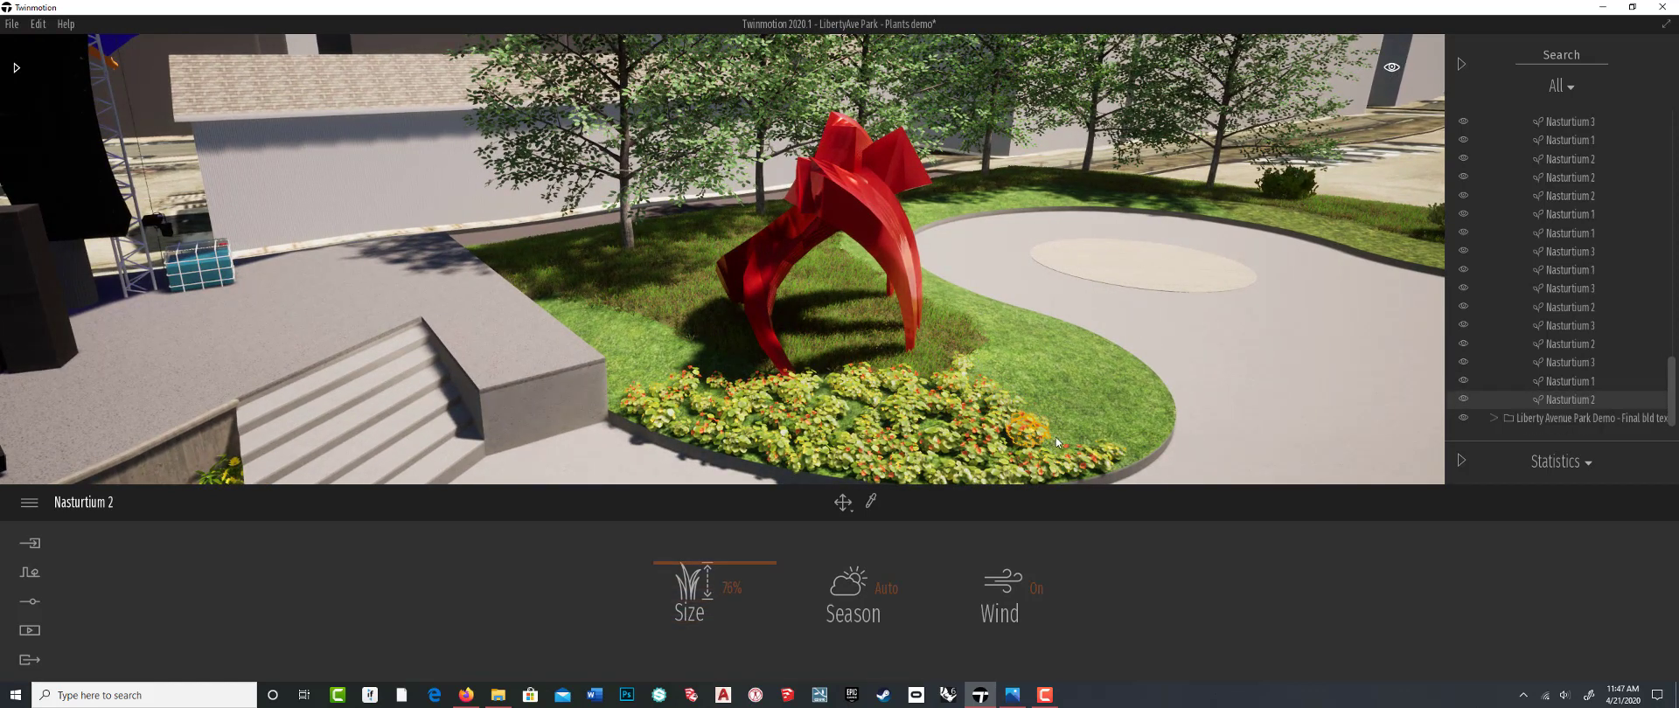
mouse_move(1116, 439)
mouse_down()
mouse_move(974, 387)
mouse_move(988, 359)
mouse_move(1013, 360)
mouse_move(1038, 390)
mouse_move(1053, 378)
mouse_move(1095, 392)
mouse_move(1106, 416)
mouse_move(1159, 418)
mouse_move(1151, 436)
mouse_move(1093, 399)
mouse_up()
Add more Nasturtiums at the end of the bed next to the stage steps and between the sculpture's feet
mouse_move(869, 322)
shift+middle_down()
mouse_move(858, 337)
mouse_move(704, 282)
shift+middle_up()
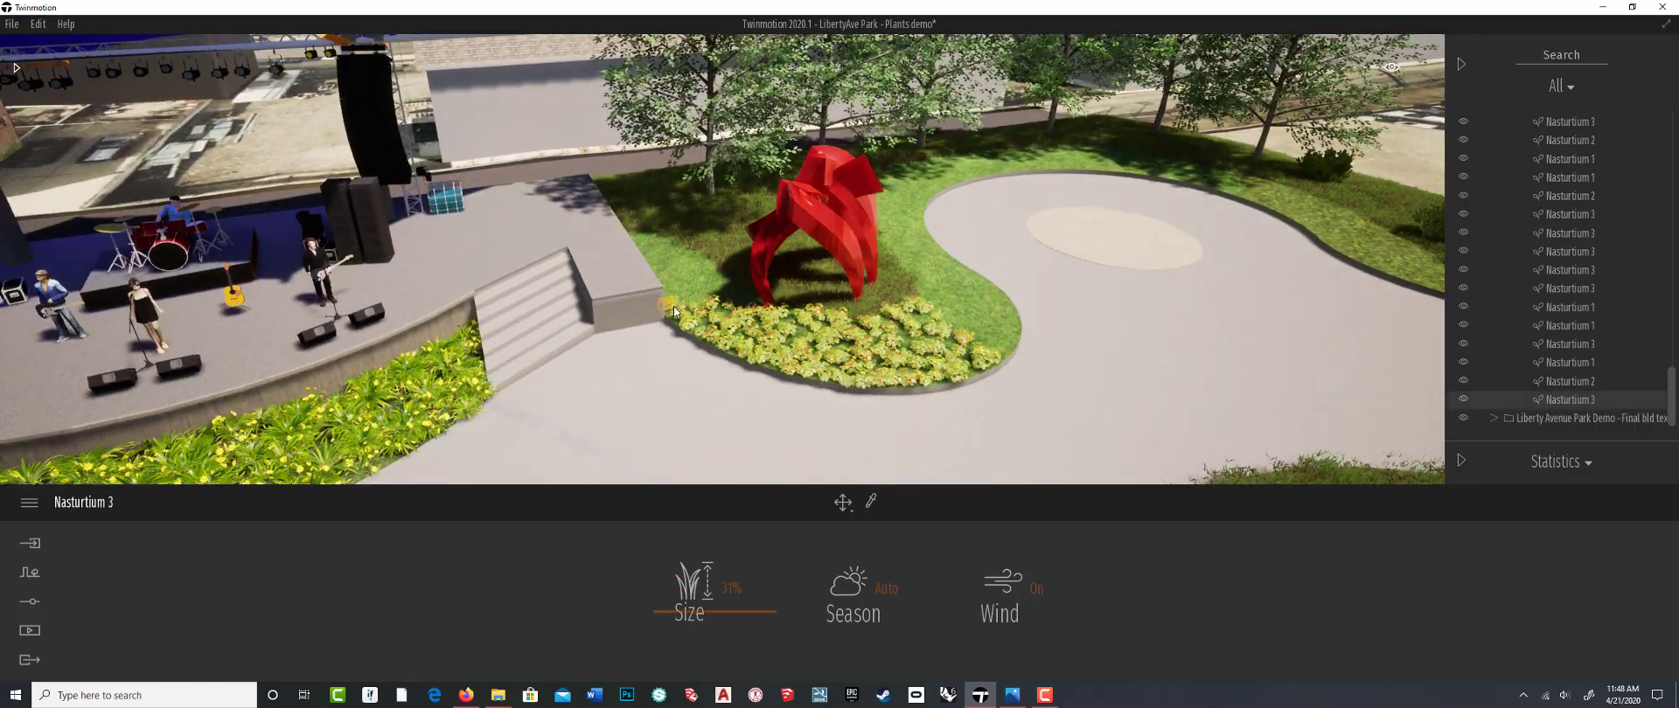
drag(695, 301, 726, 298)
shift+middle_drag(726, 297, 716, 314)
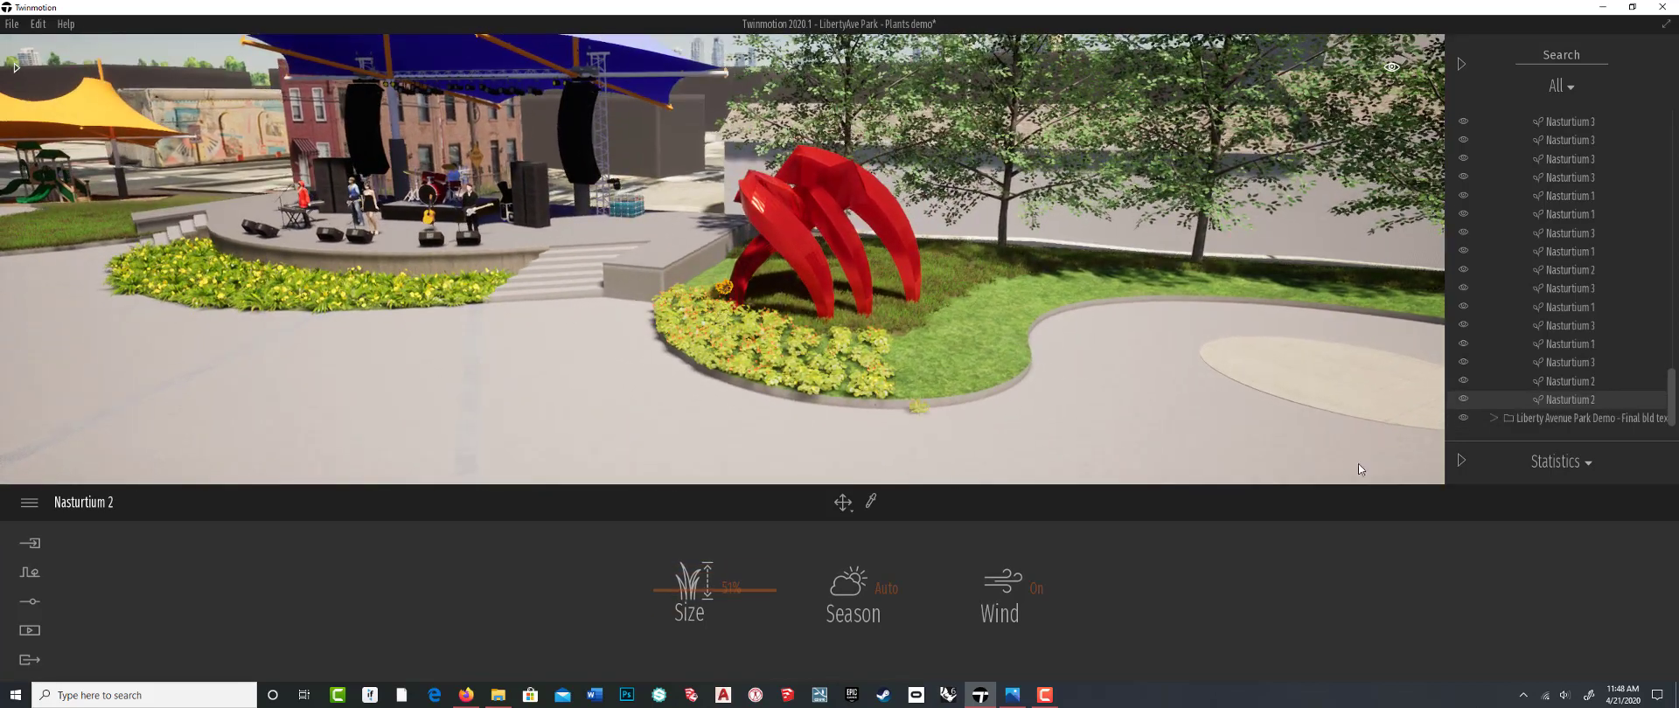
Open Scatter vegetation 4 in the Groundcover container, select all six irises, and set the eraser diameter to 2.0 ft
drag(1672, 392, 1672, 144)
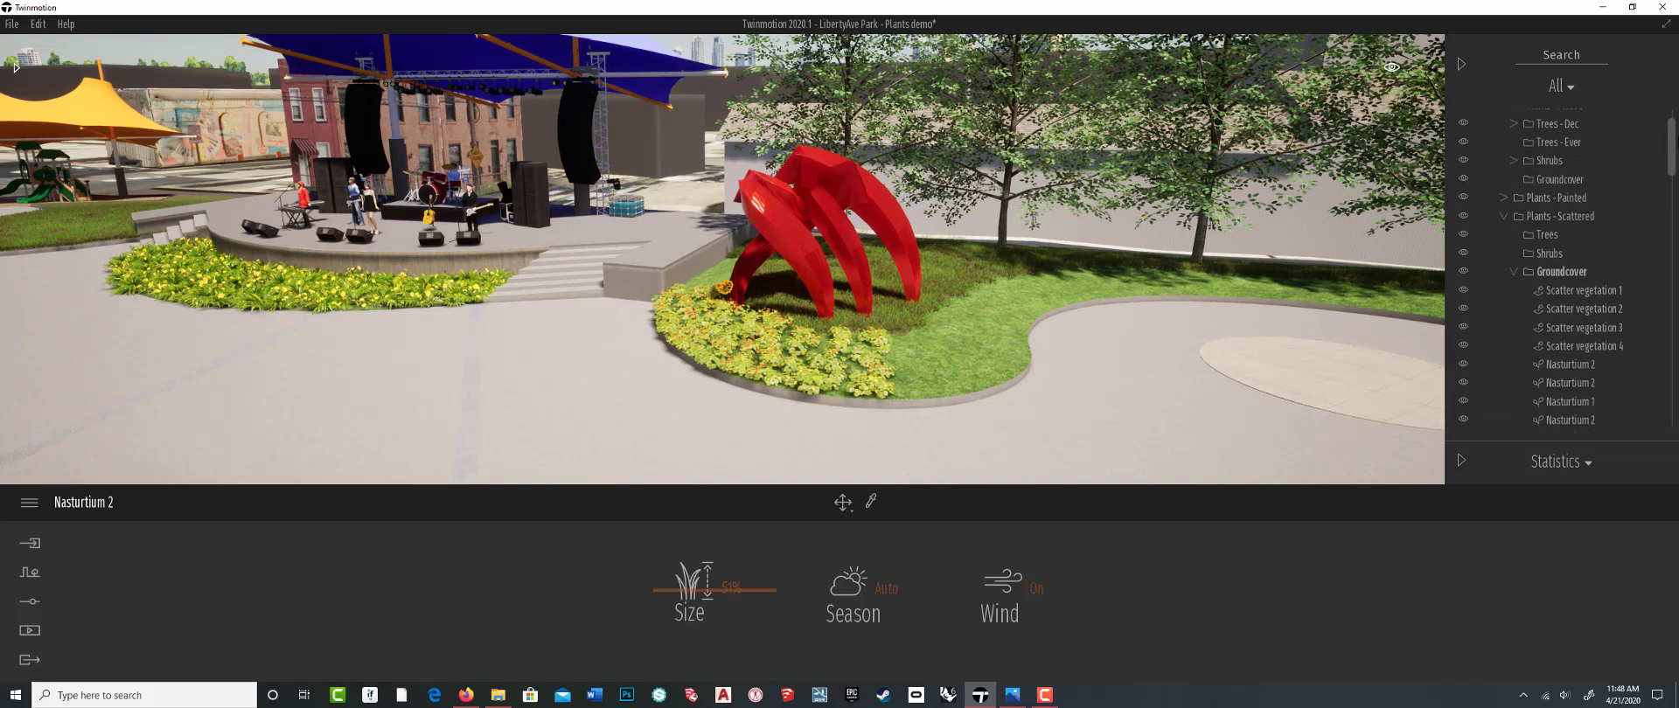
double_click(1592, 340)
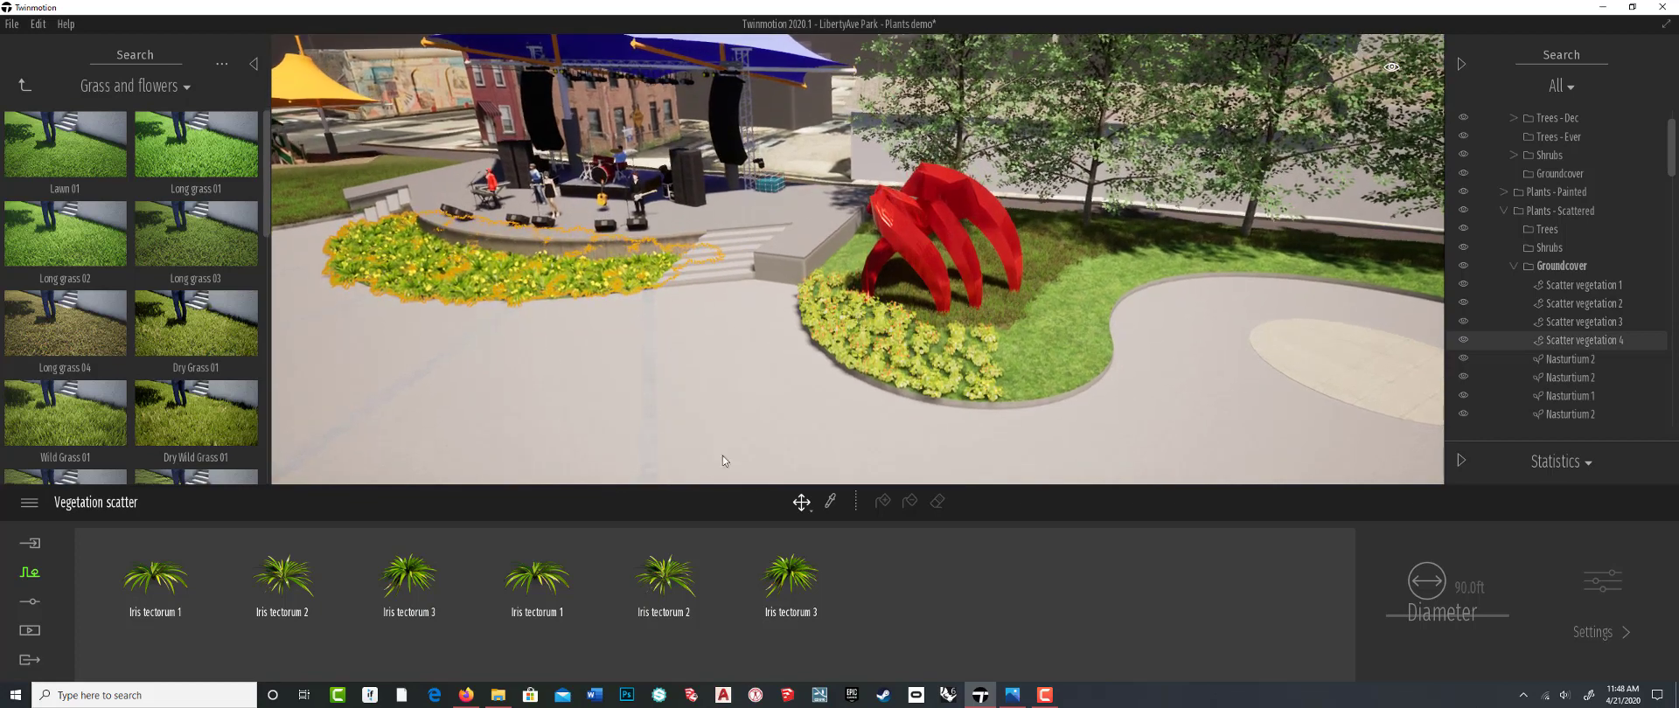
click(182, 579)
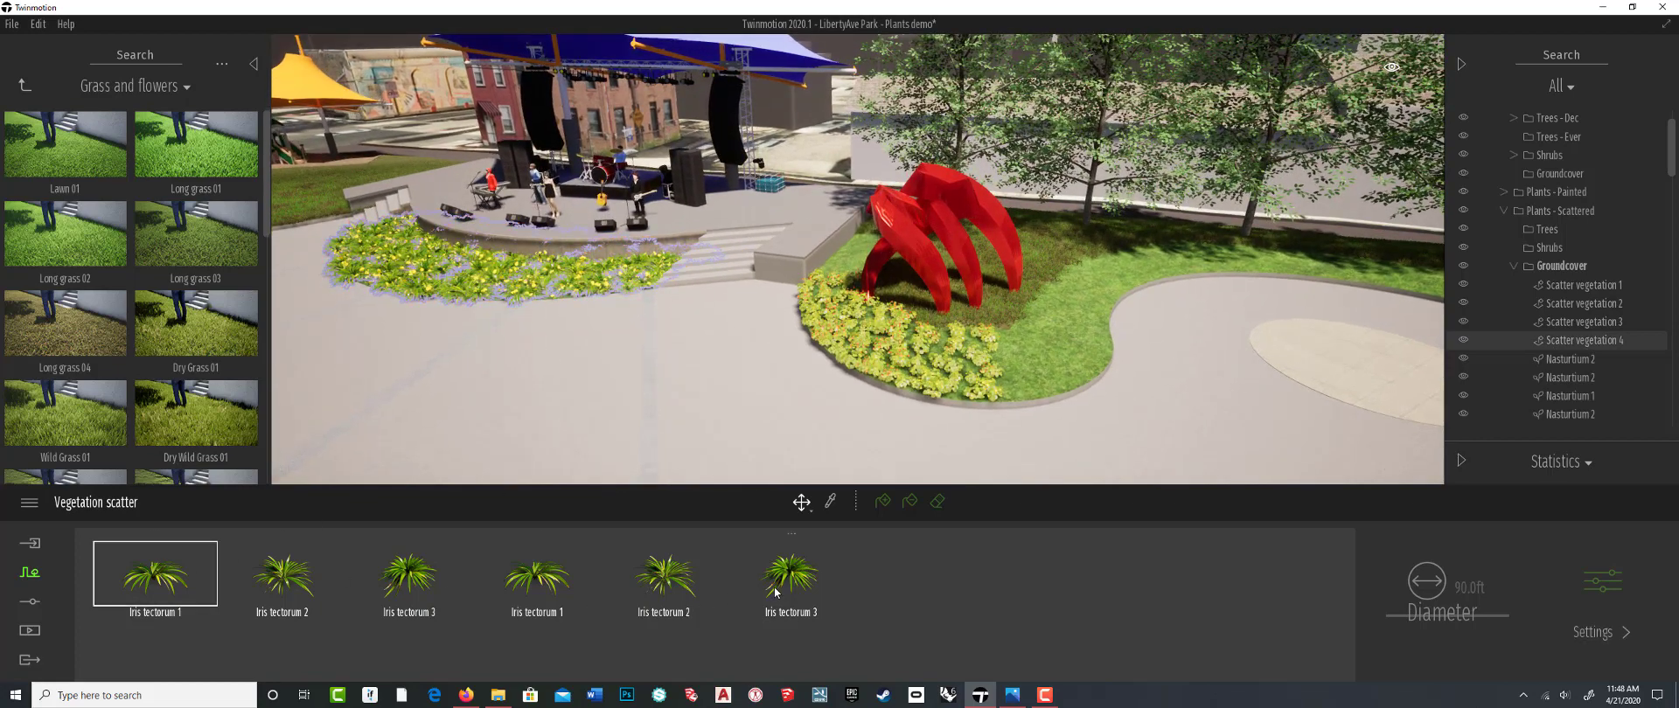
shift+click(815, 561)
click(938, 502)
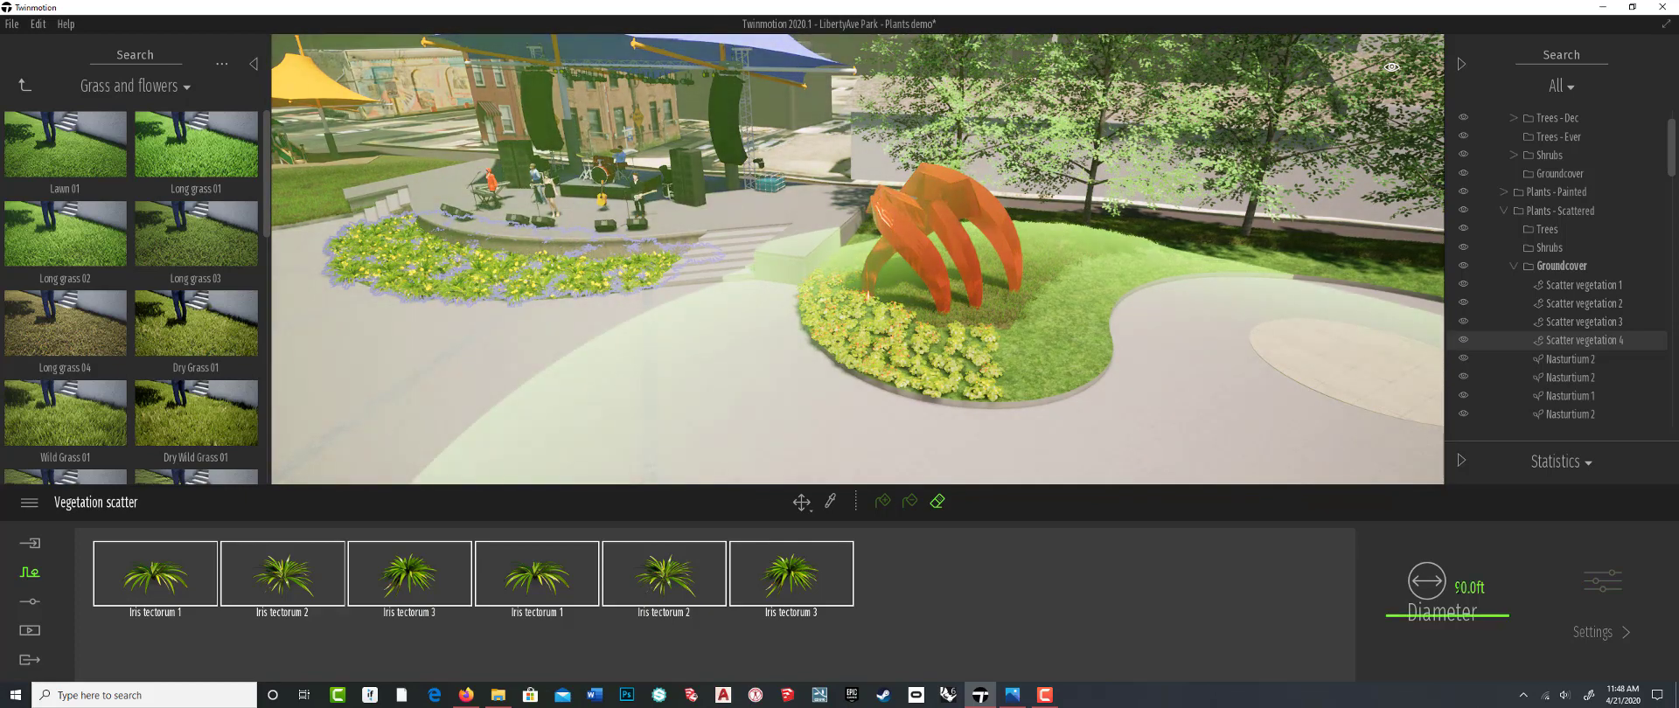
click(1469, 586)
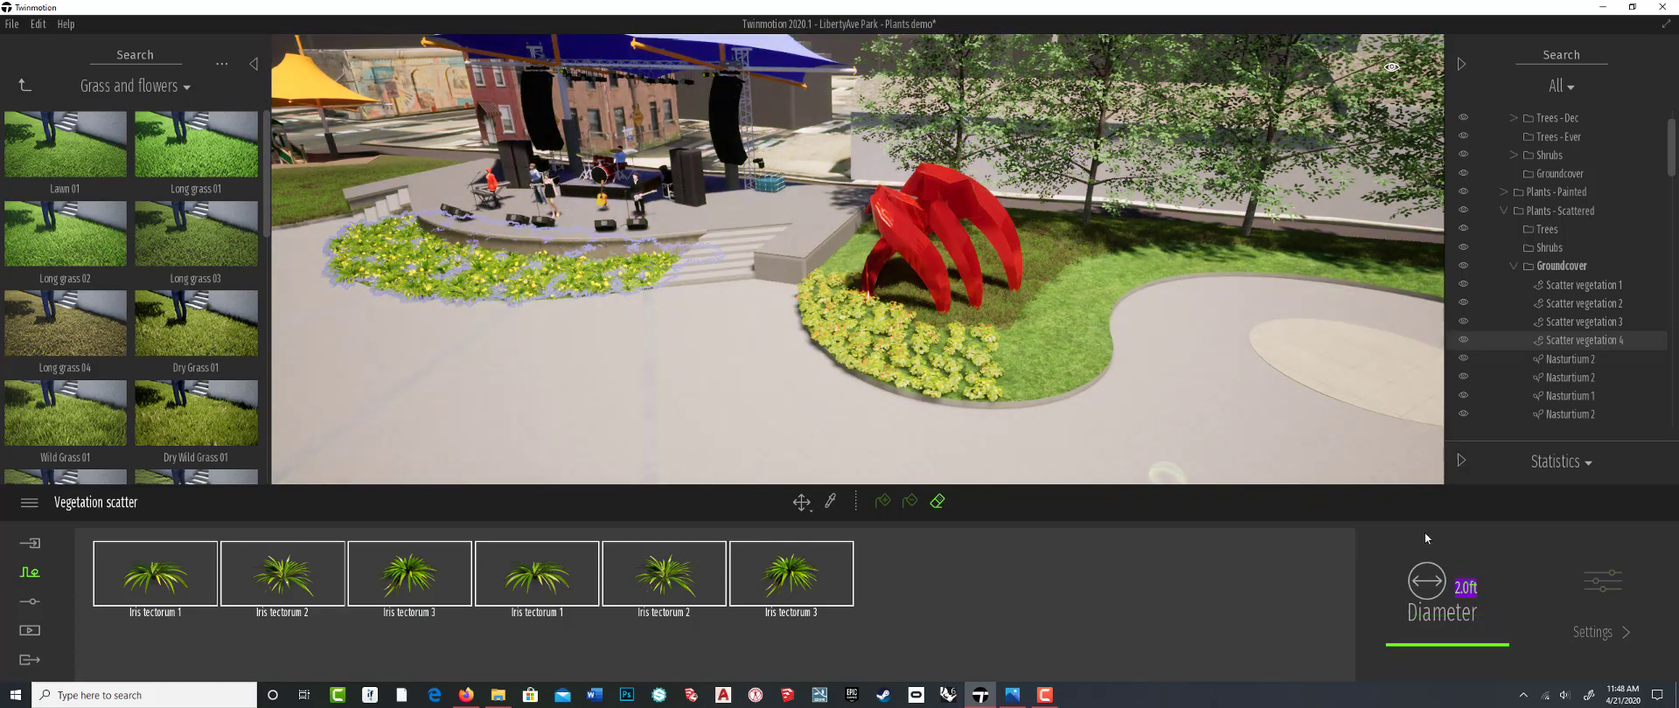
key(BackSpace)
text(2)
key(Return)
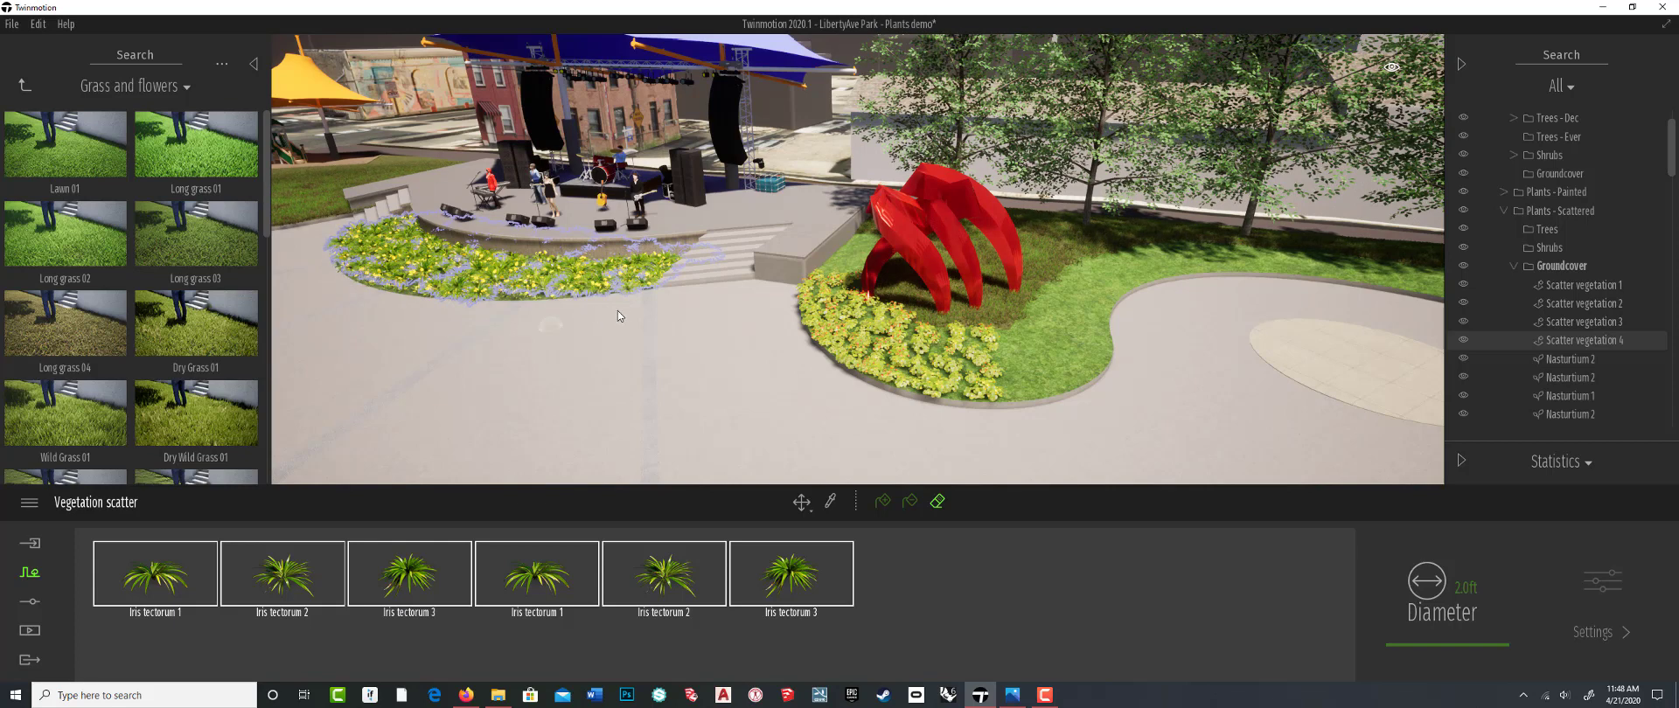
click(912, 505)
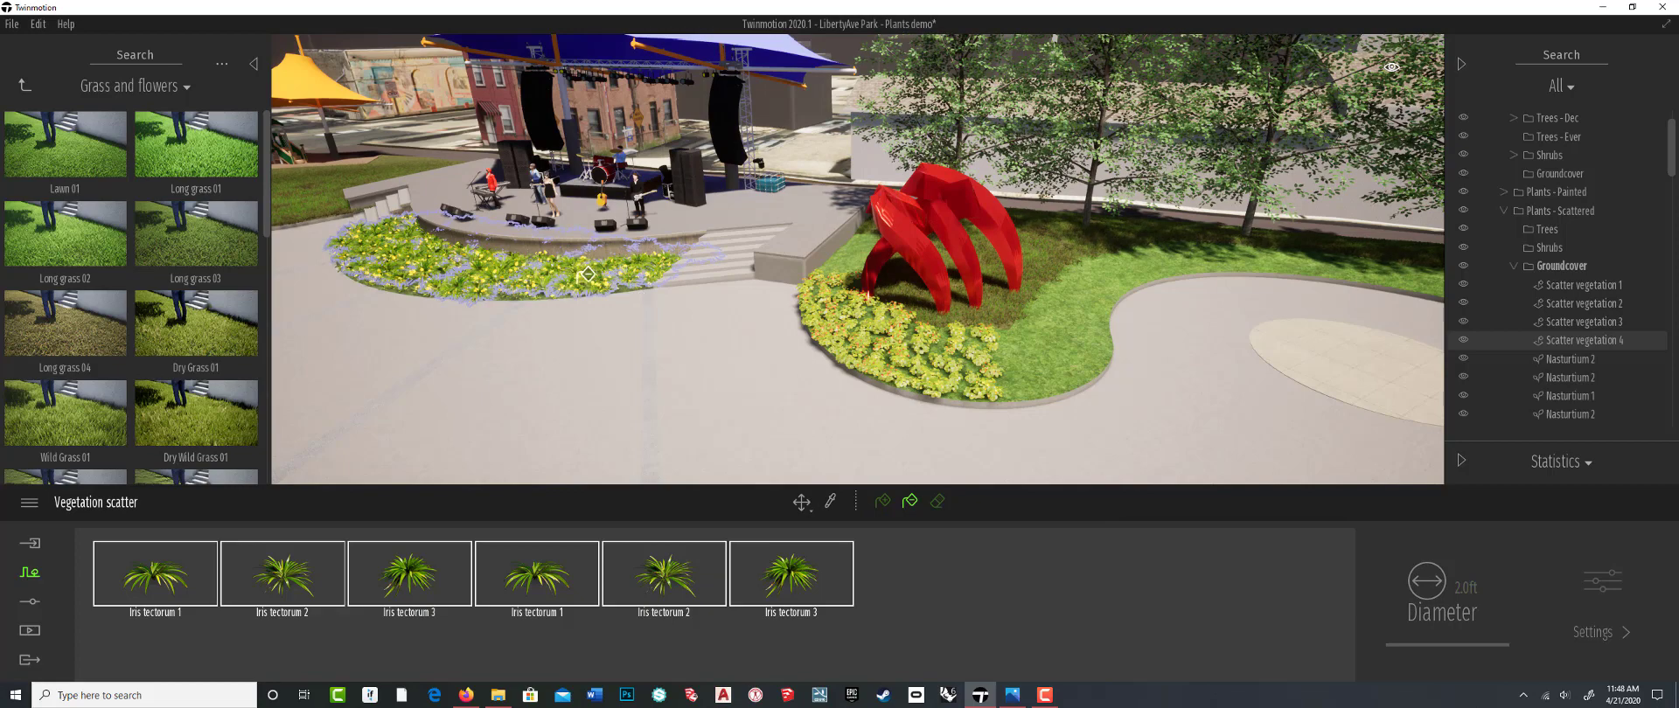
right_drag(622, 273, 587, 223)
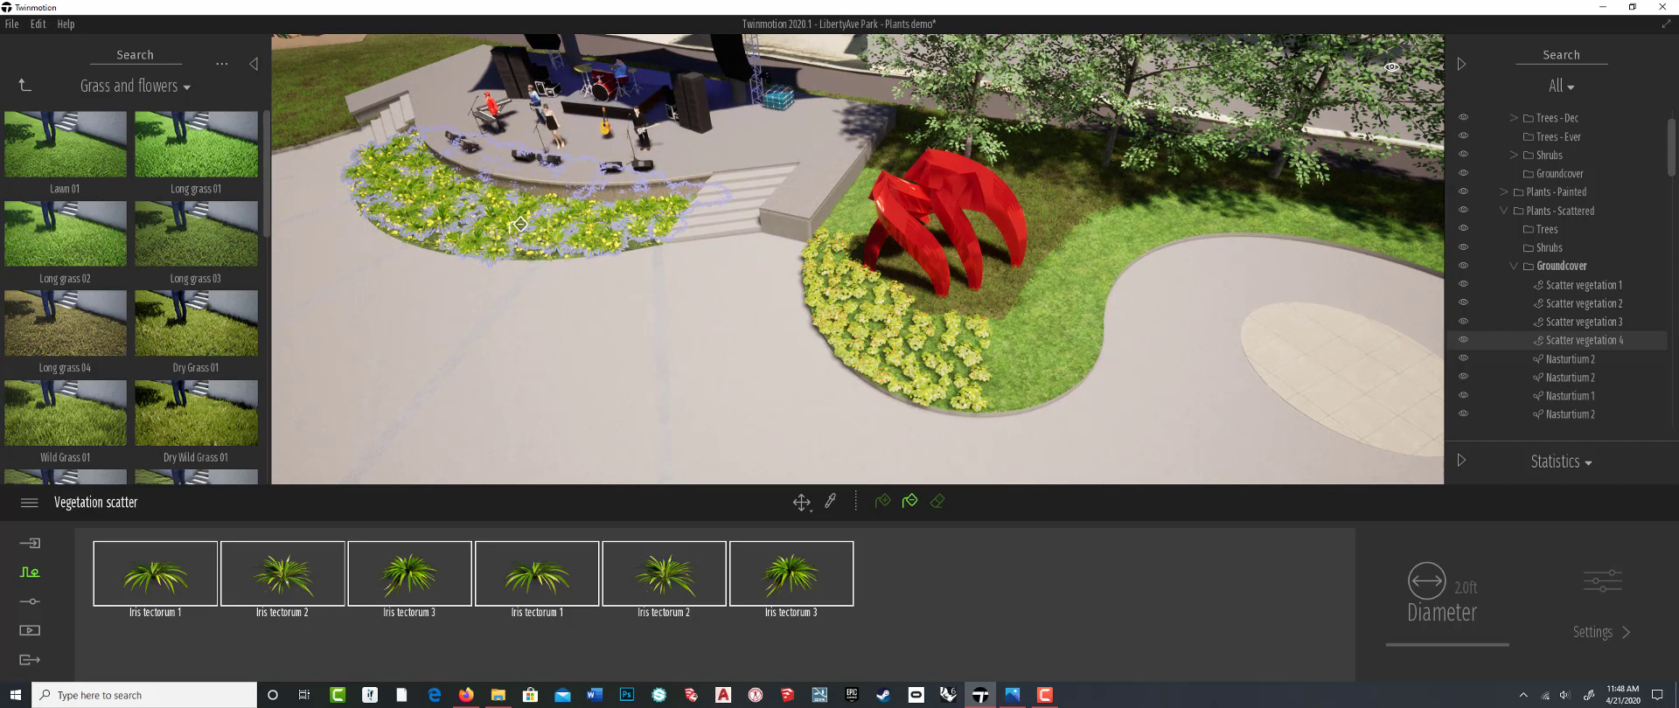
click(889, 611)
click(169, 577)
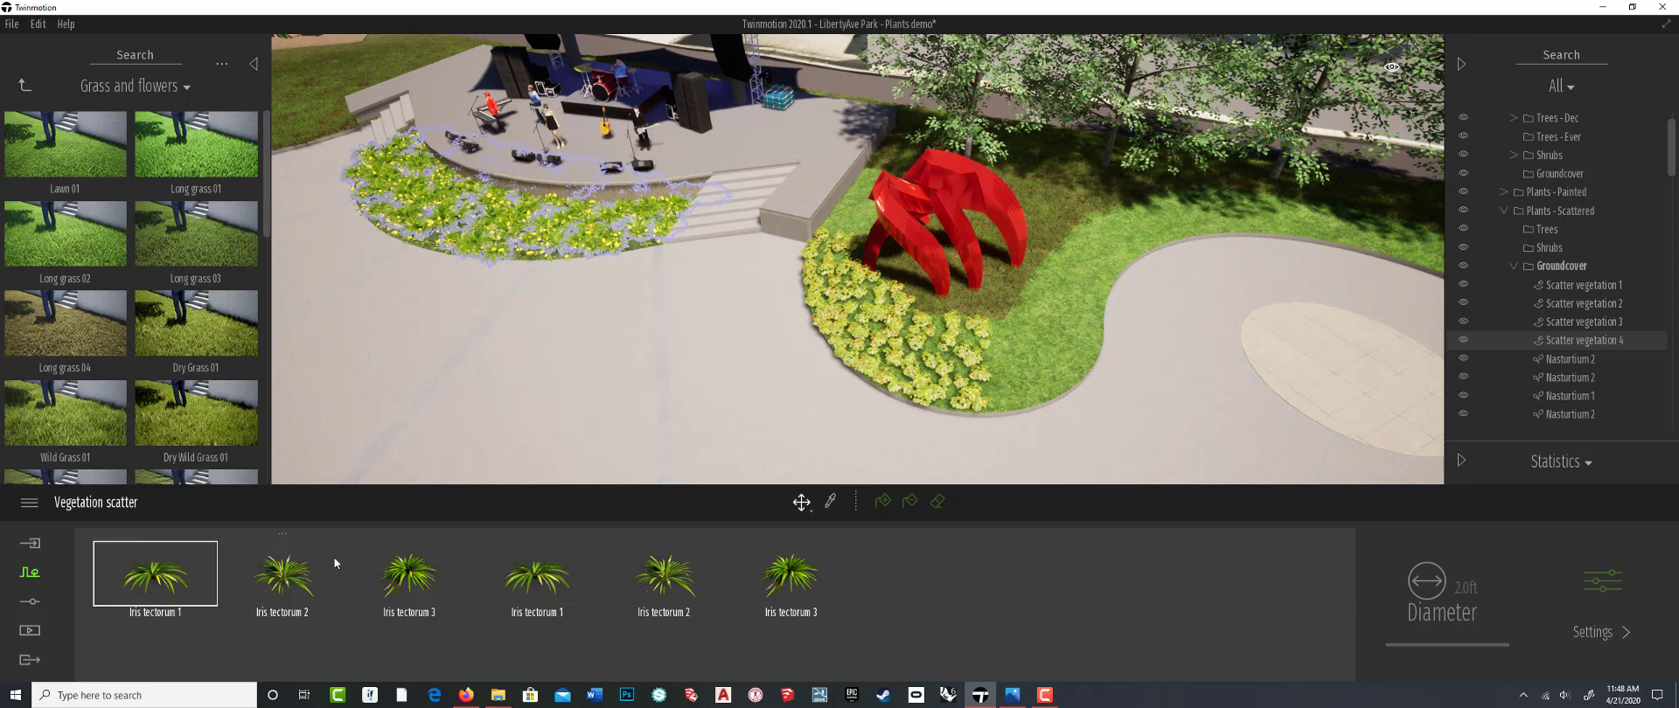
shift+click(789, 584)
click(909, 501)
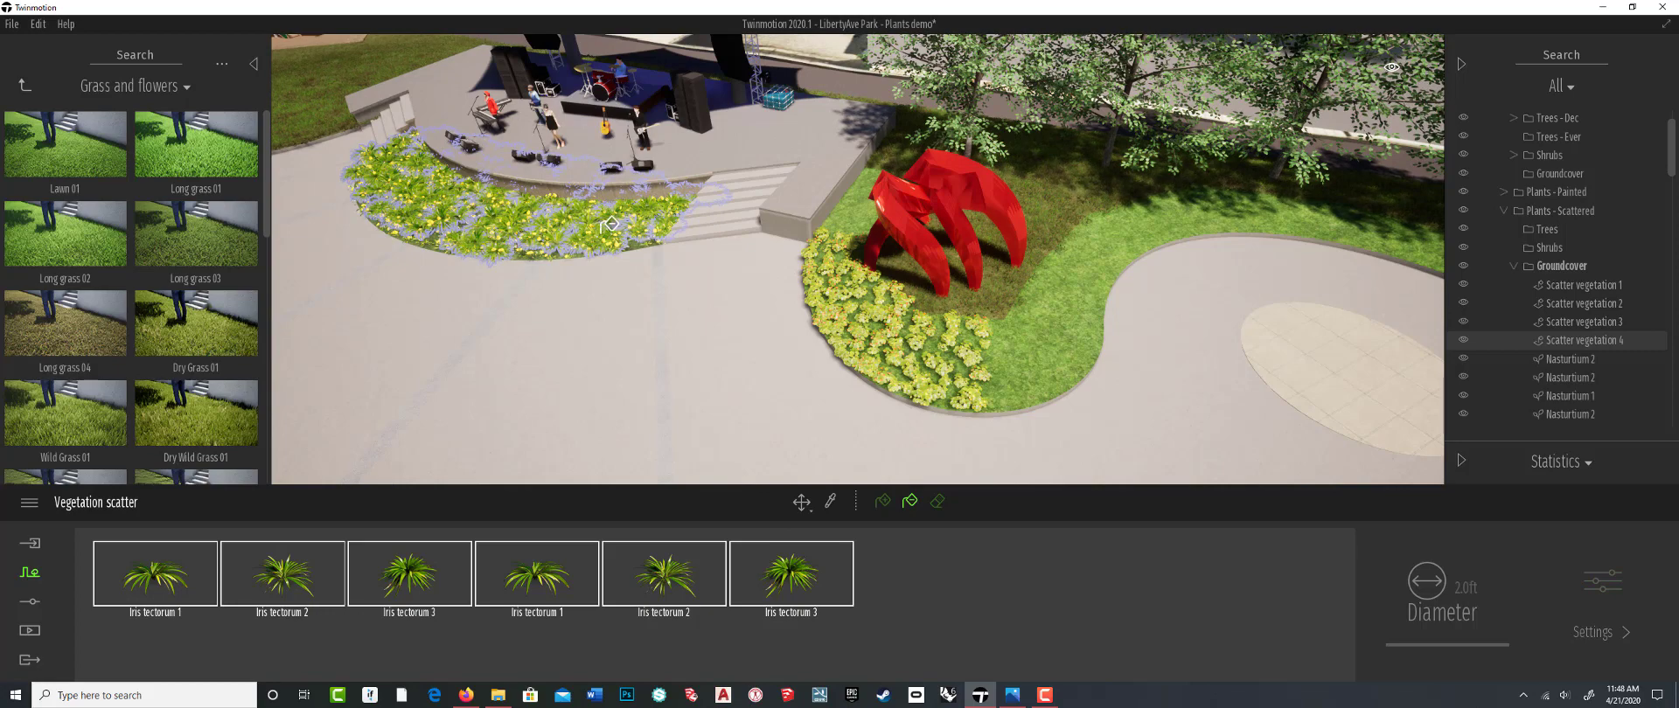
scroll(631, 211, up, 3)
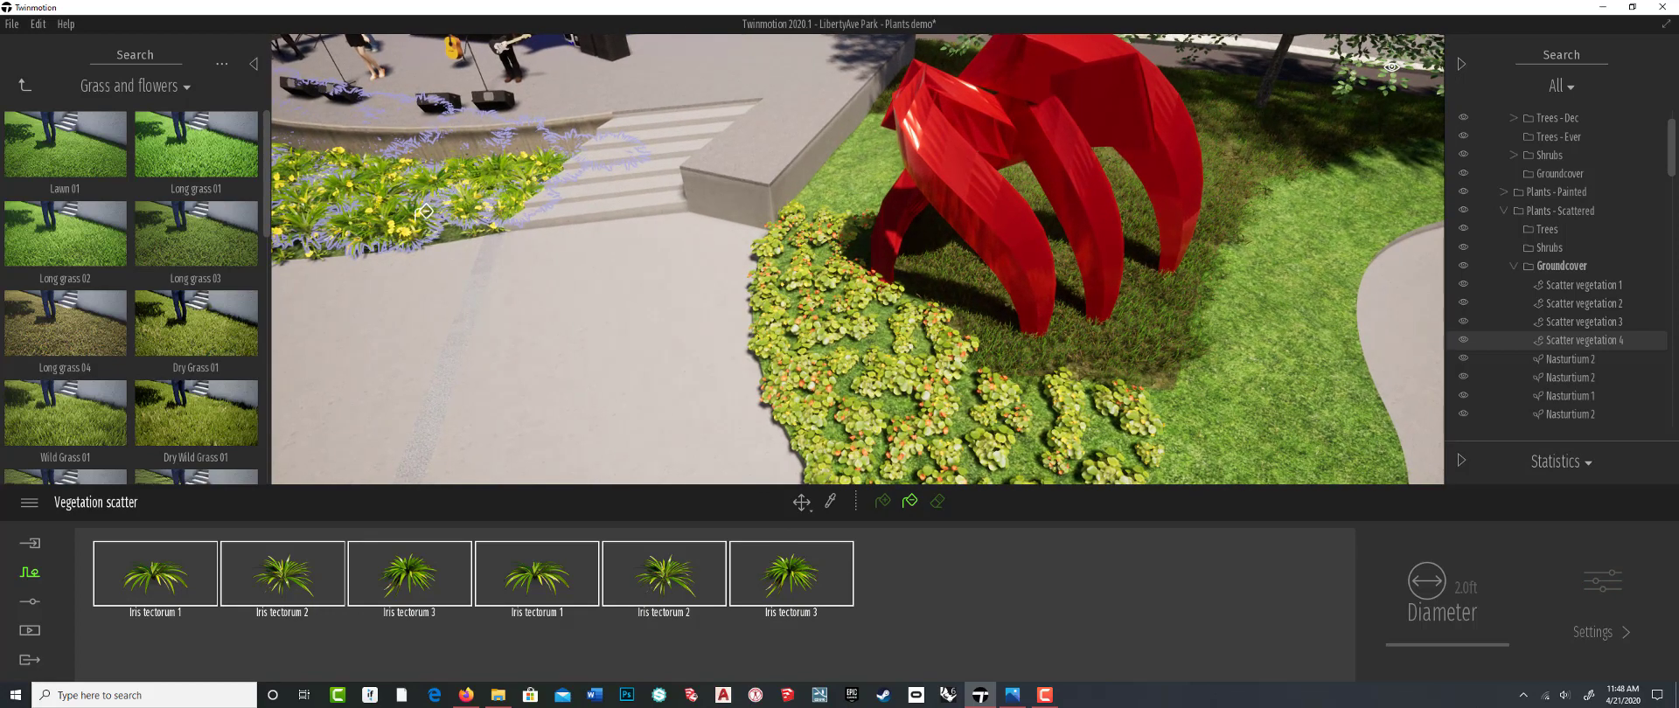
scroll(430, 212, down, 5)
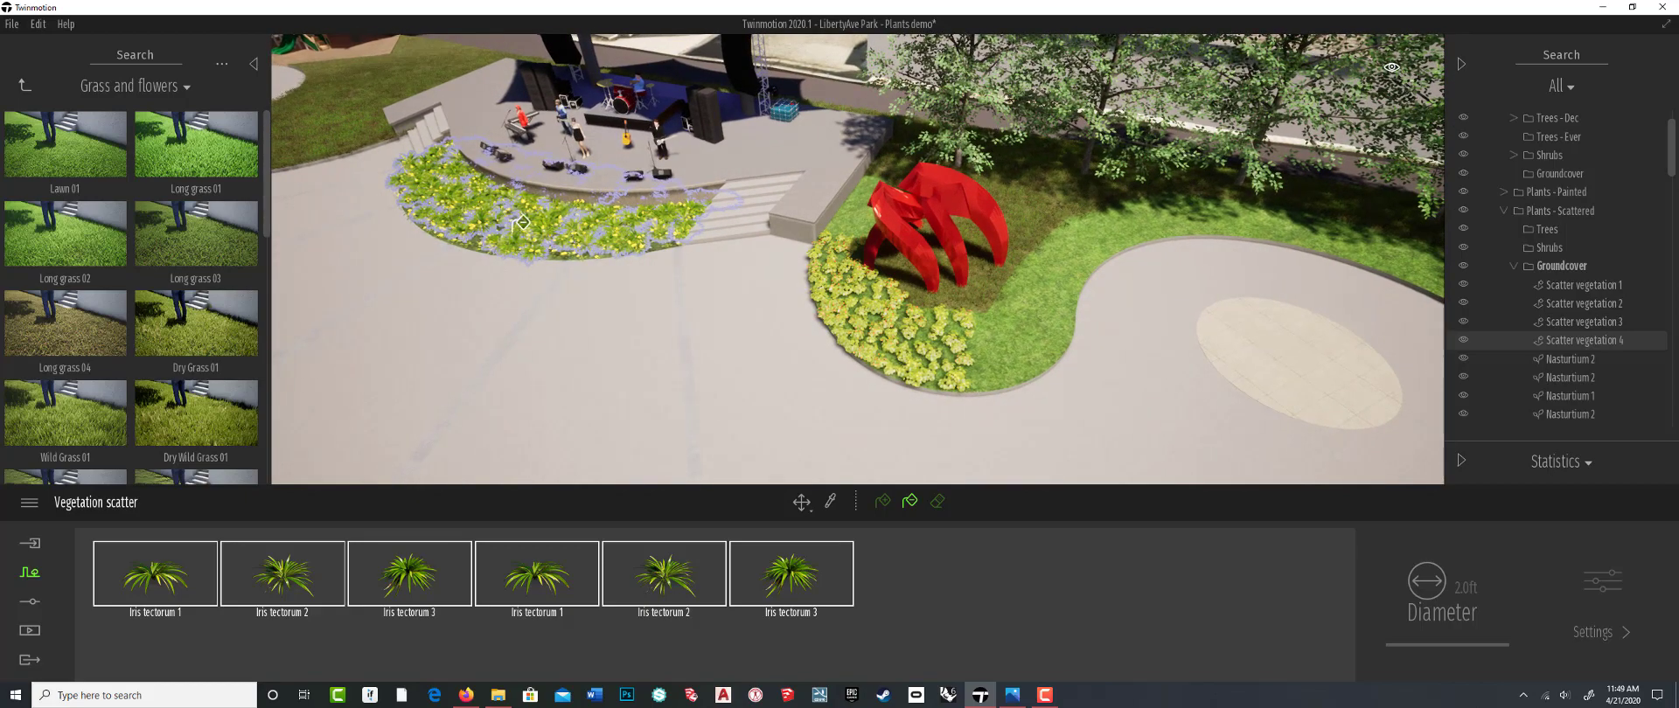
mouse_move(542, 236)
shift+middle_down()
mouse_move(551, 188)
mouse_move(540, 237)
shift+middle_up()
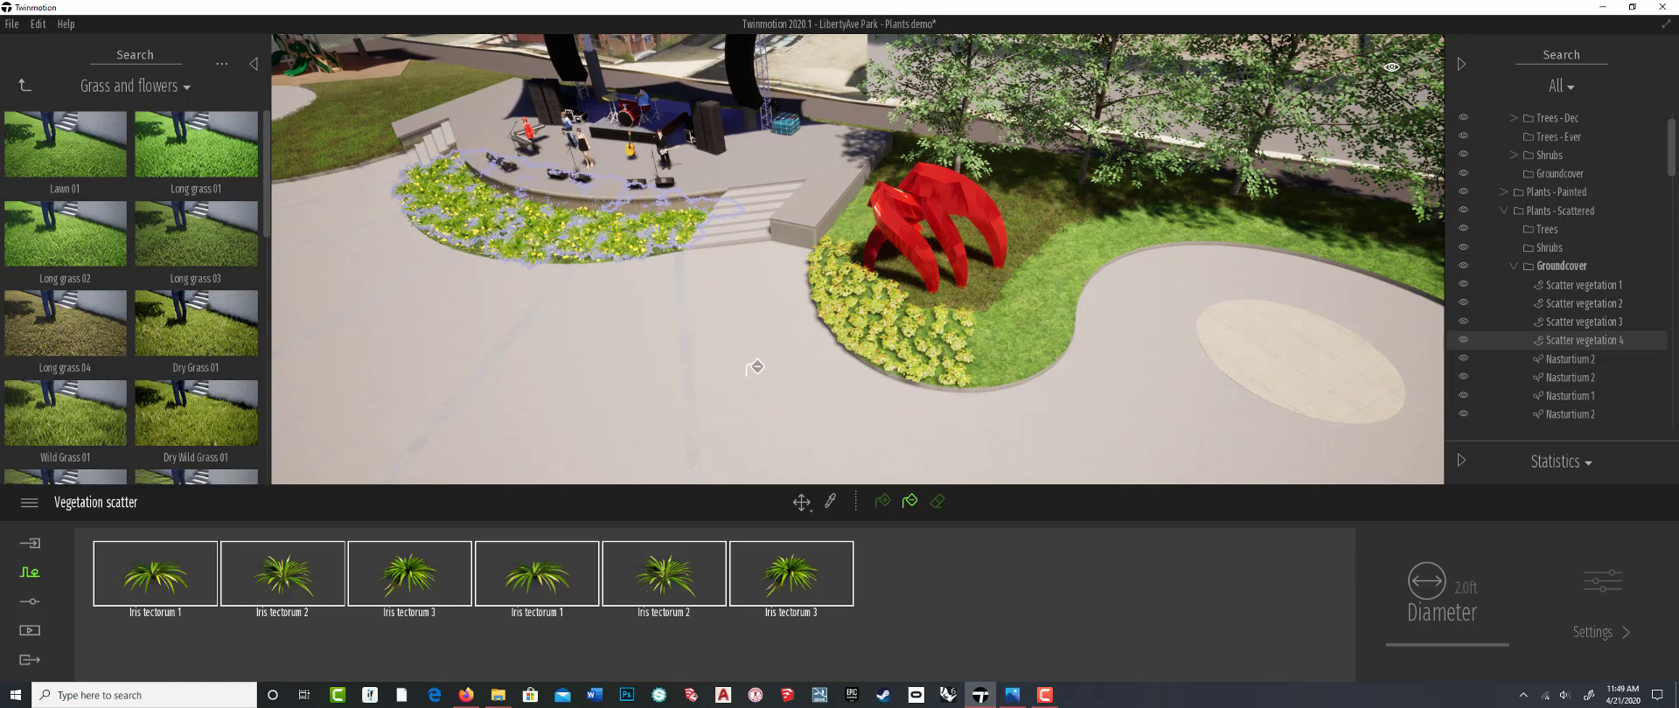
click(923, 610)
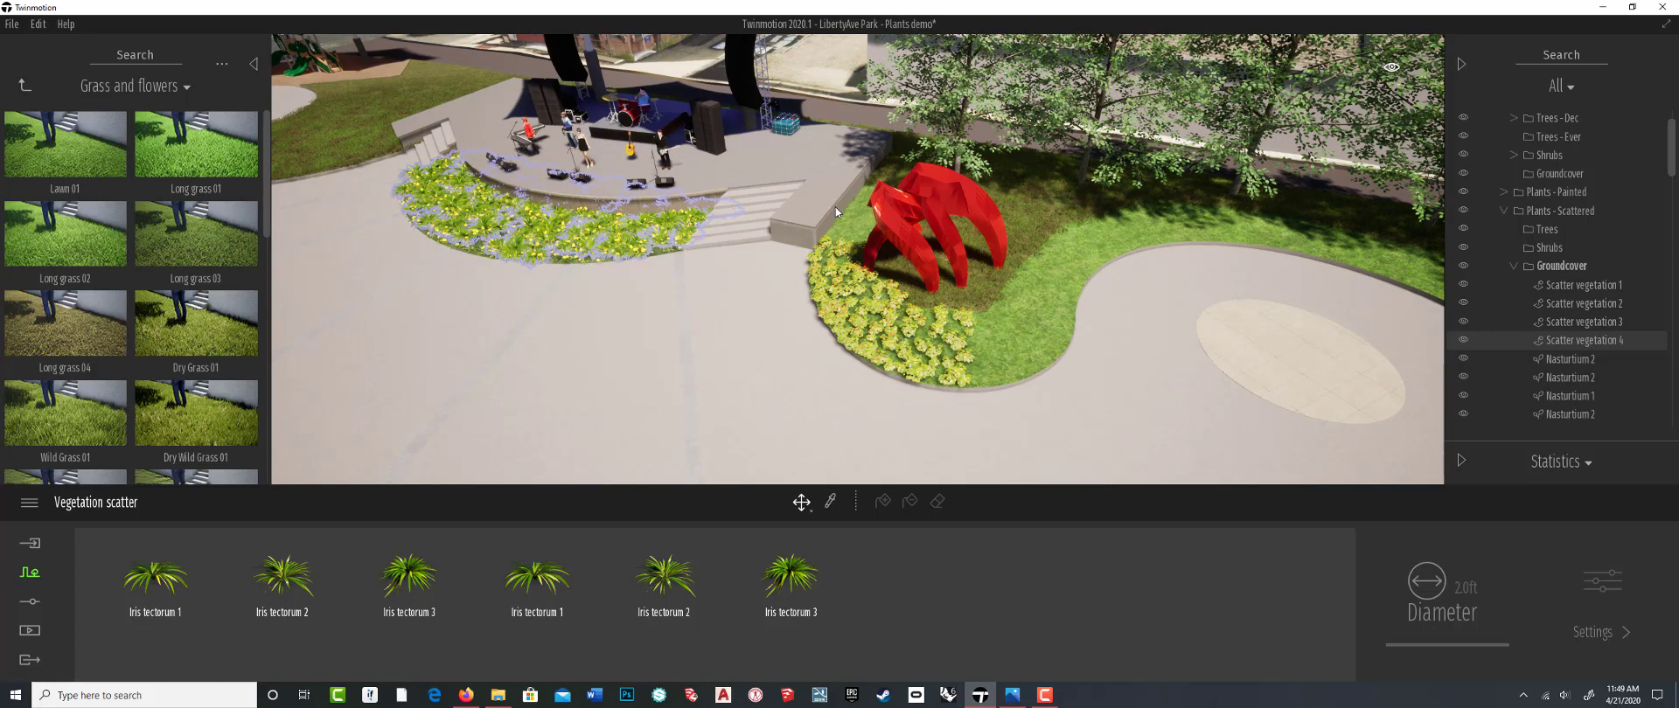
Reselect all six Iris tectorum plants in the scatter and activate the 2.0 ft eraser for the stage bed
mouse_move(836, 207)
mouse_down()
mouse_move(827, 176)
mouse_move(836, 253)
mouse_up()
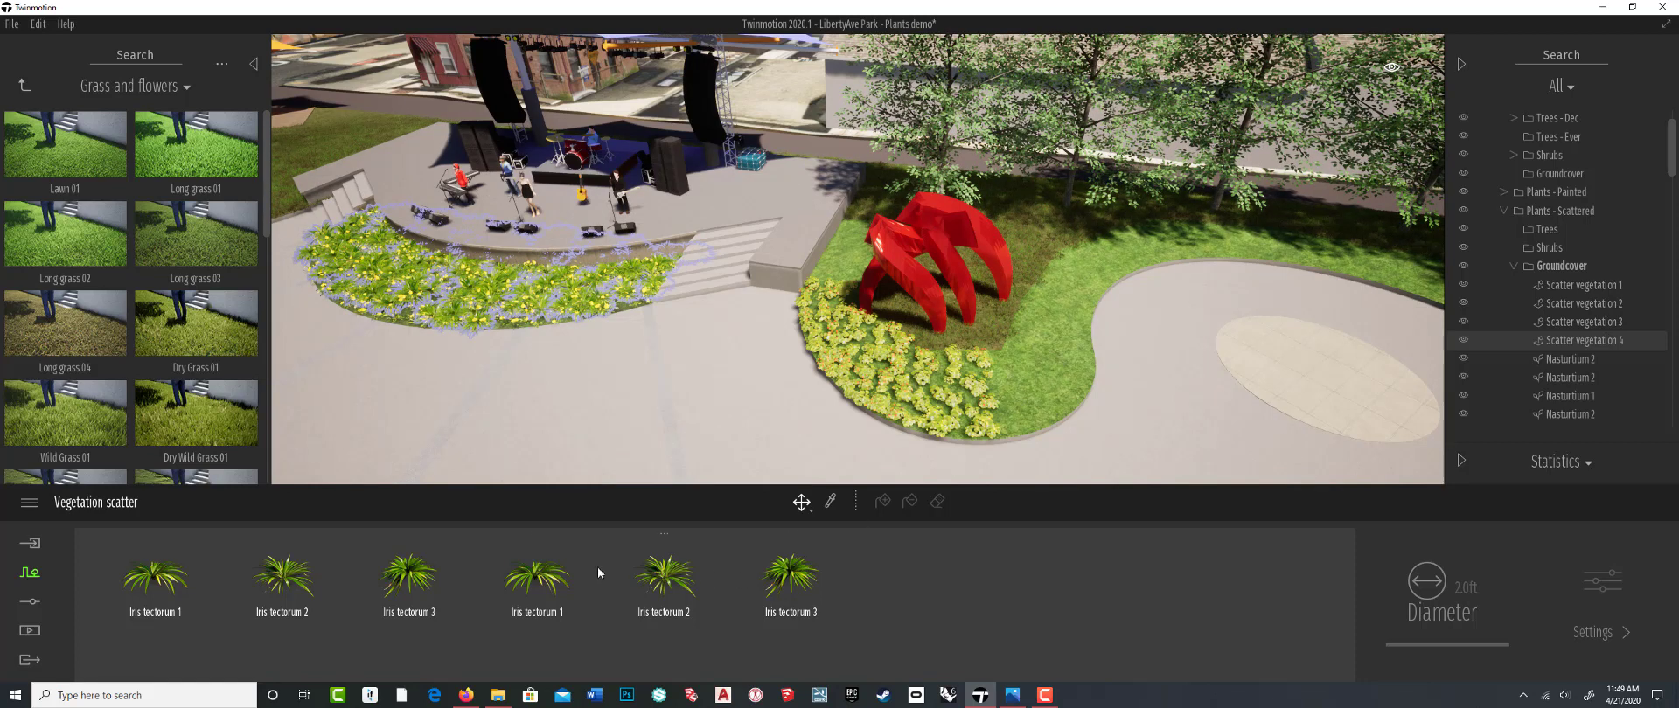
click(183, 573)
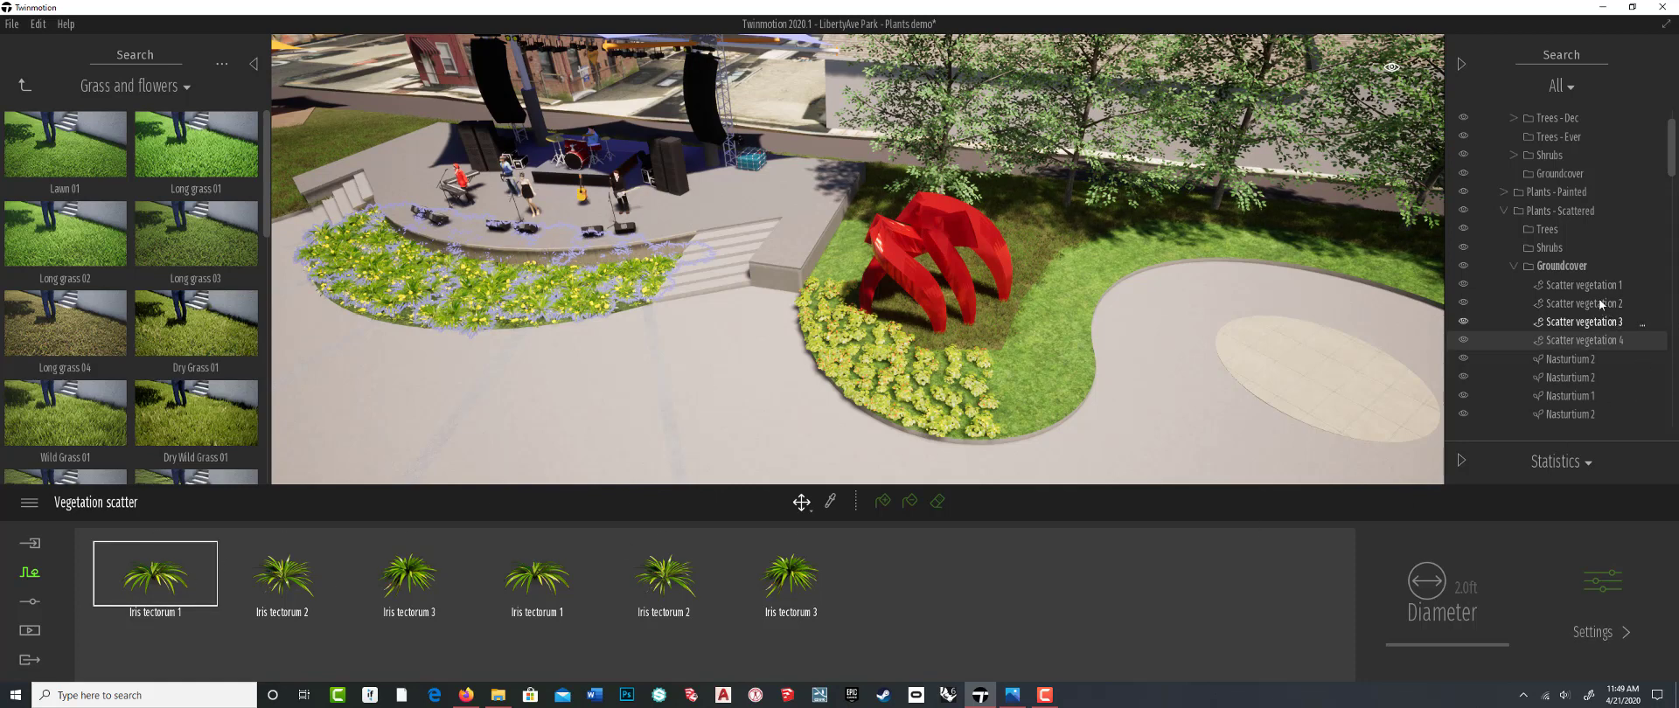
click(791, 569)
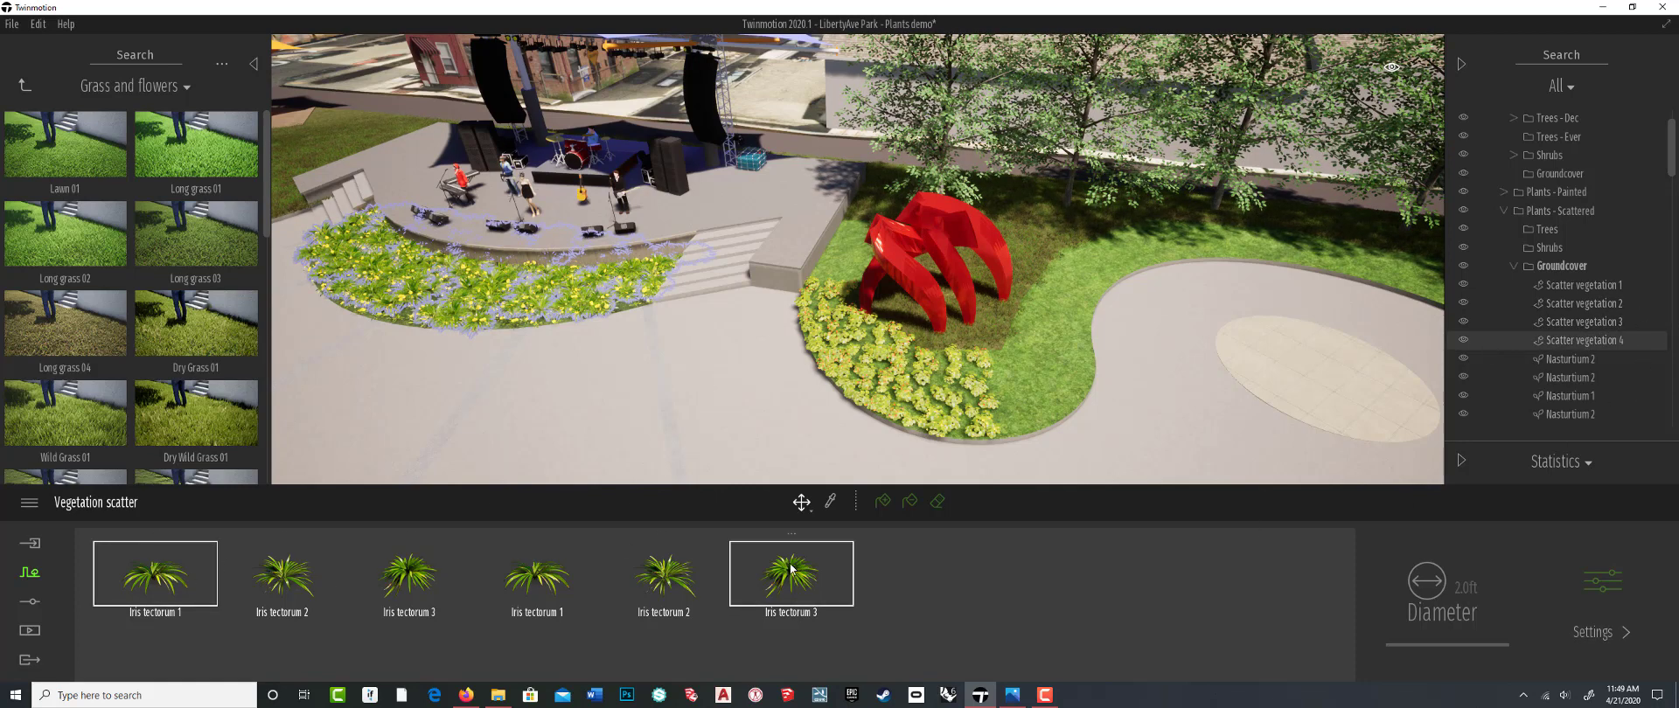
click(318, 580)
click(537, 574)
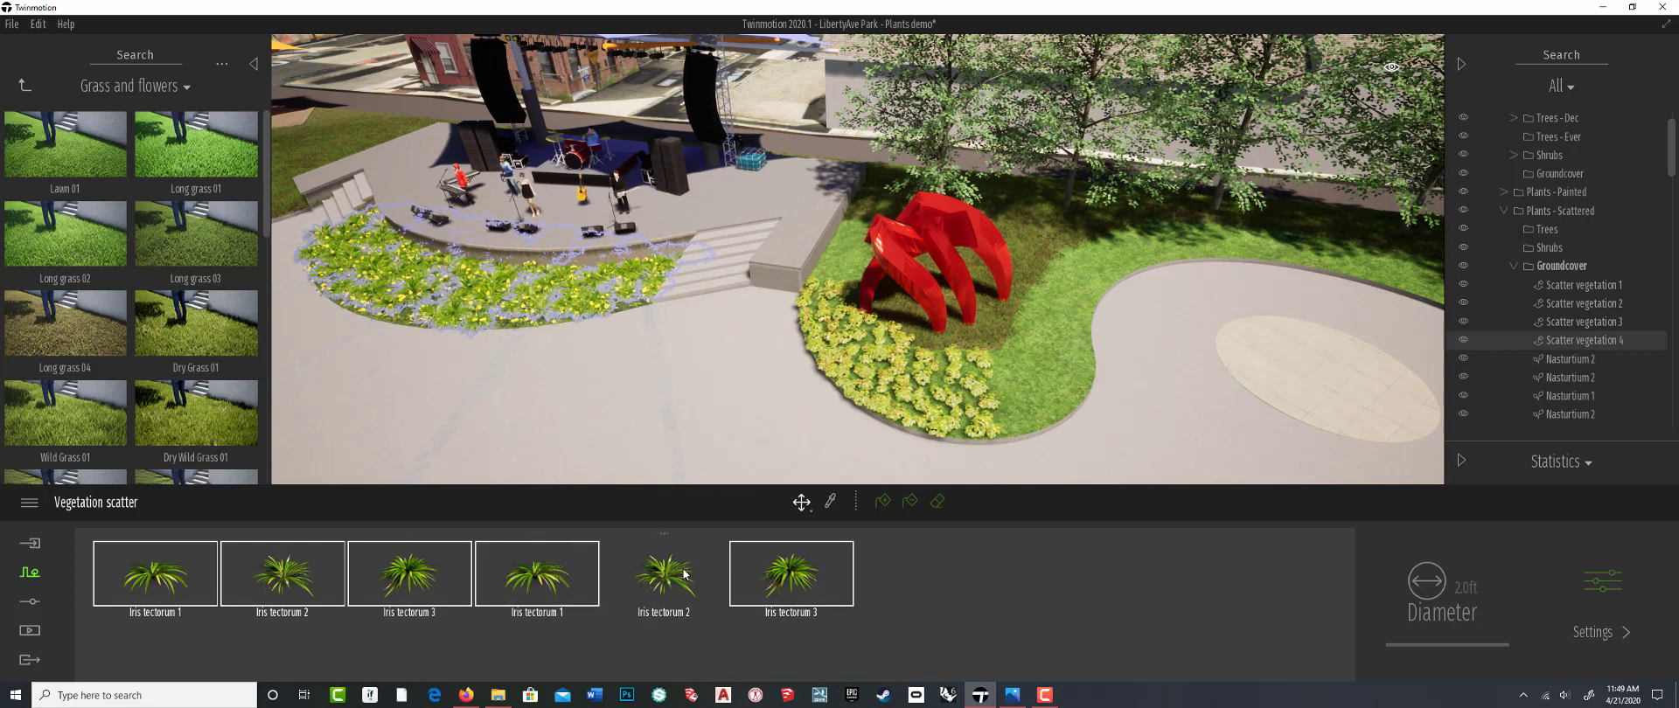
click(664, 574)
click(938, 502)
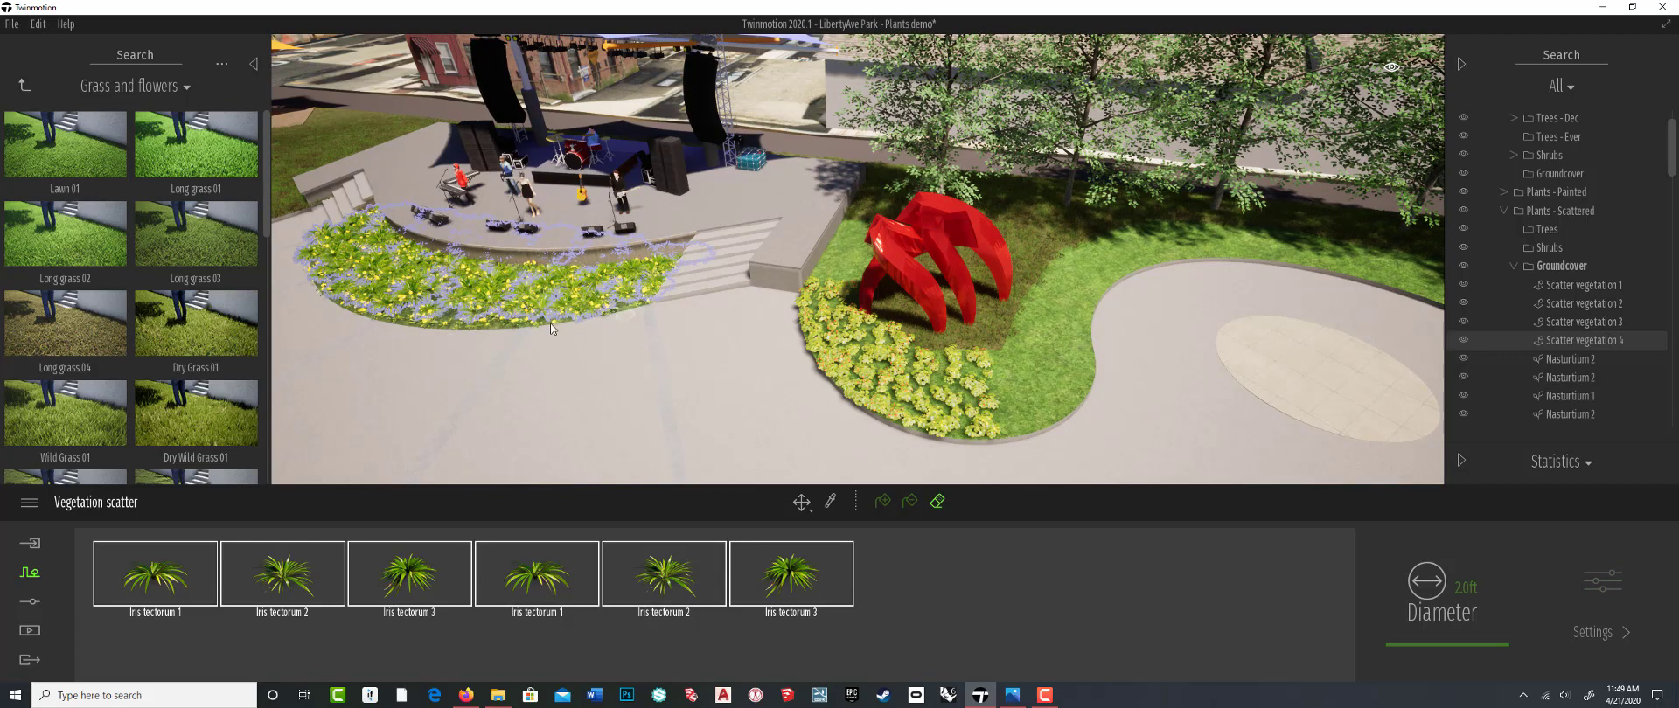
Return the library to the Vegetation and landscape categories and review the planting across the whole park
scroll(779, 322, down, 10)
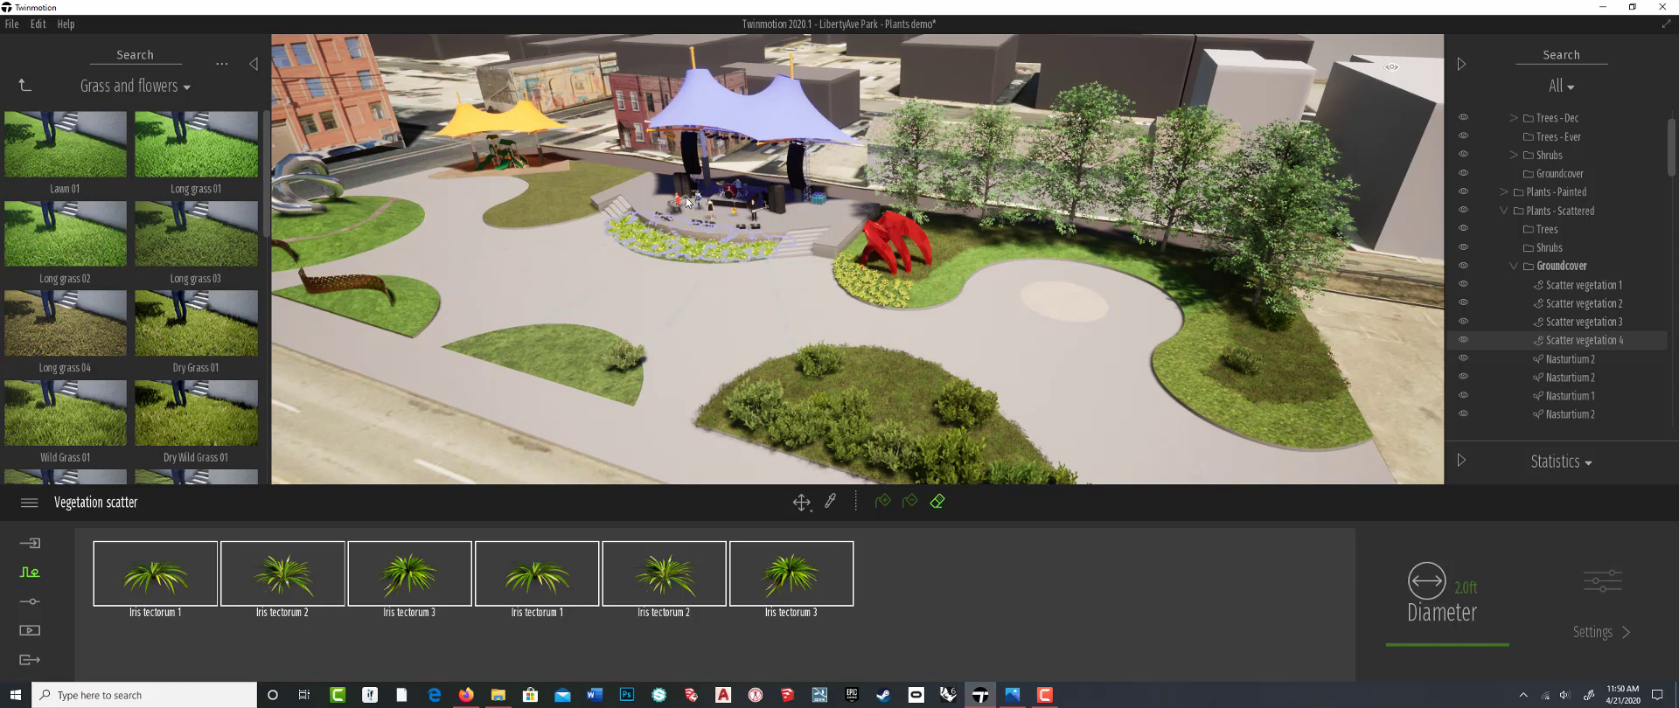
click(25, 86)
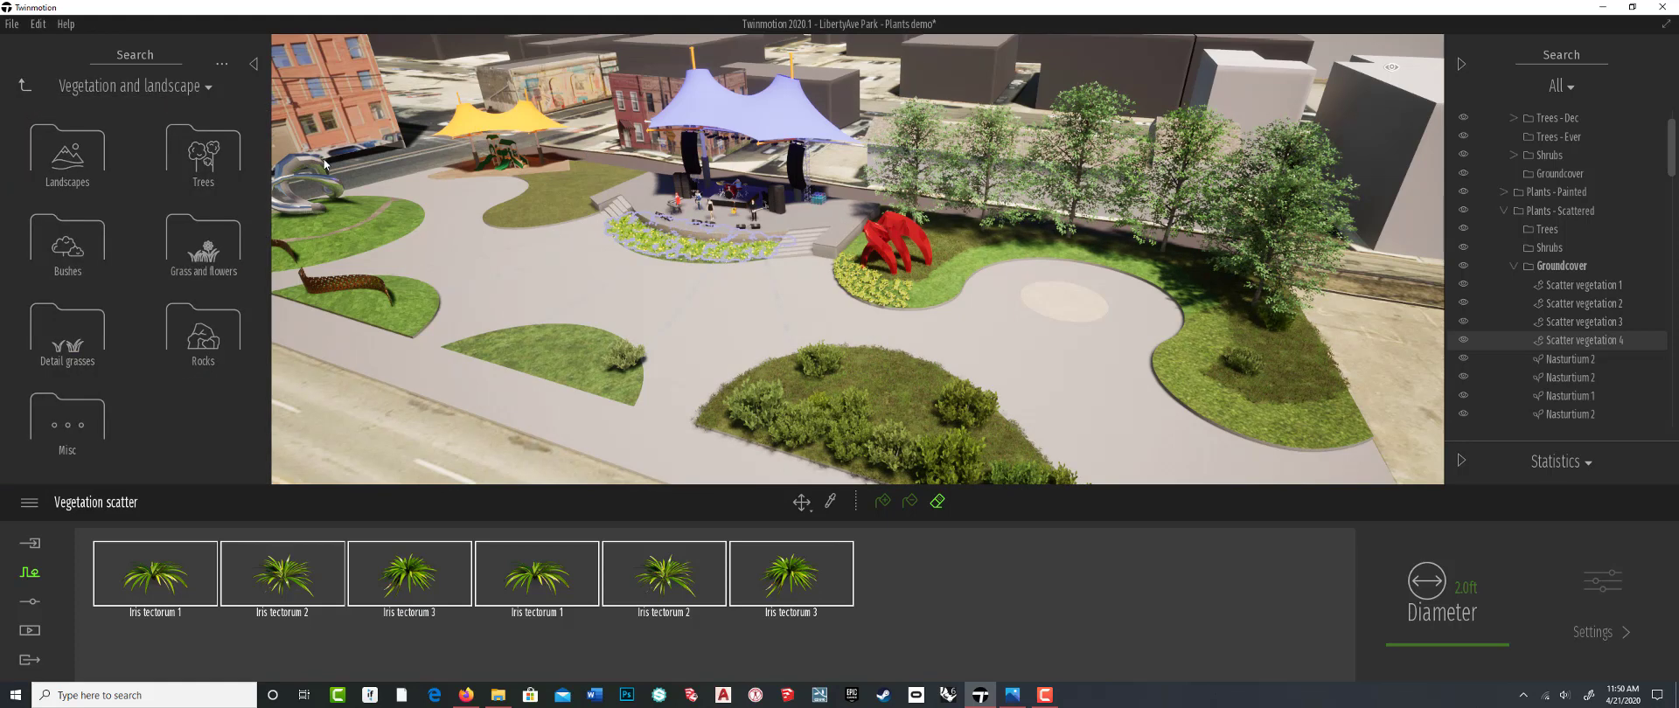
scroll(649, 229, down, 3)
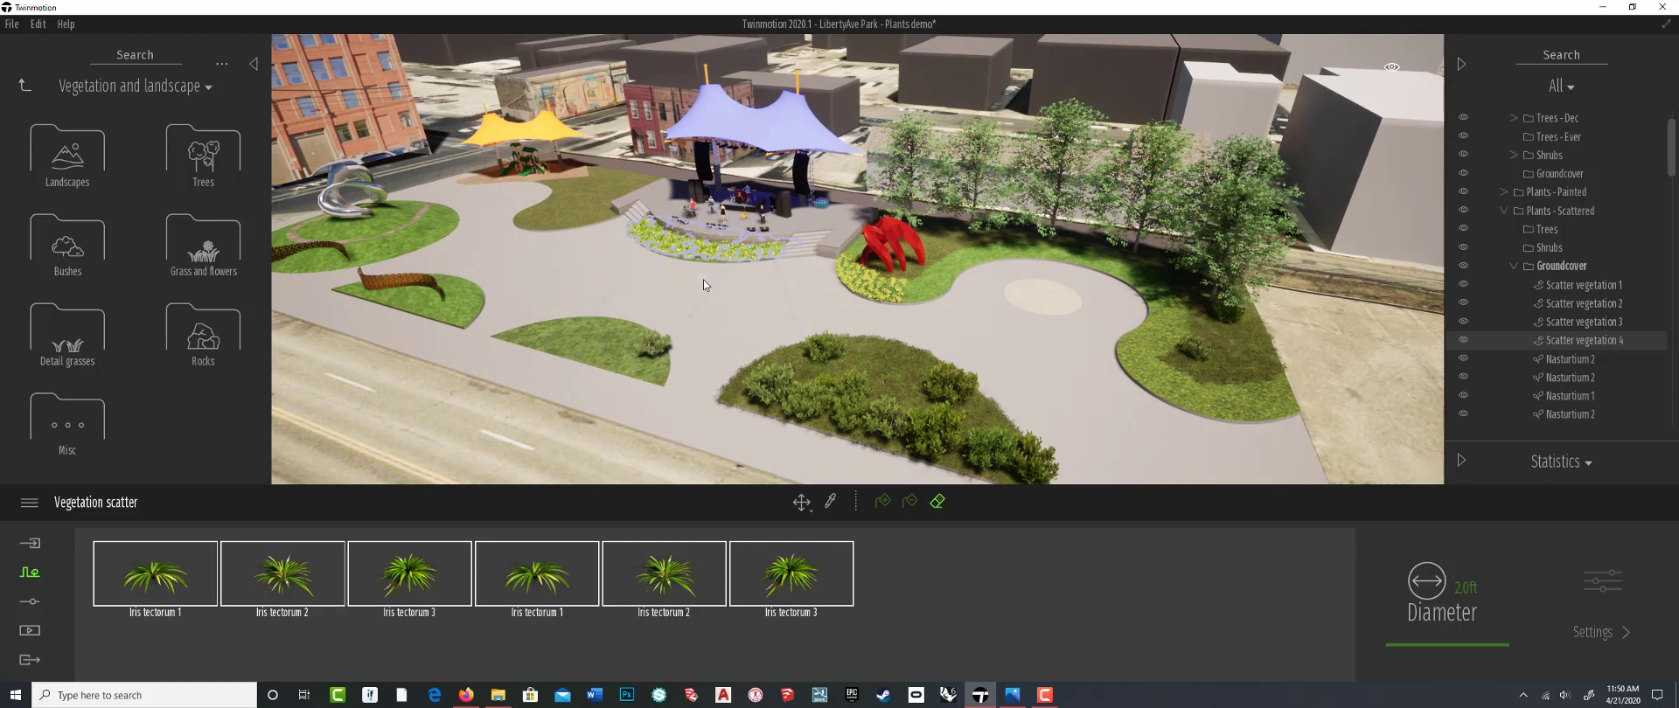
shift+middle_drag(710, 281, 654, 260)
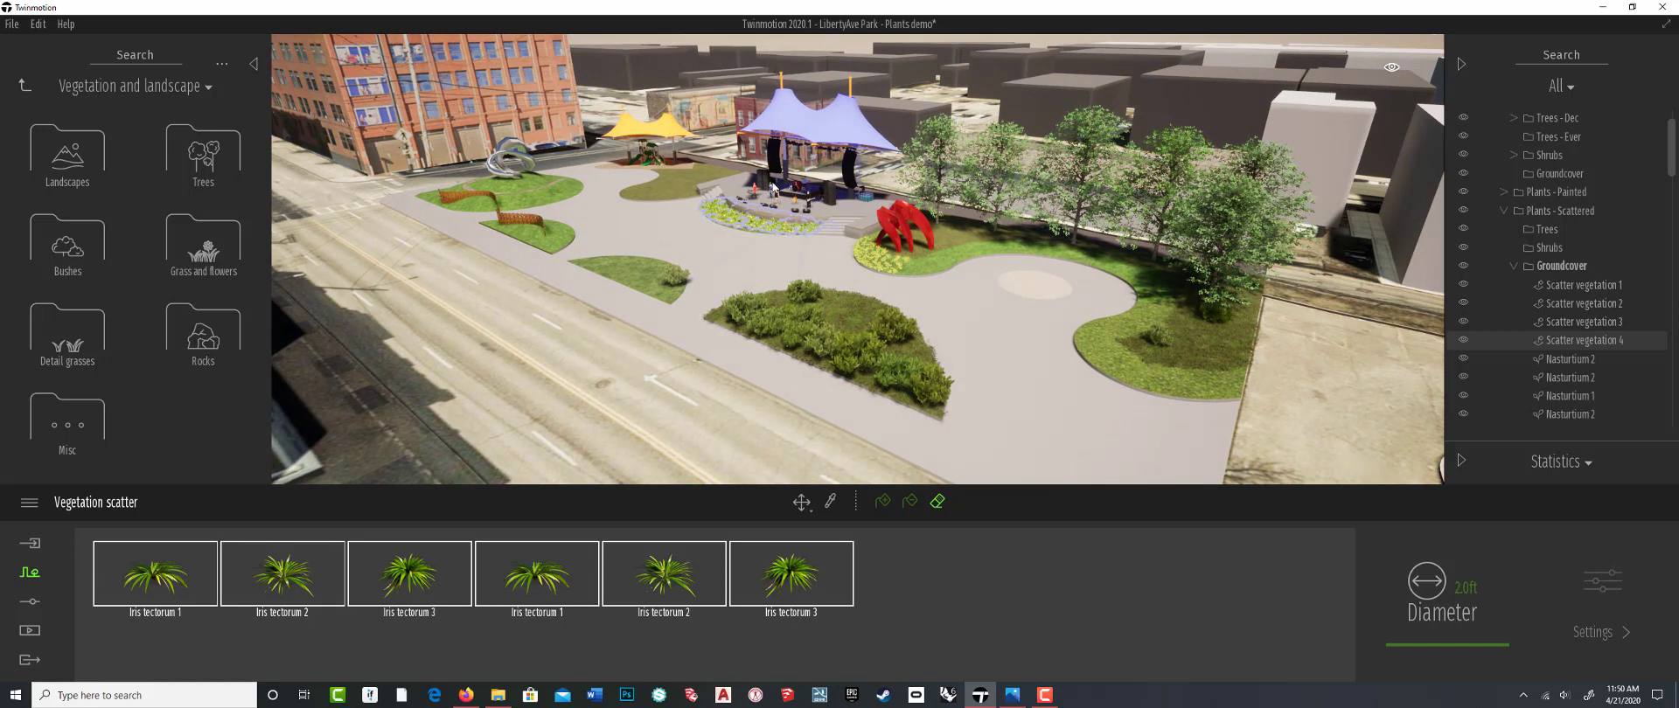
scroll(806, 144, up, 2)
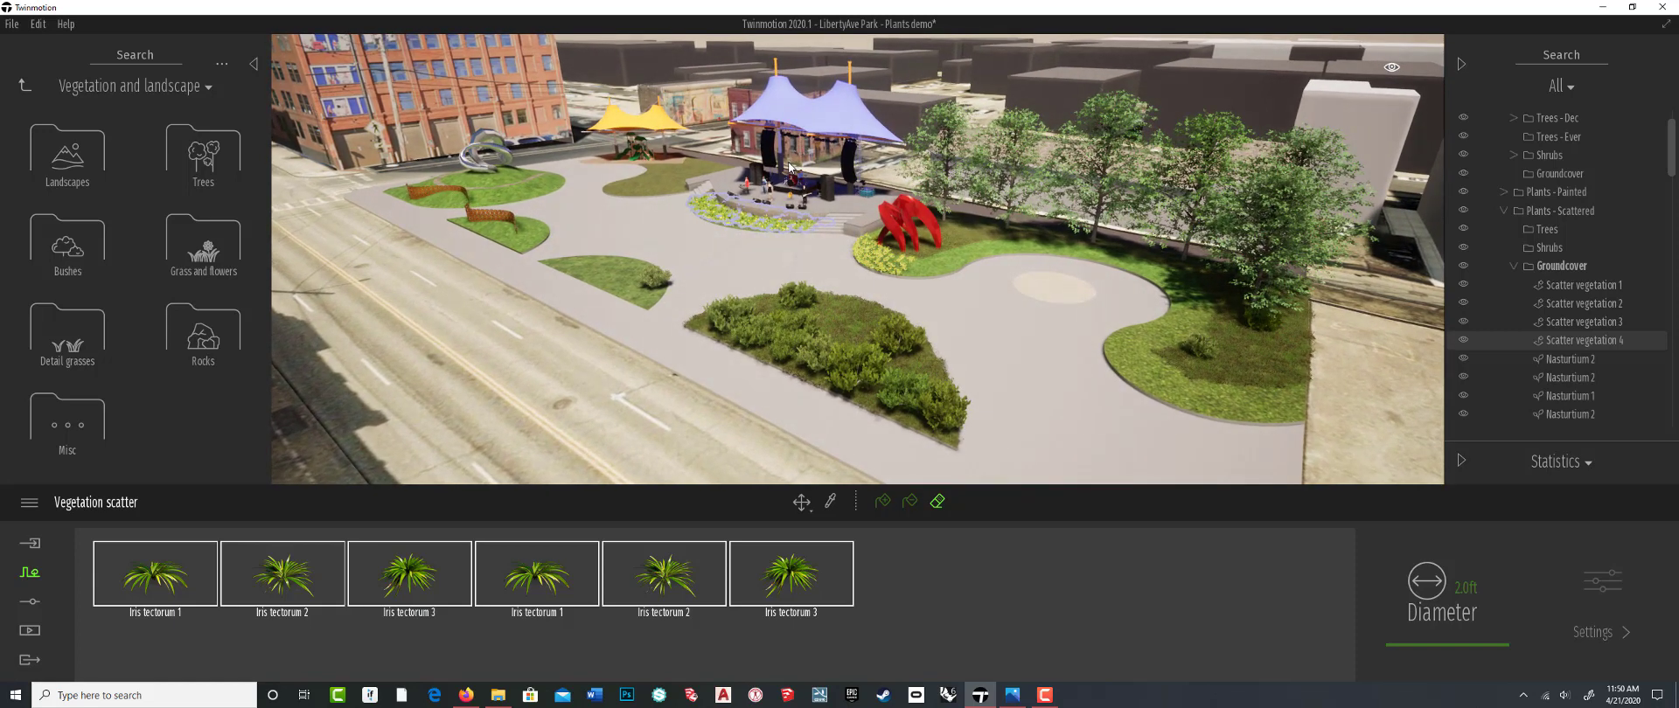